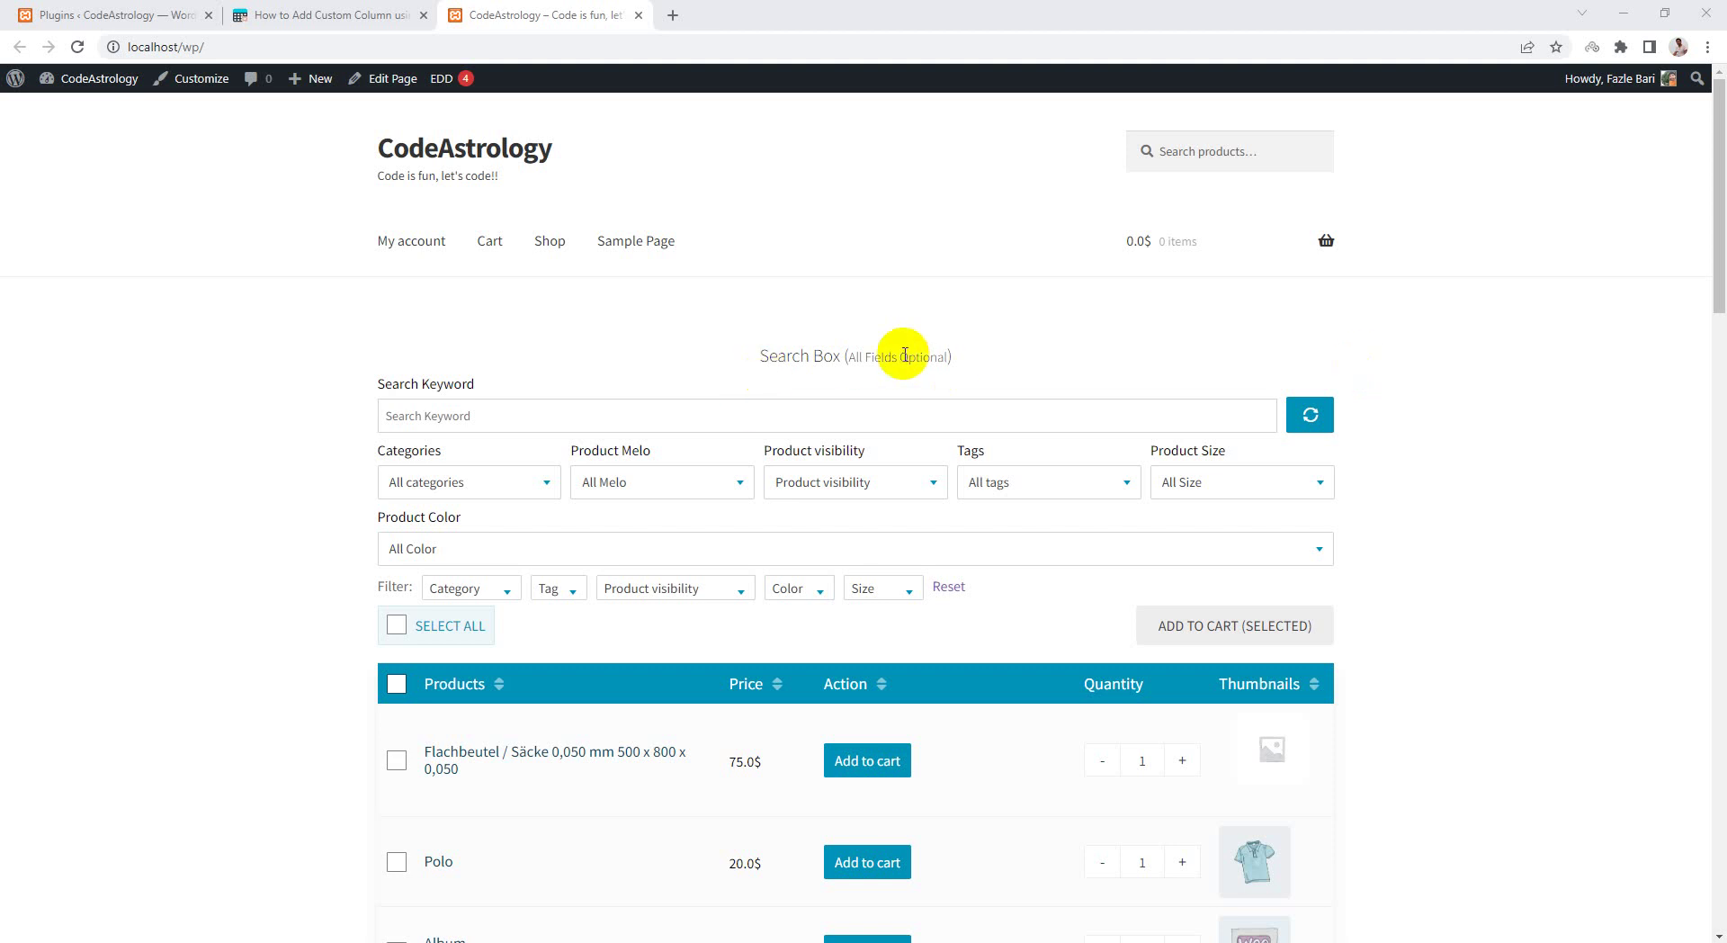
- Scroll through the five-column front-end product table, then bring up the 'How to Add Custom Column' article
scroll(1524, 424, "down", 5)
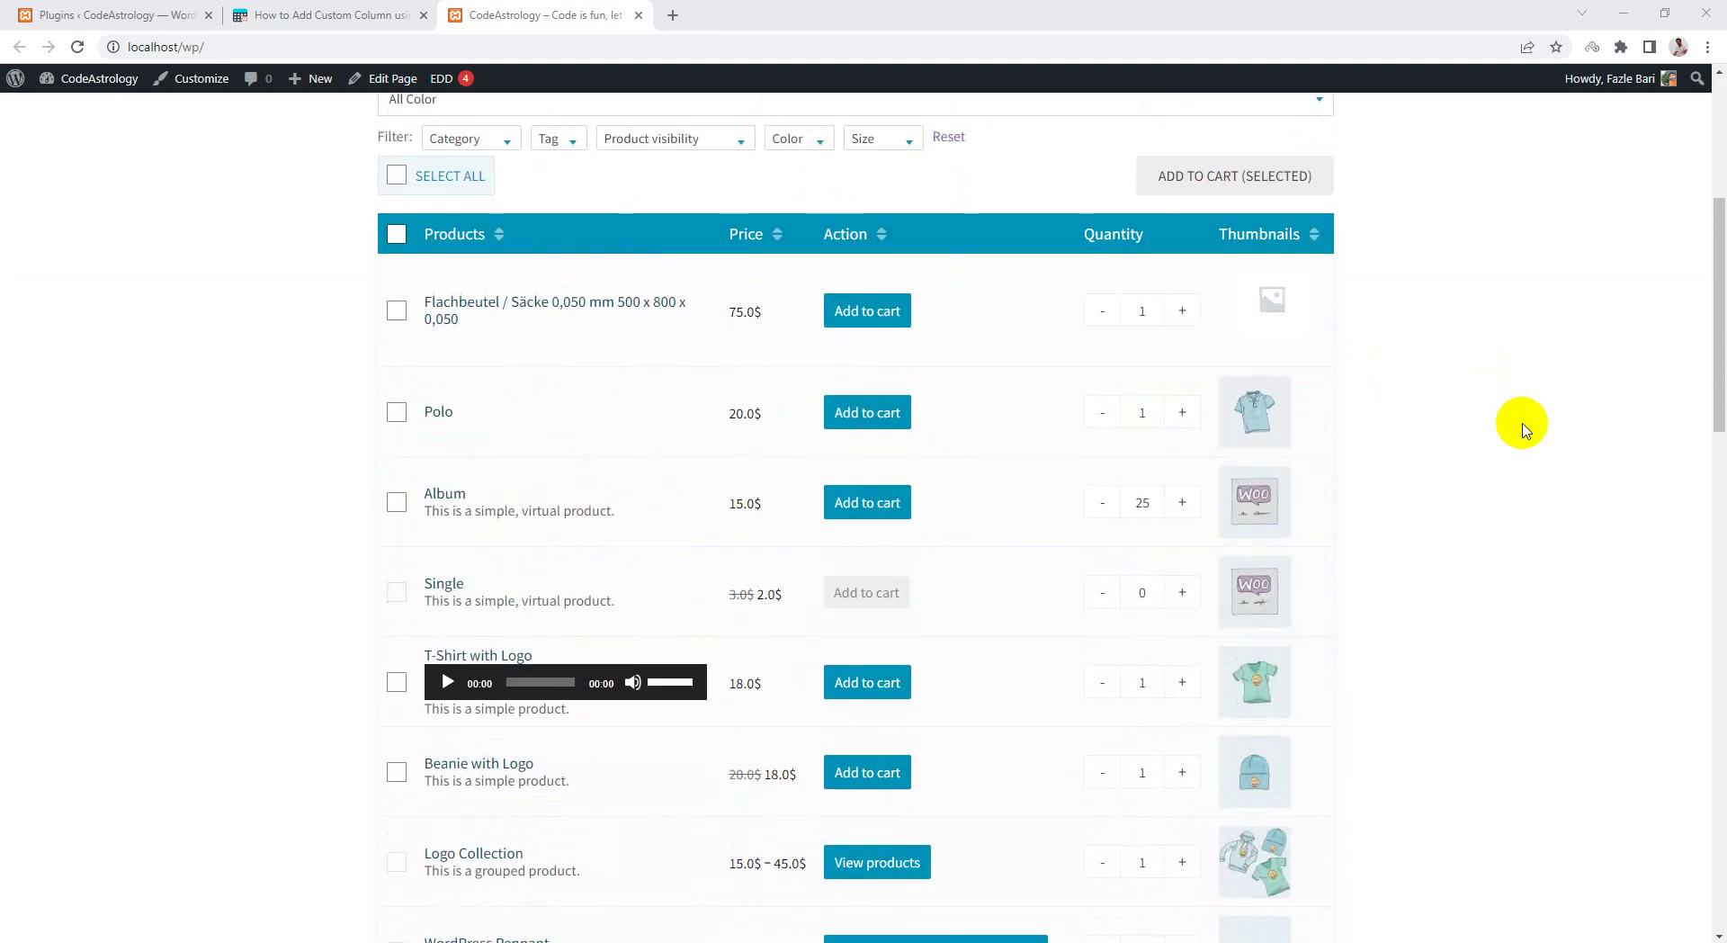
scroll(1524, 428, "up", 5)
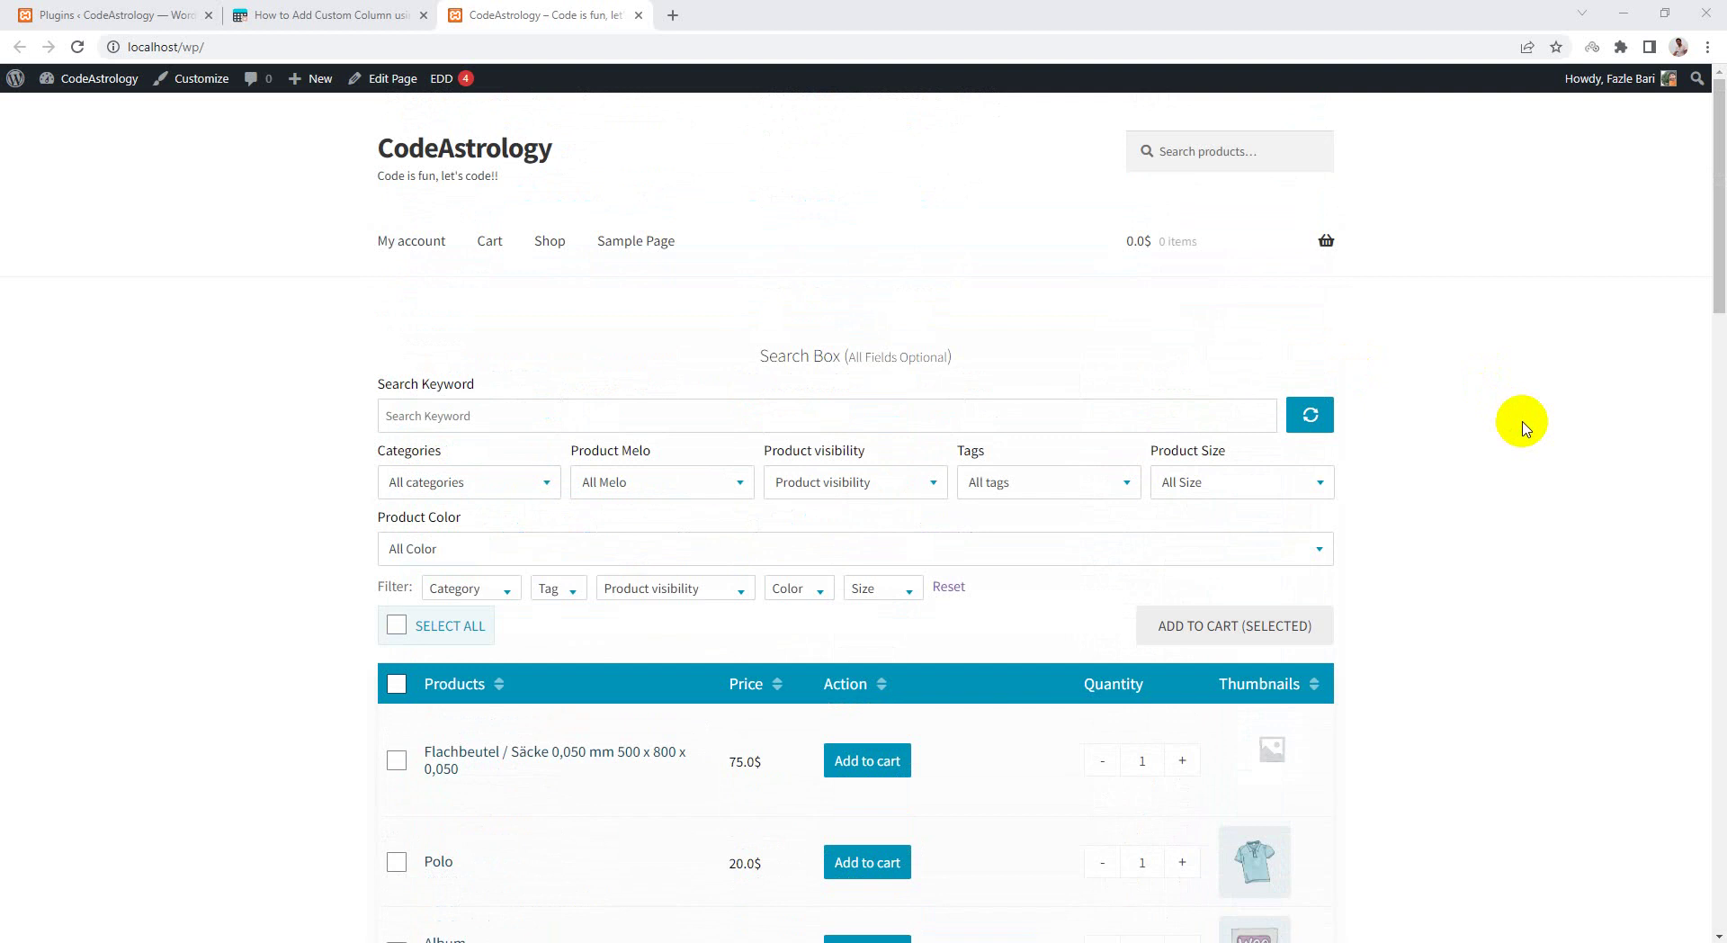
scroll(1522, 425, "down", 3)
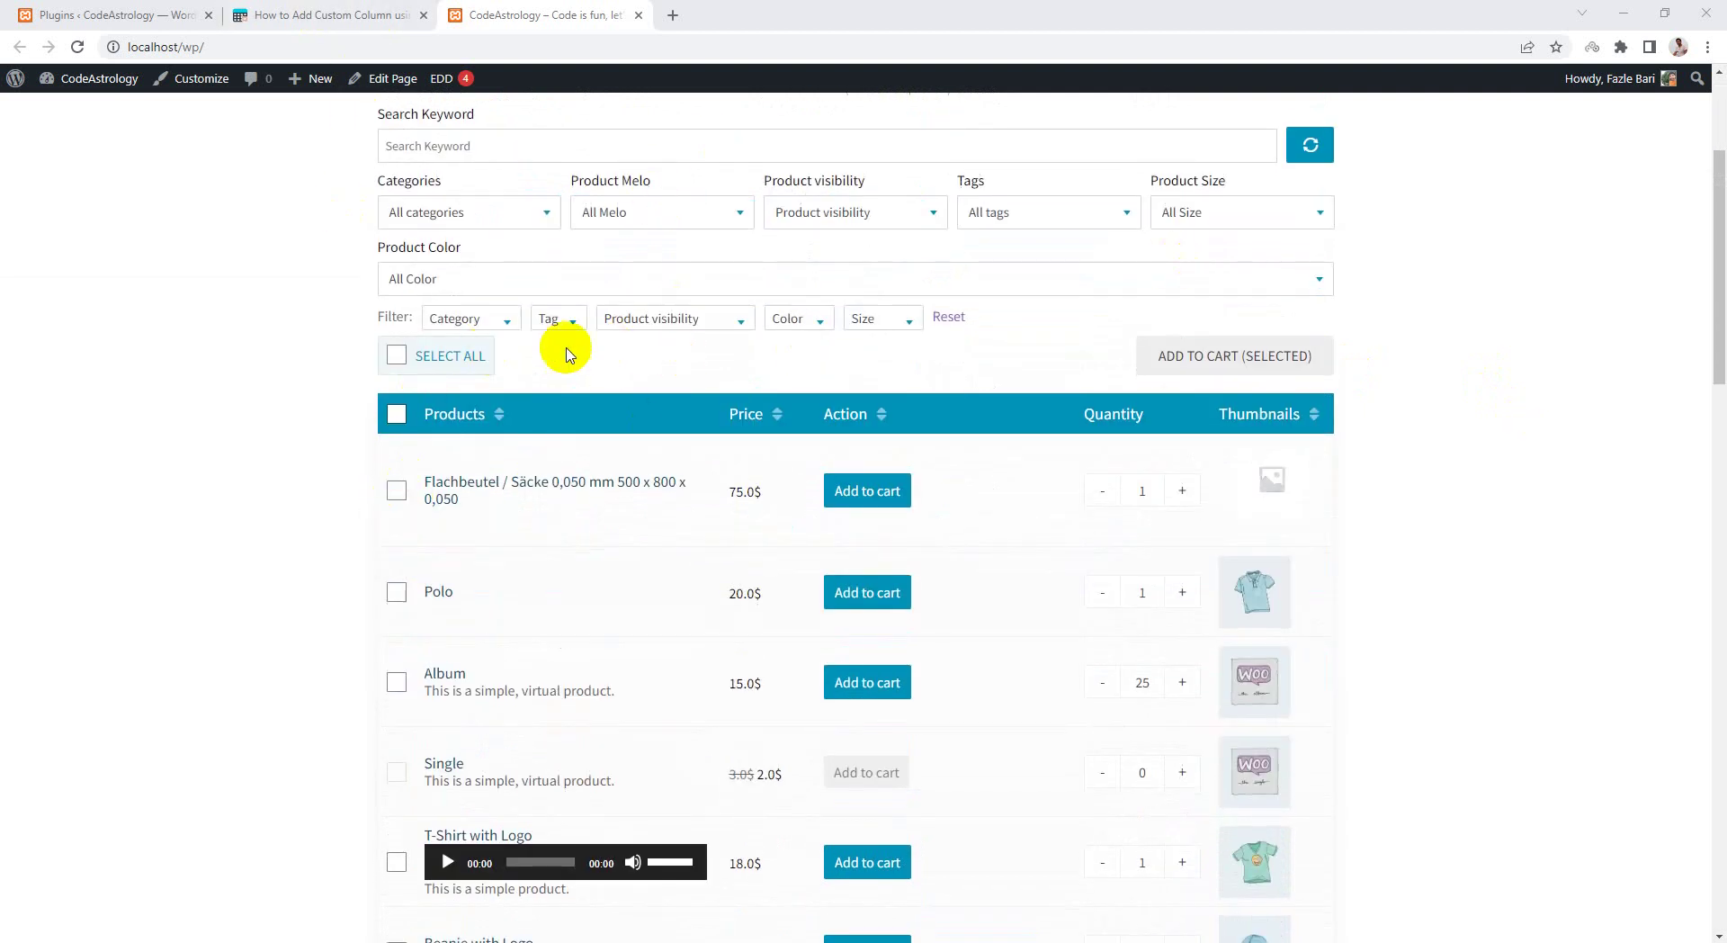
scroll(576, 243, "down", 1)
left_click(368, 14)
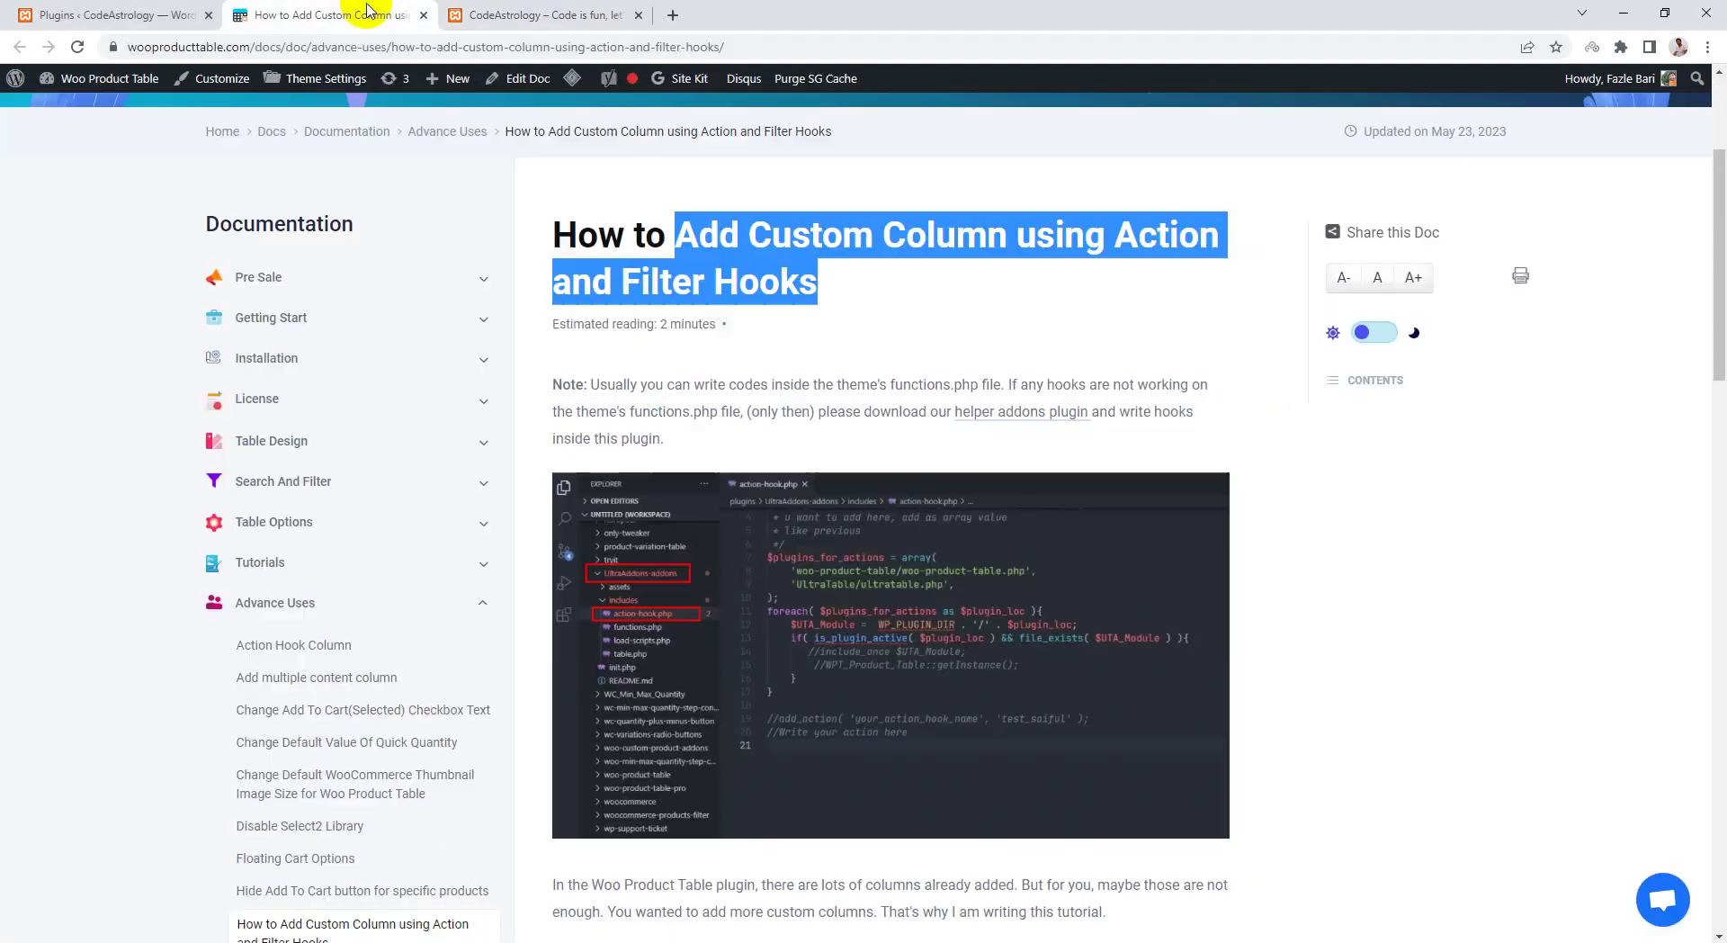
- Open table 'one' on the Edit Product Table page and scroll down to Add New Column
left_click(589, 9)
scroll(754, 357, "down", 2)
scroll(647, 386, "down", 5)
scroll(667, 451, "down", 5)
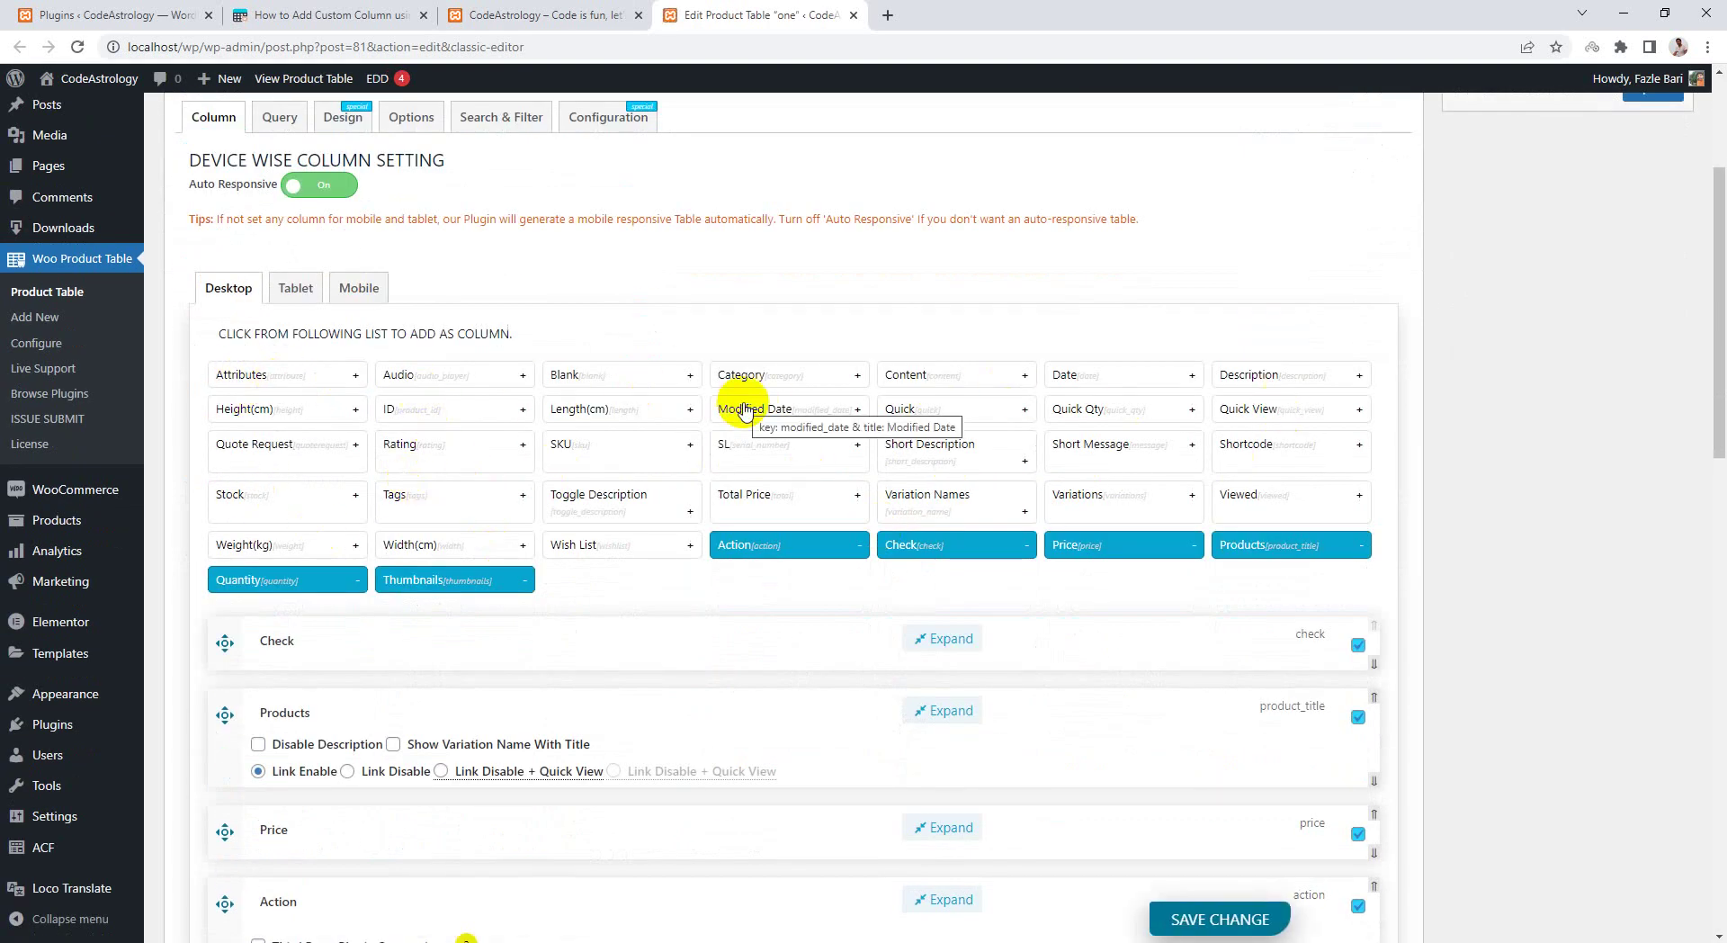
scroll(745, 411, "down", 2)
scroll(749, 409, "down", 3)
scroll(751, 412, "down", 3)
scroll(754, 416, "down", 1)
scroll(910, 455, "up", 5)
scroll(798, 455, "up", 6)
scroll(910, 455, "up", 2)
scroll(915, 468, "down", 10)
scroll(914, 466, "down", 1)
scroll(810, 495, "down", 2)
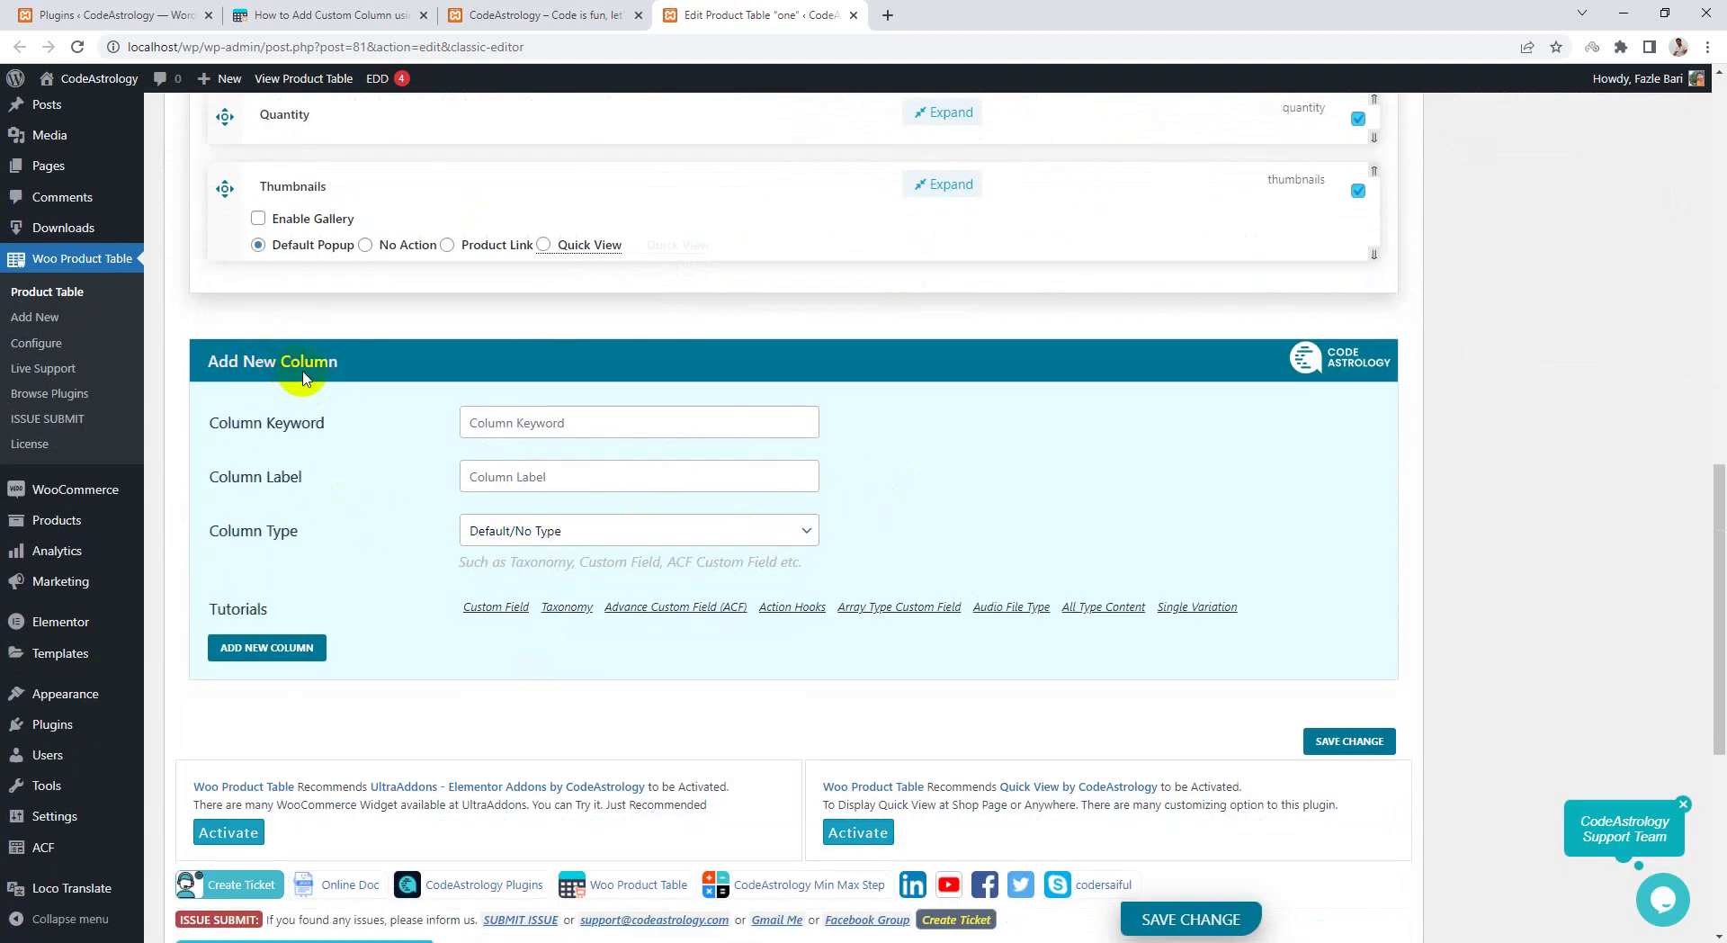
- Inspect the Column Type dropdown without changing it, then review the six active desktop columns
left_click(640, 533)
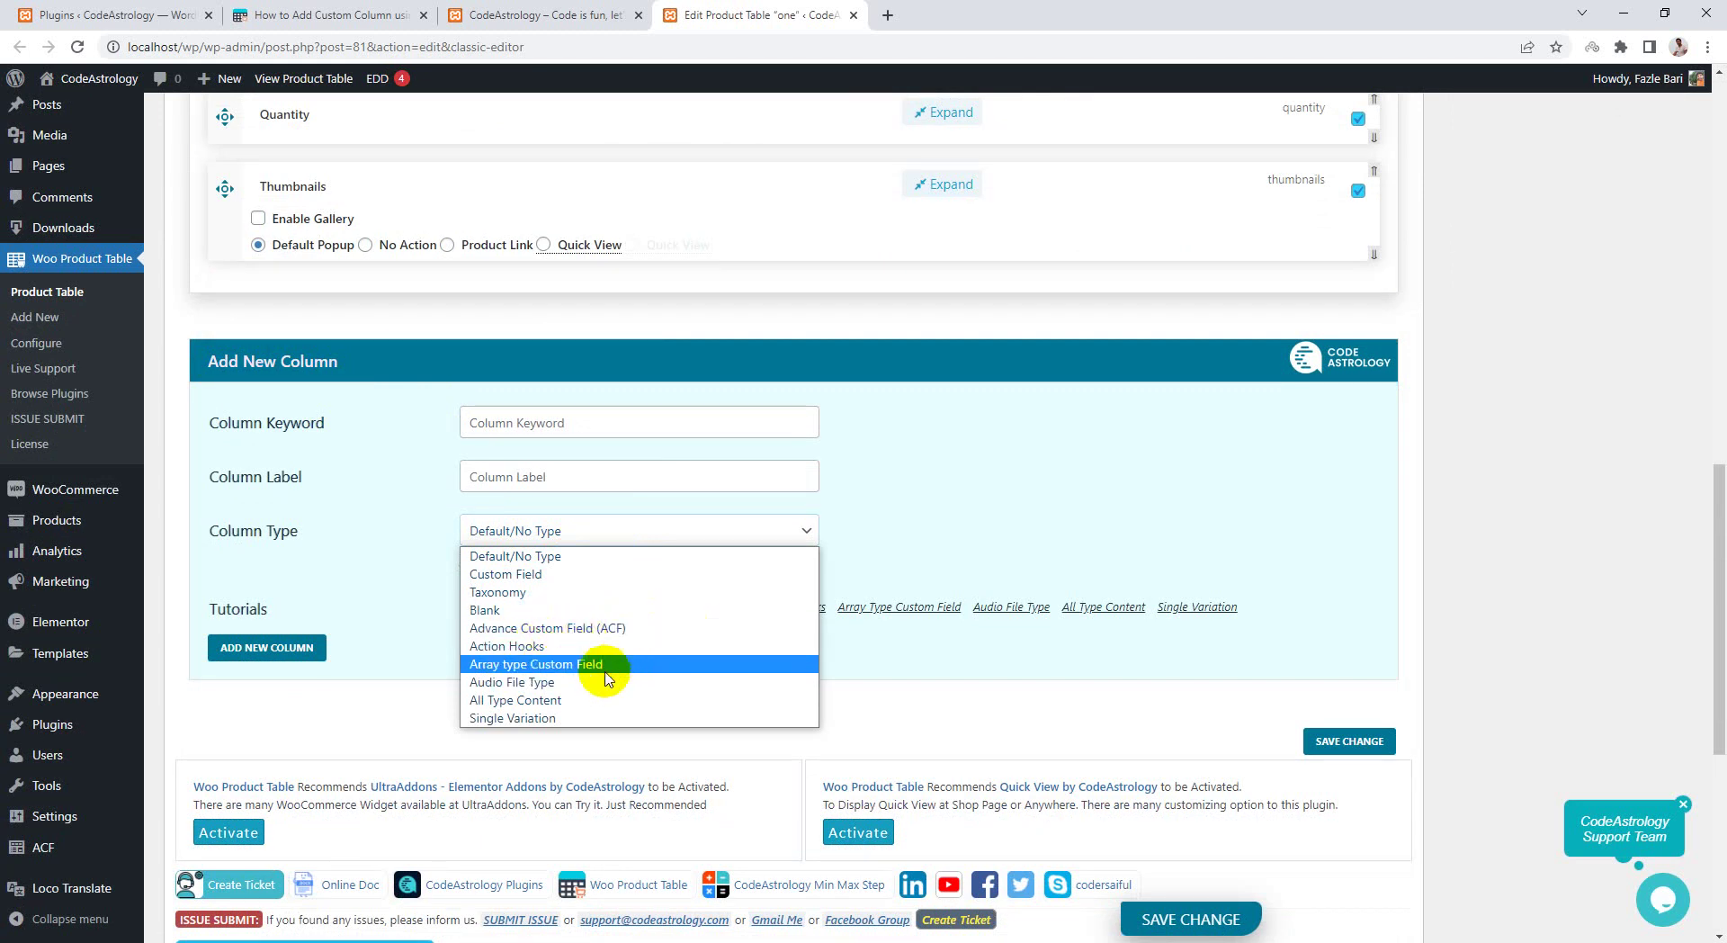
left_click(976, 491)
scroll(985, 499, "up", 5)
scroll(990, 502, "up", 6)
scroll(990, 504, "up", 2)
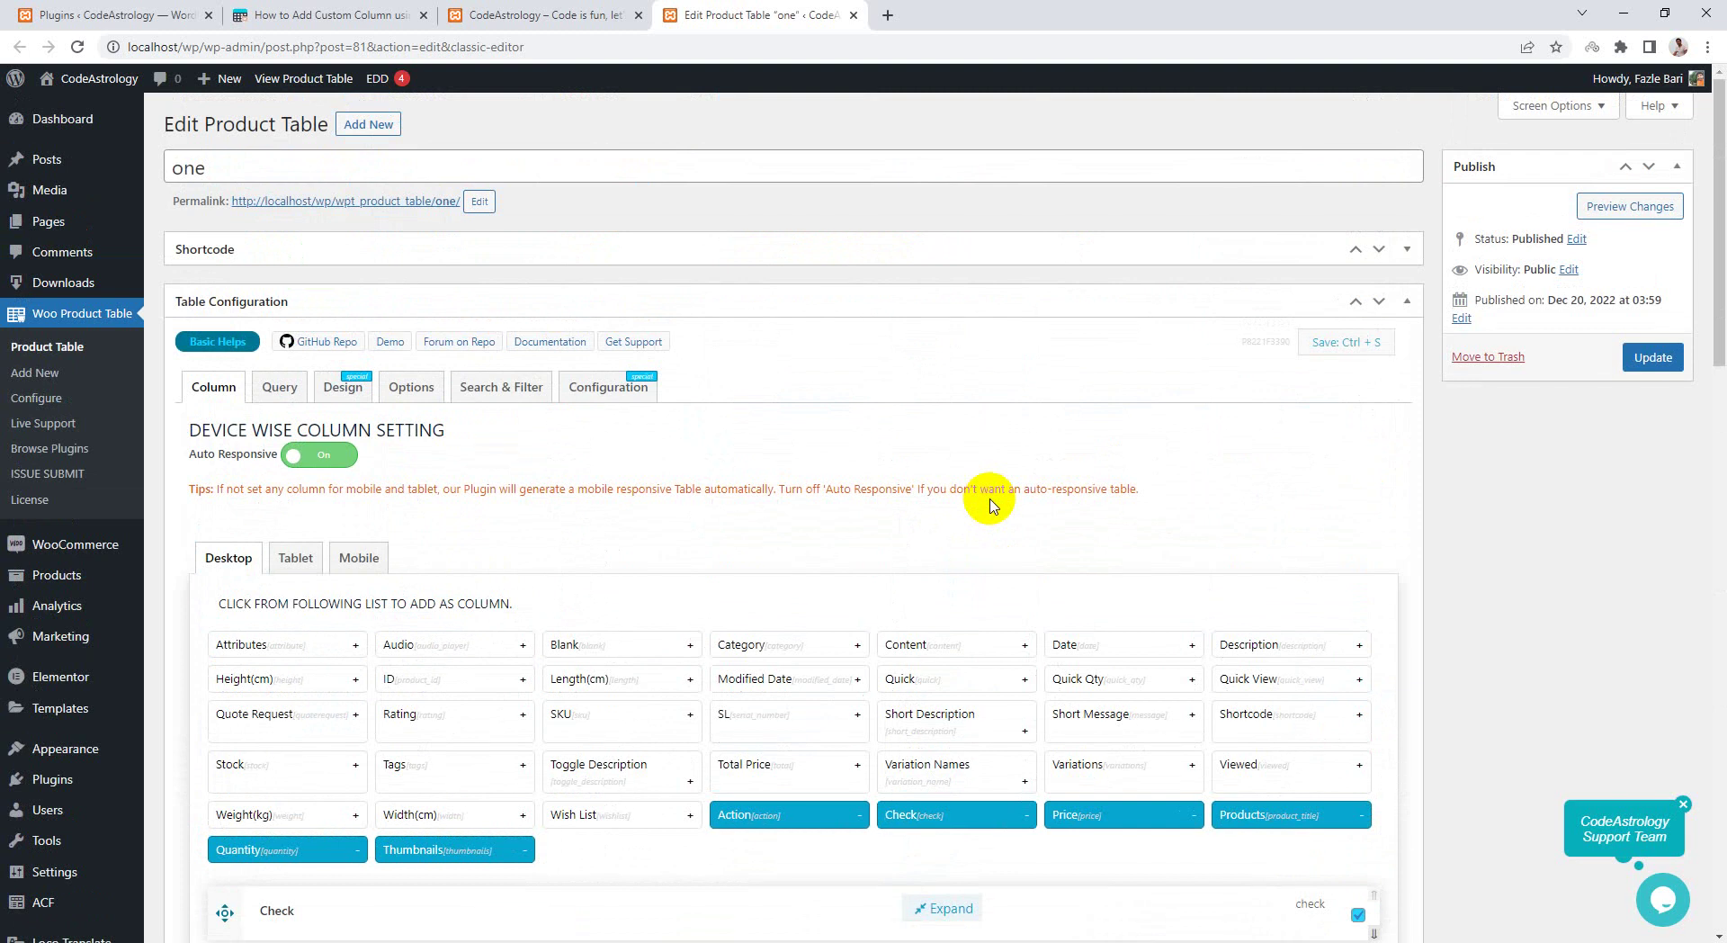
scroll(989, 502, "down", 2)
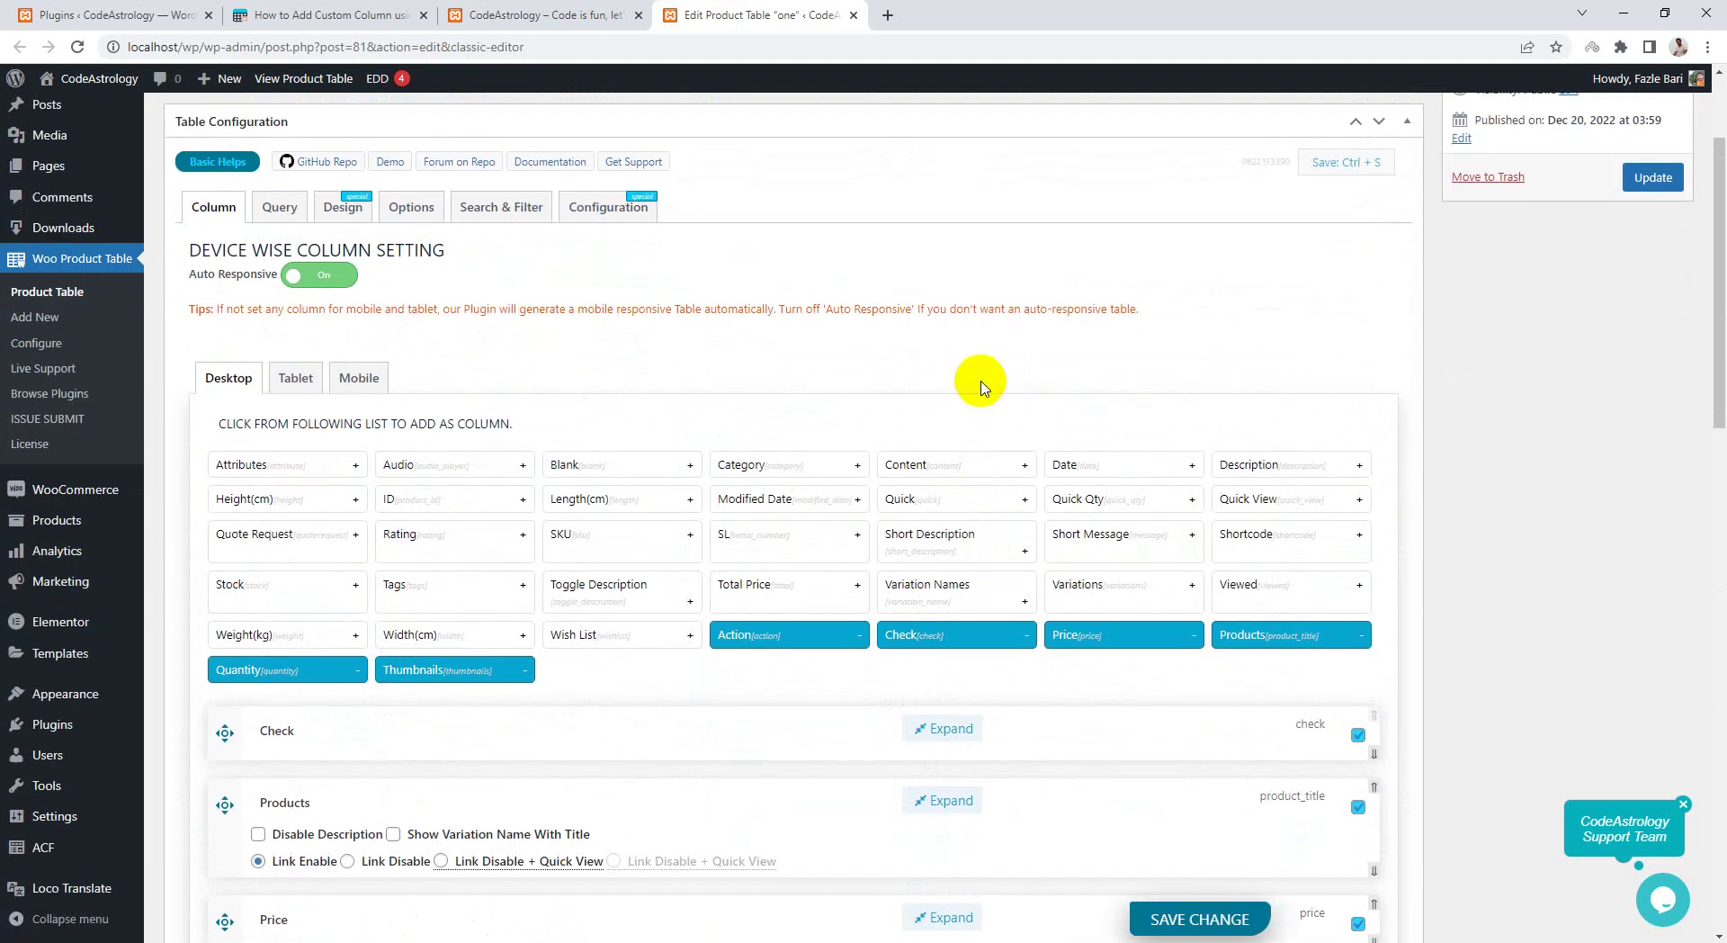
scroll(980, 385, "down", 1)
scroll(980, 396, "down", 4)
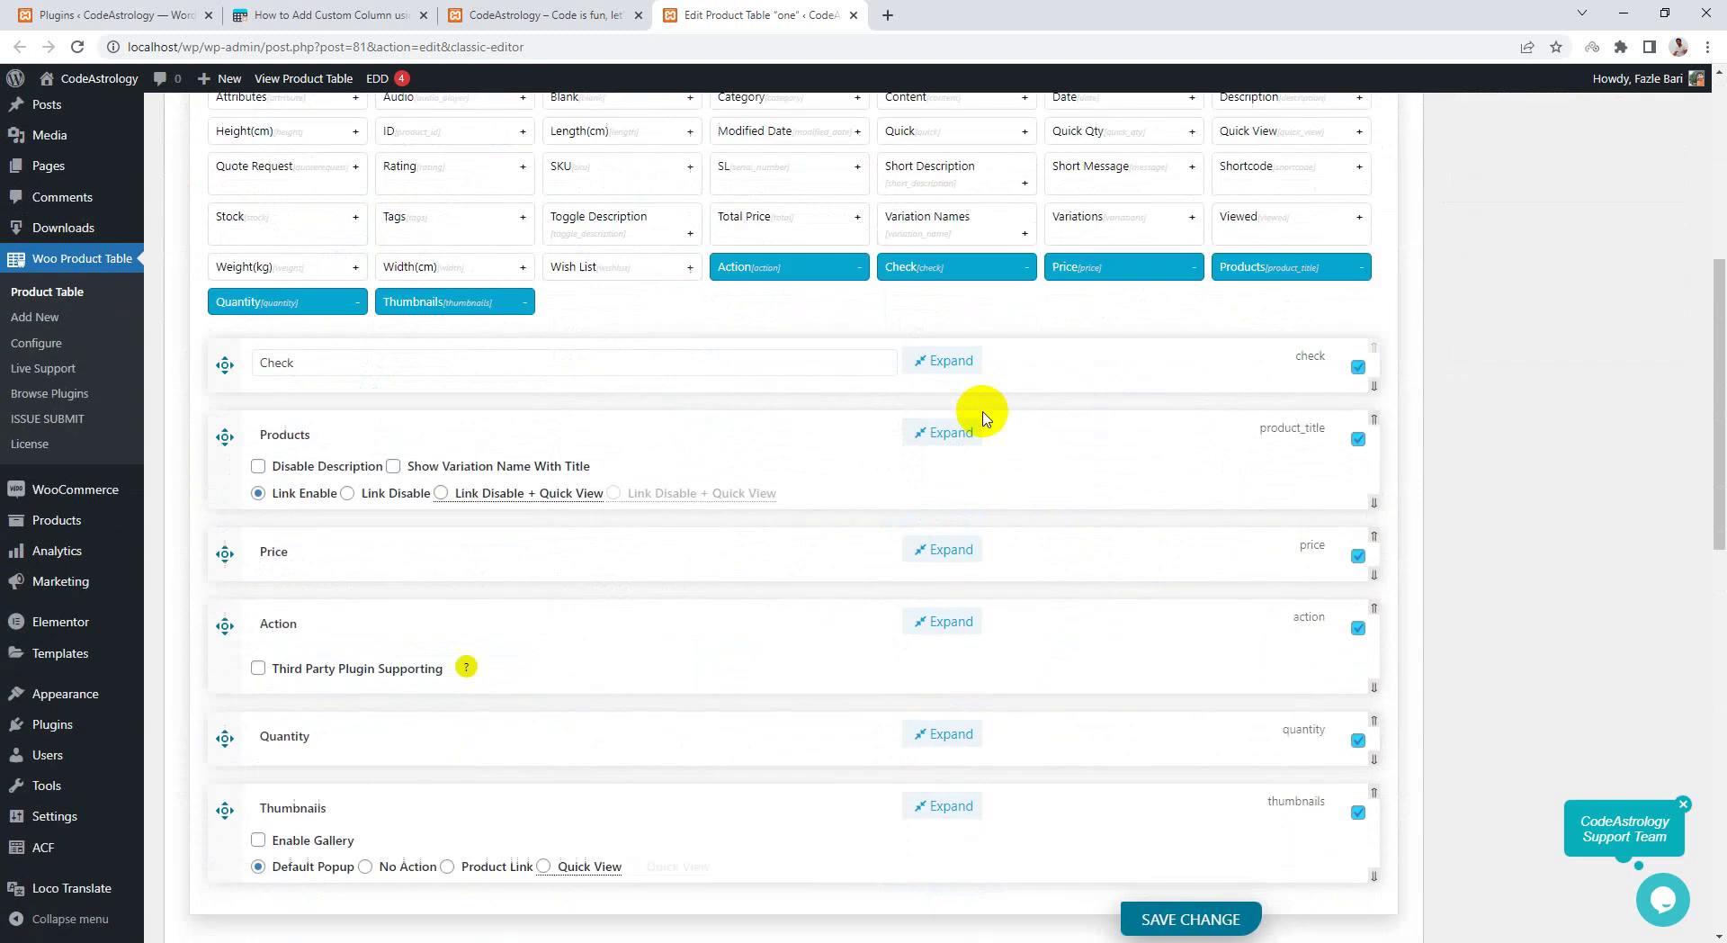
scroll(976, 416, "up", 2)
scroll(981, 417, "up", 5)
scroll(982, 416, "up", 1)
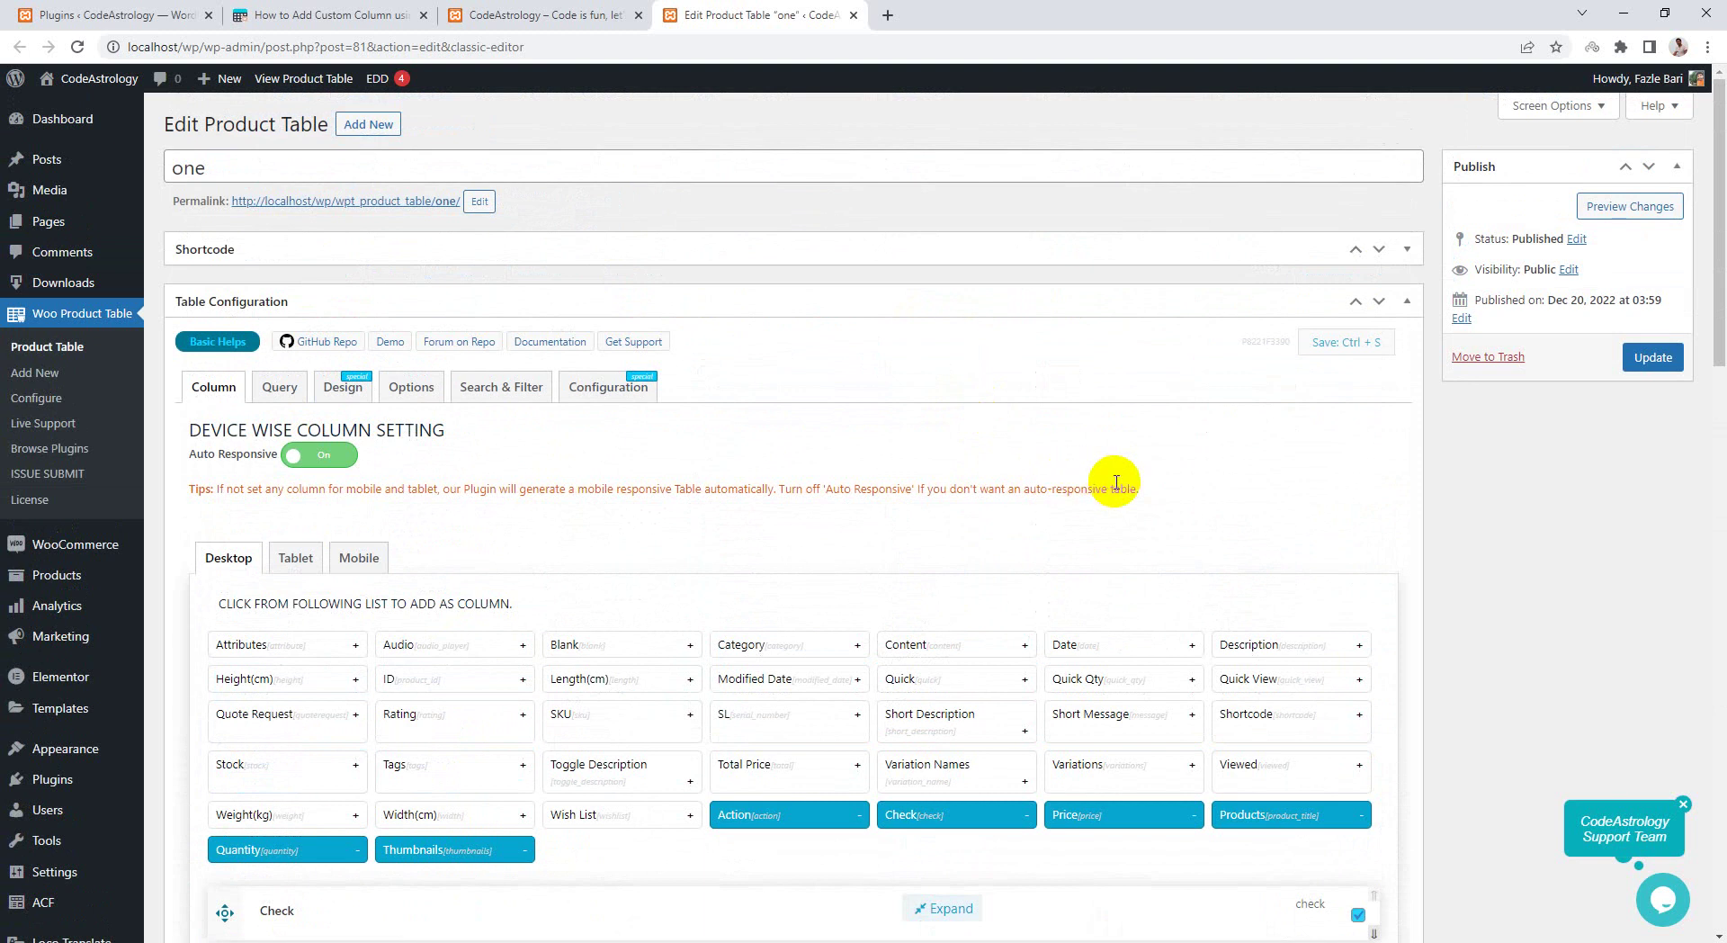
scroll(1116, 483, "down", 4)
scroll(1115, 483, "up", 1)
scroll(1115, 483, "up", 3)
scroll(1115, 486, "down", 1)
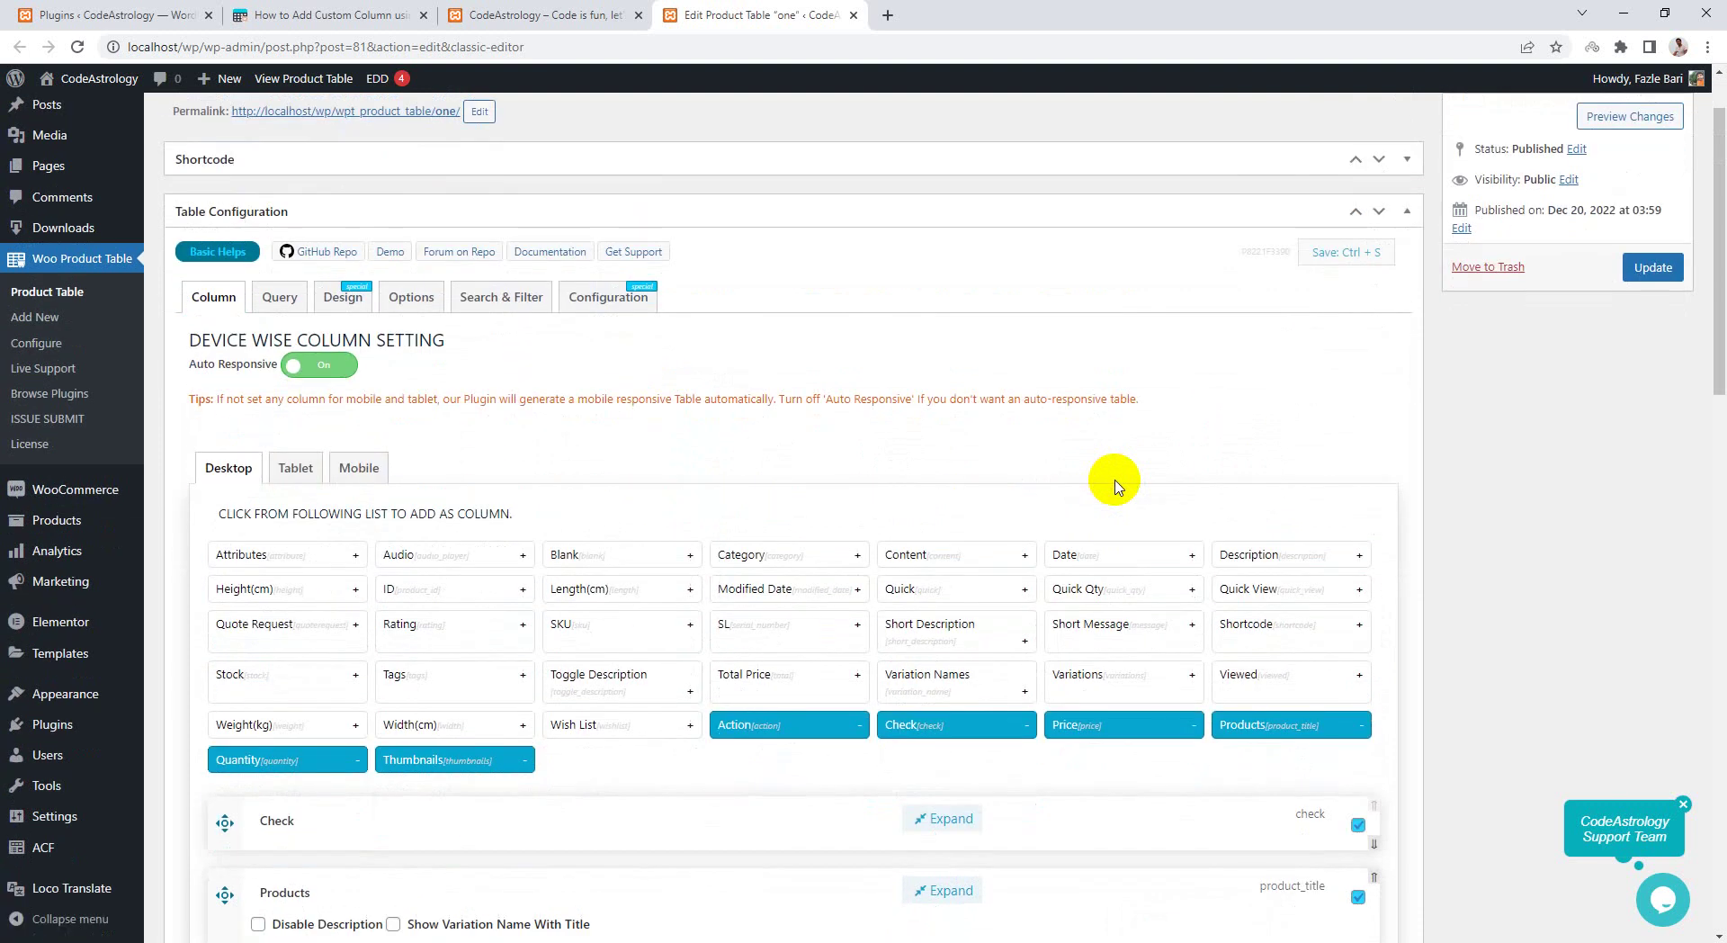
scroll(1115, 486, "up", 1)
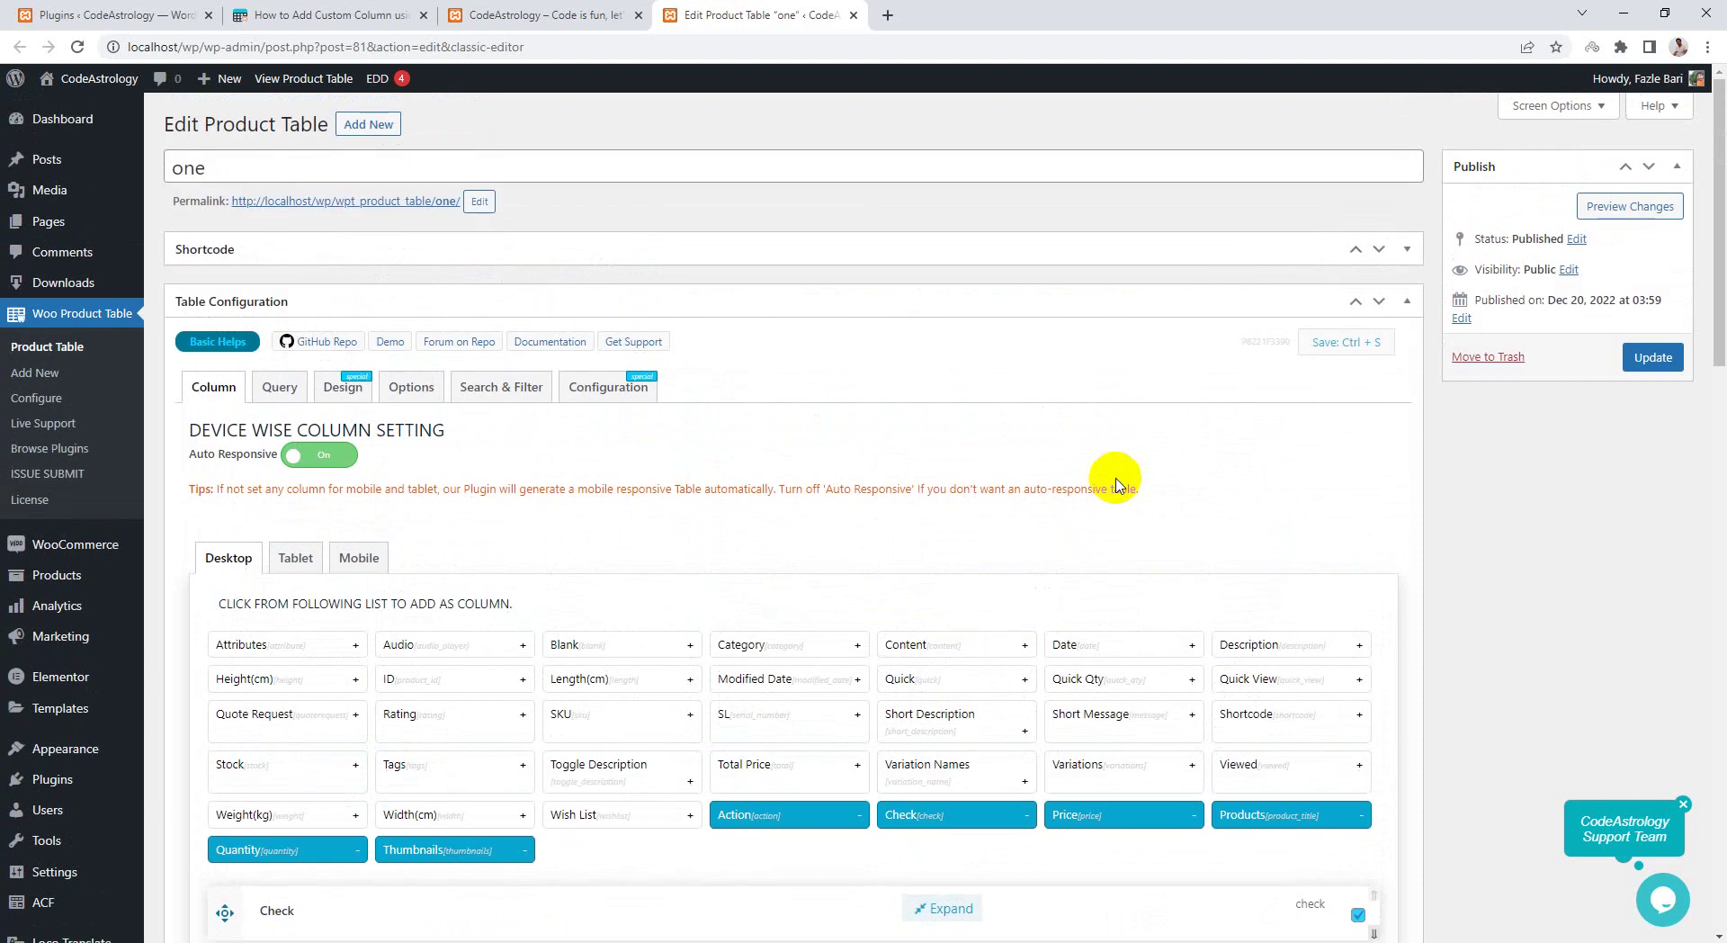
- Return to the custom column guide and scroll through the article
left_click(270, 15)
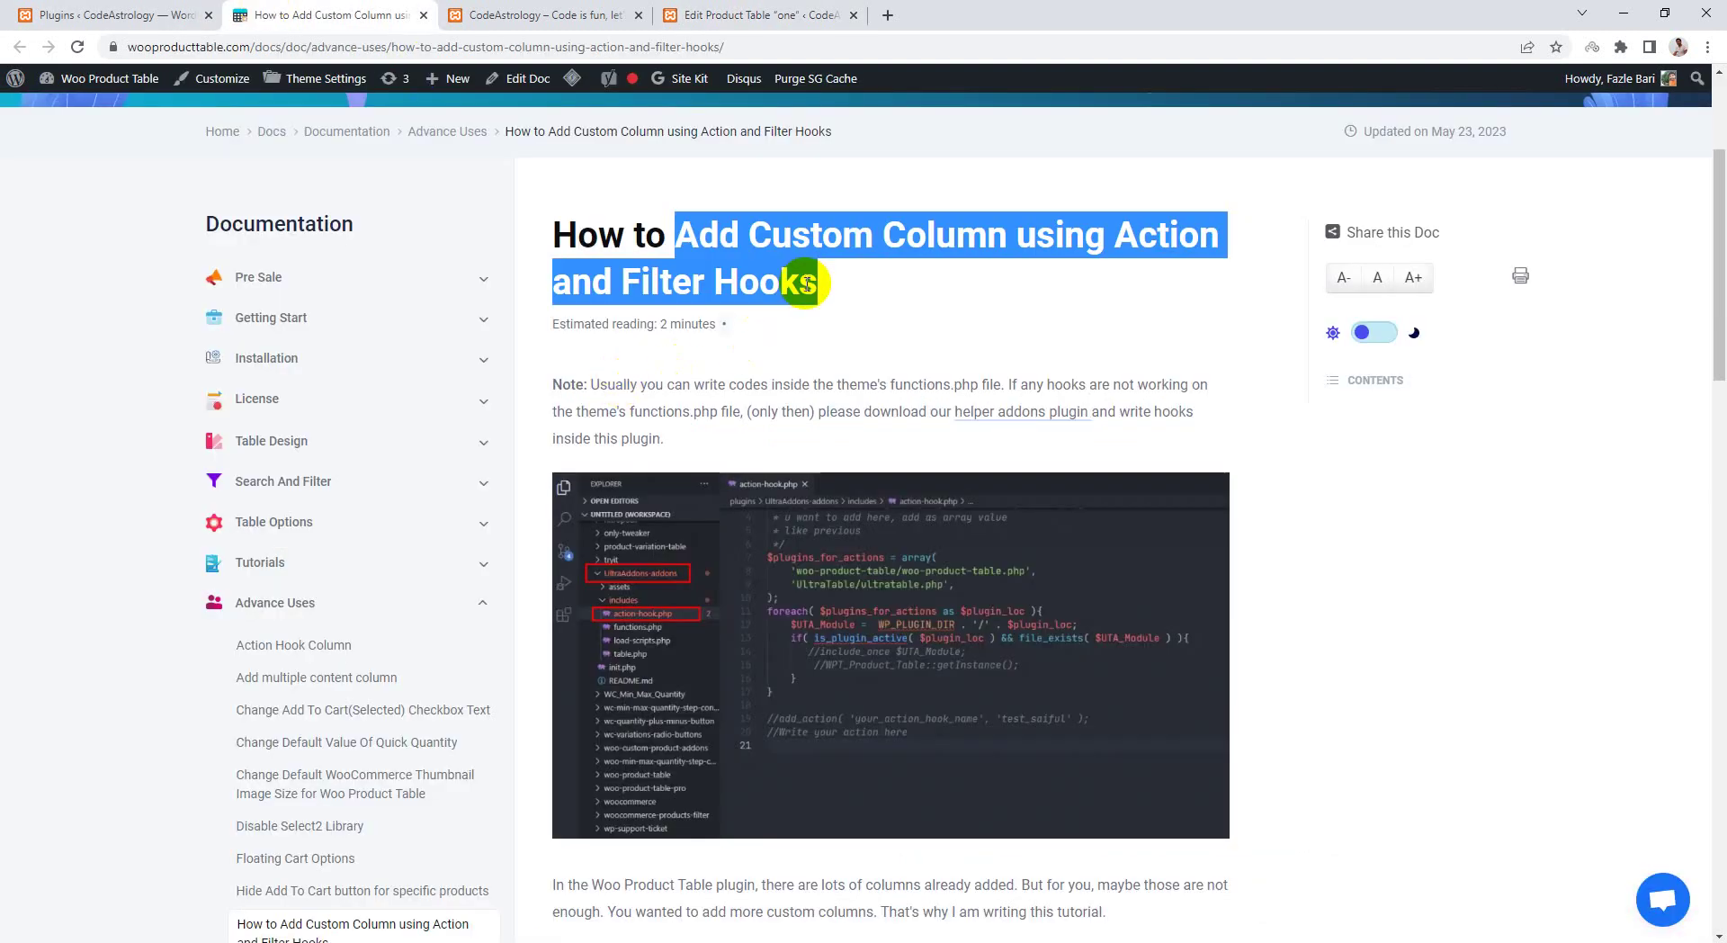
left_click(916, 326)
scroll(918, 326, "up", 3)
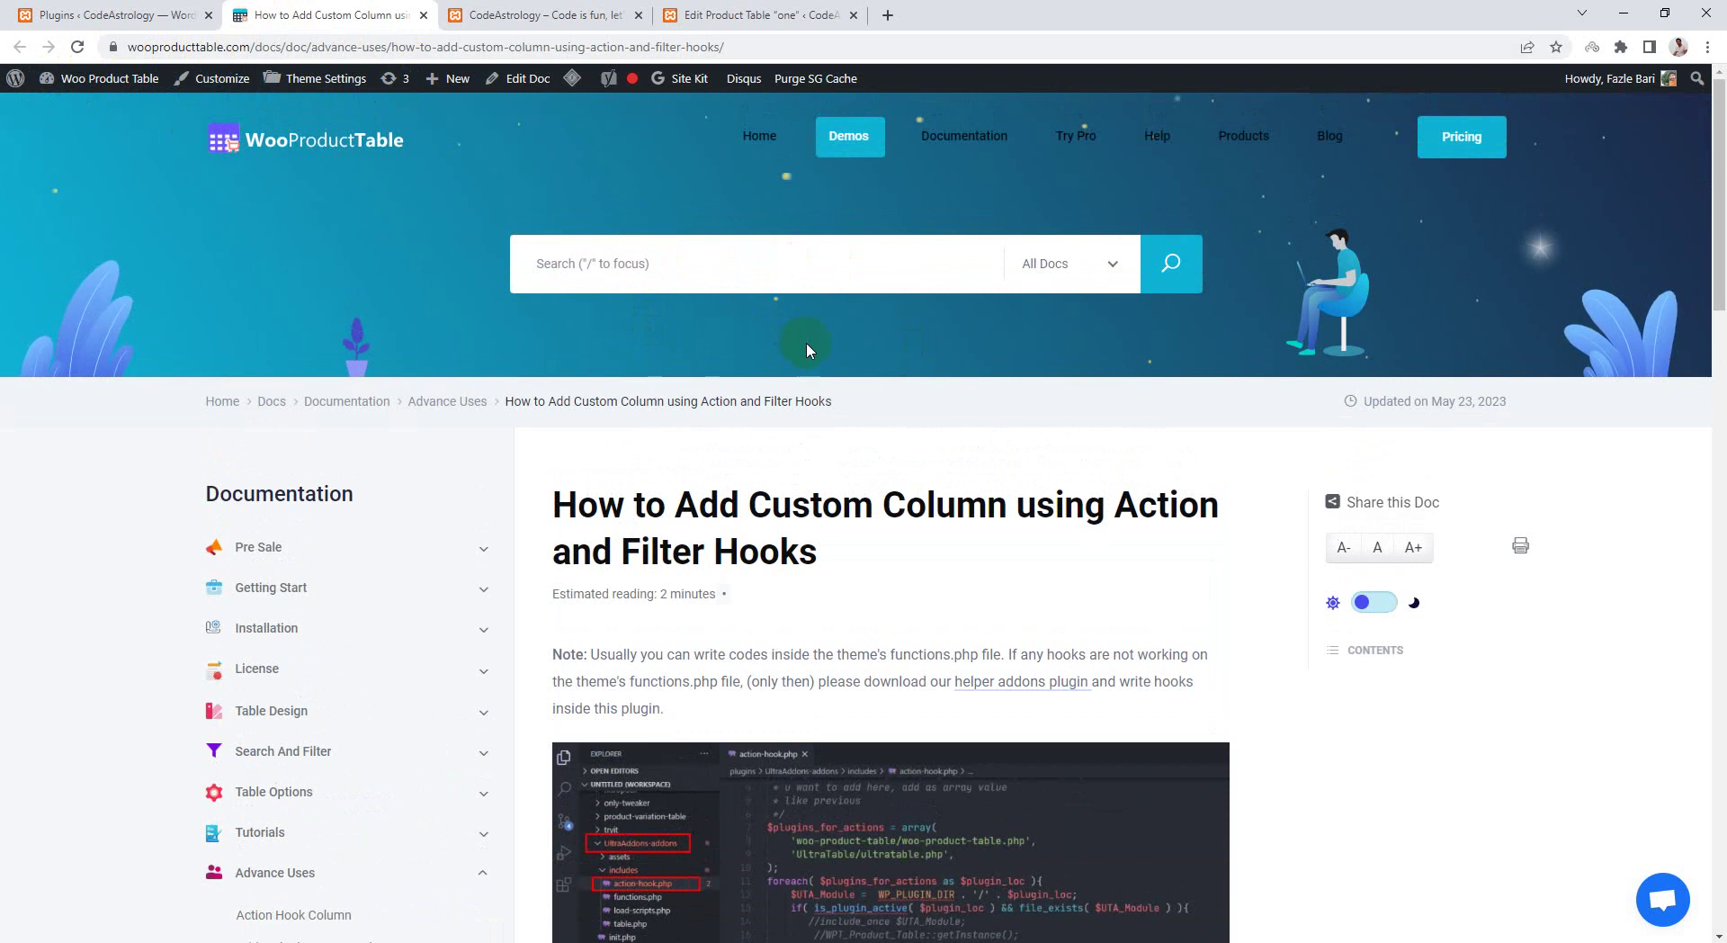
scroll(732, 431, "down", 2)
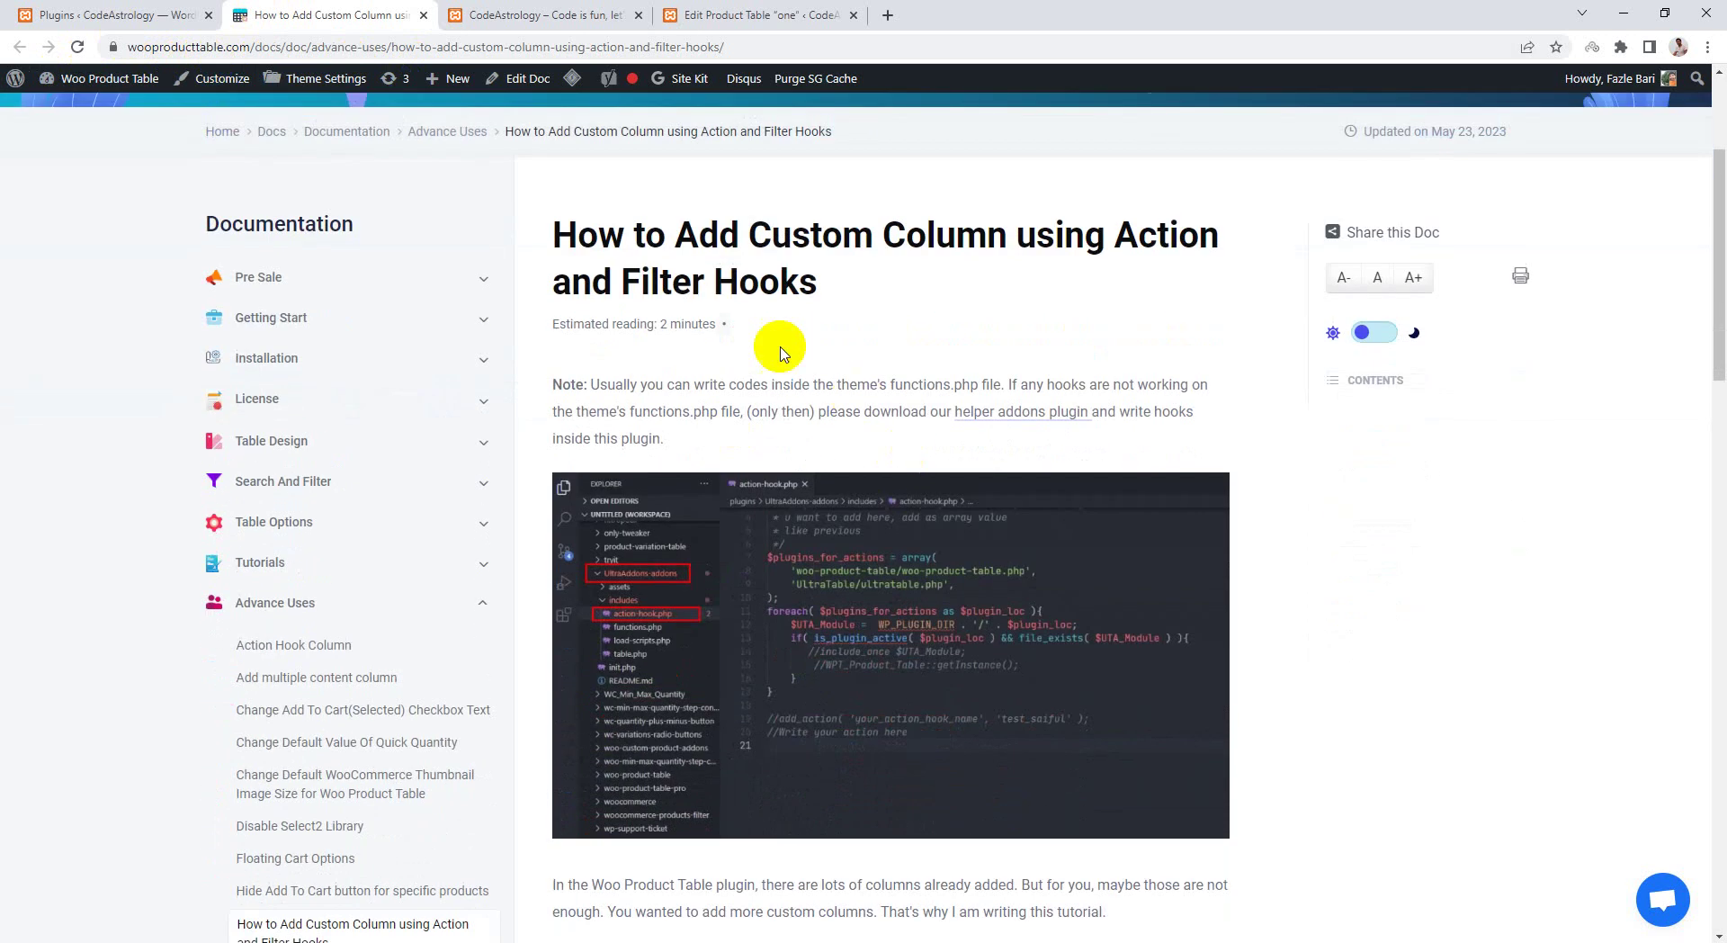
scroll(736, 324, "up", 1)
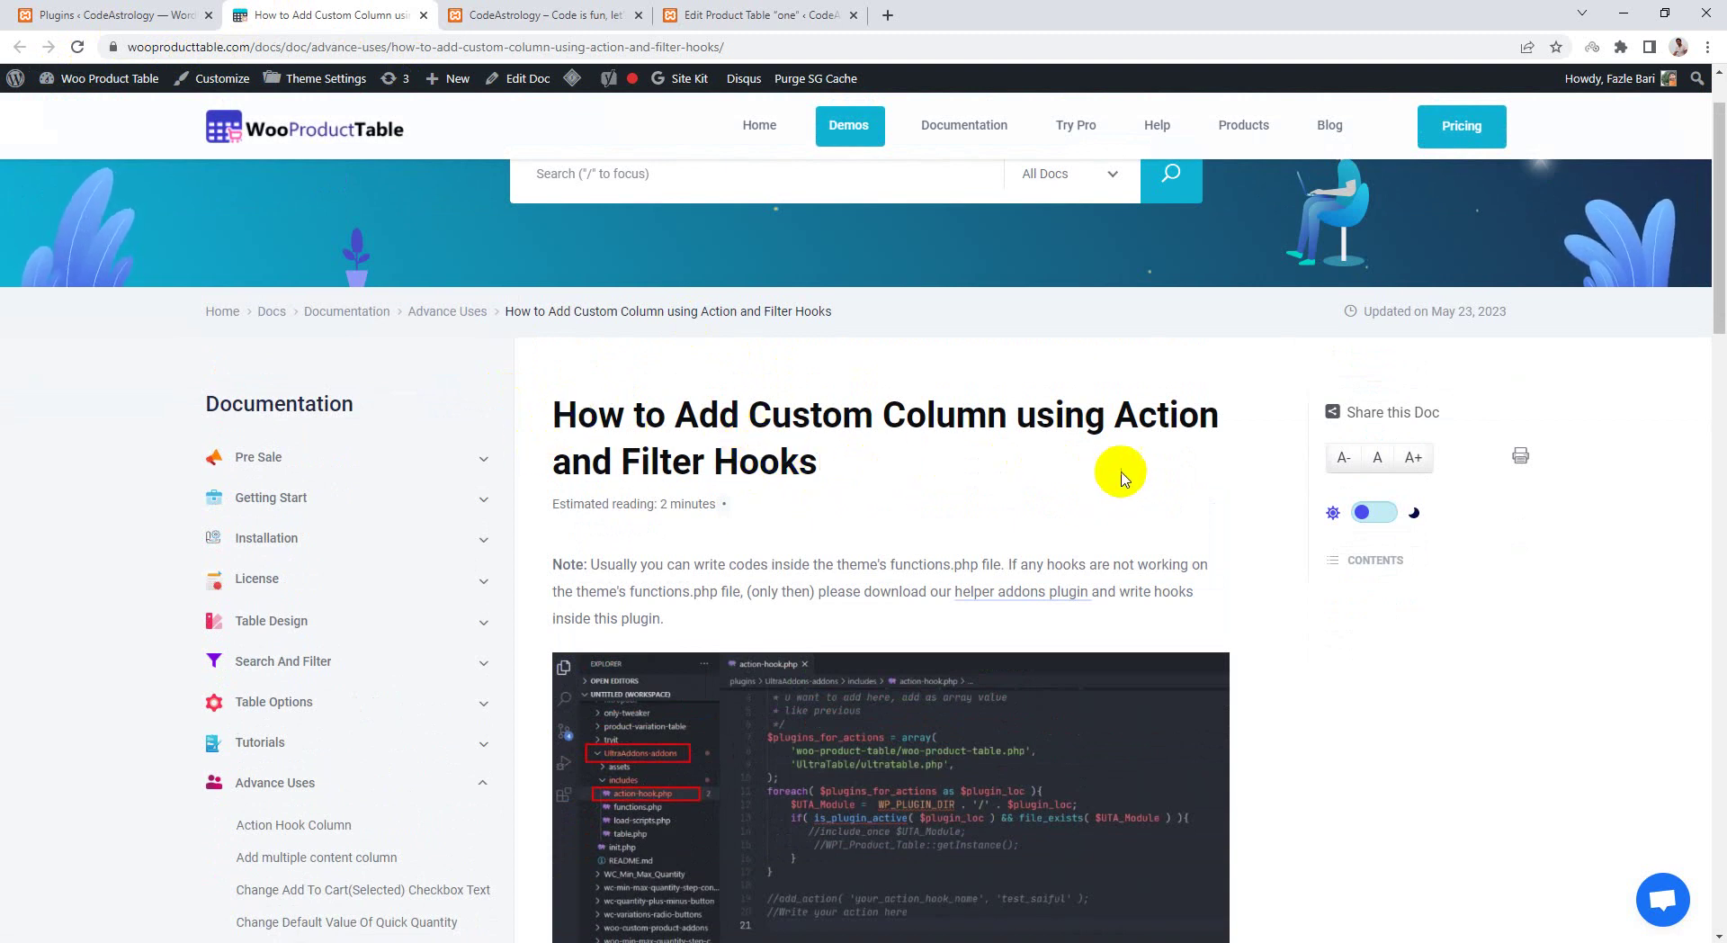
scroll(940, 423, "down", 3)
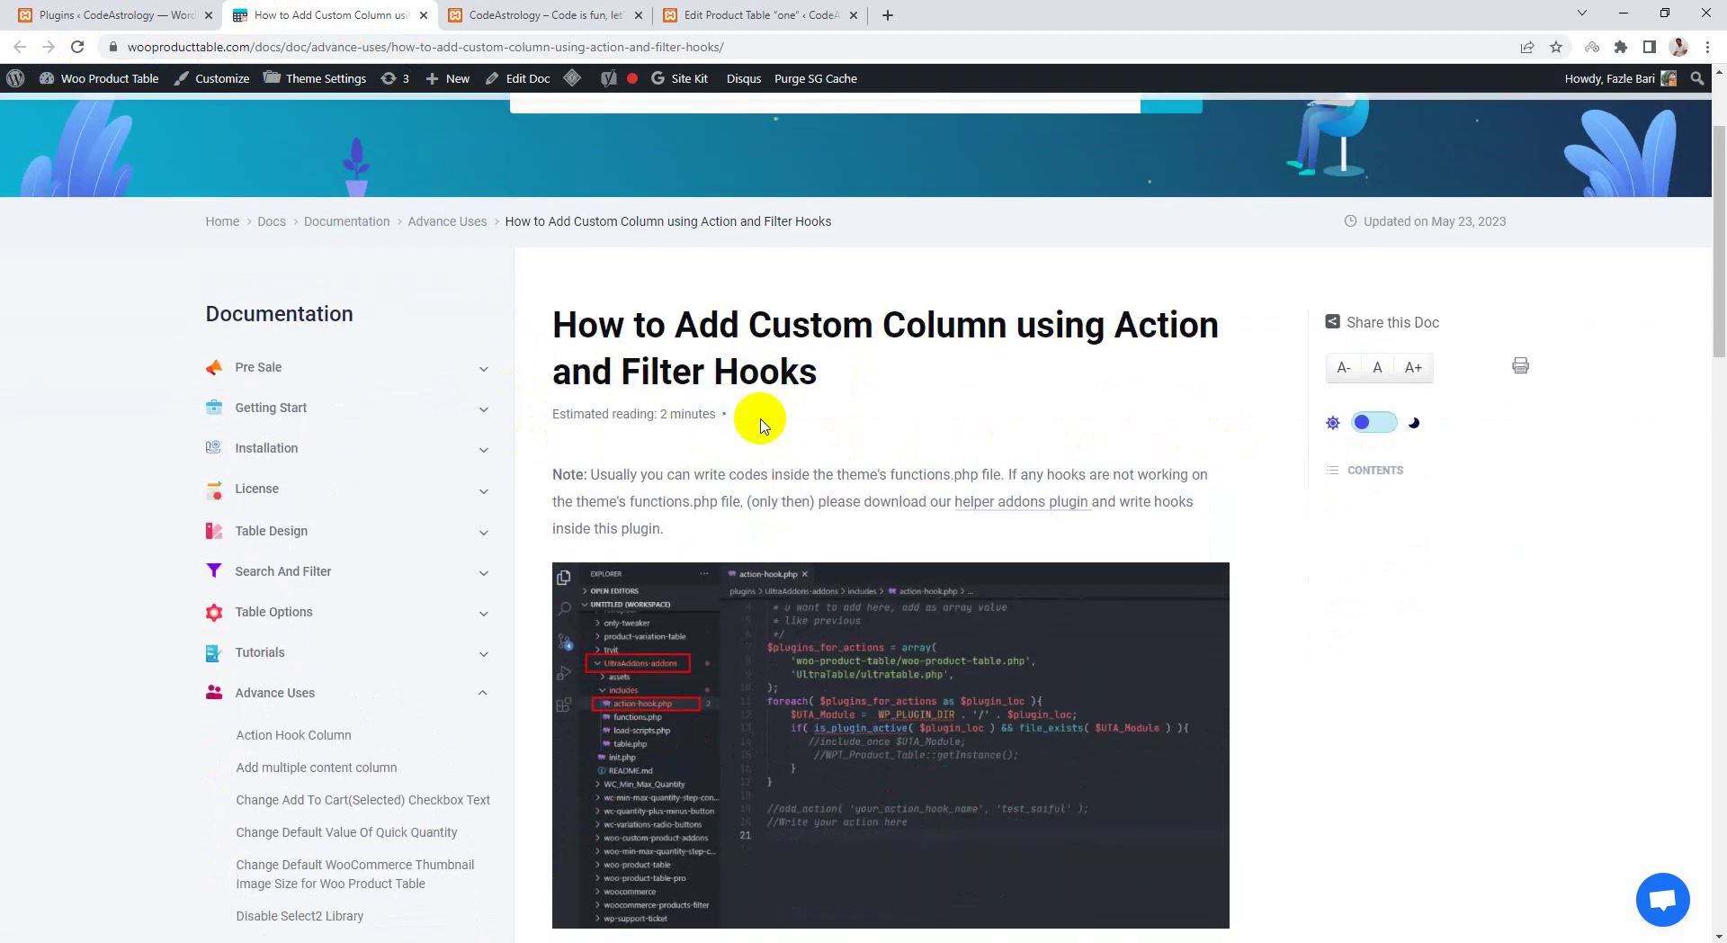
scroll(950, 441, "down", 5)
scroll(936, 396, "down", 1)
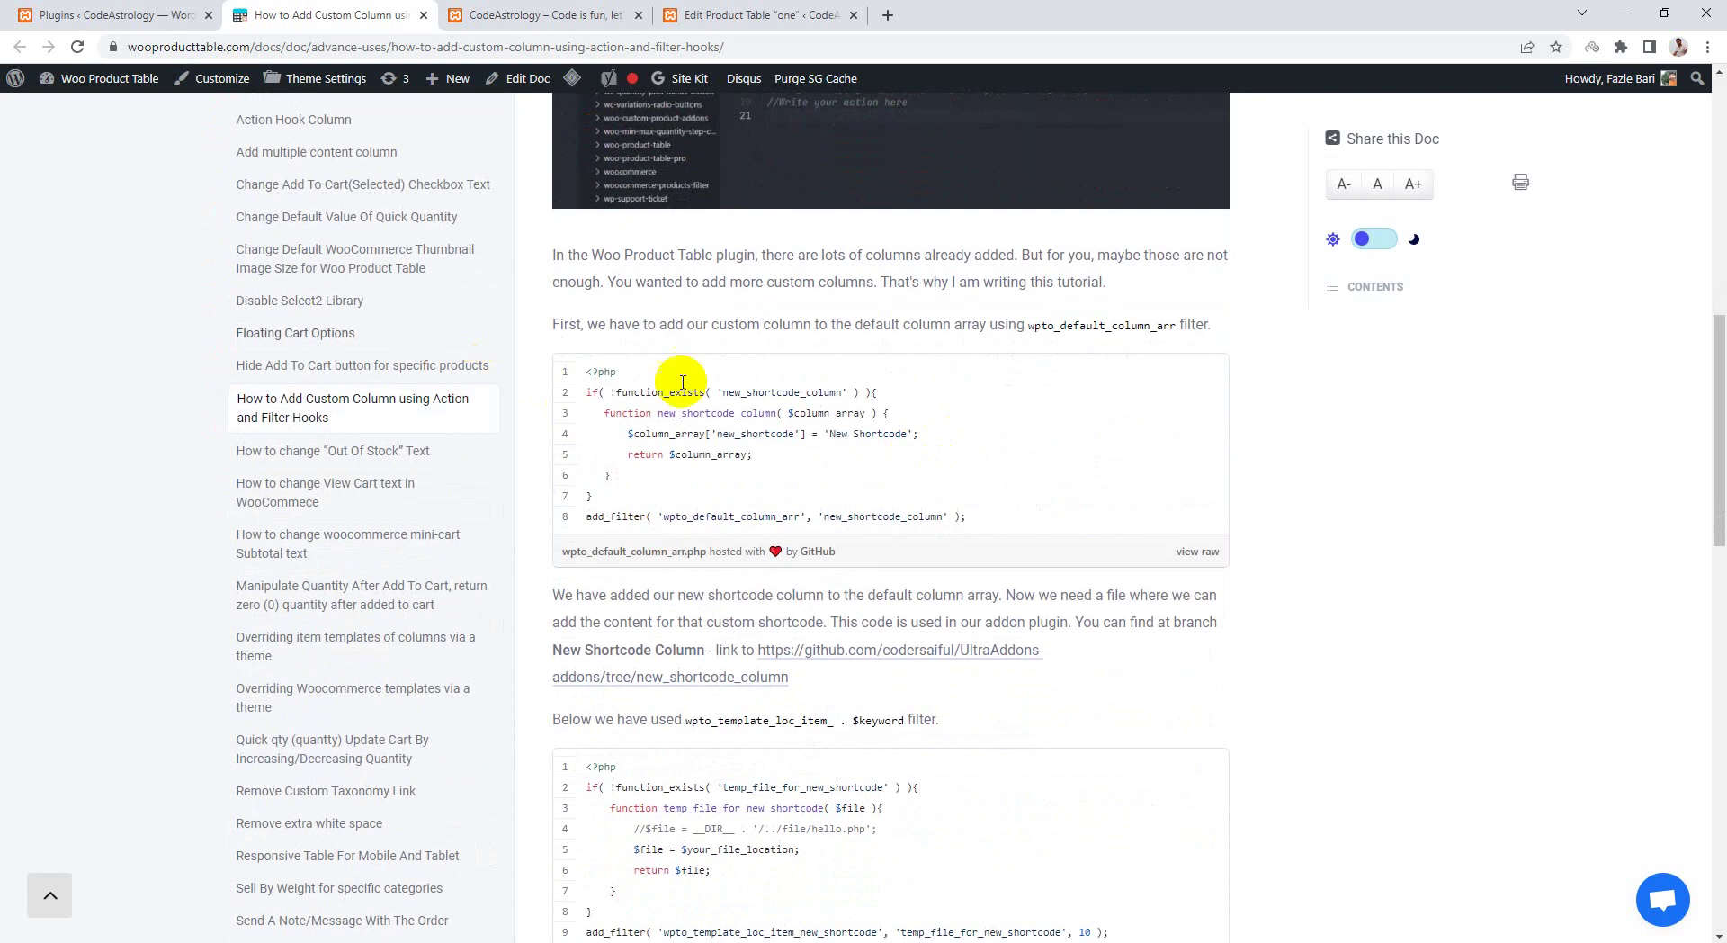
scroll(850, 499, "down", 5)
scroll(873, 540, "up", 3)
scroll(877, 544, "up", 5)
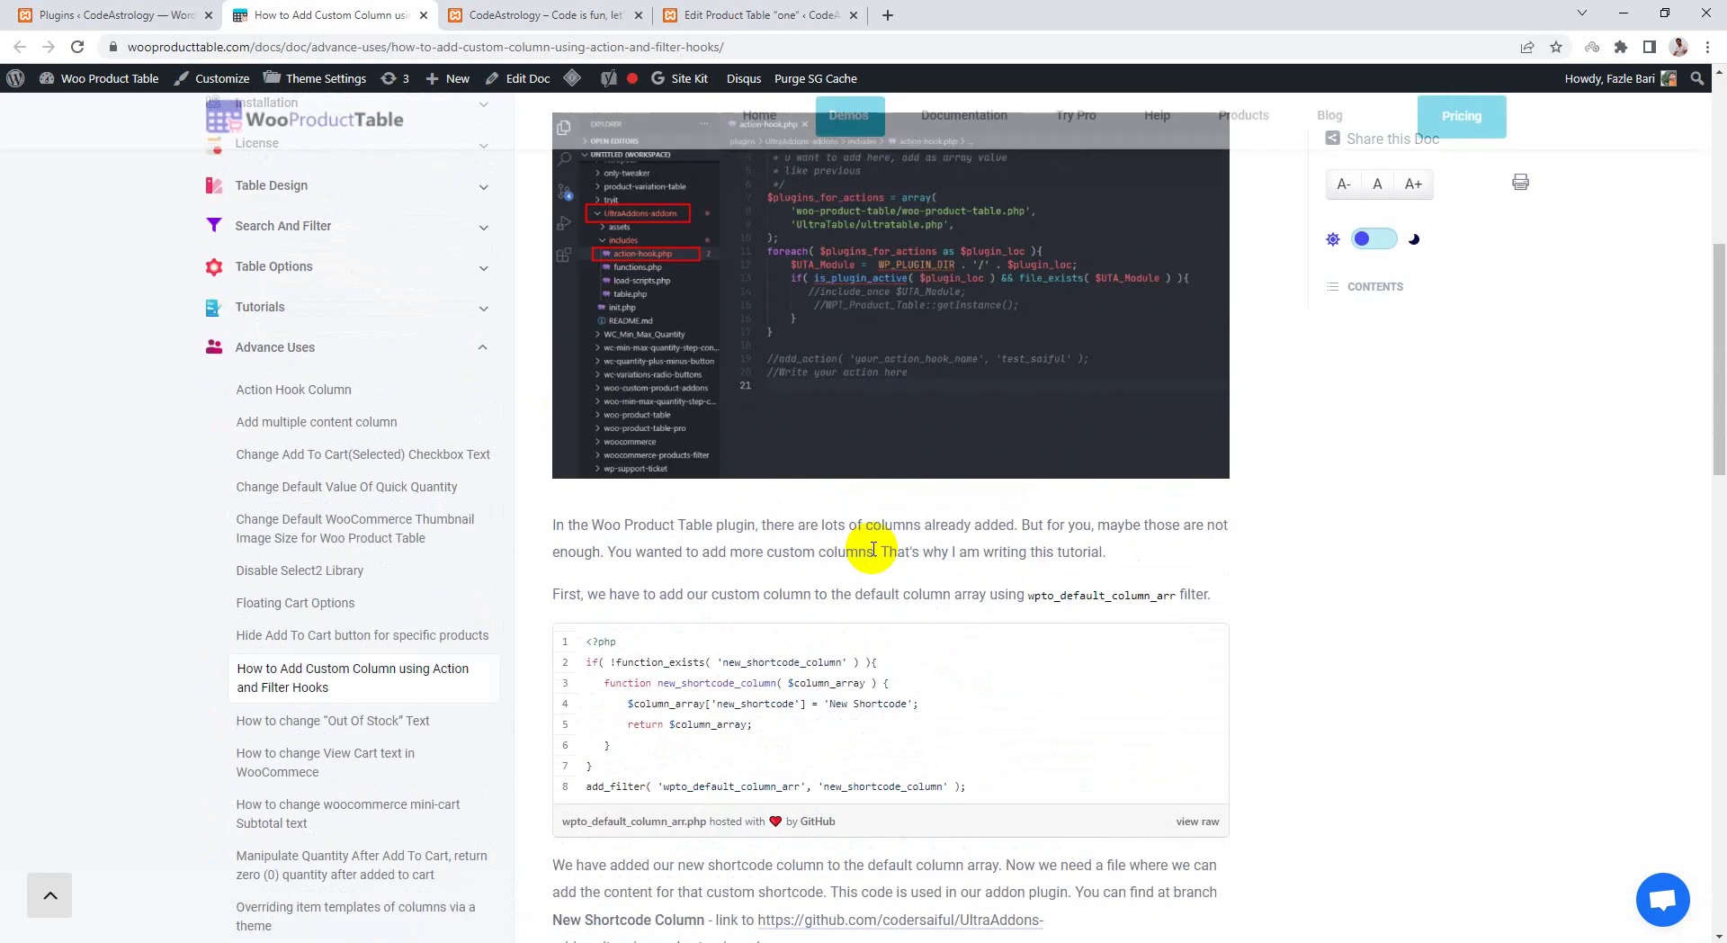
scroll(868, 549, "down", 3)
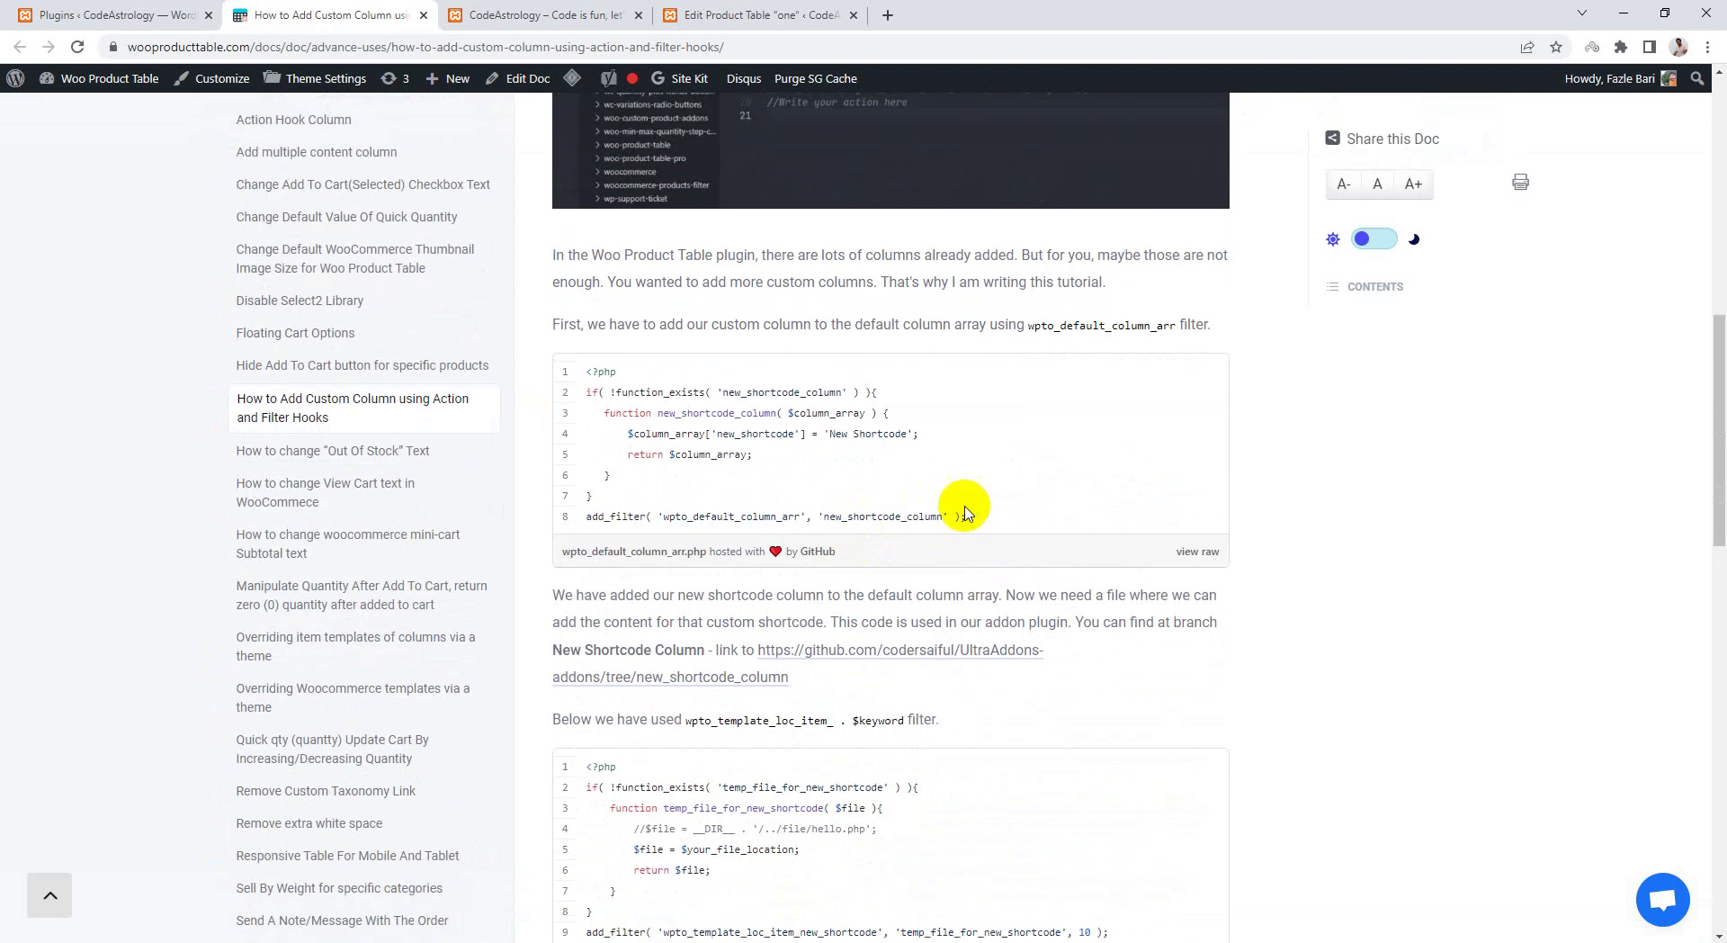
- Highlight the first filter code snippet, then deselect it and scroll back up
mouse_move(981, 512)
left_mouse_down()
mouse_move(826, 497)
mouse_move(589, 400)
left_mouse_up()
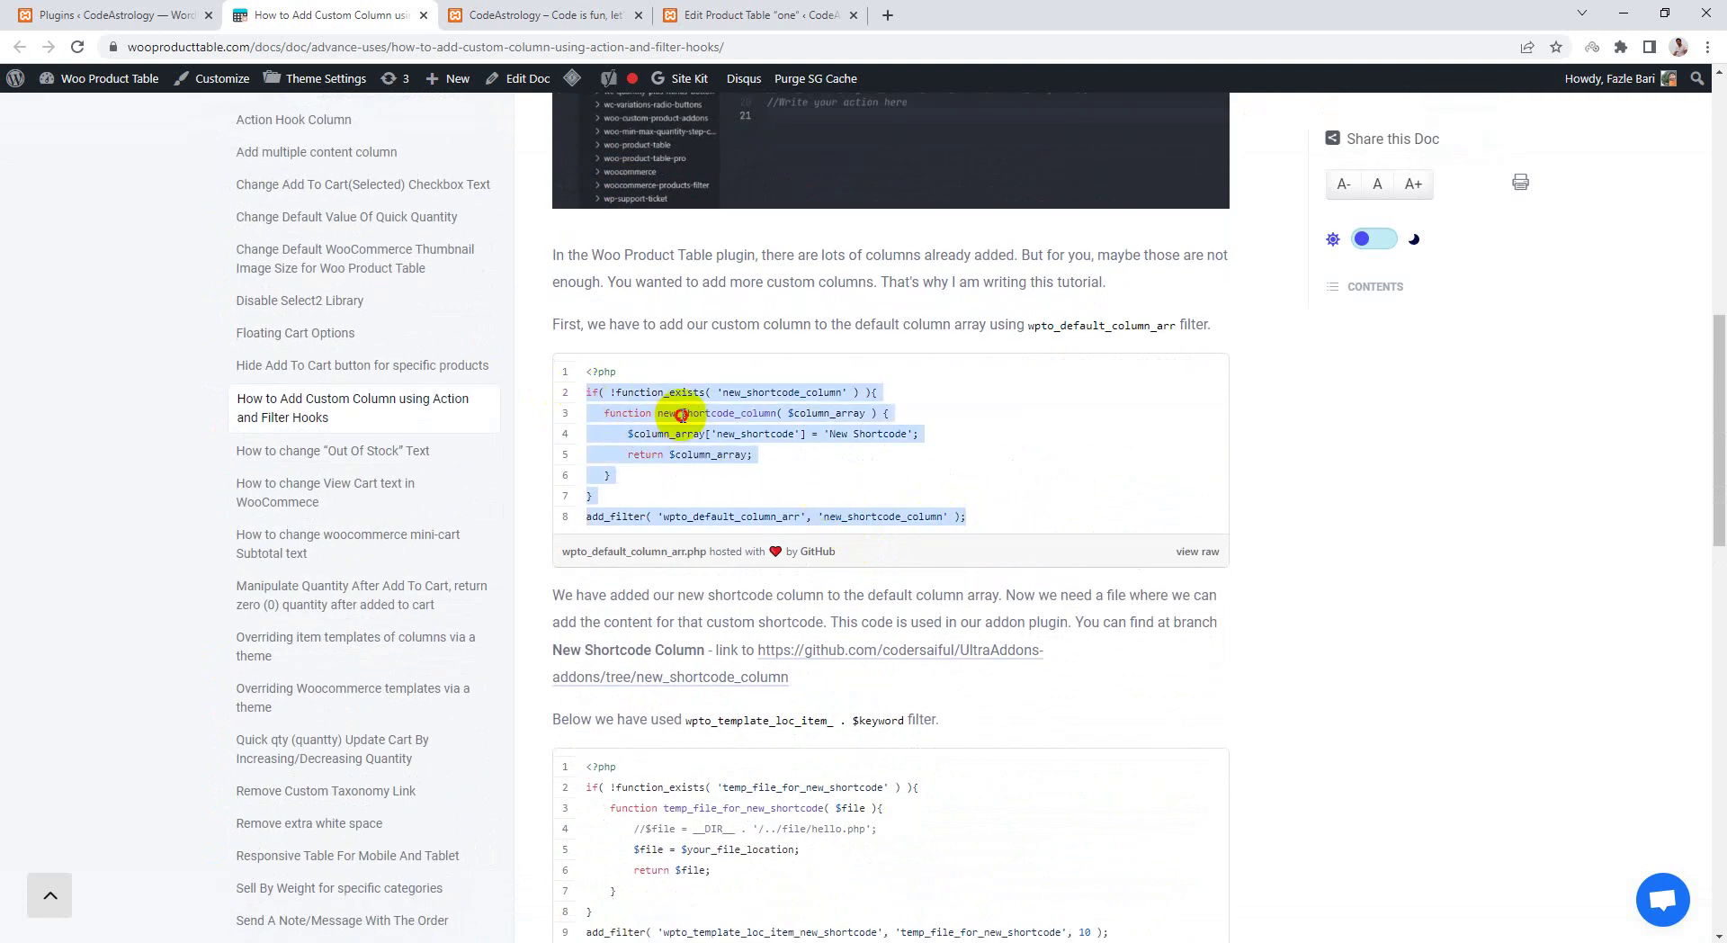
left_click(804, 445)
scroll(952, 453, "up", 2)
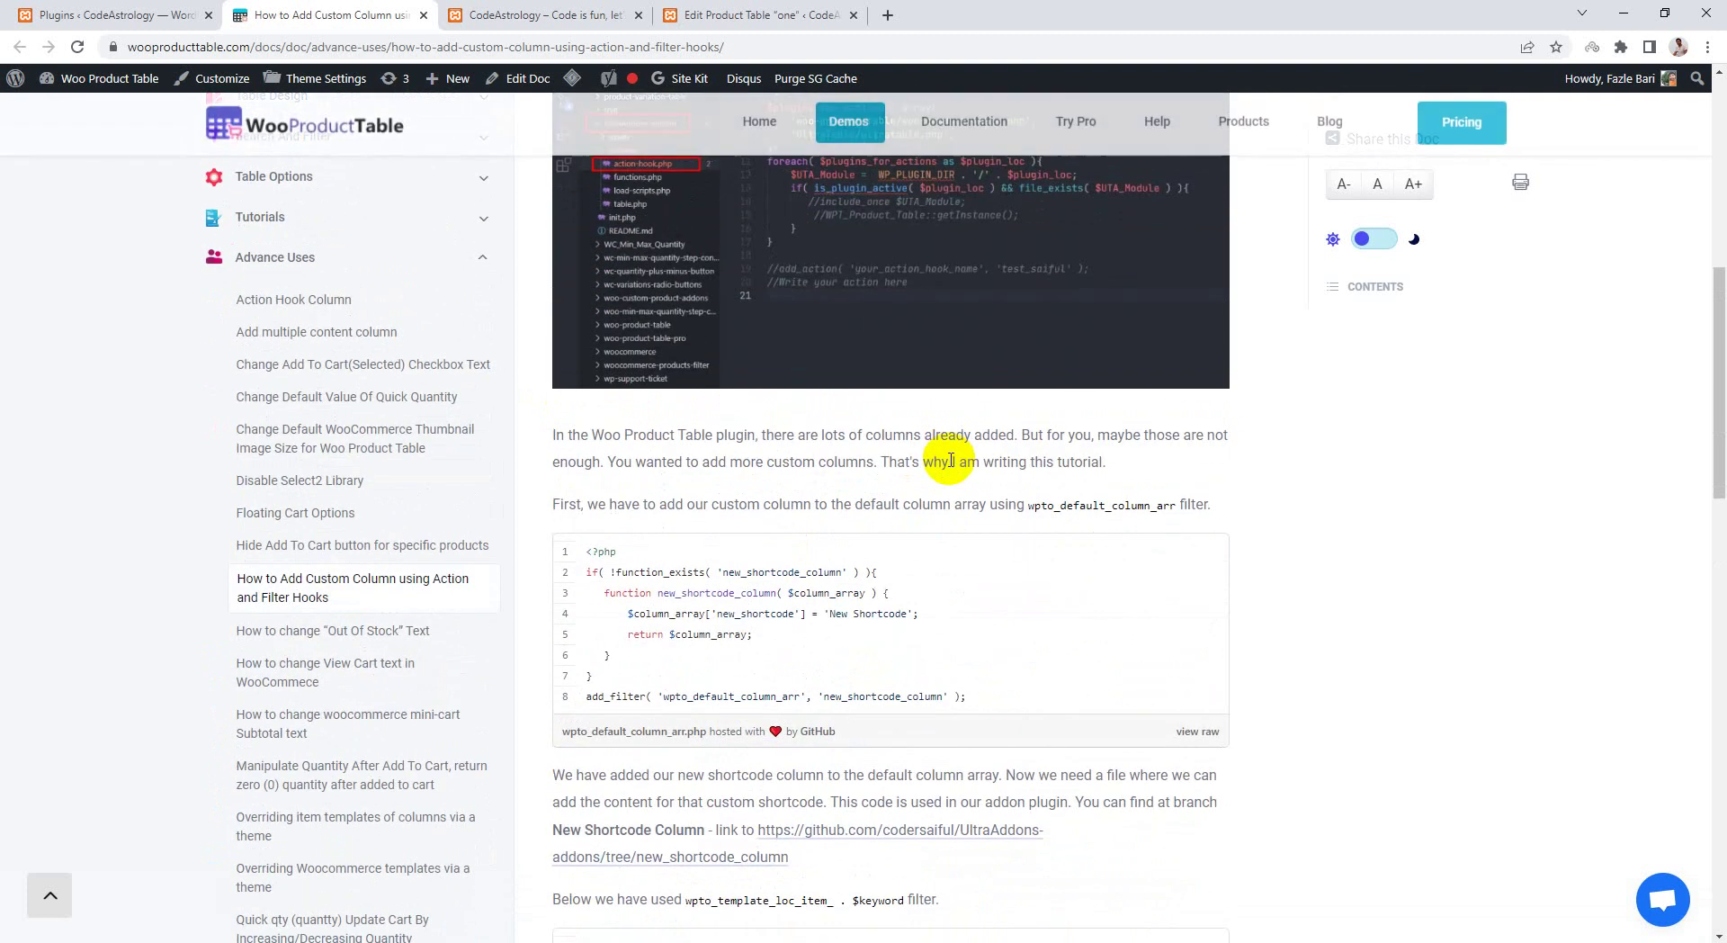
scroll(864, 576, "up", 5)
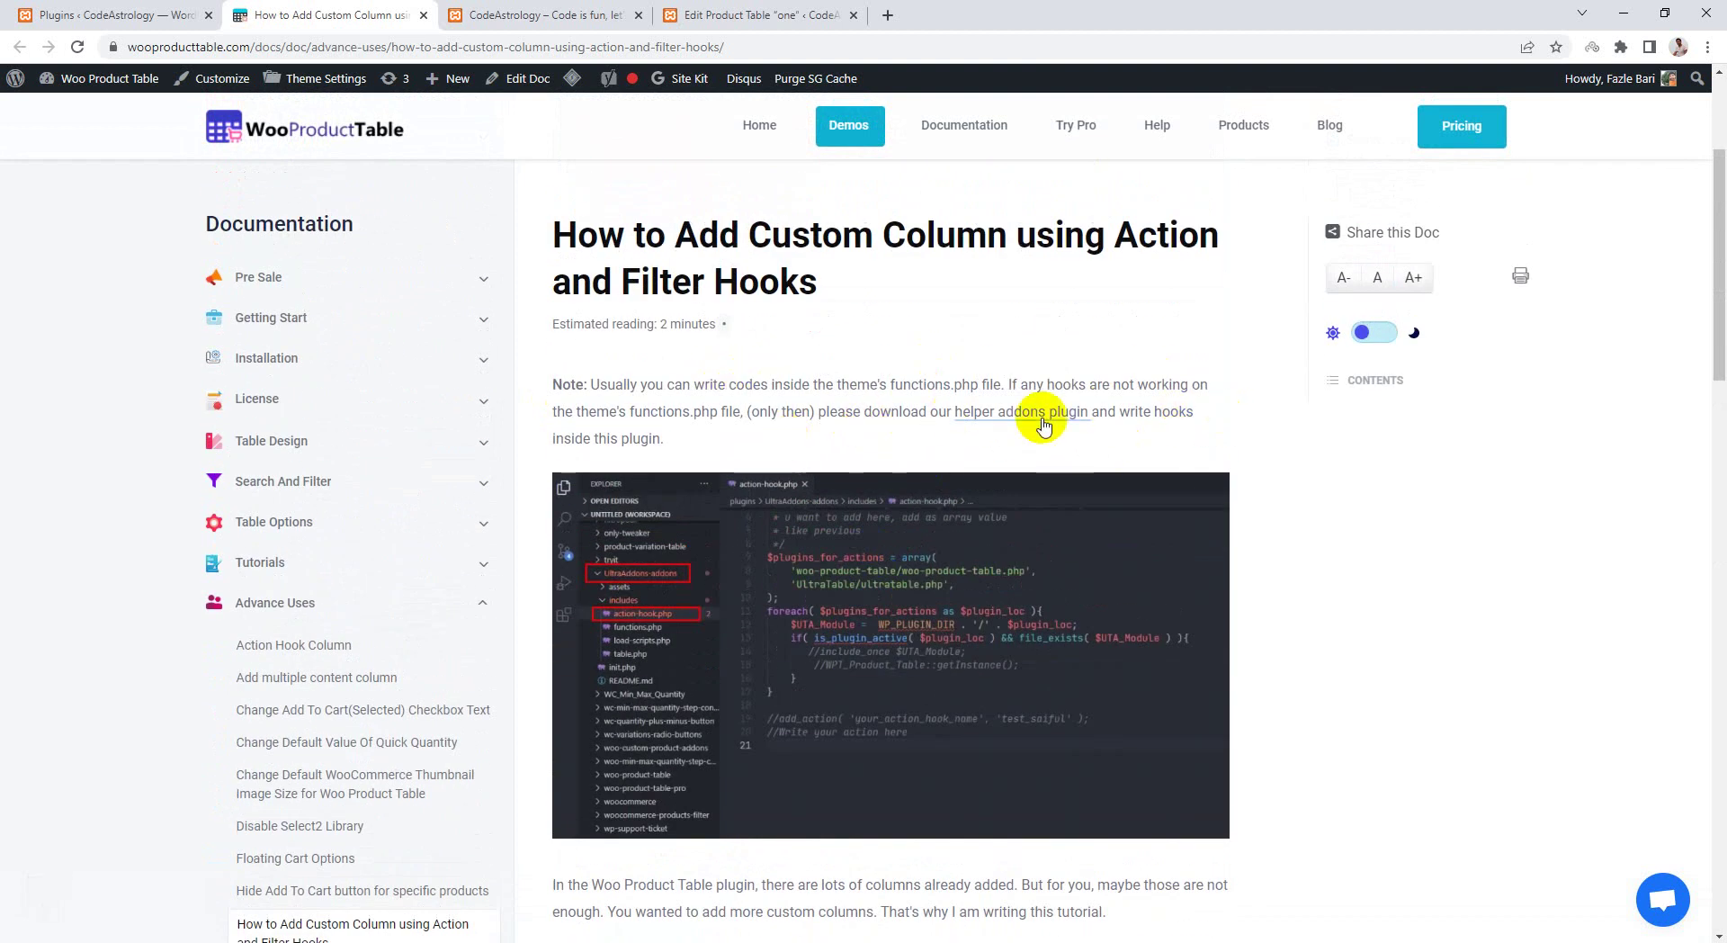
- Open the helper addons plugin GitHub repo in a new tab, then return to the guide
right_click(978, 425)
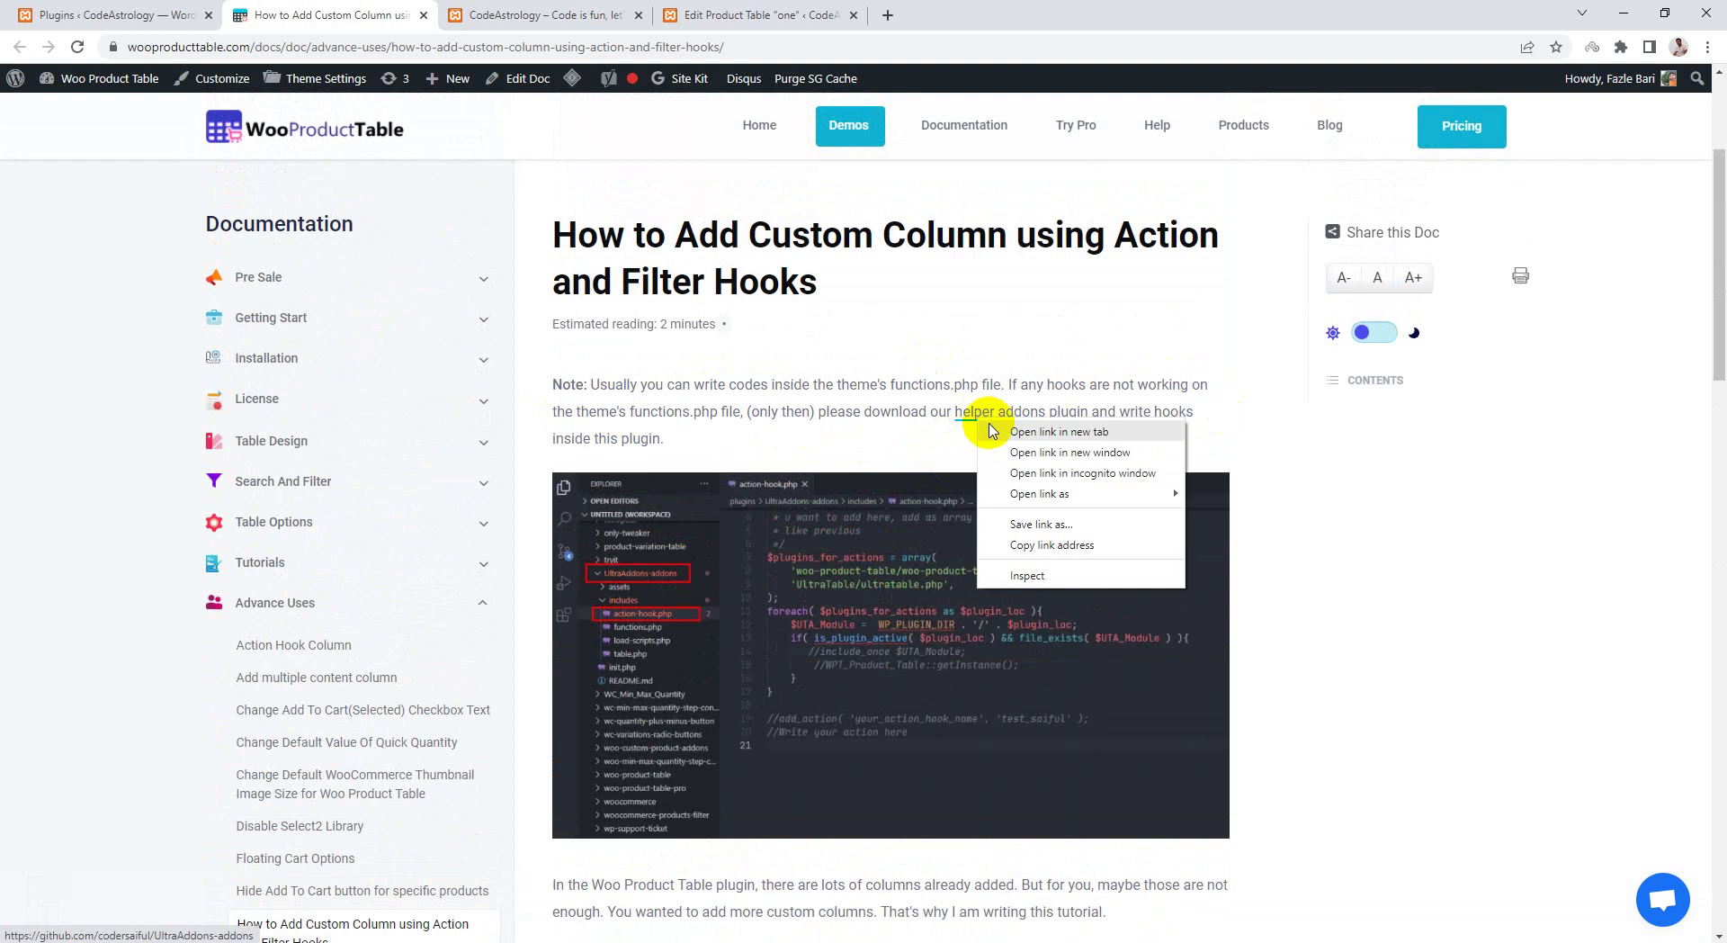
left_click(989, 431)
left_click(515, 16)
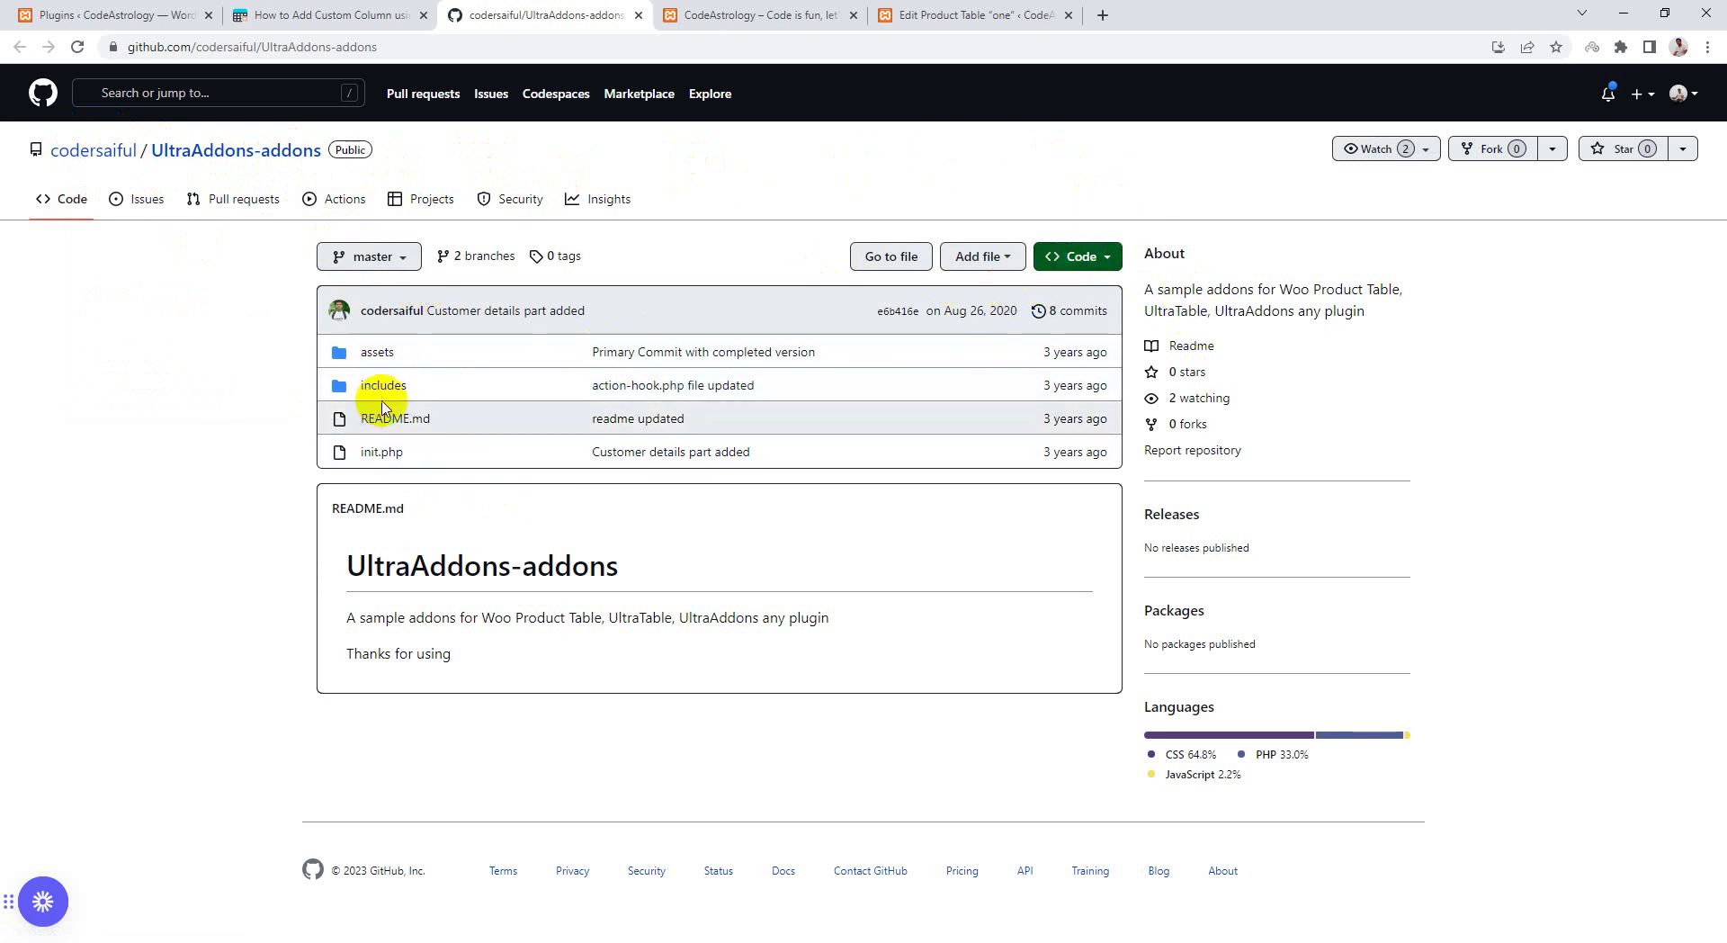
left_click(346, 10)
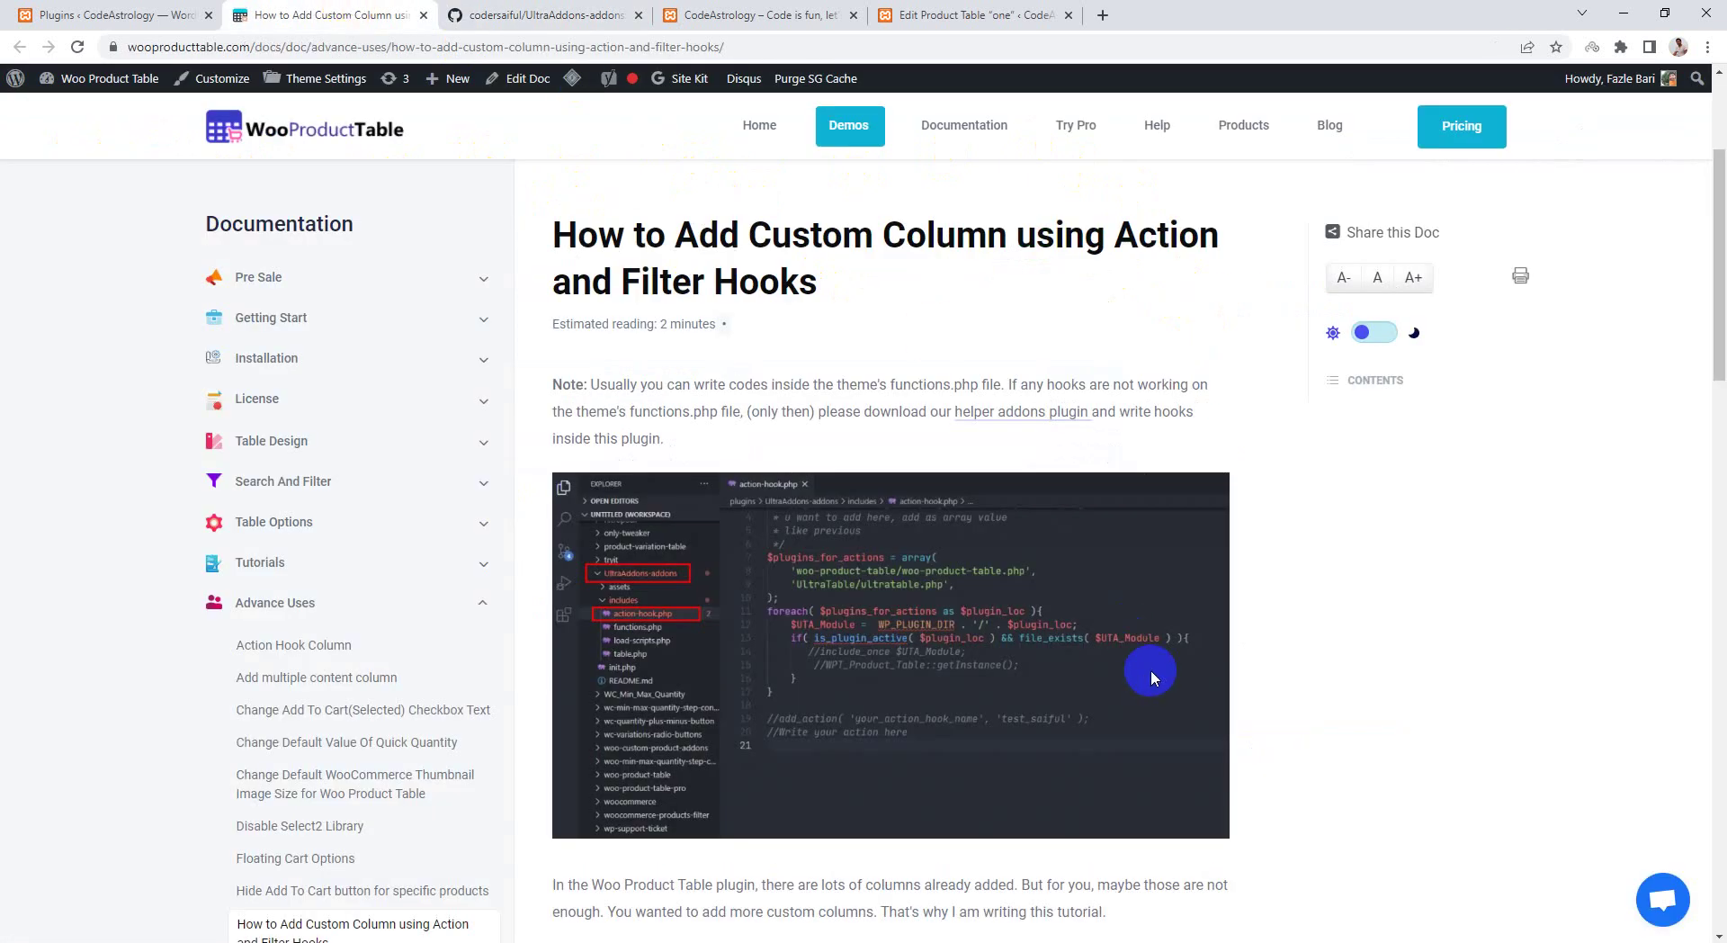
- Scroll the guide to the wpto_default_column_arr code snippet
scroll(1152, 668, "down", 3)
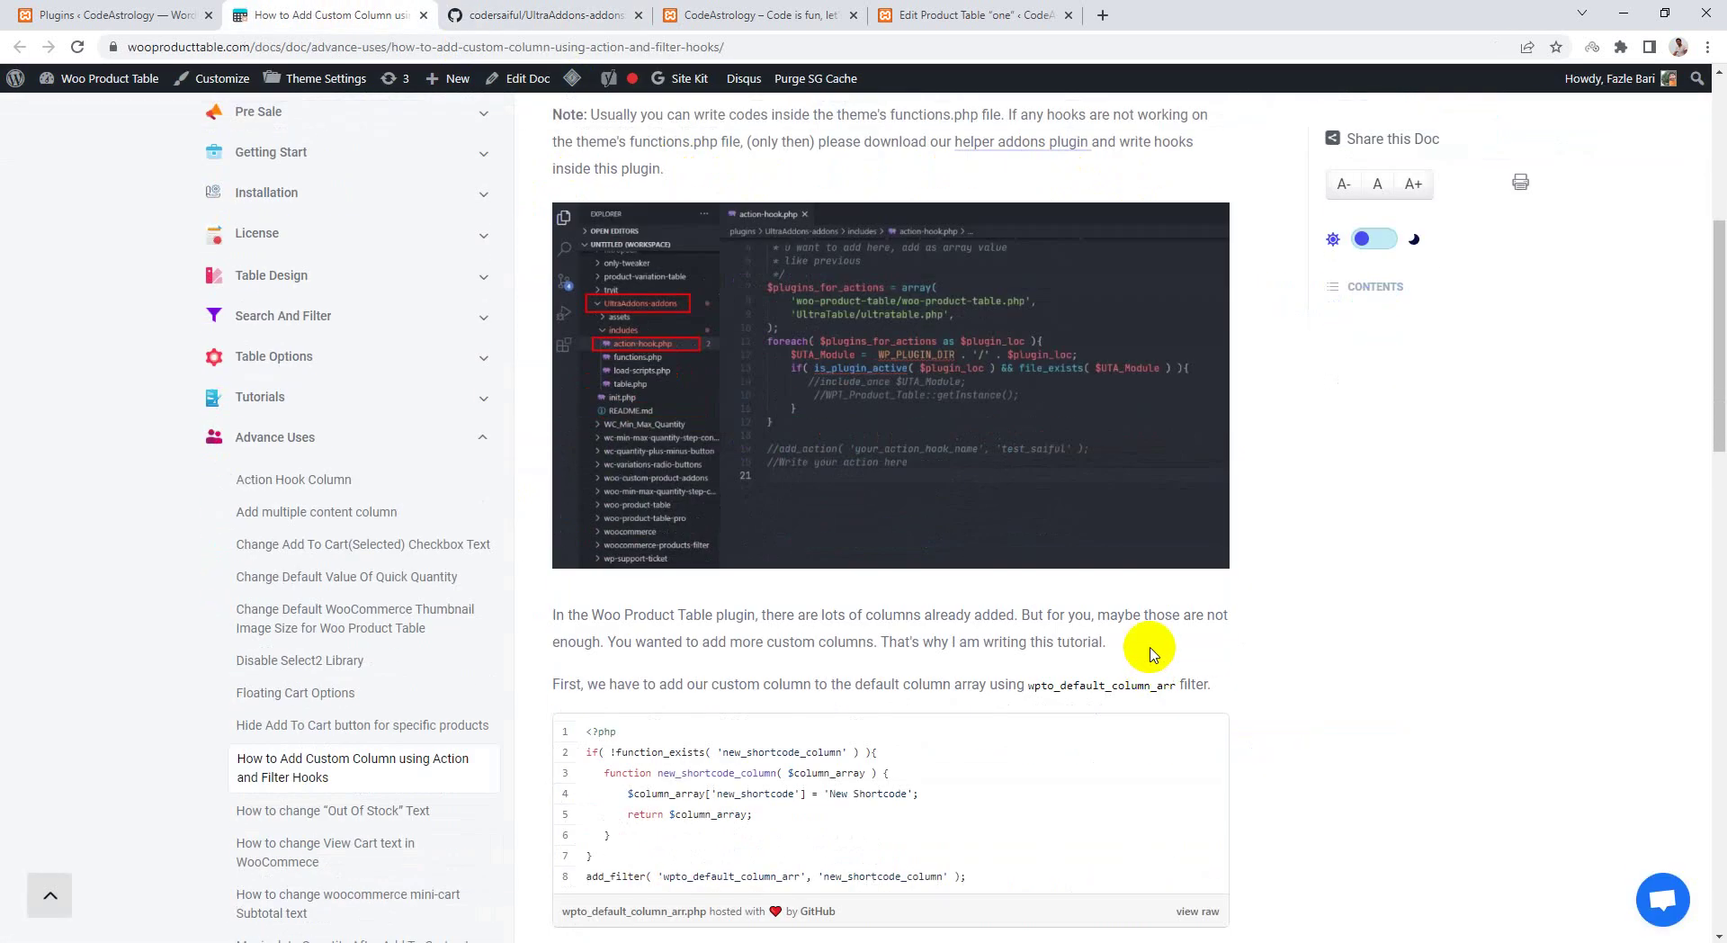
scroll(1049, 505, "up", 4)
scroll(1044, 508, "up", 3)
scroll(1046, 555, "down", 2)
scroll(1043, 558, "down", 4)
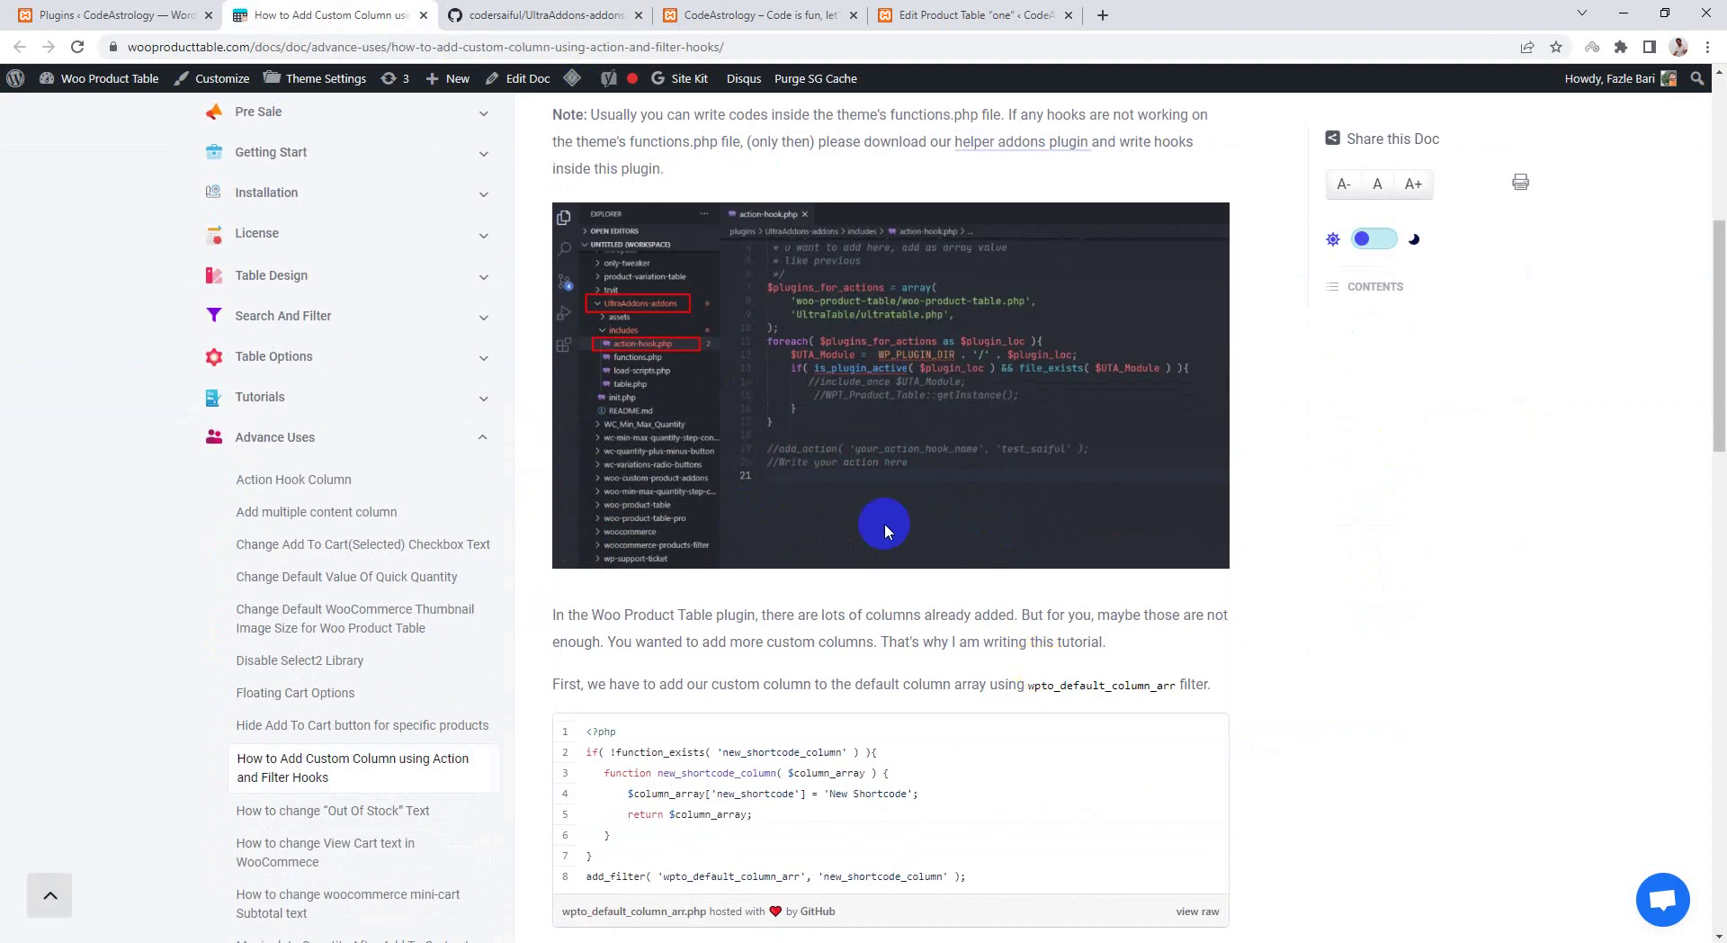
scroll(952, 604, "down", 4)
scroll(952, 605, "down", 2)
scroll(809, 504, "up", 2)
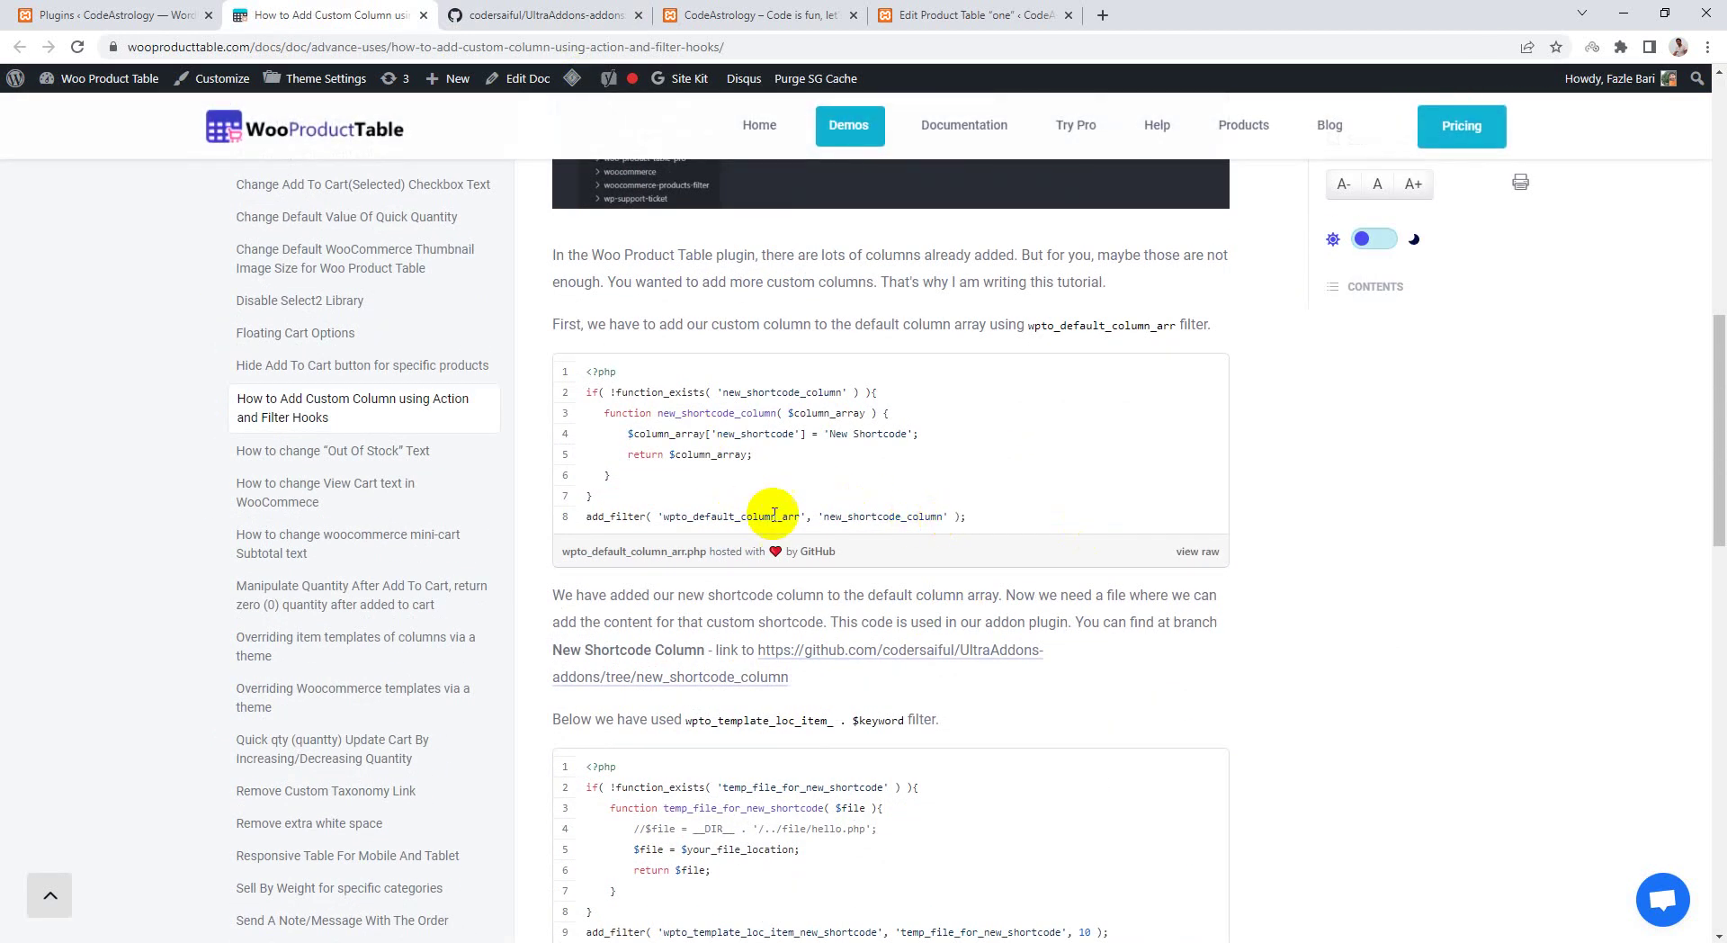
scroll(841, 373, "up", 2)
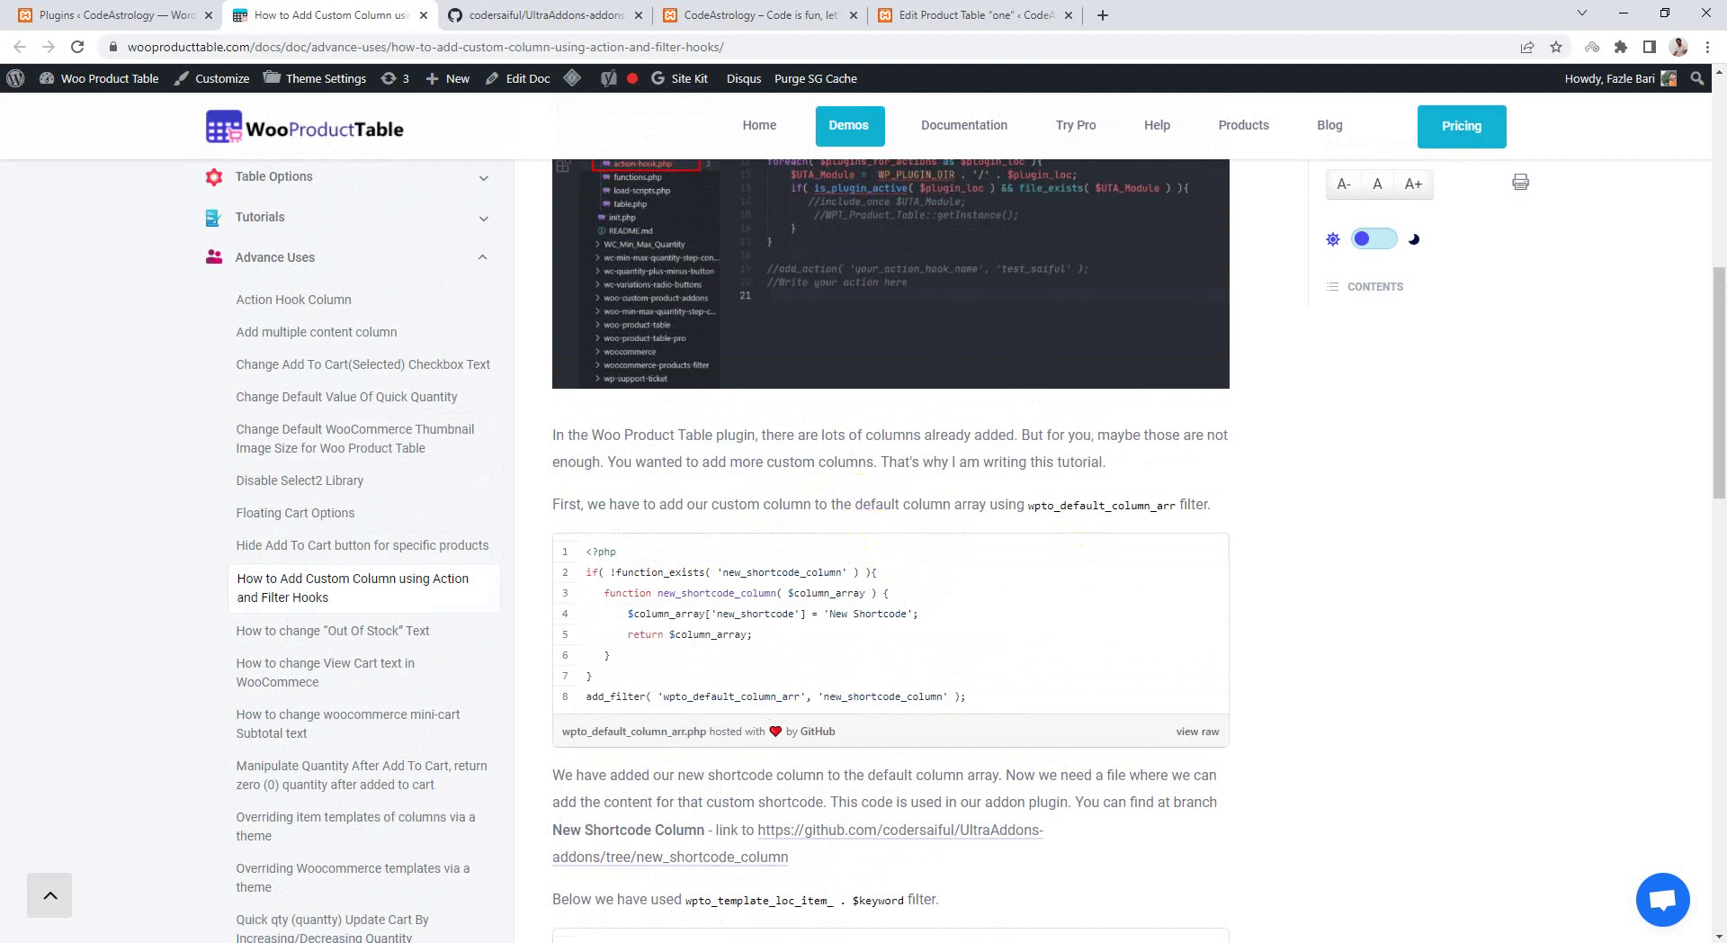
- Switch to VS Code and scroll through fbs-wp-hooks.php
key("alt+Tab")
scroll(800, 478, "up", 3)
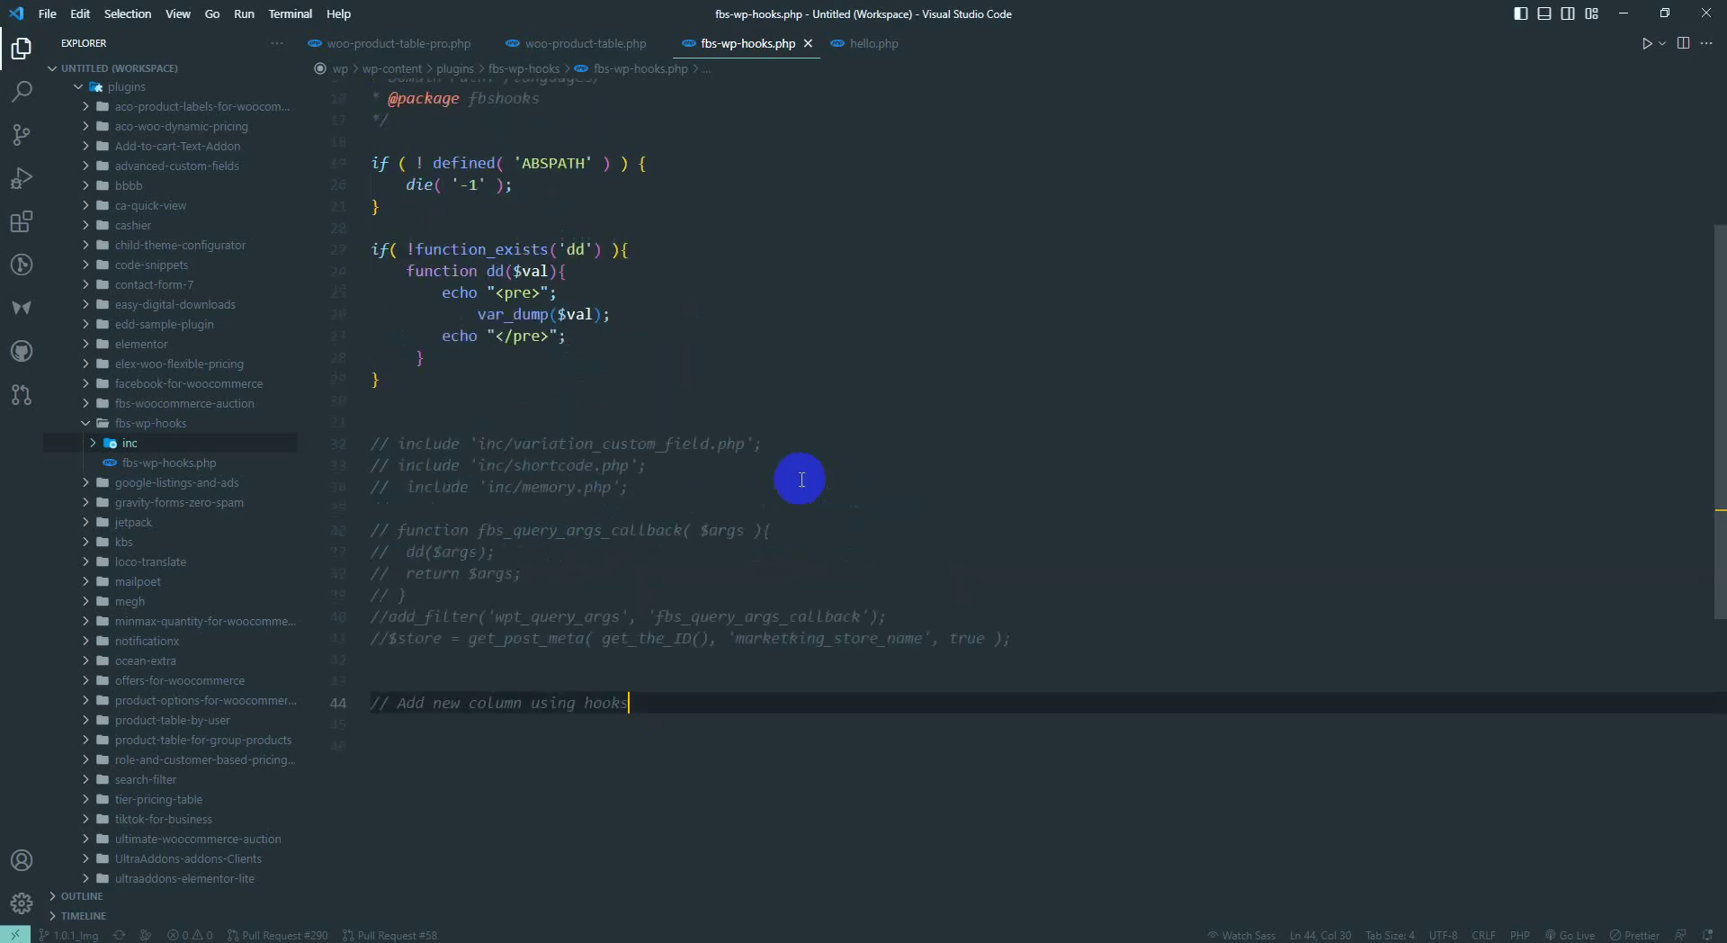
scroll(636, 378, "up", 5)
scroll(646, 389, "up", 2)
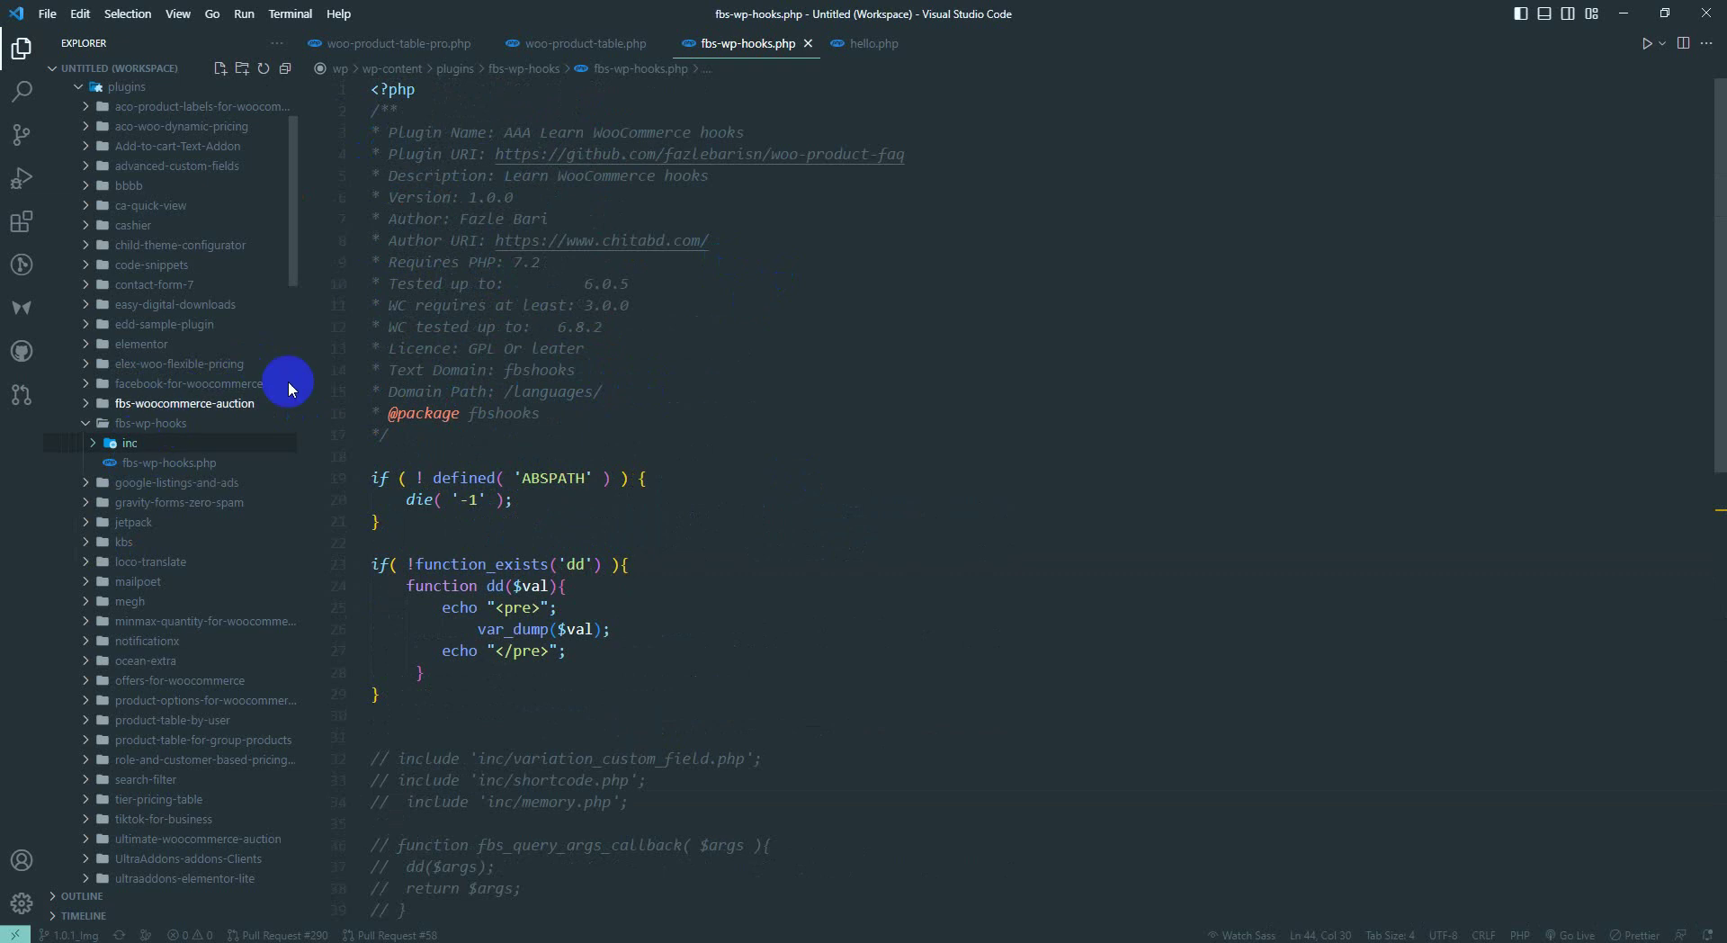
scroll(539, 378, "down", 4)
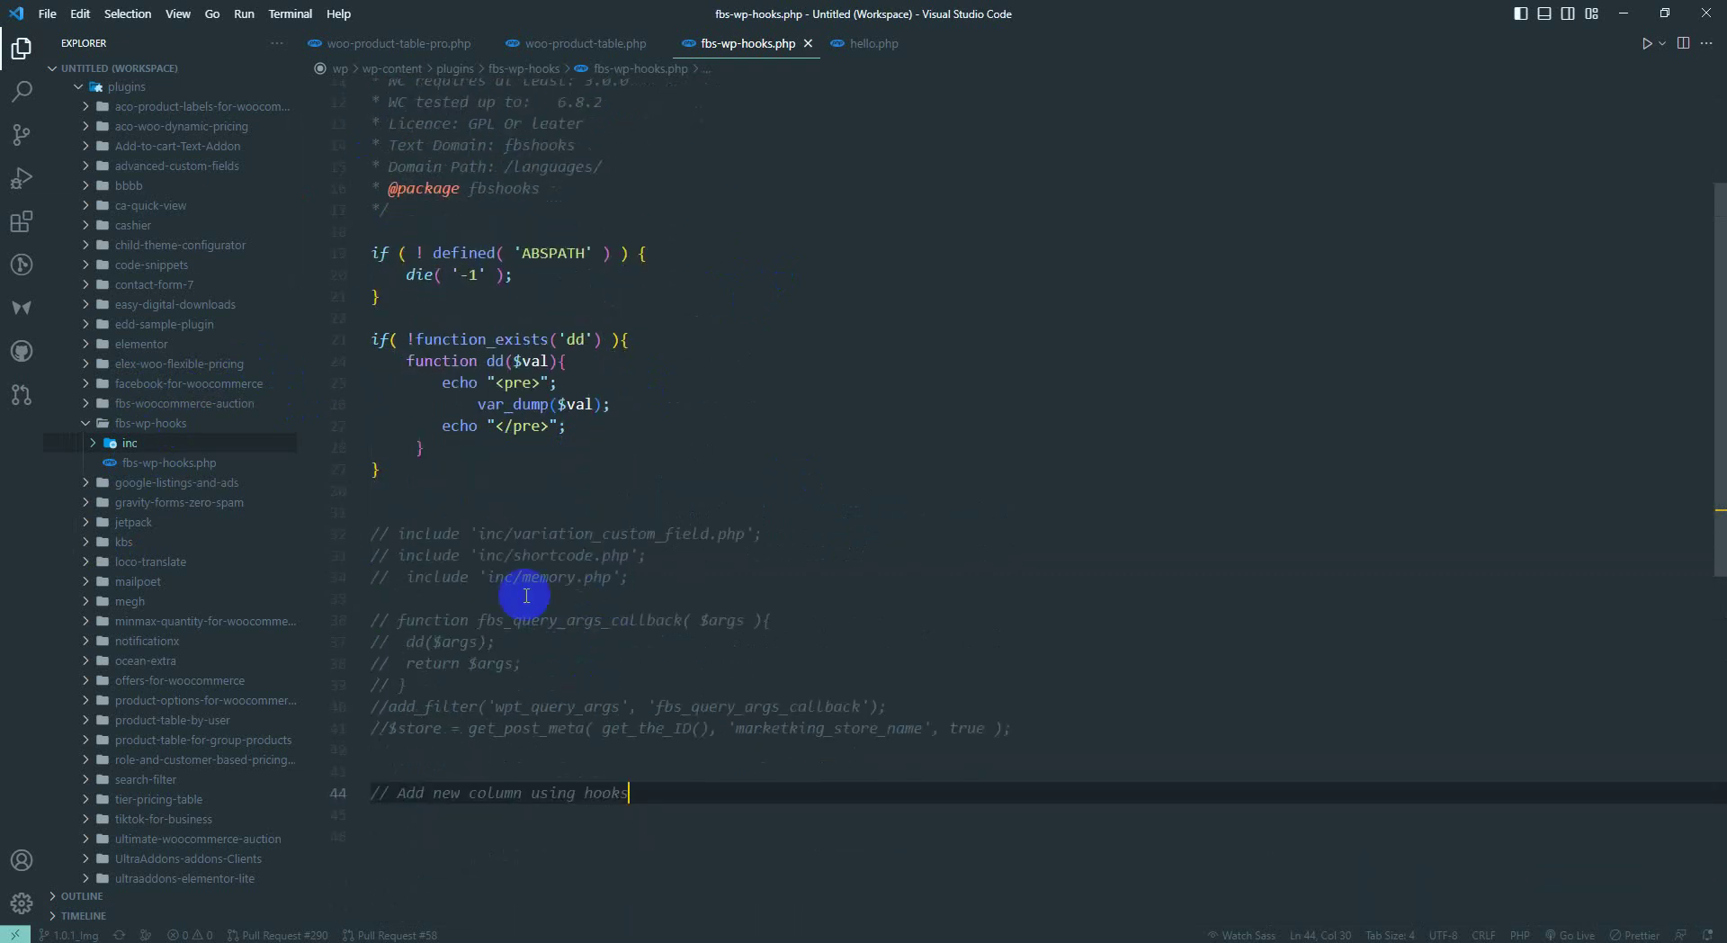
scroll(463, 234, "up", 5)
scroll(474, 339, "down", 4)
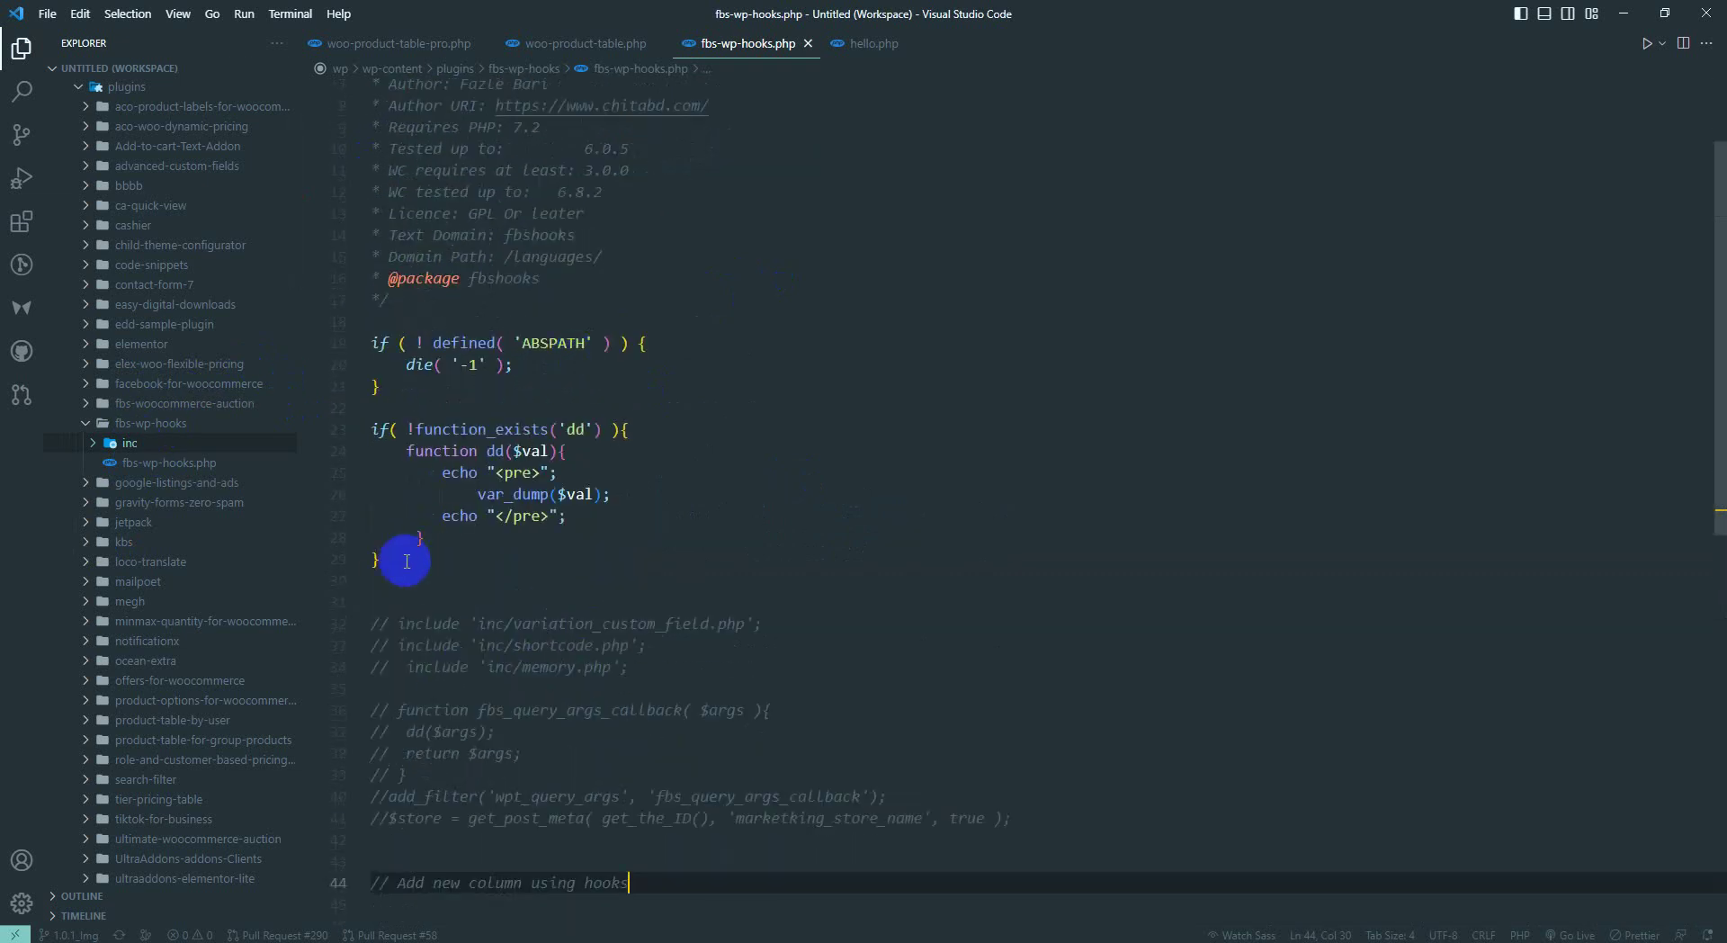
- Inspect the dd function's var_dump line, then scroll down to the 'Add new column using hooks' comment
left_click_drag(404, 564, 350, 432)
left_click(656, 432)
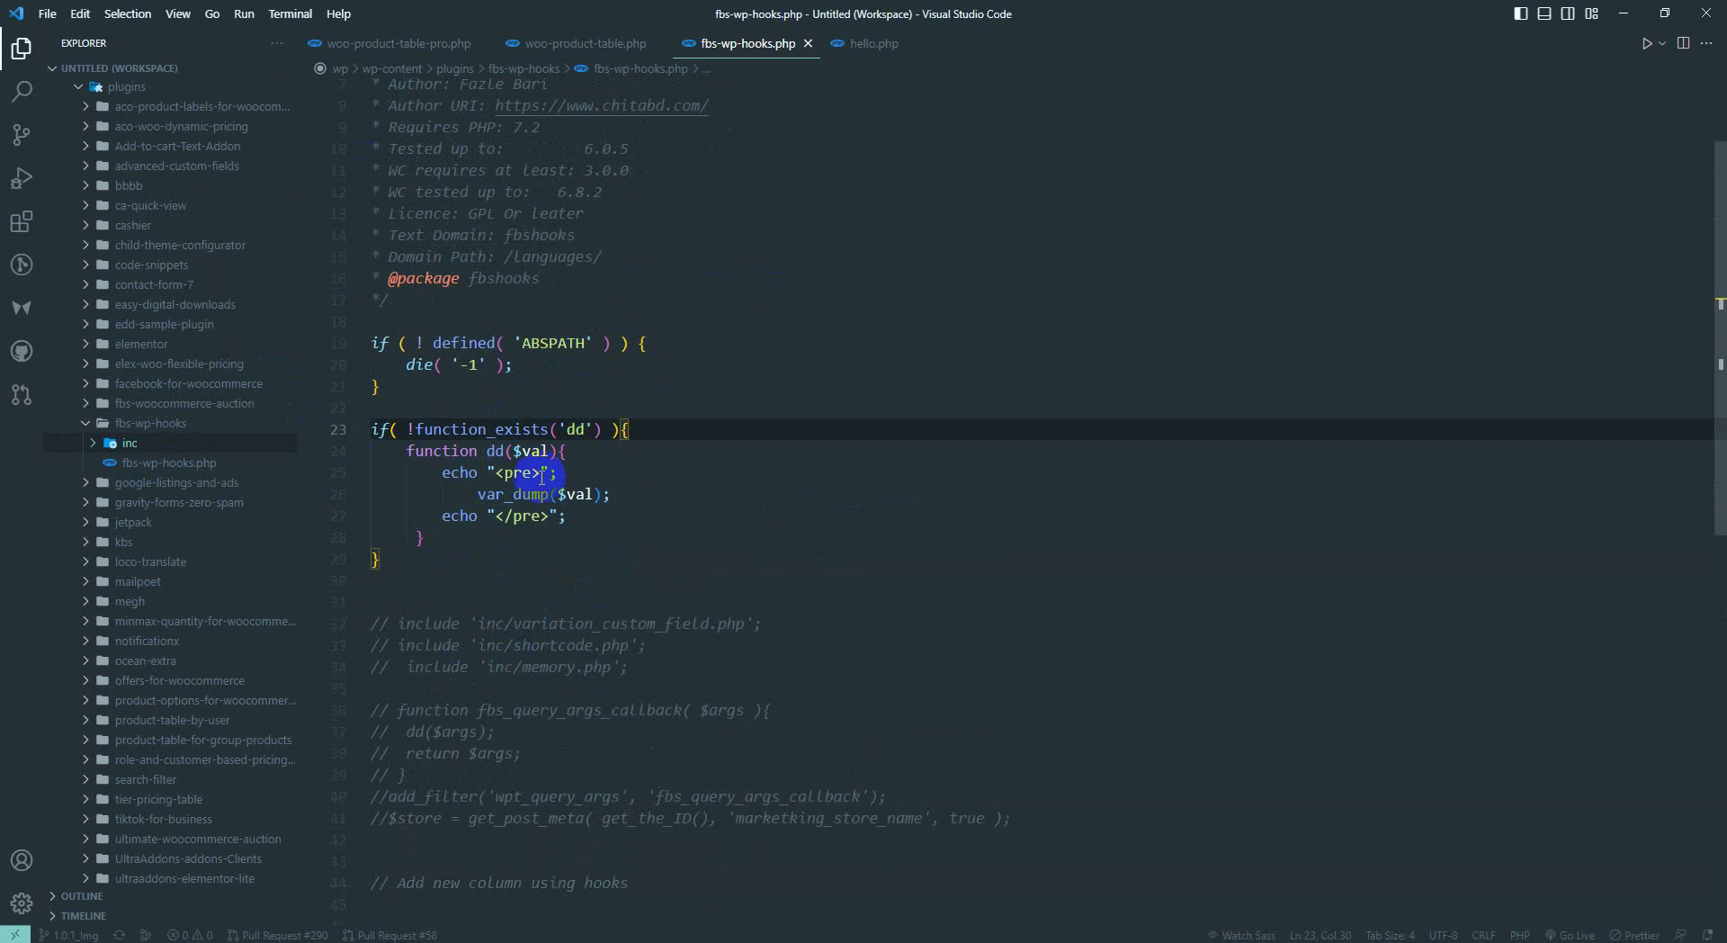
left_click(539, 494)
left_click(626, 494)
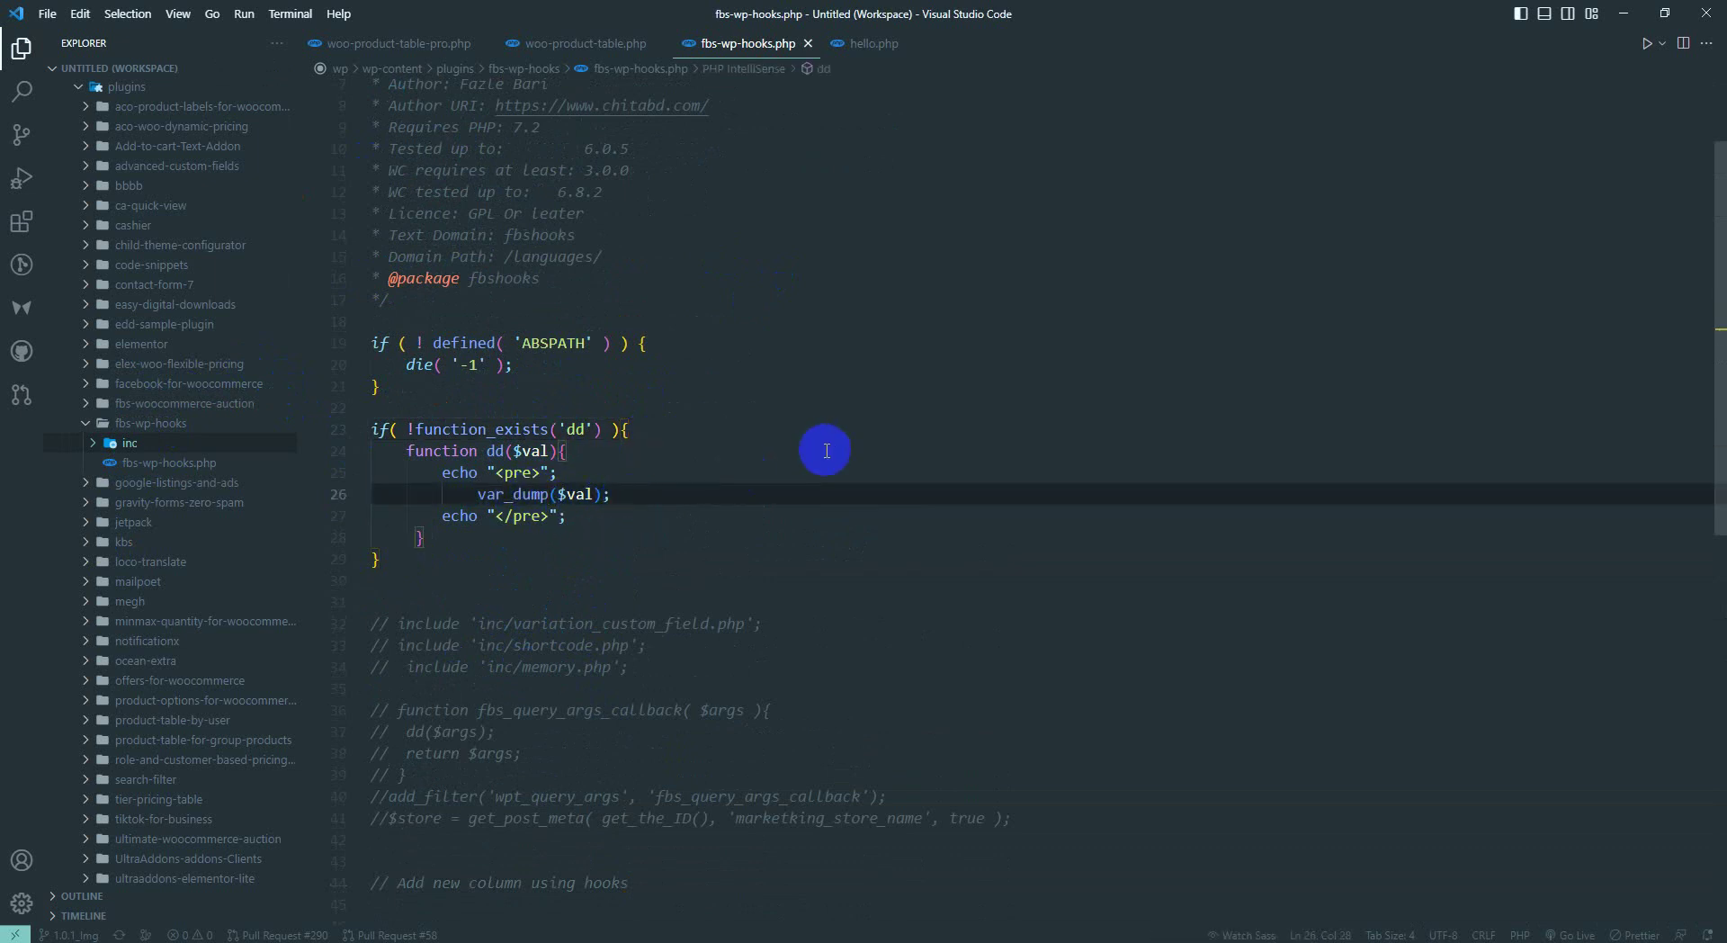
scroll(821, 449, "down", 2)
scroll(825, 449, "down", 2)
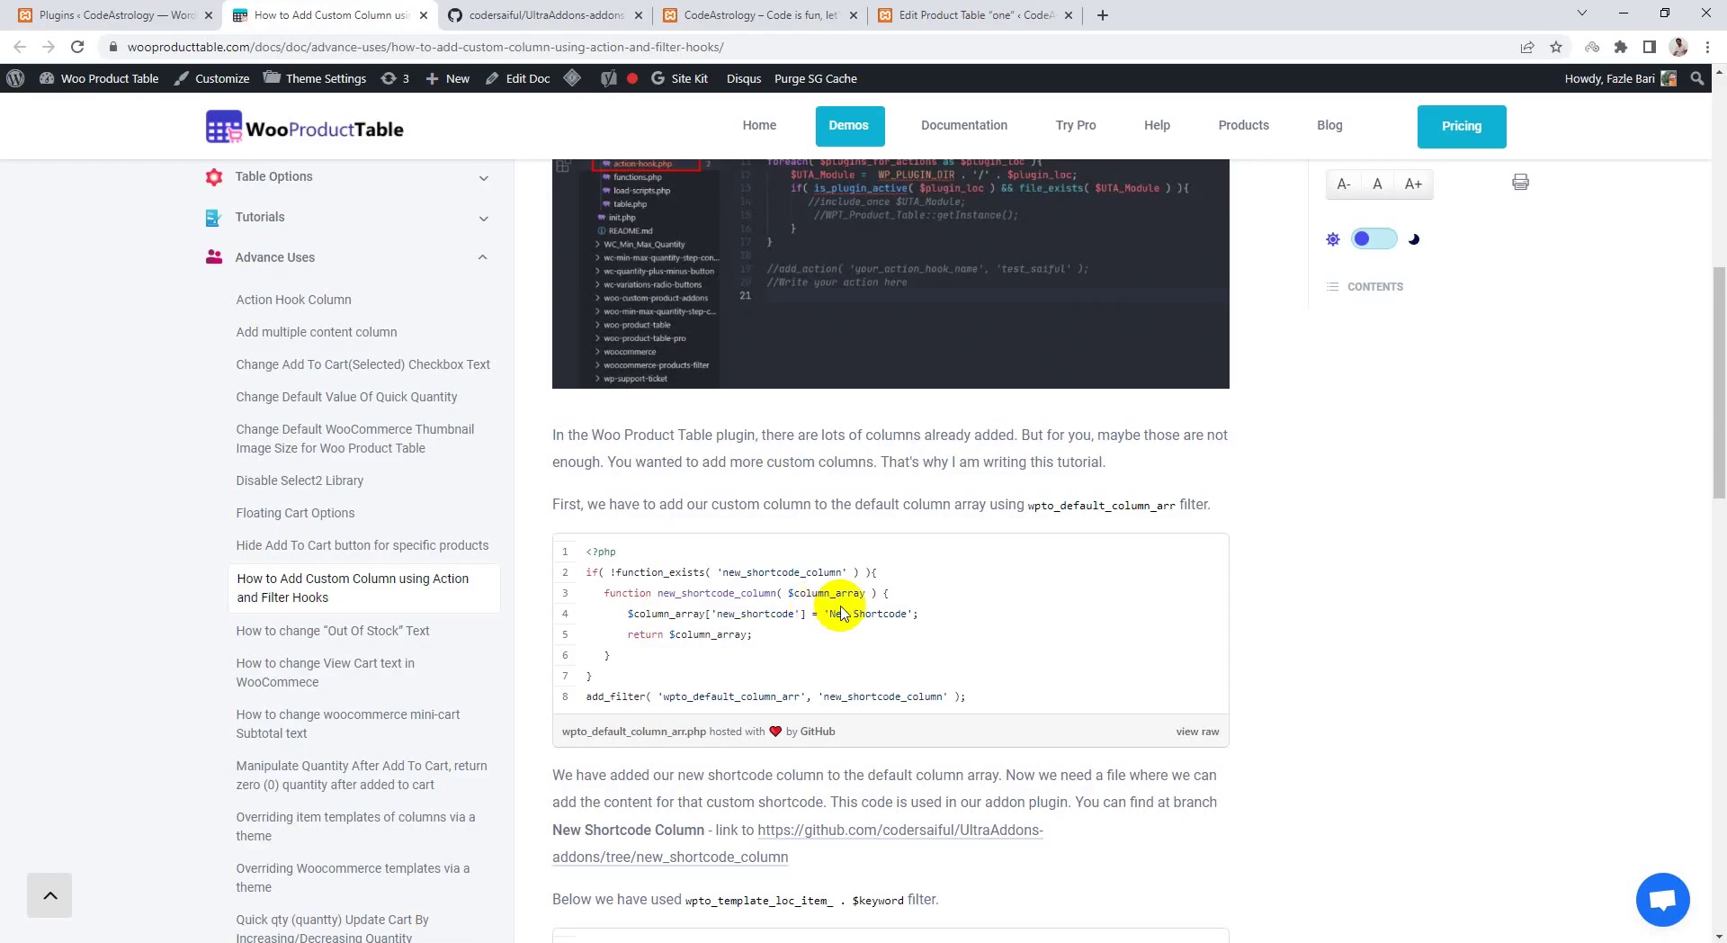
- Copy the eight-line wpto_default_column_arr snippet from the guide
scroll(856, 611, "down", 1)
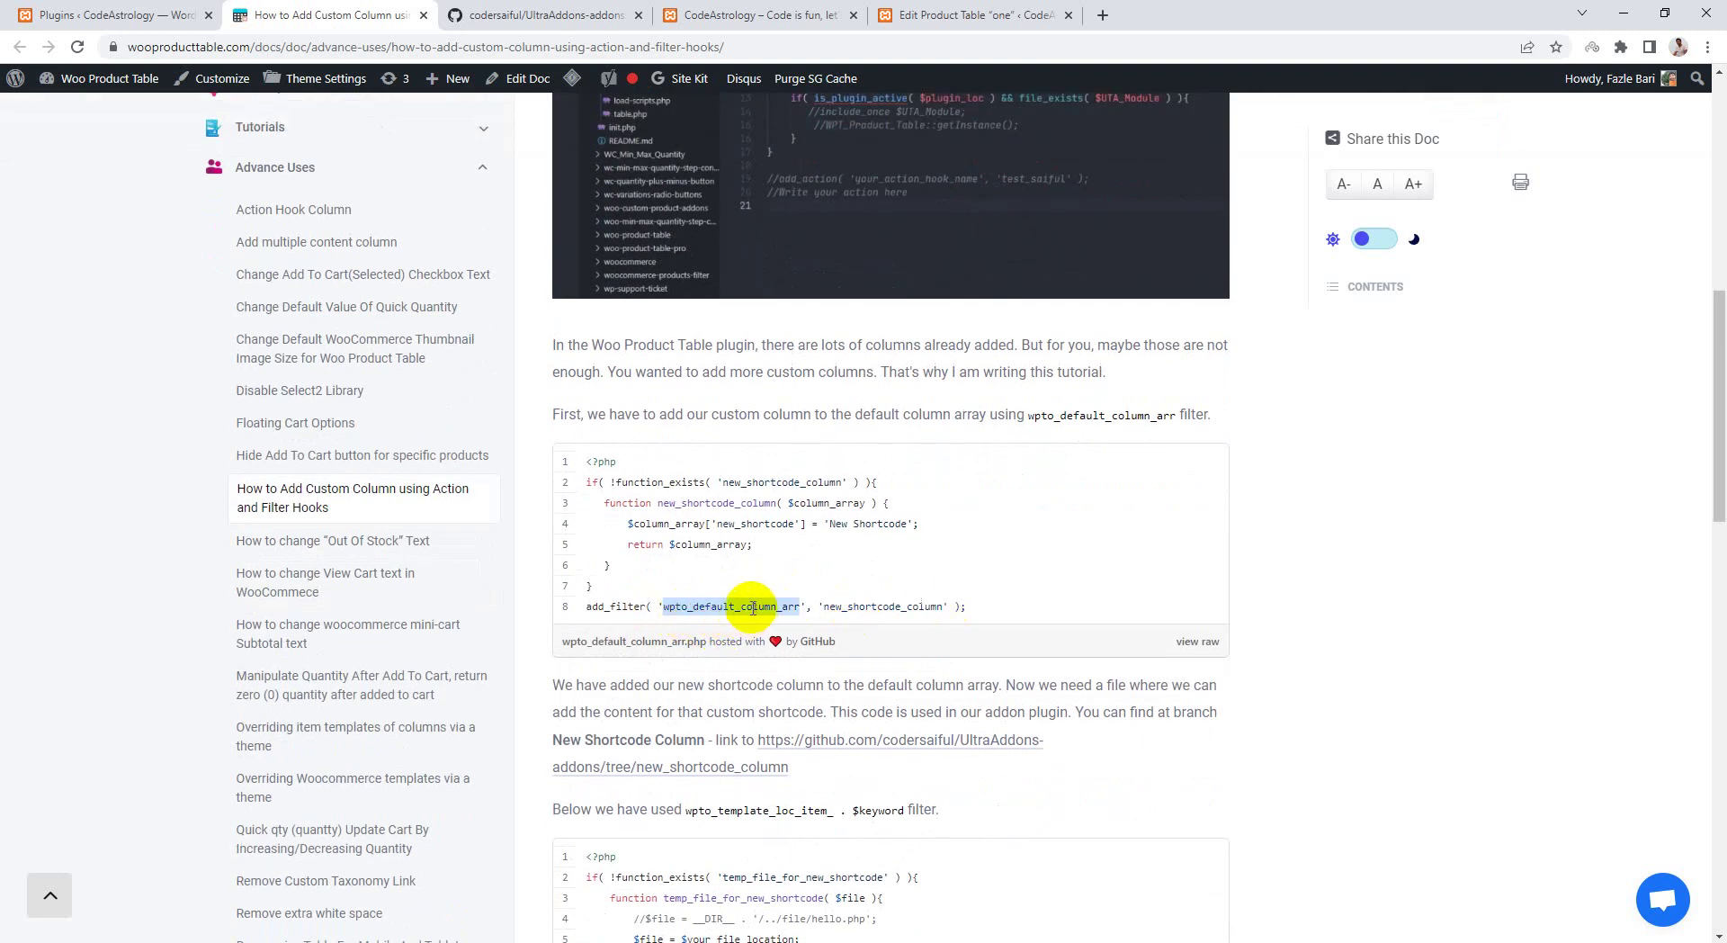
left_click_drag(1057, 610, 586, 461)
right_click(651, 505)
left_click(661, 502)
- Paste the snippet below the 'Add new column using hooks' comment and delete its extra <?php tag
key("alt+Tab")
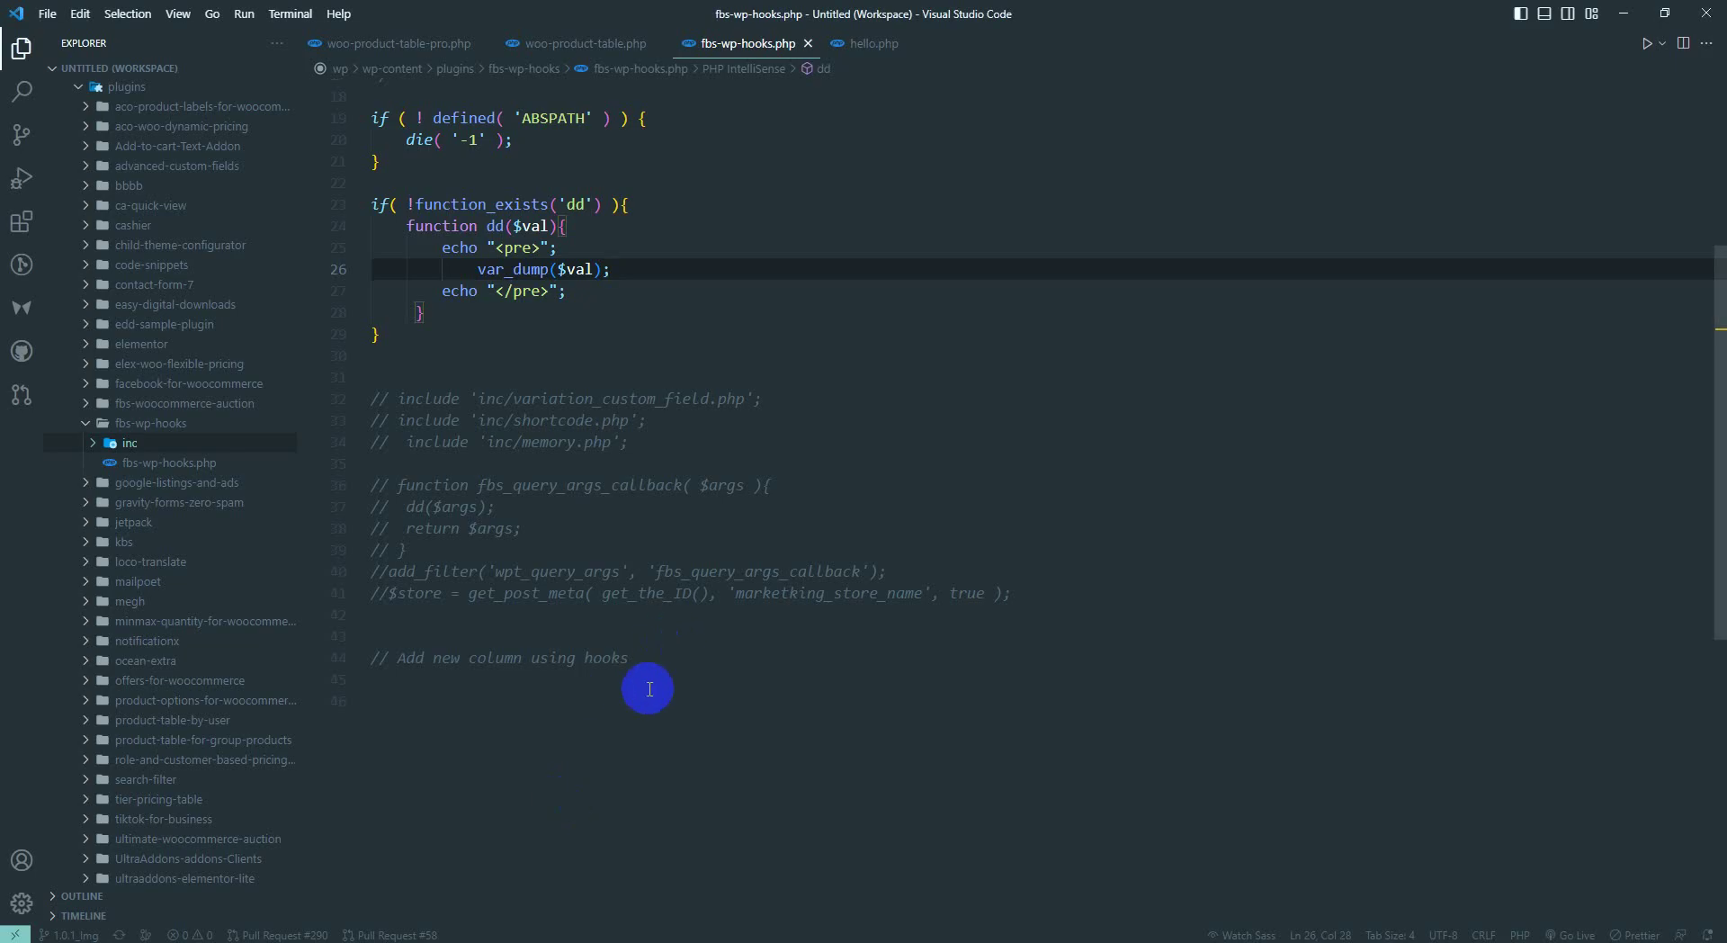
left_click(668, 670)
key("Return")
key("Return")
key("ctrl+v")
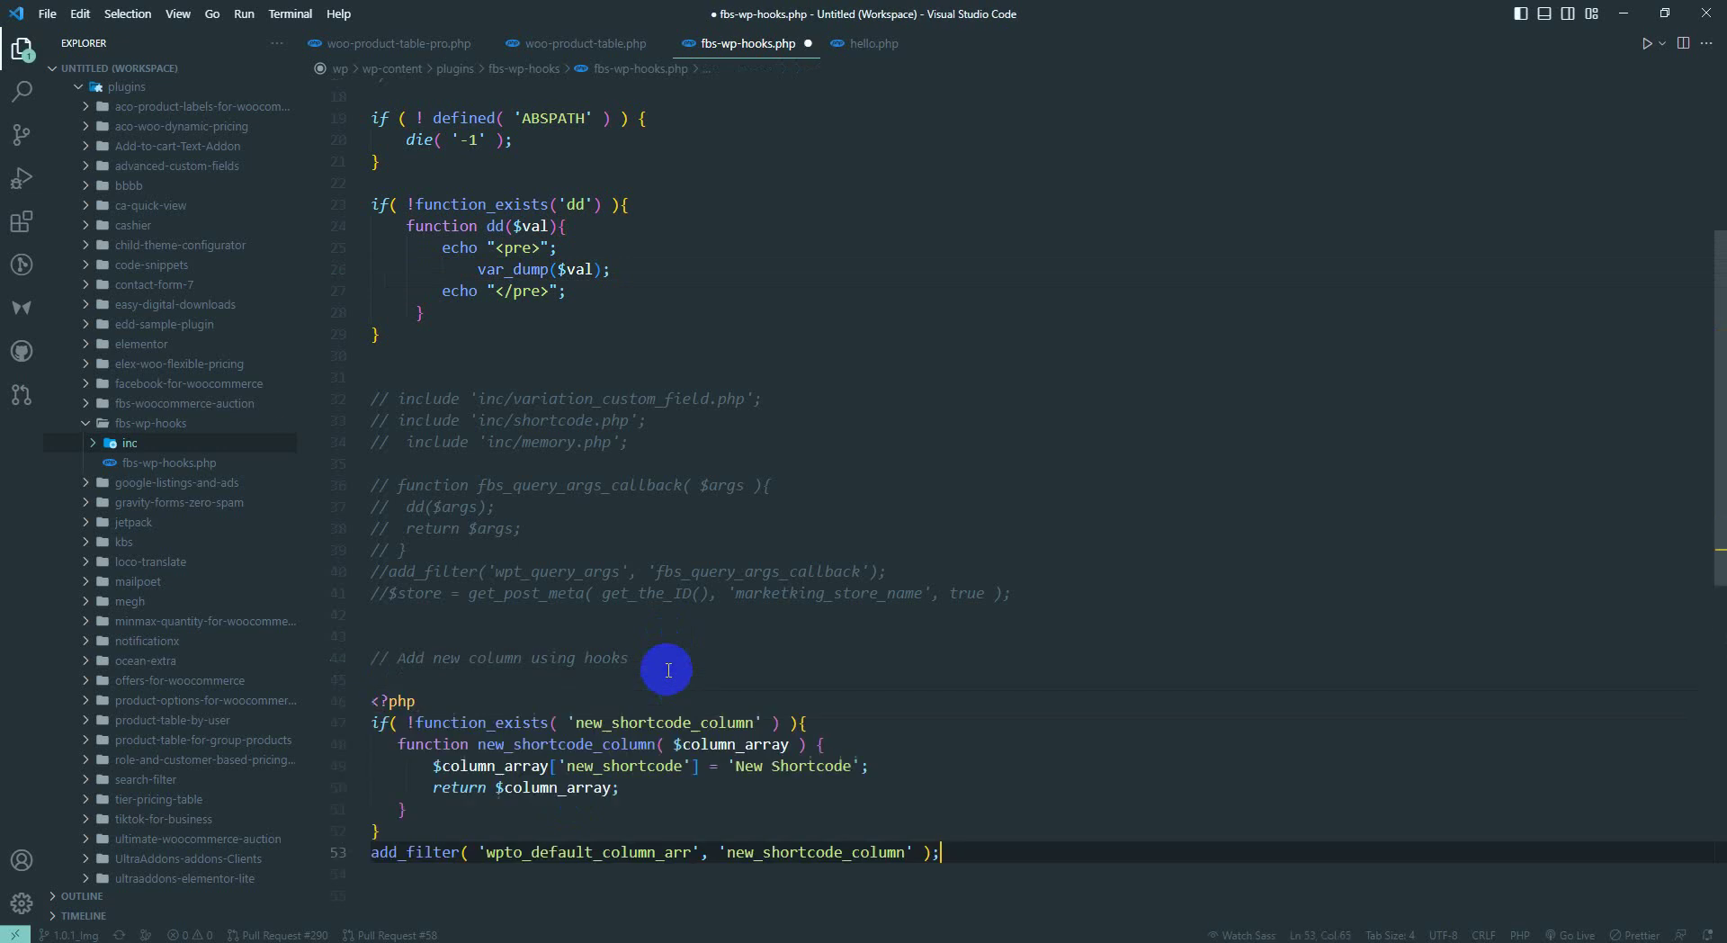
left_click_drag(458, 702, 358, 695)
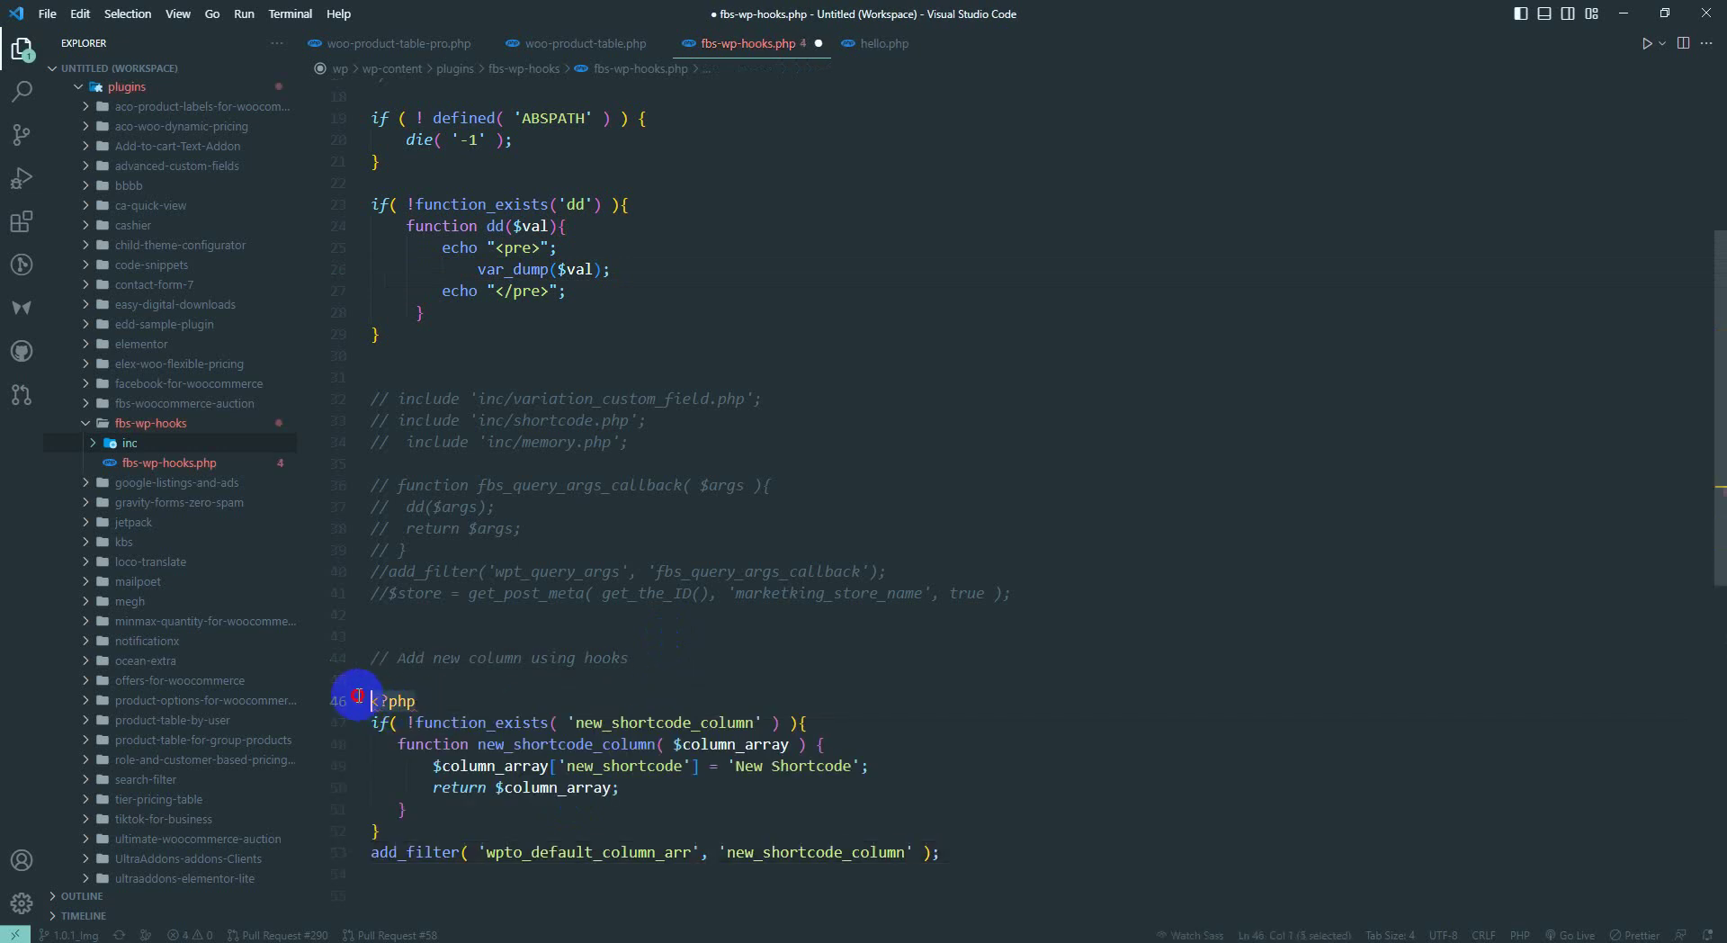
key("BackSpace")
key("BackSpace")
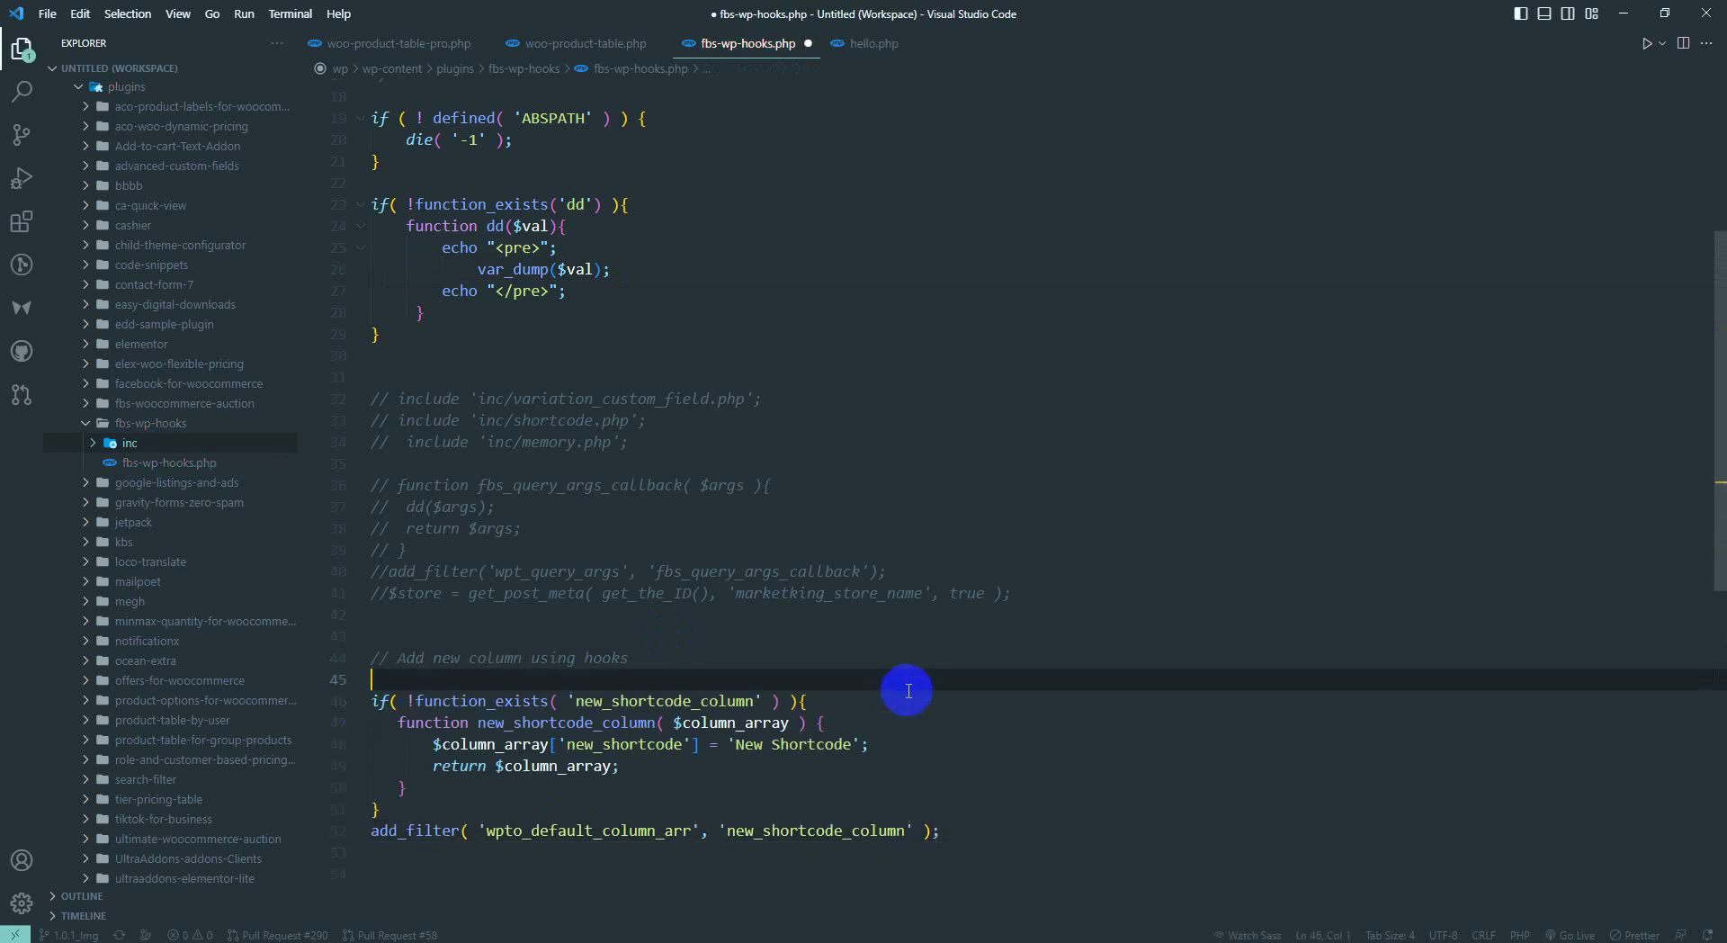
- Review the pasted filter name, $column_array, and new_shortcode key against the Edit Product Table page
scroll(1107, 741, "down", 2)
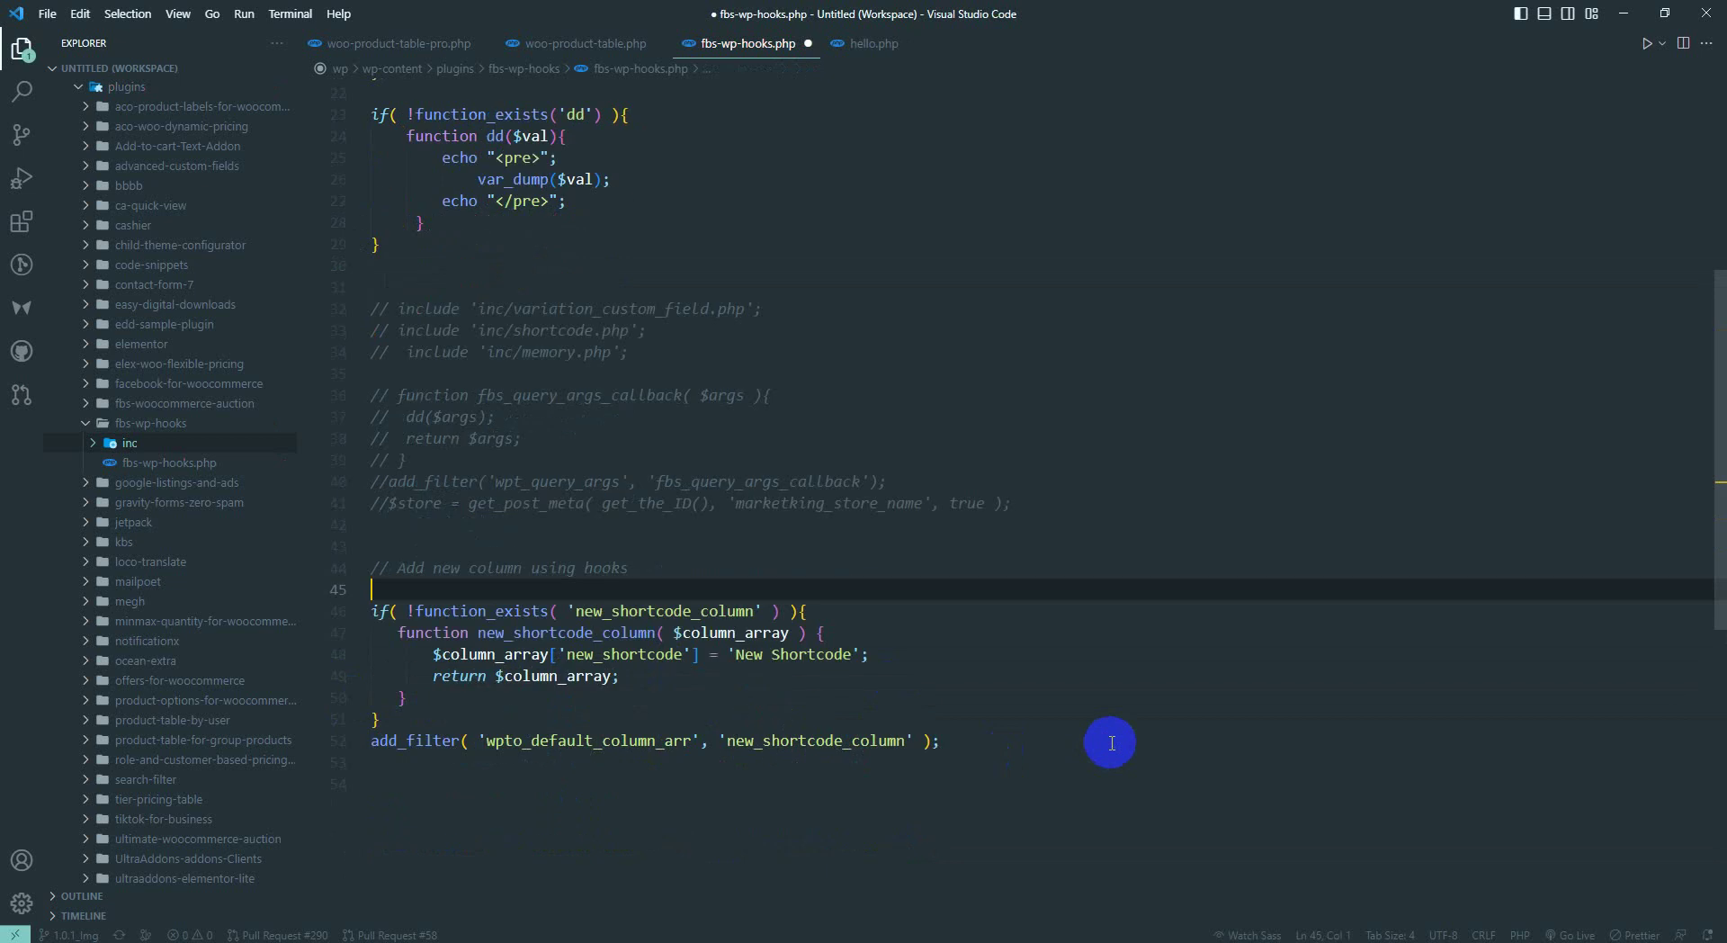
double_click(534, 741)
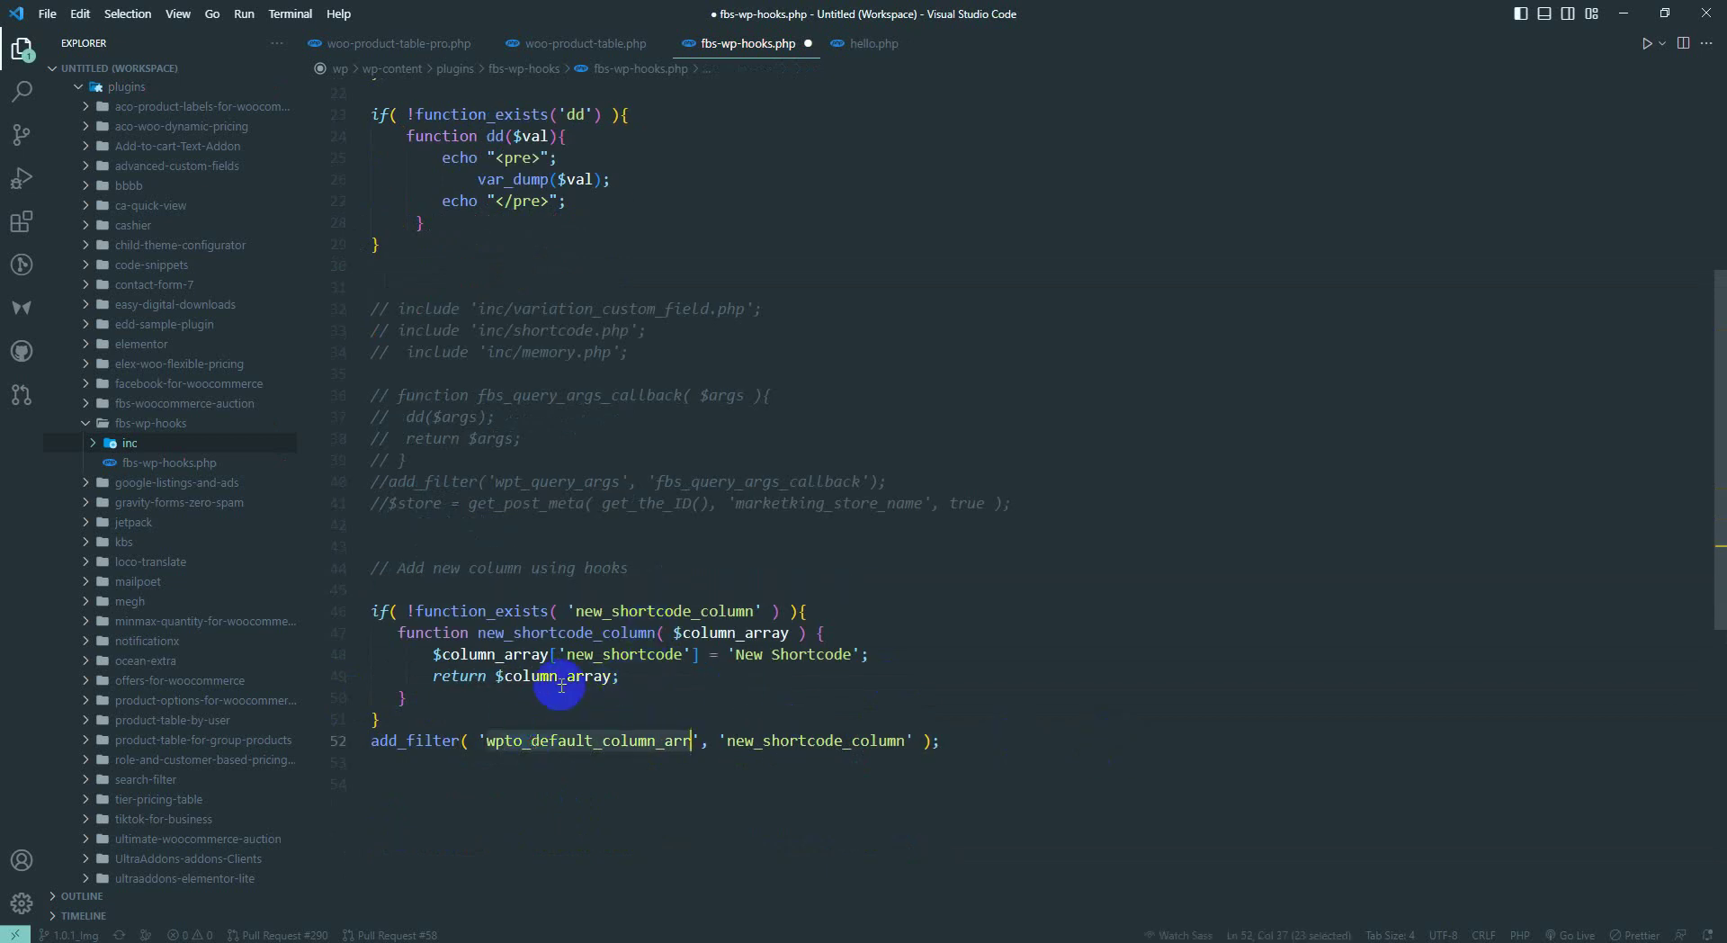
double_click(537, 675)
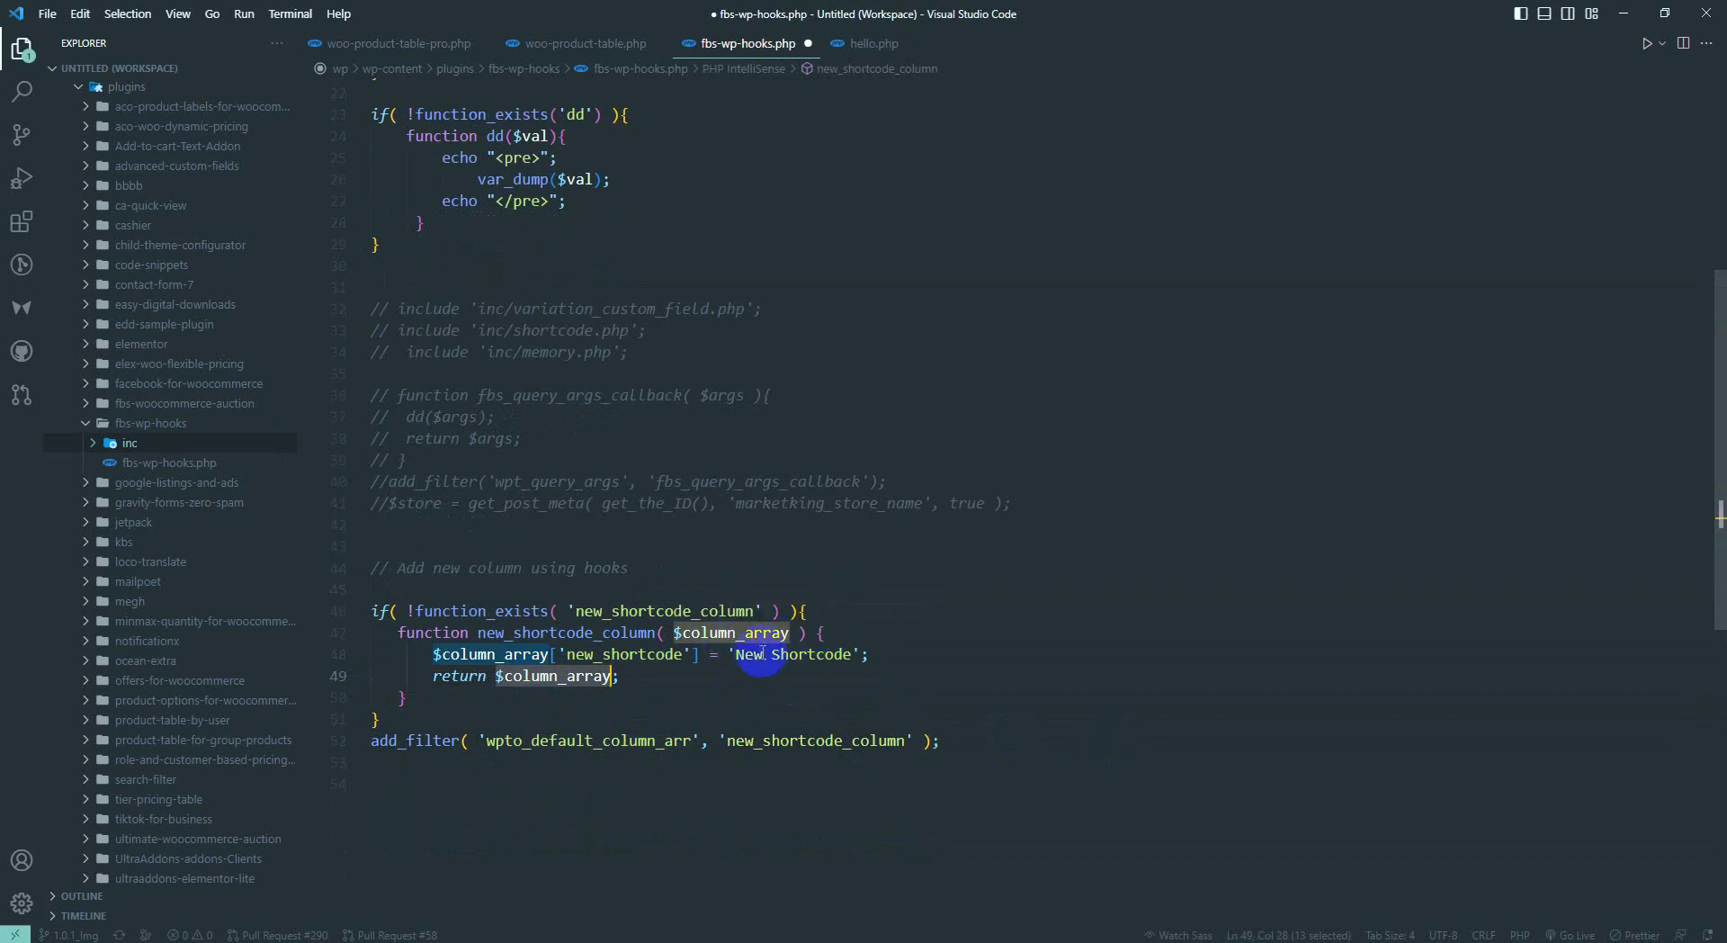
key("alt+Tab")
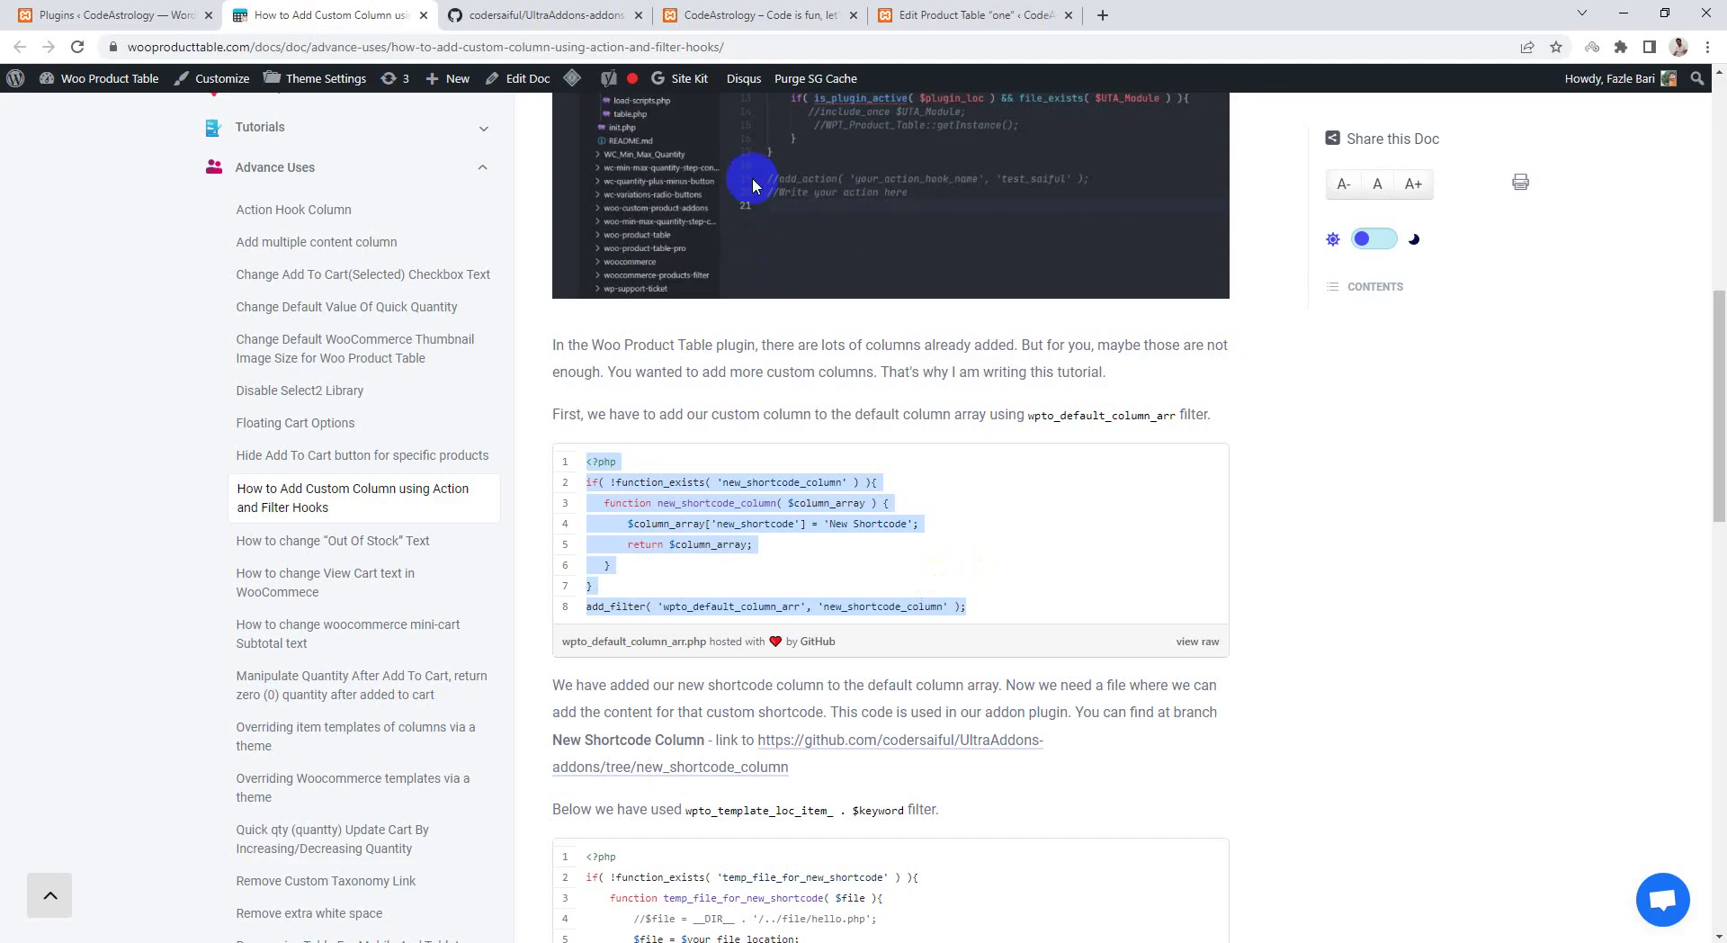
left_click(927, 13)
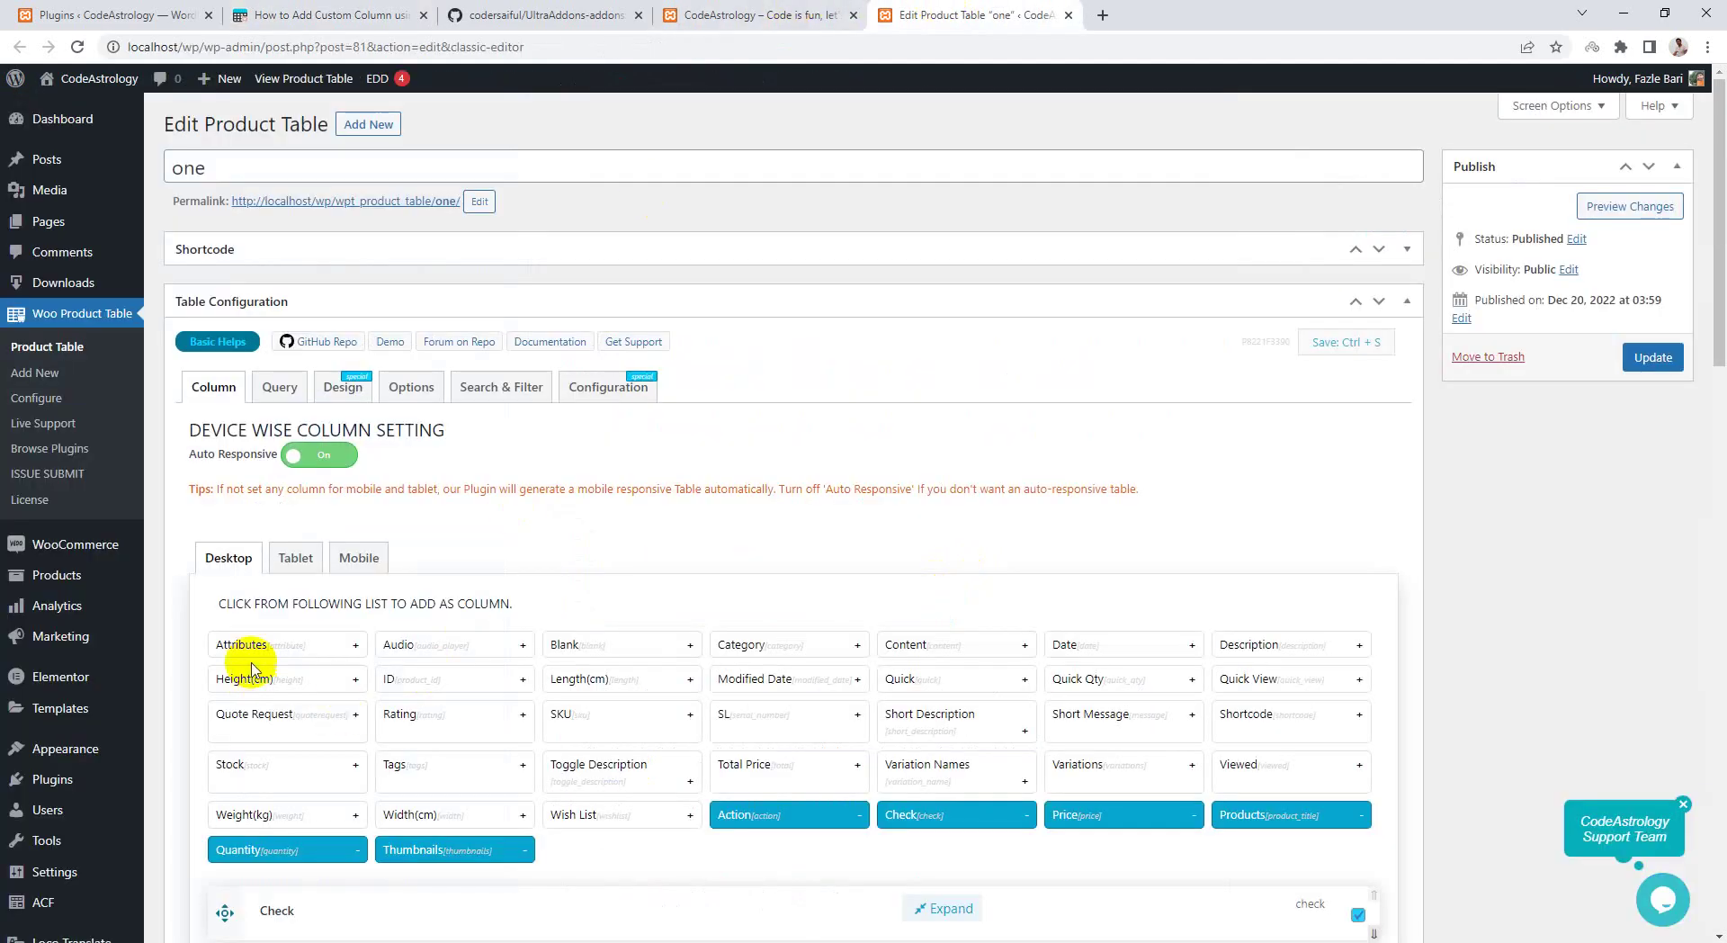
left_click(483, 931)
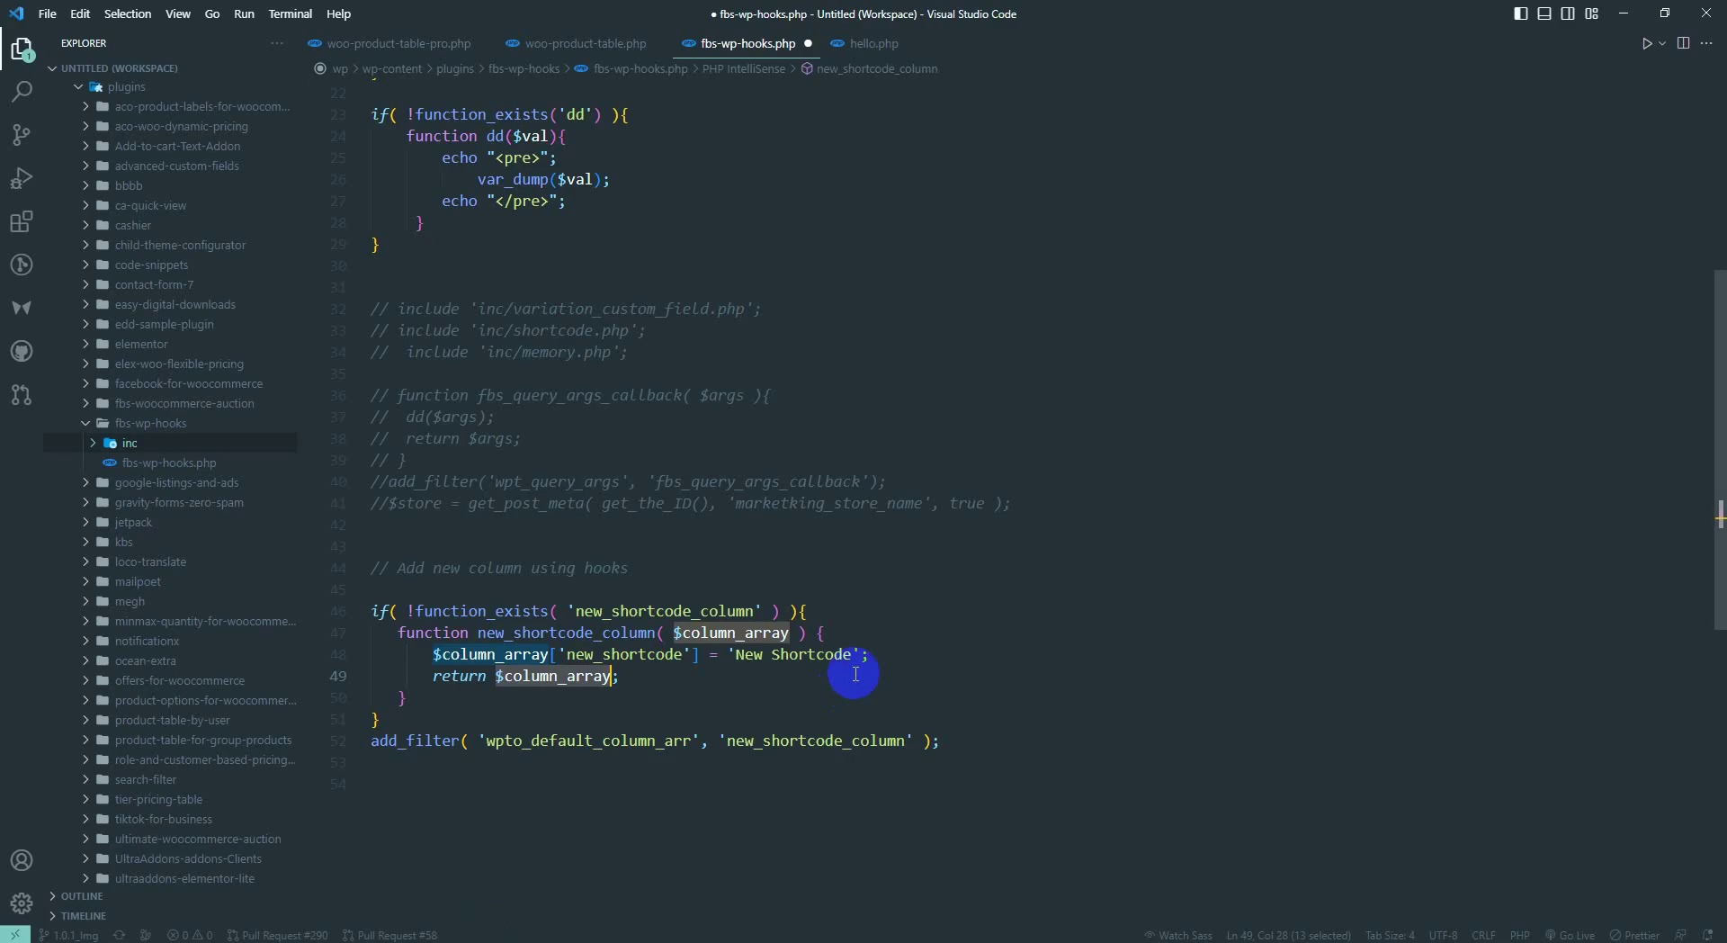
left_click(635, 675)
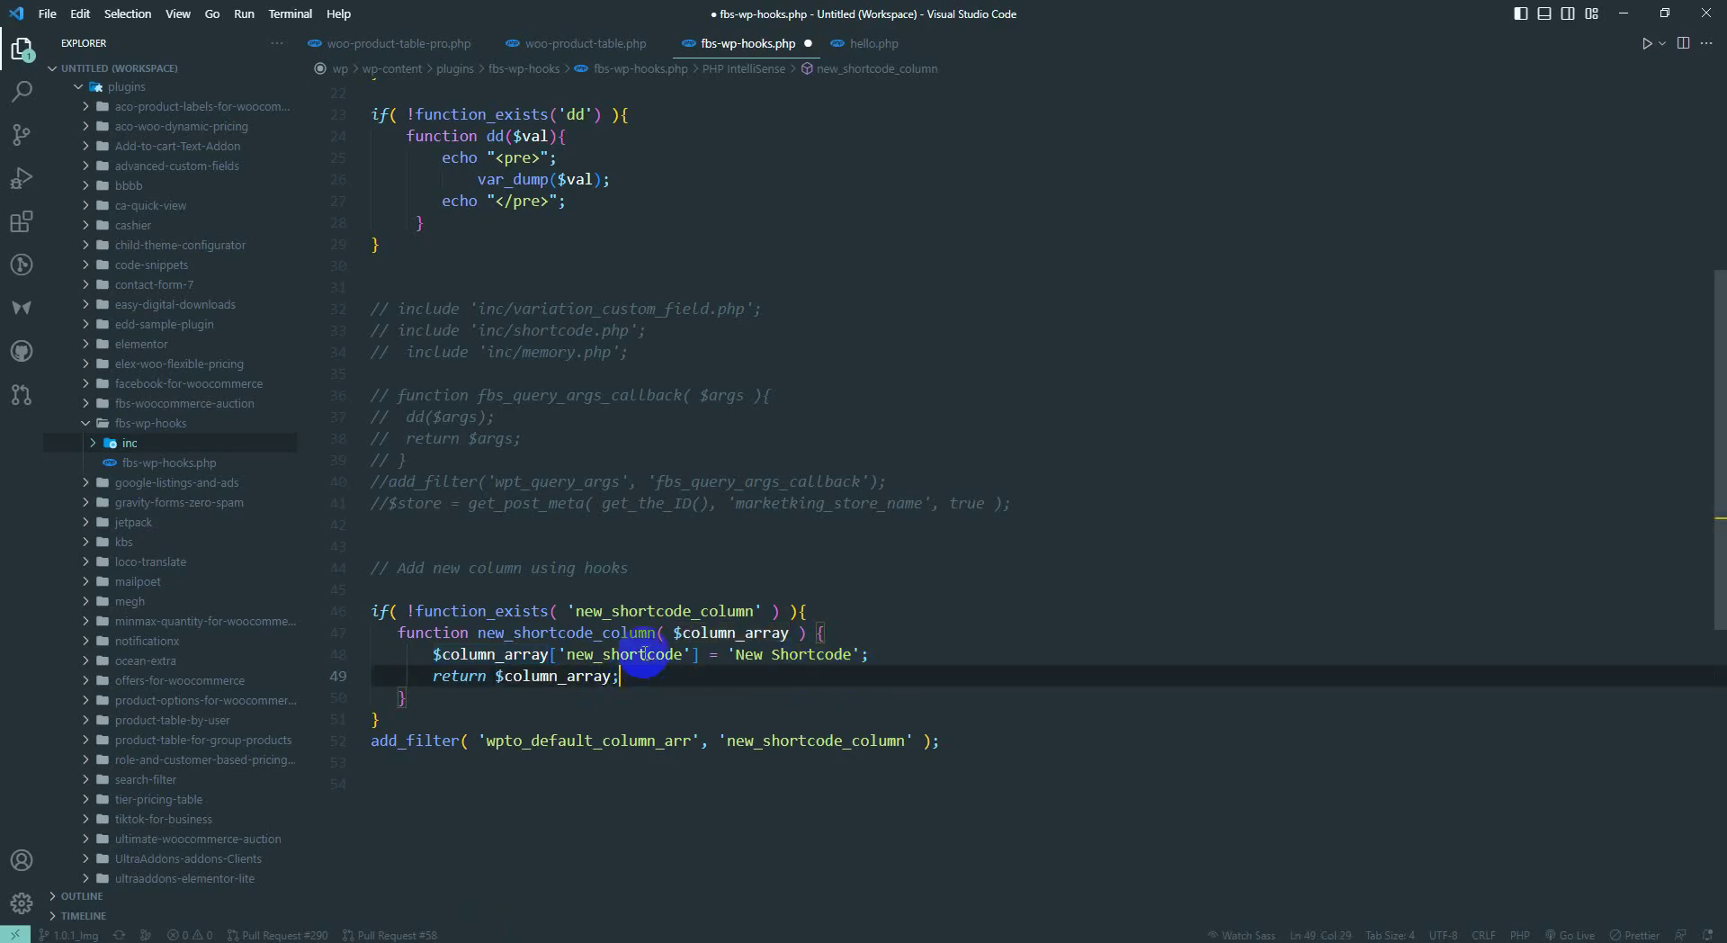
double_click(657, 654)
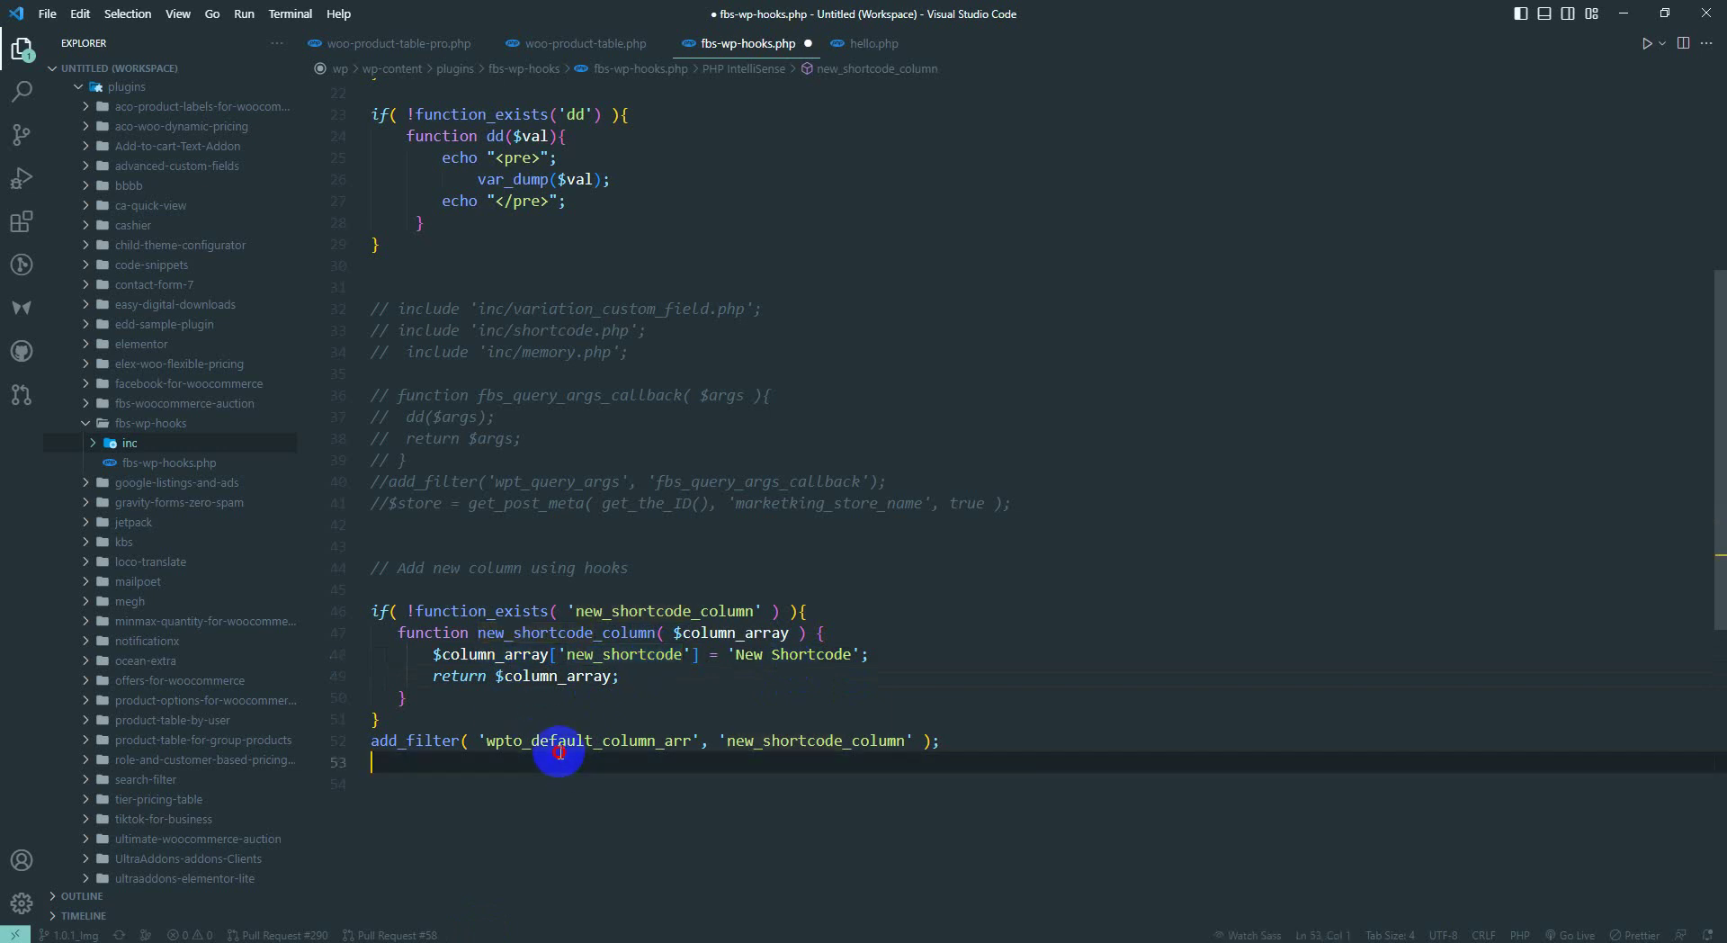
double_click(561, 747)
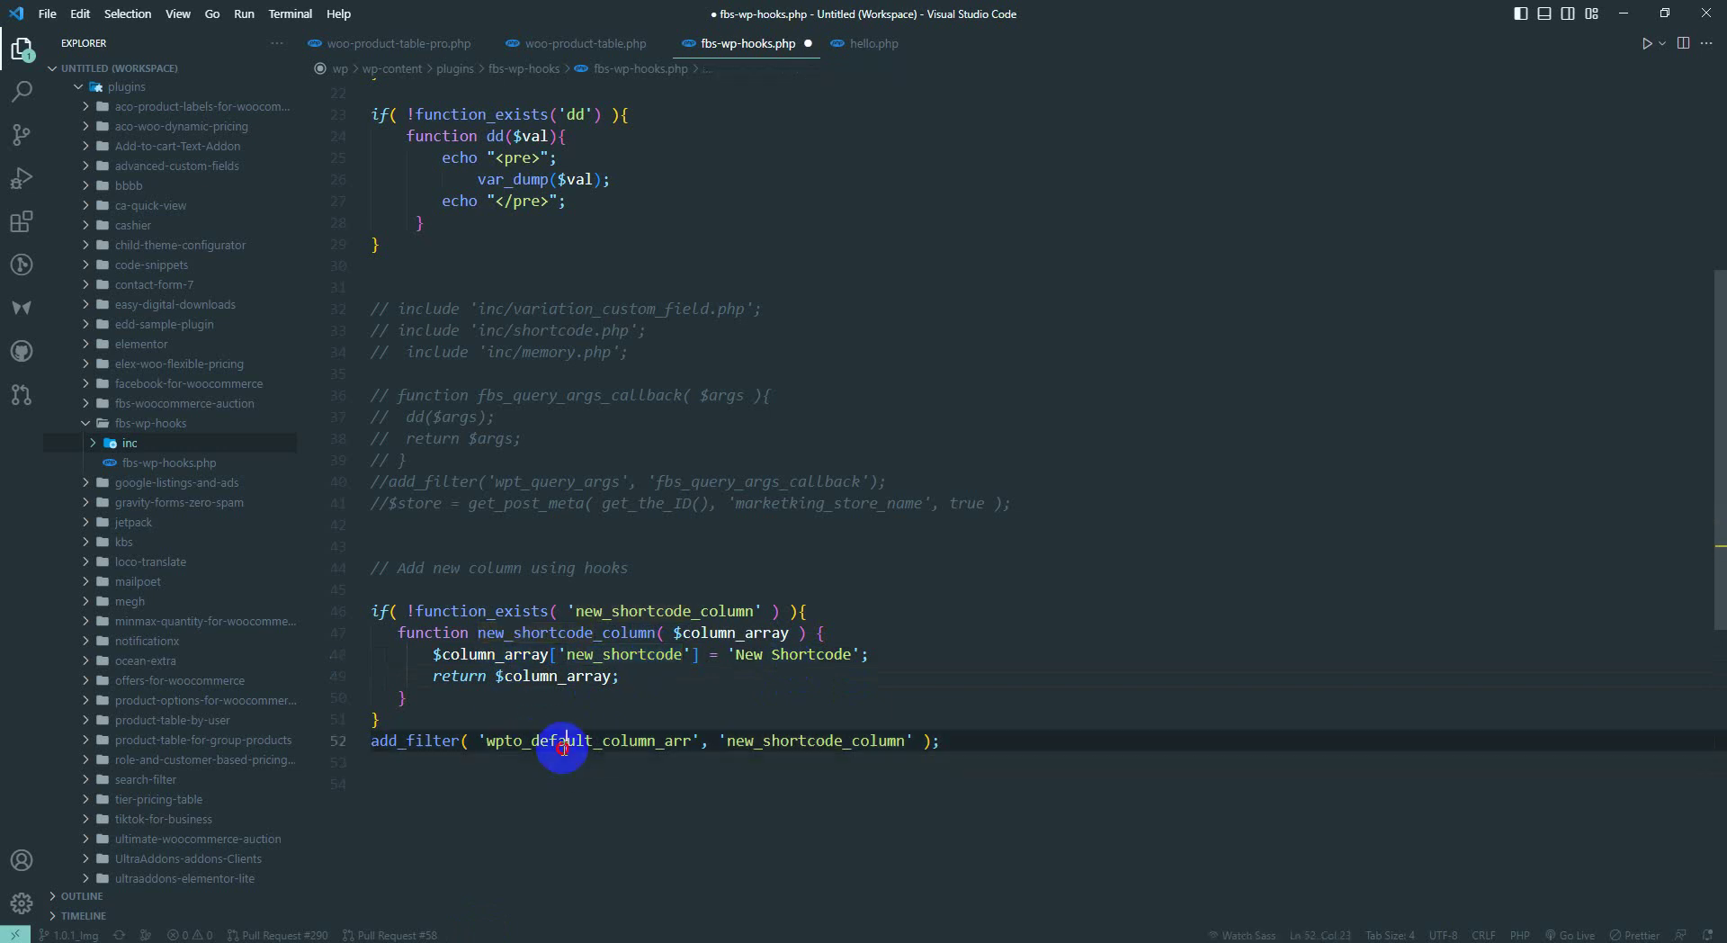
left_click(939, 655)
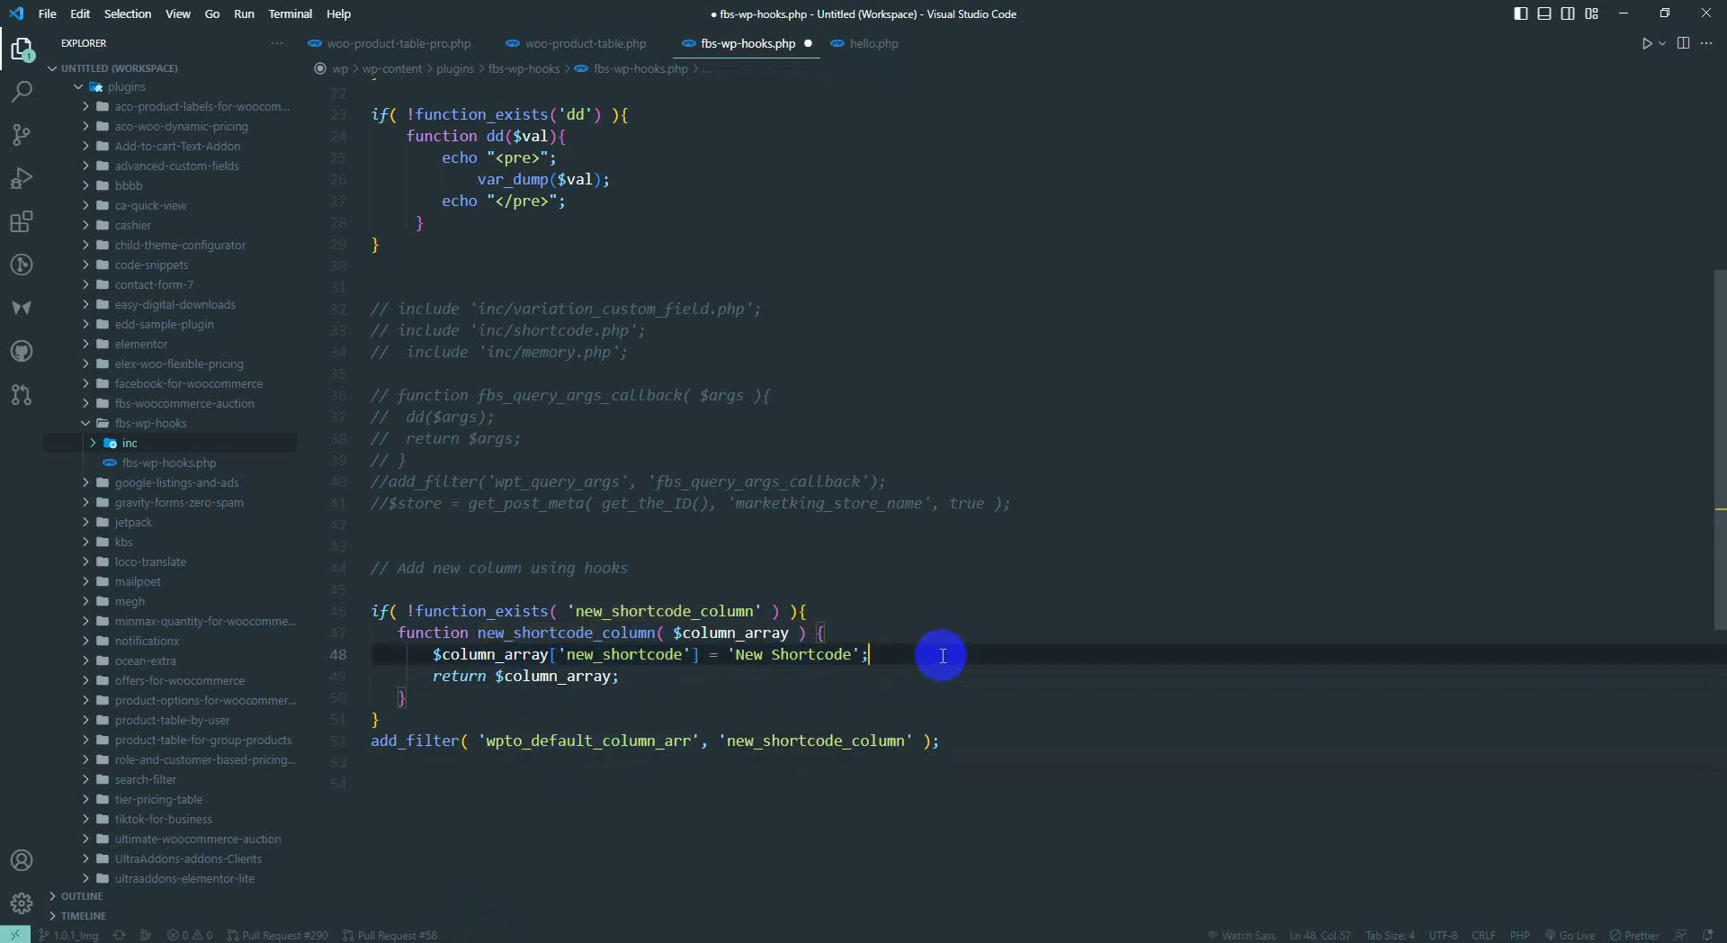
left_click(549, 611)
left_click(689, 612)
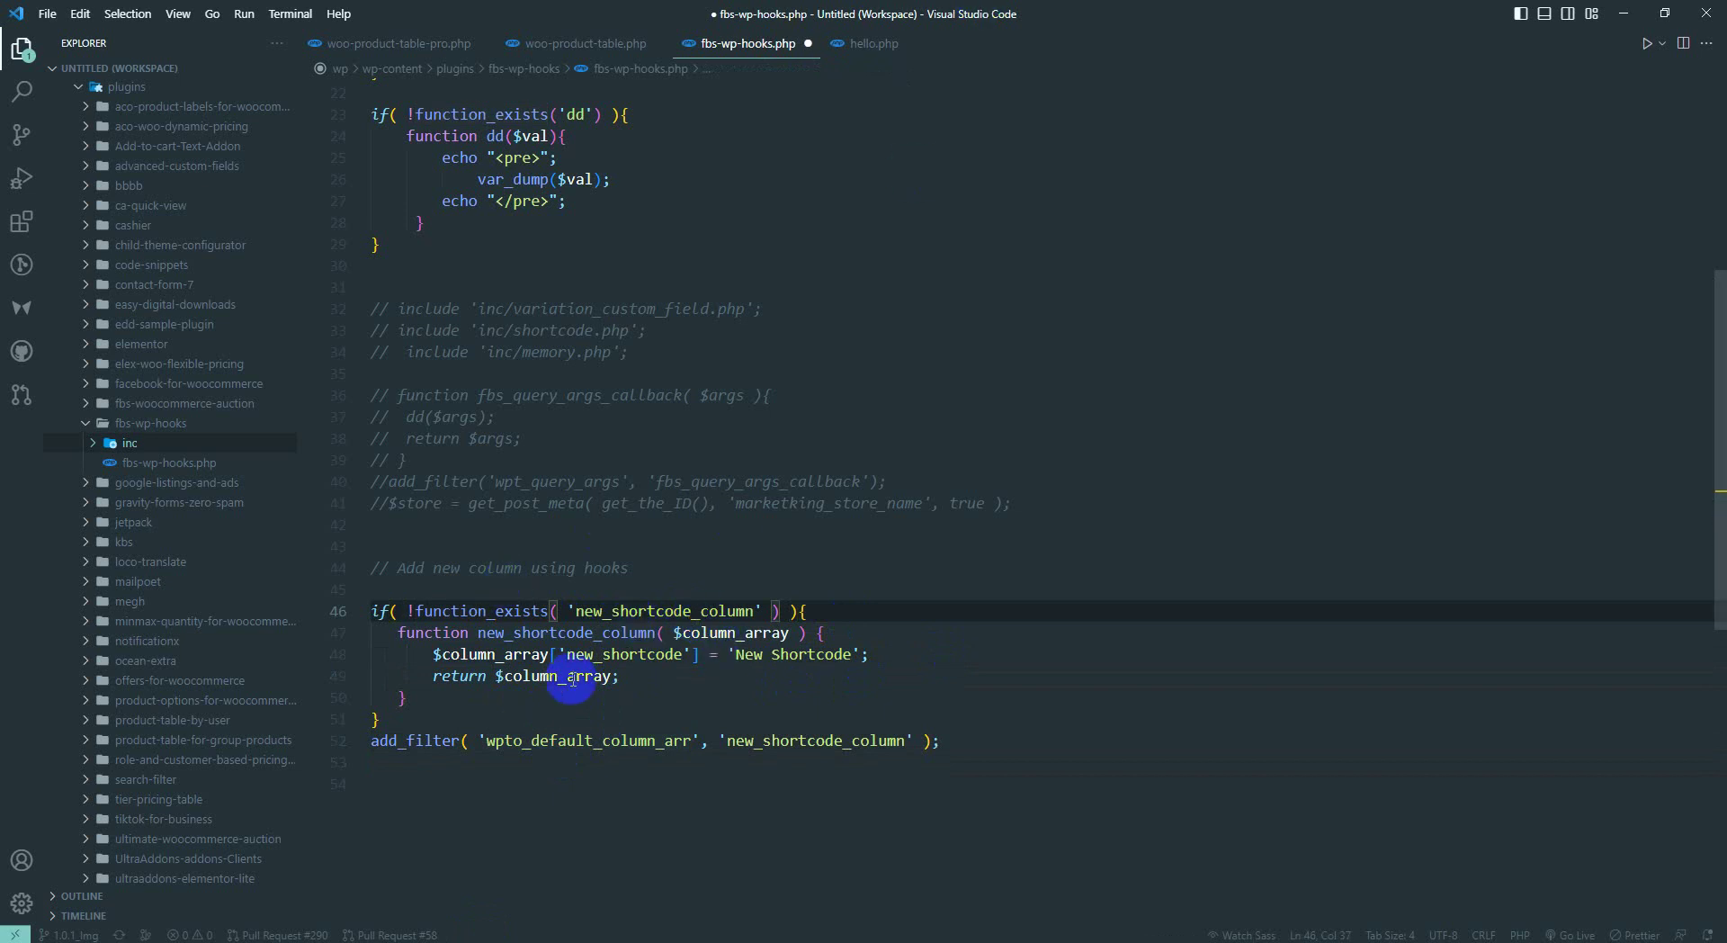
- On line 48, change the key 'new_shortcode' to 'new_custom_column' and the label to 'Custom Column'
left_click_drag(685, 655, 616, 651)
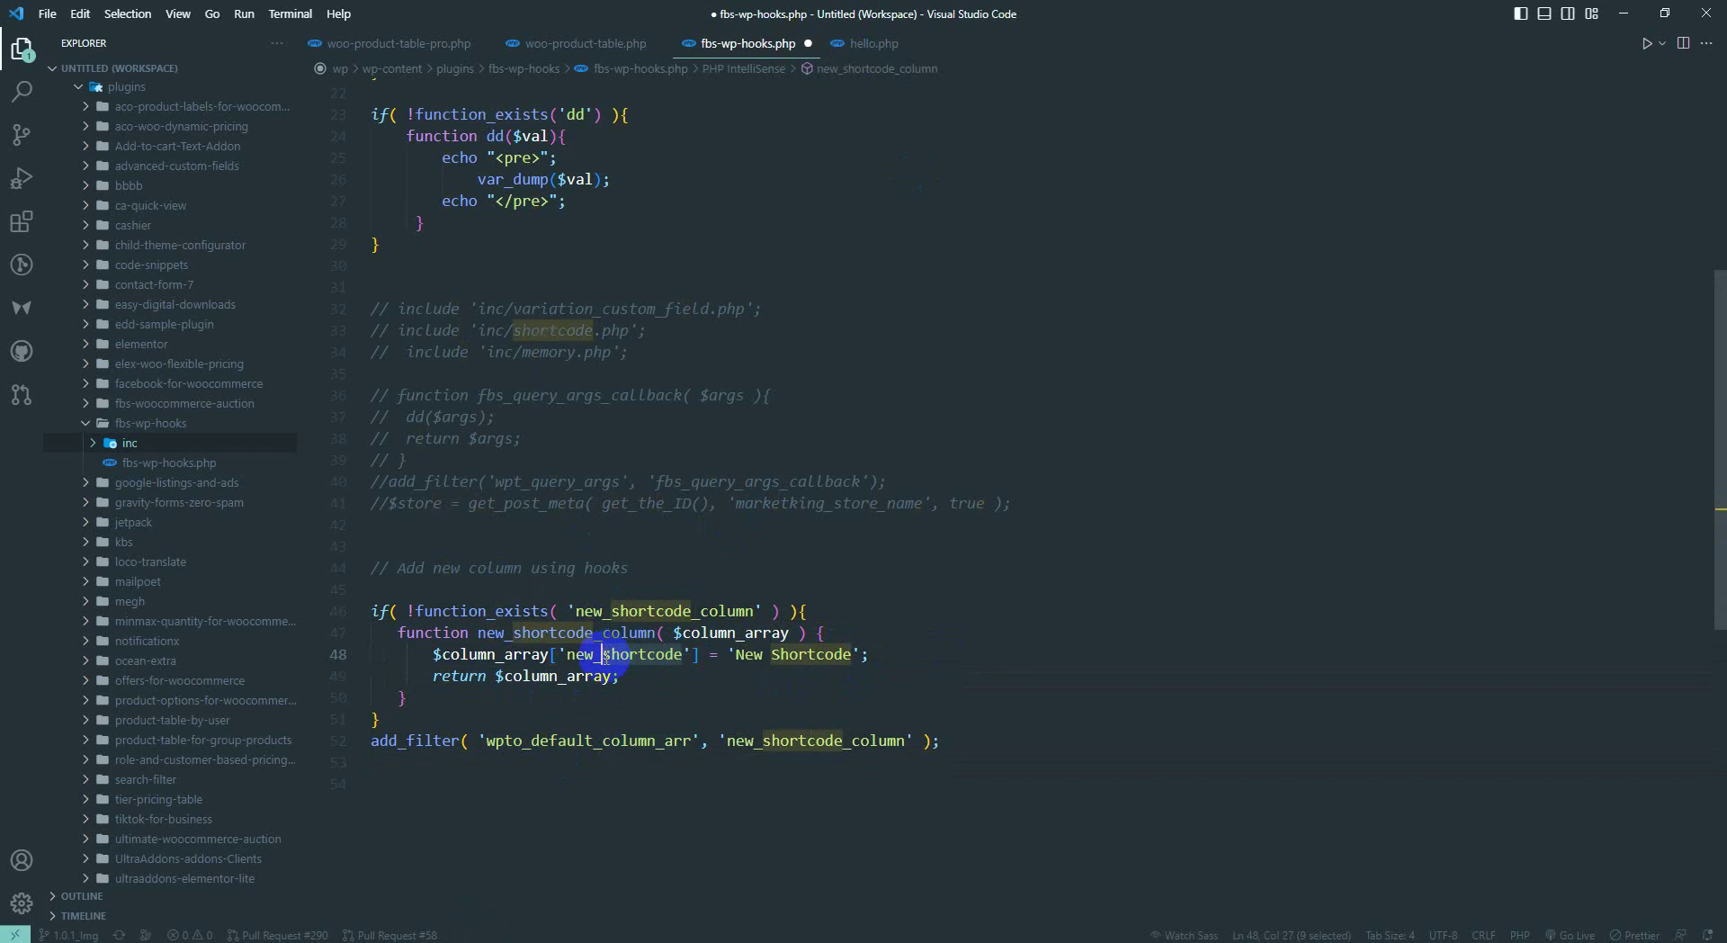
type("stom_column")
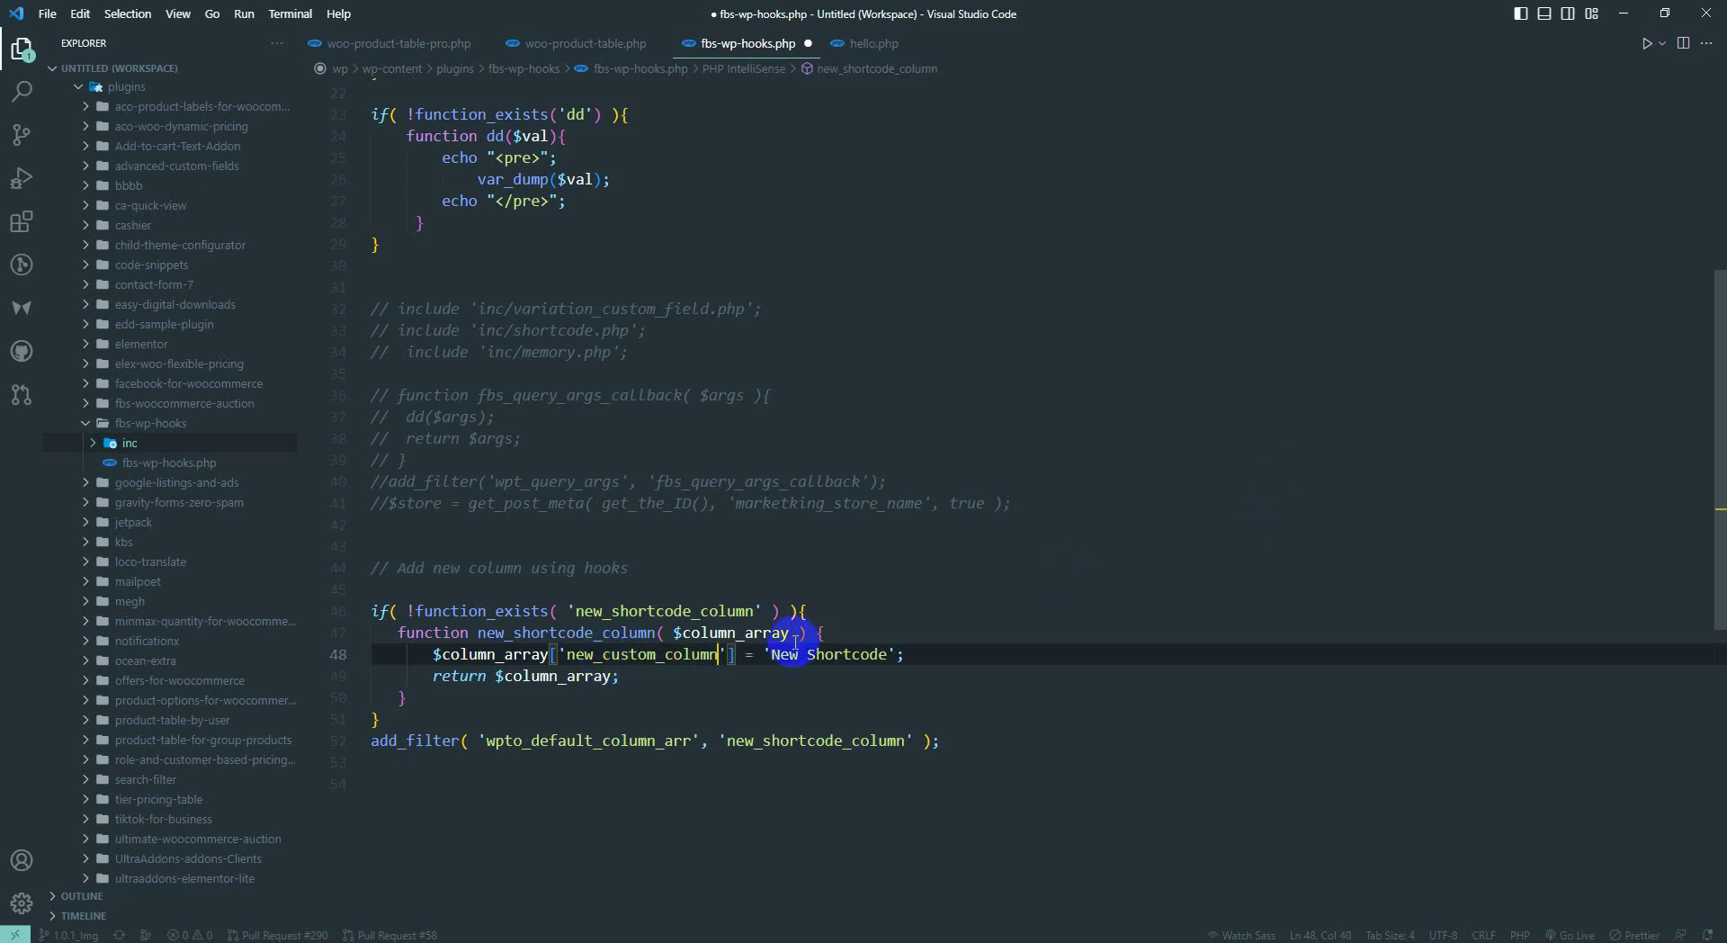
scroll(637, 601, "down", 1)
double_click(681, 609)
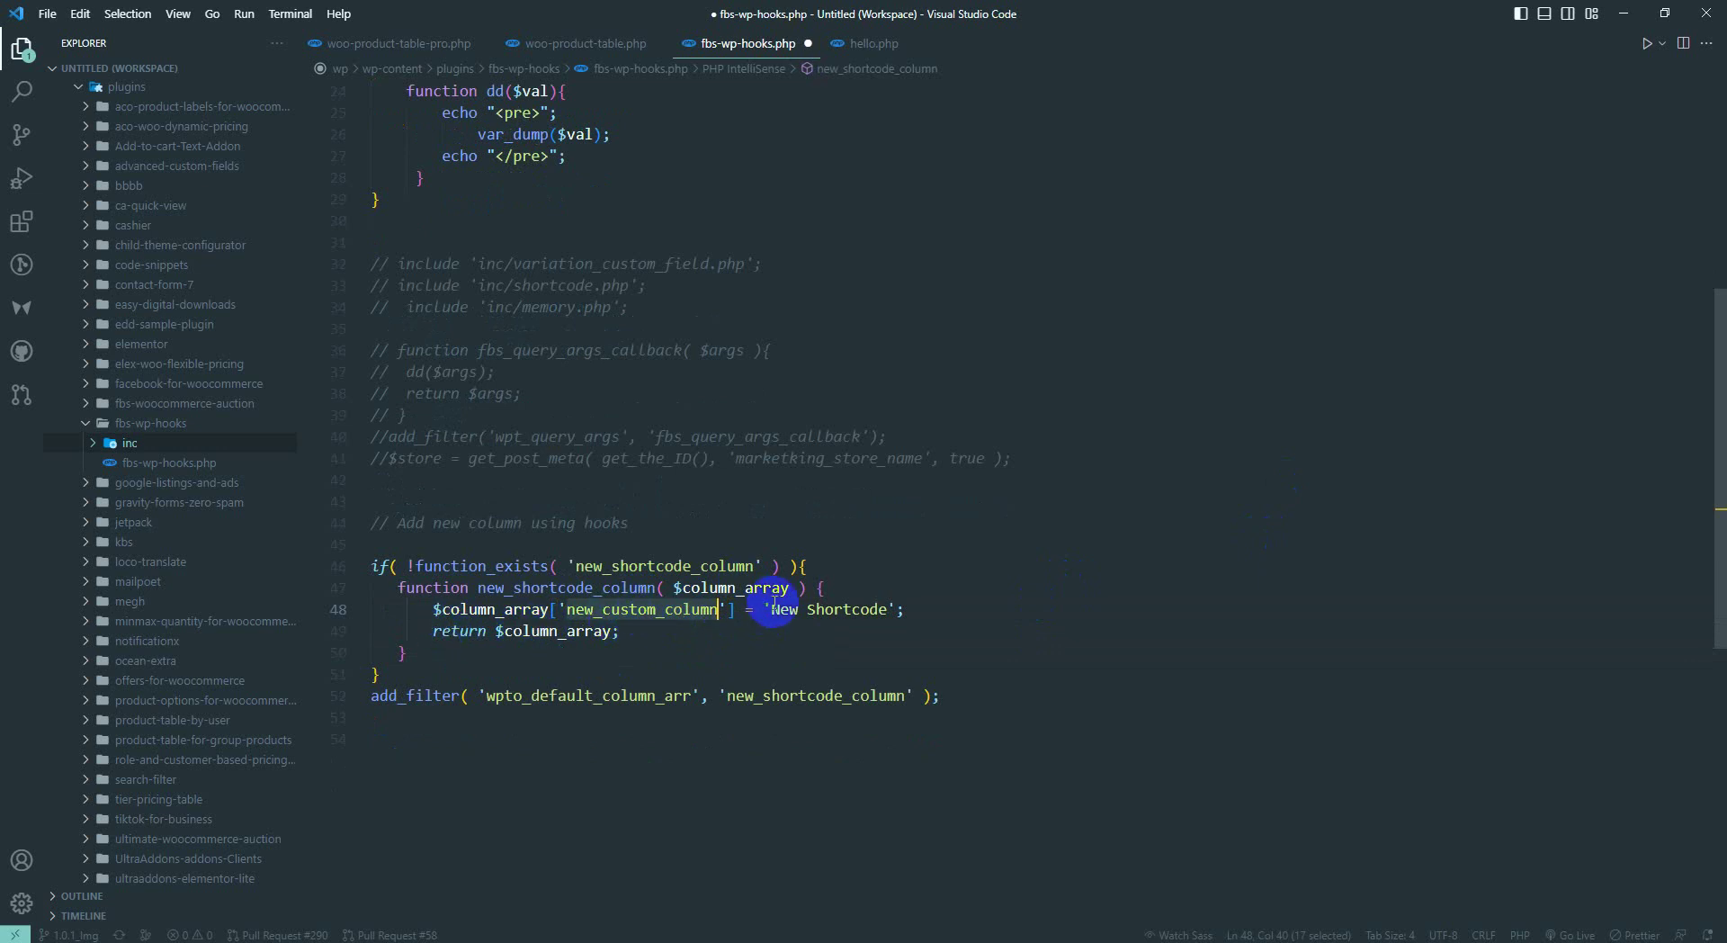
left_click_drag(771, 609, 886, 609)
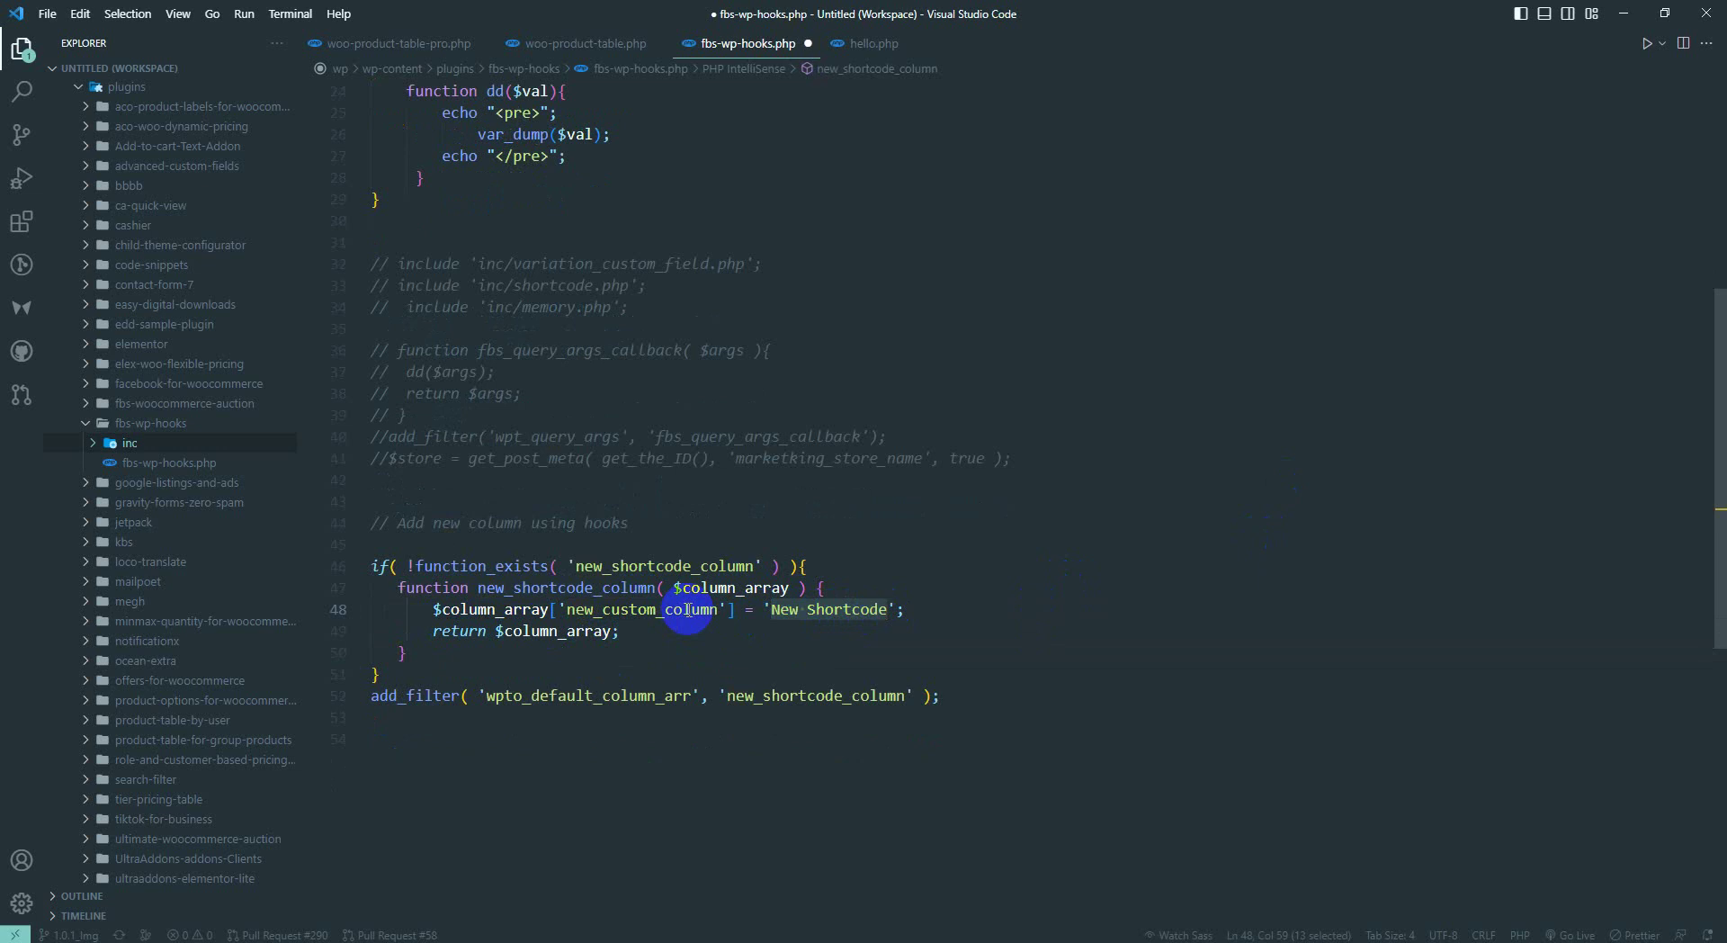
type("Custom")
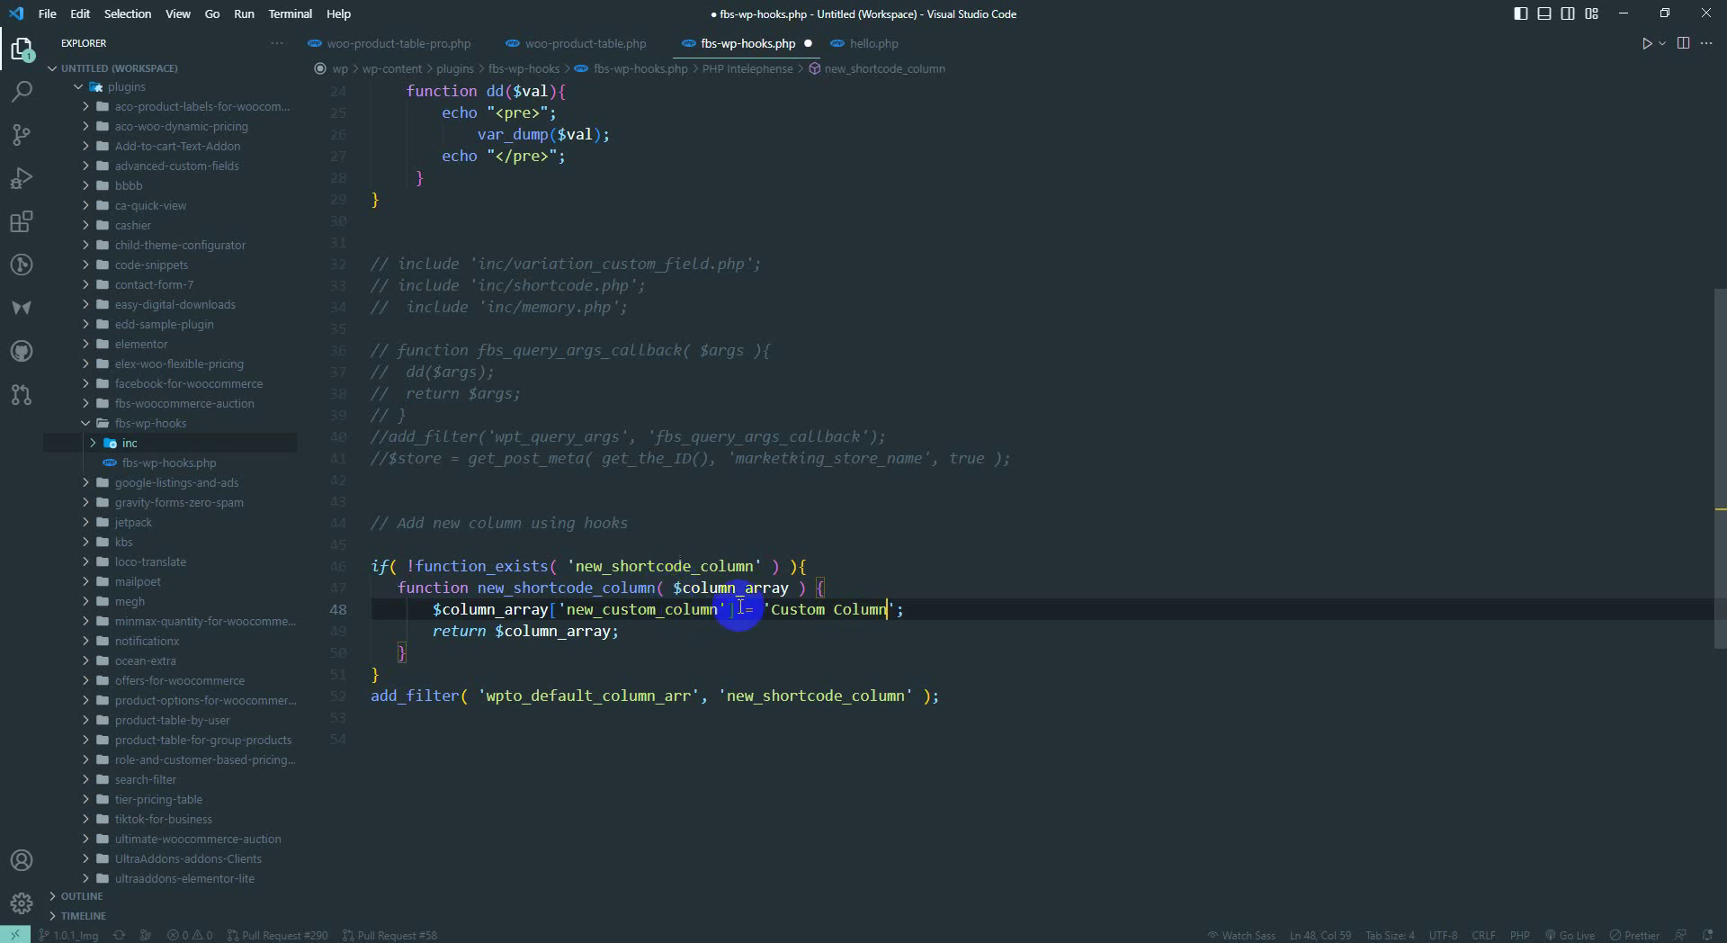
- Locate new_shortcode_column in the function_exists check and the add_filter callback
left_click(569, 697)
double_click(570, 698)
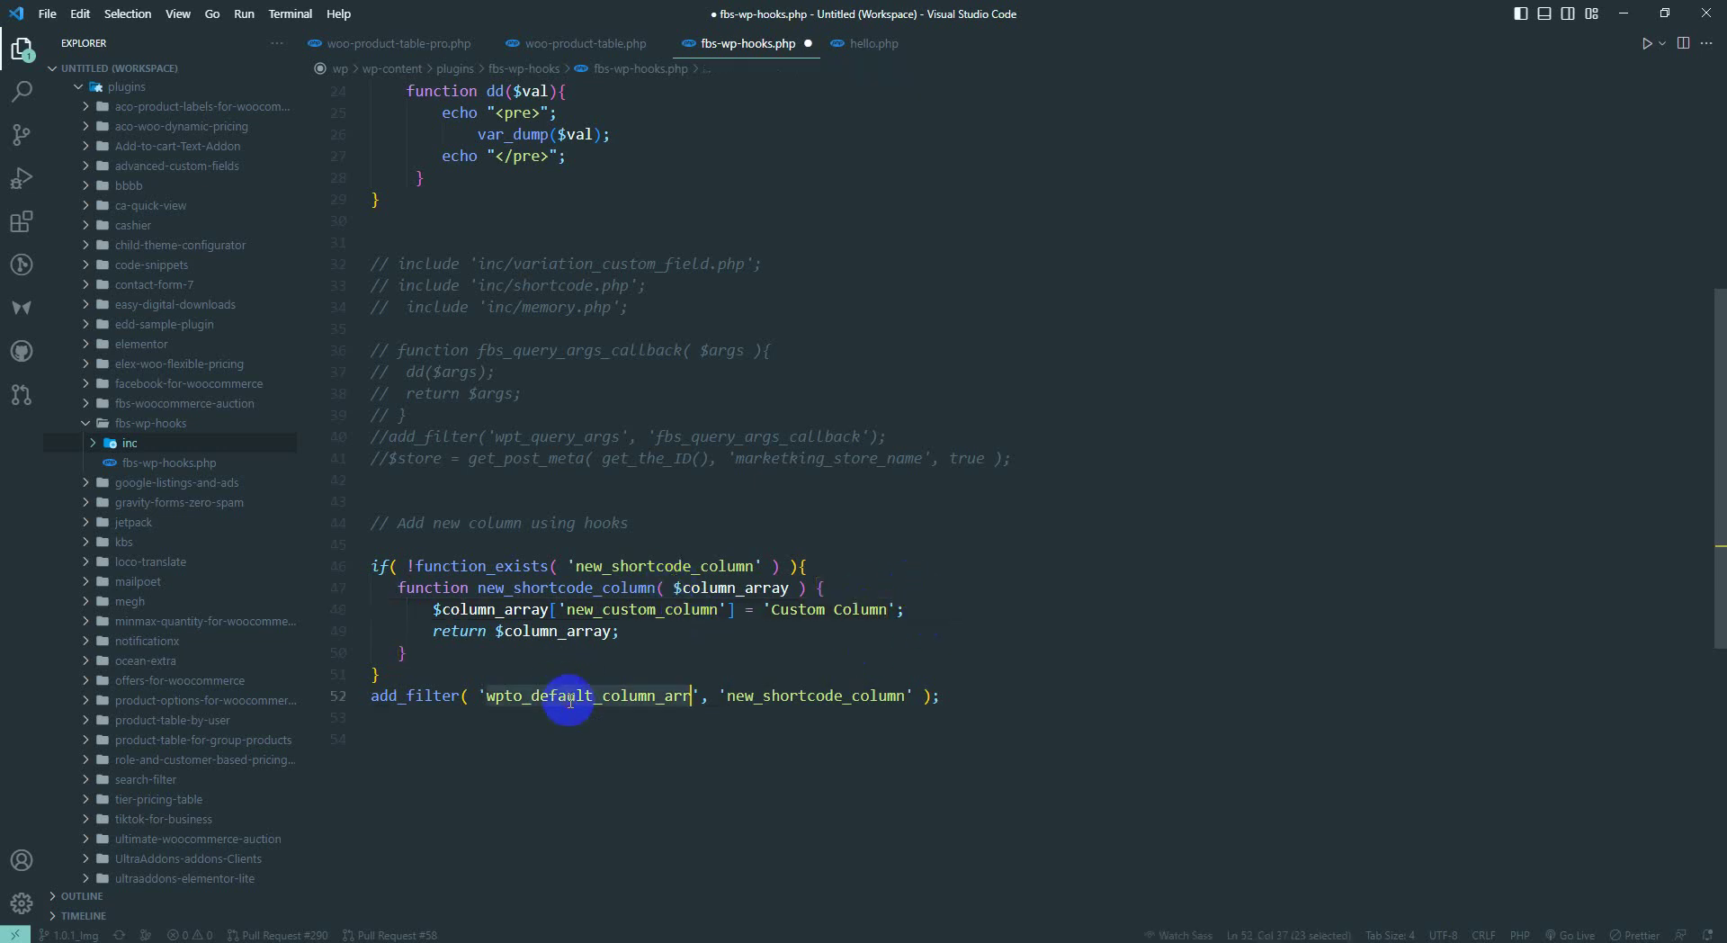
double_click(623, 565)
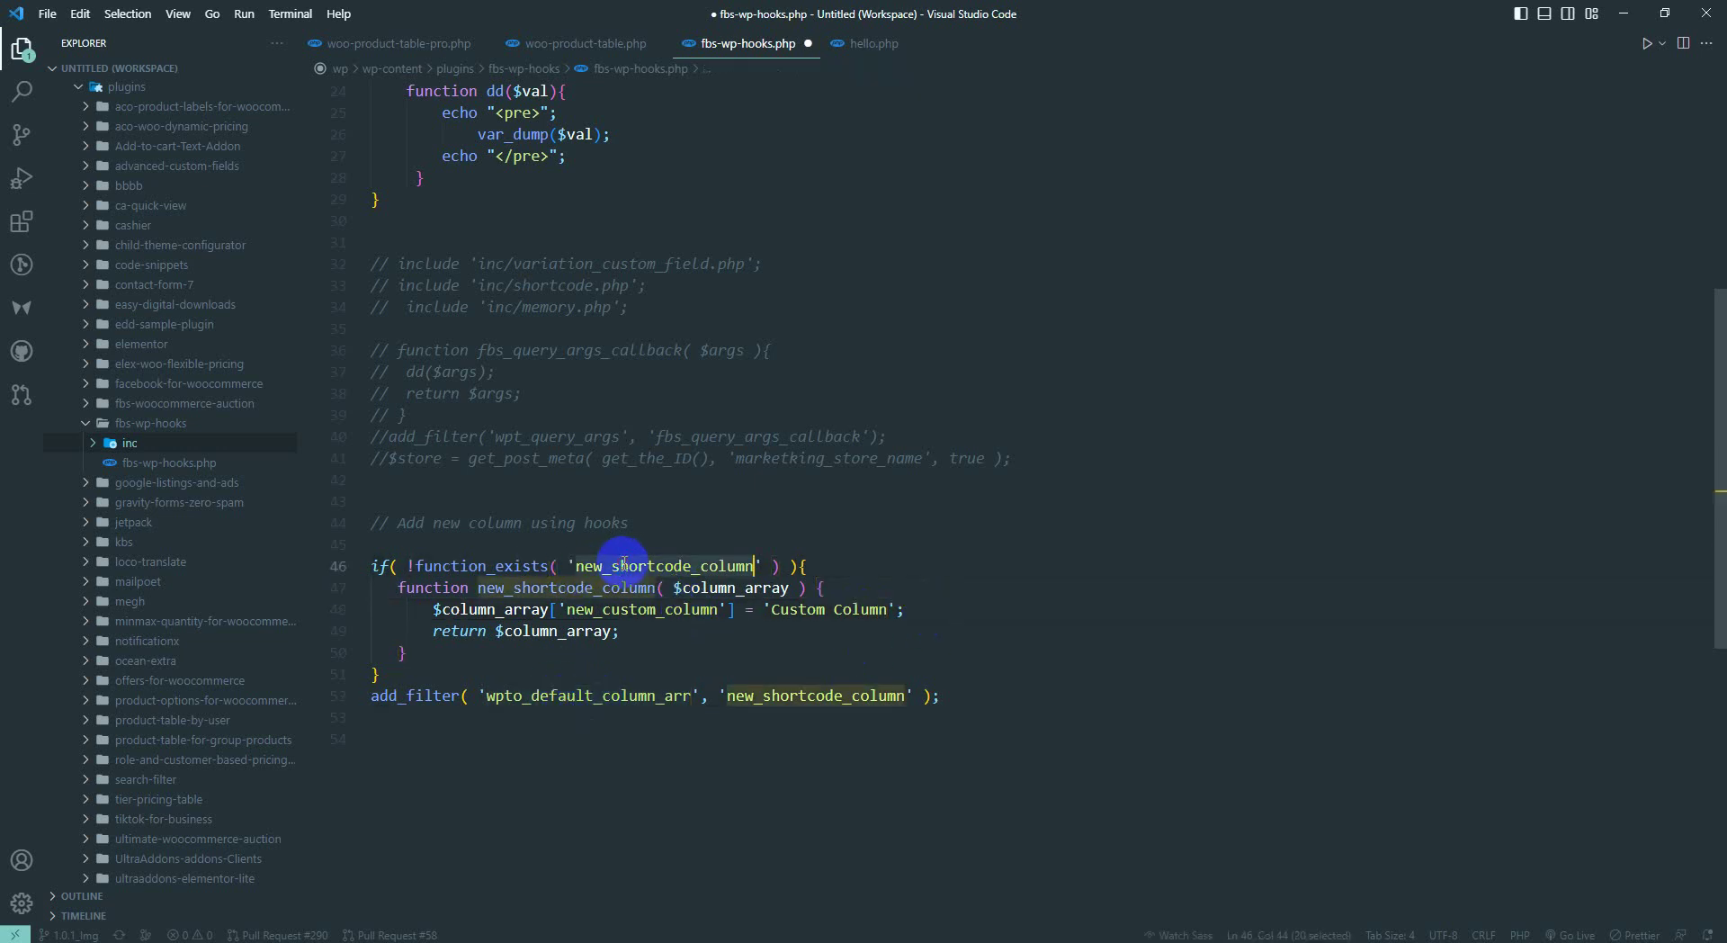
double_click(792, 695)
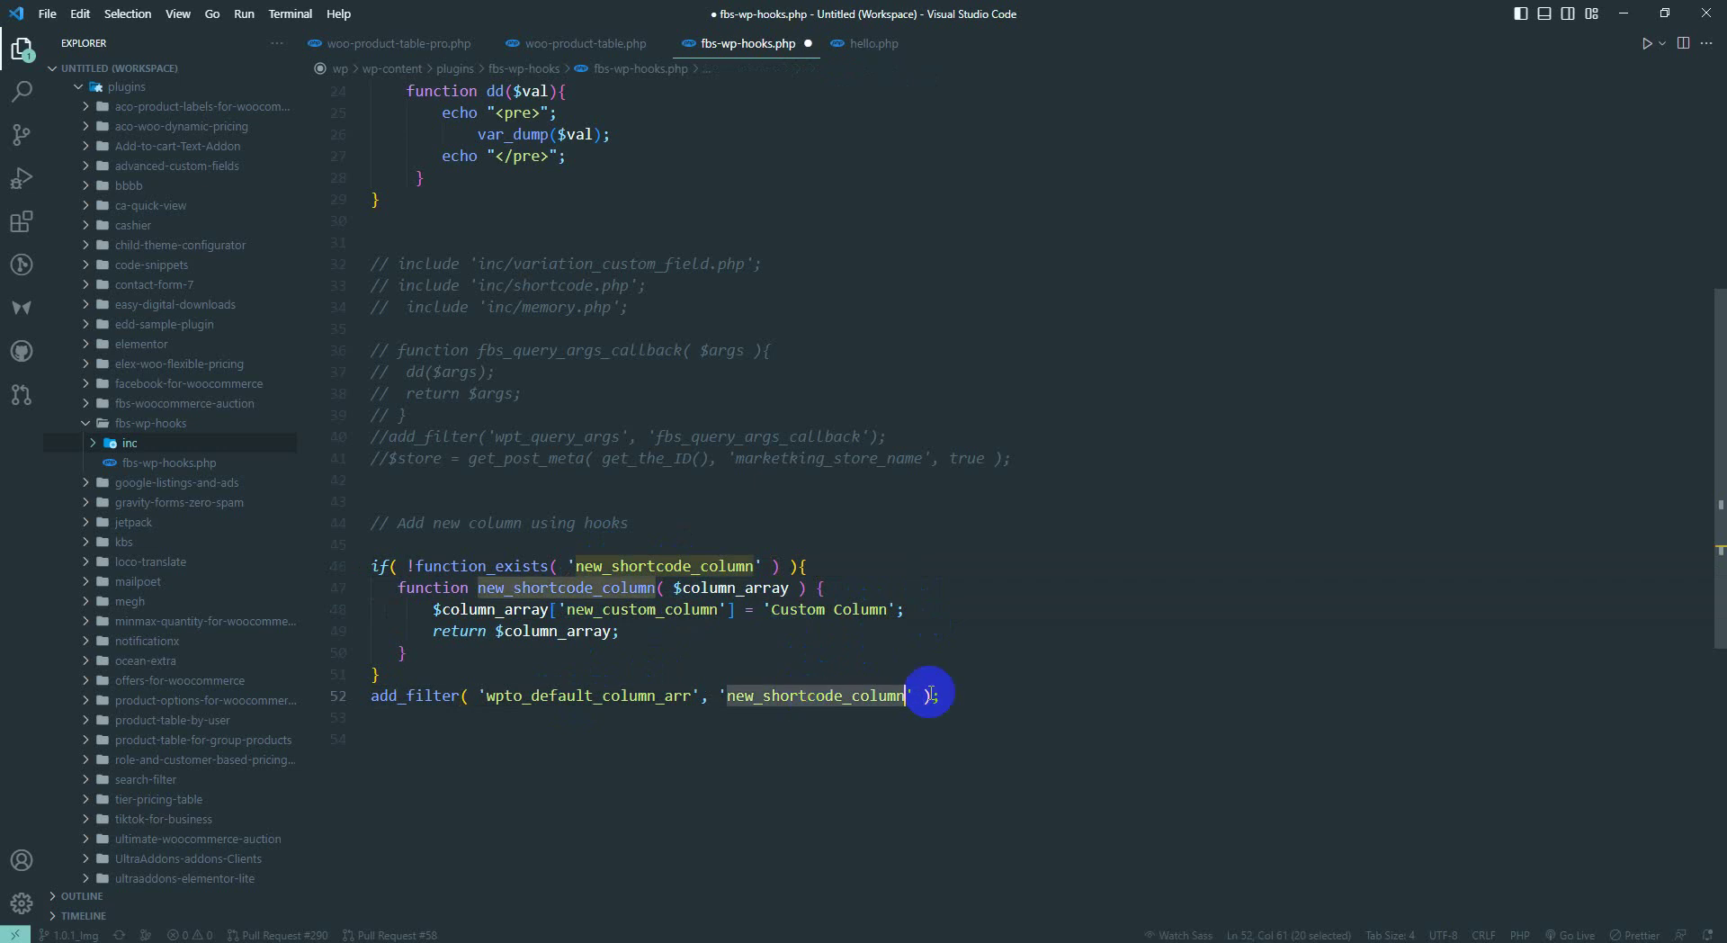
scroll(952, 690, "down", 1)
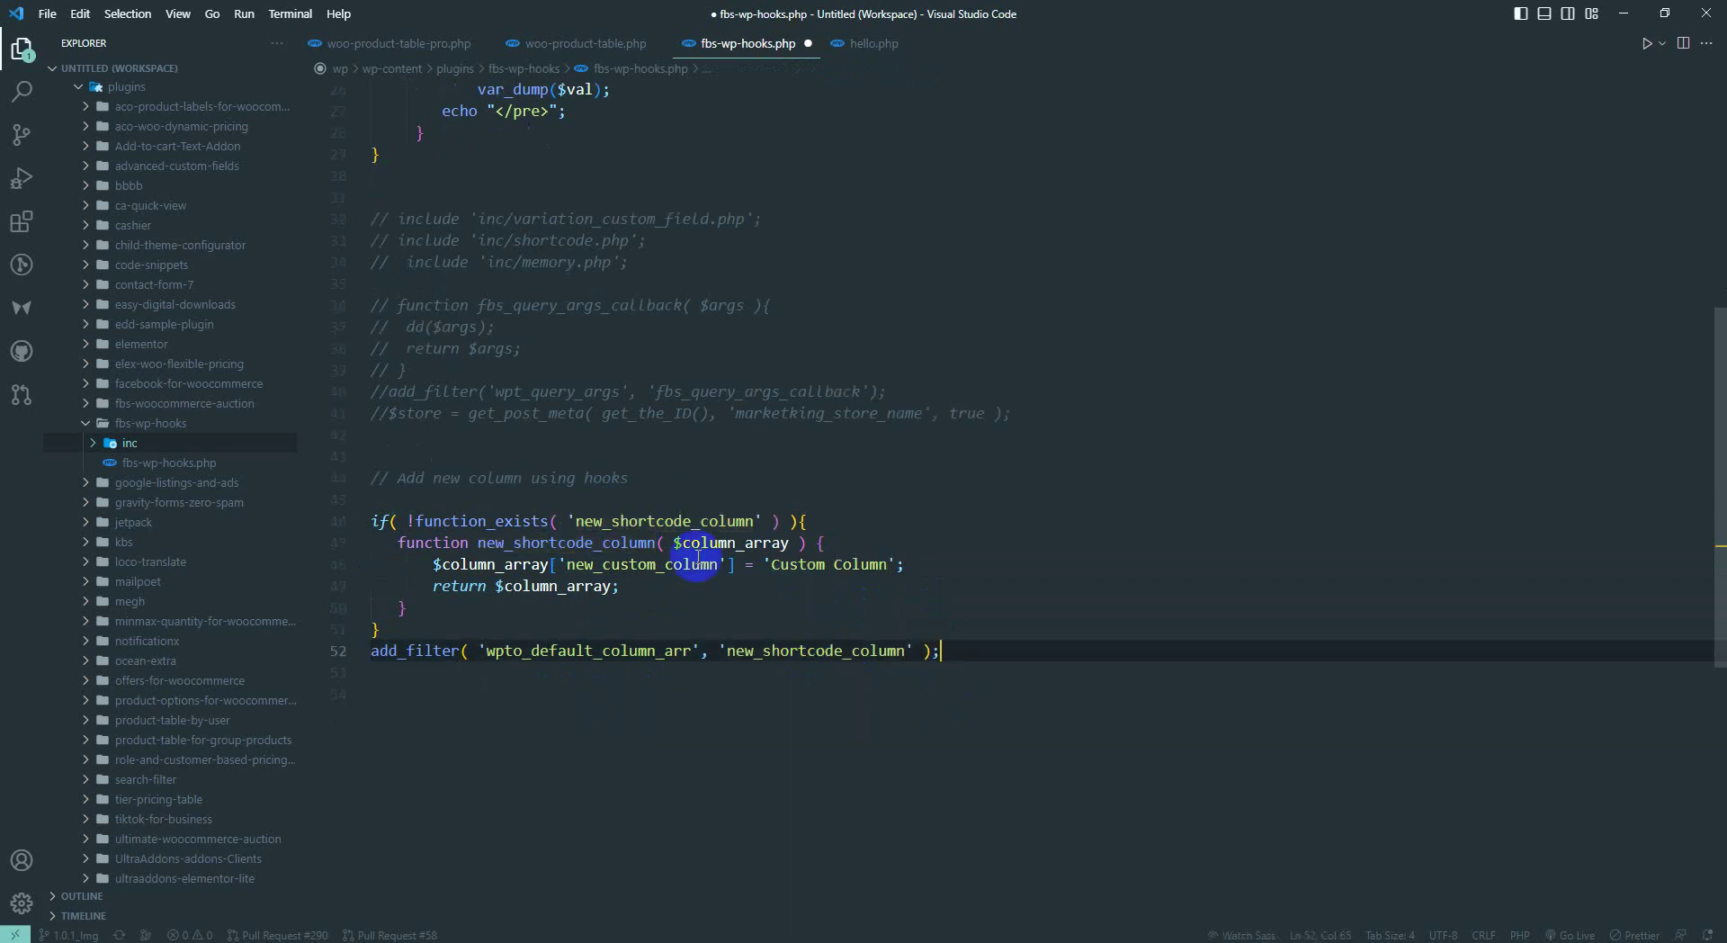
- Rename new_shortcode_column to Wpt_shortcode_column on lines 46, 47 and 52
left_click(579, 520)
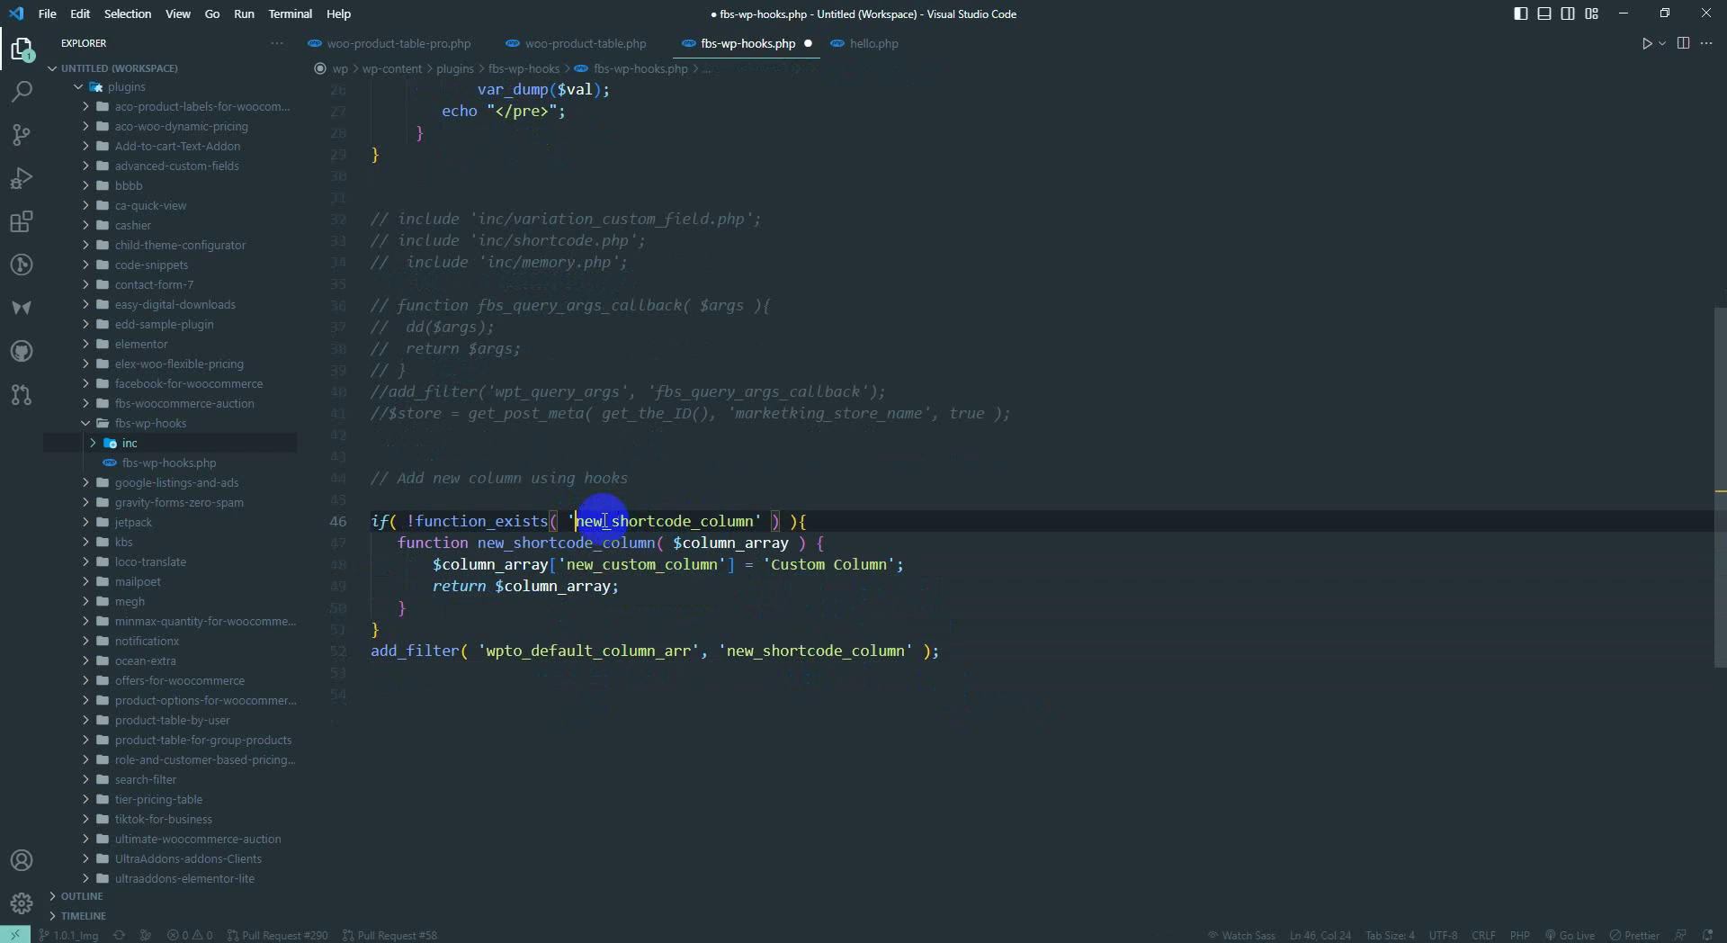
left_click_drag(605, 521, 592, 521)
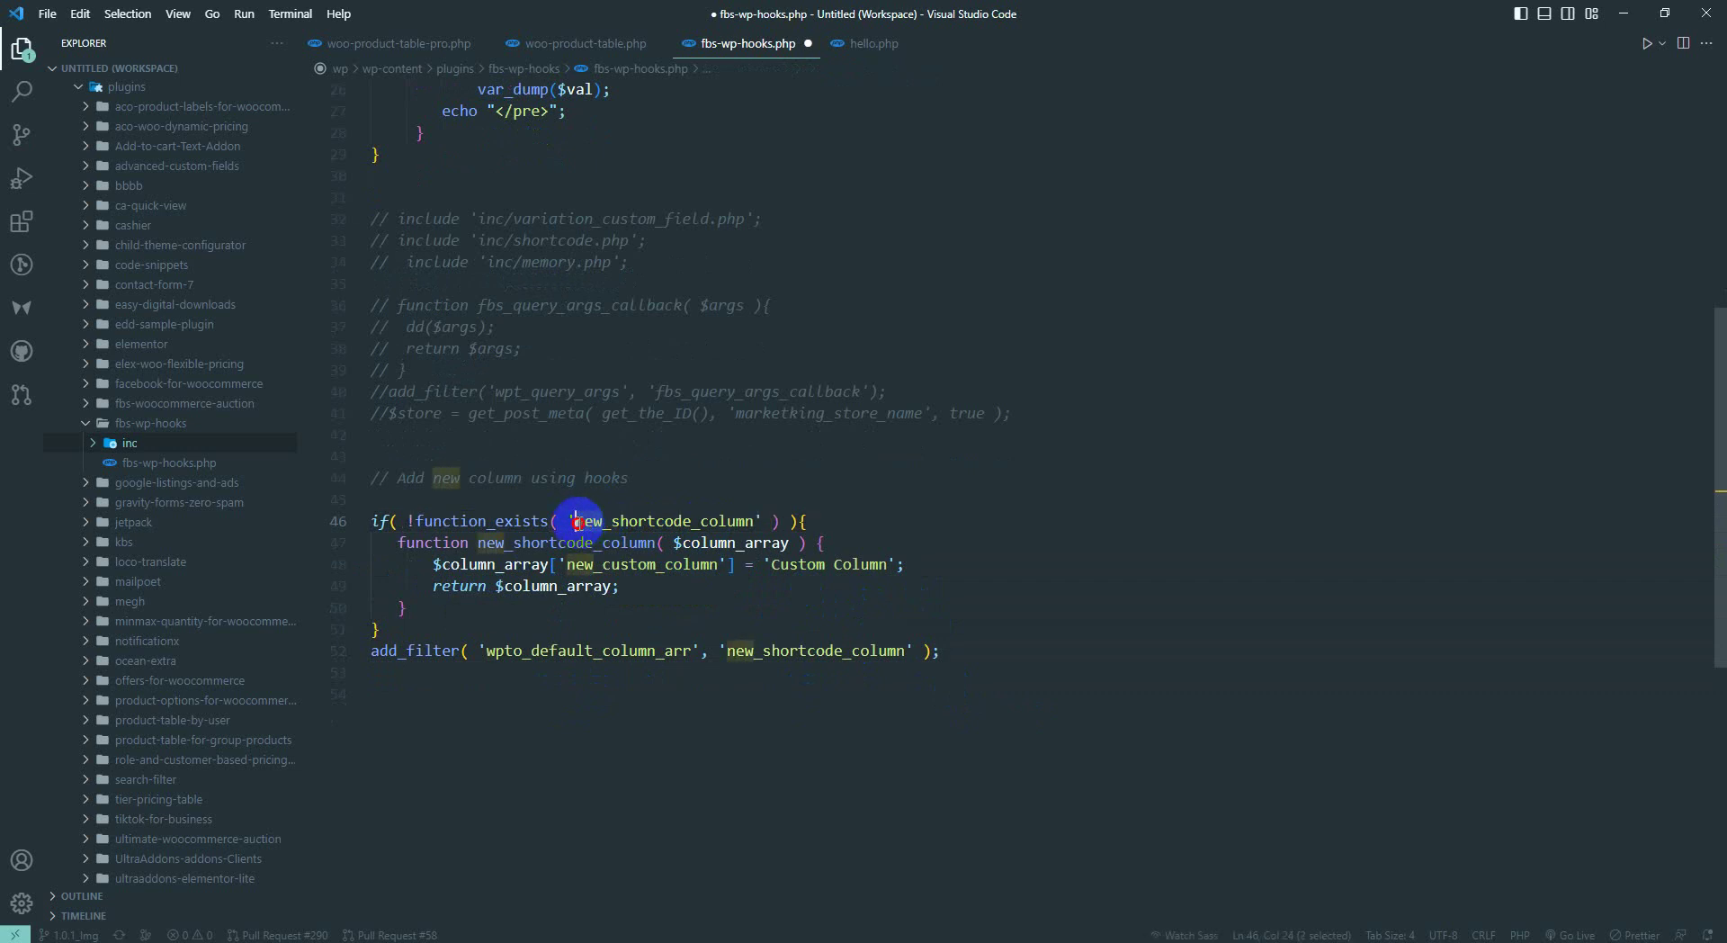
type("wo")
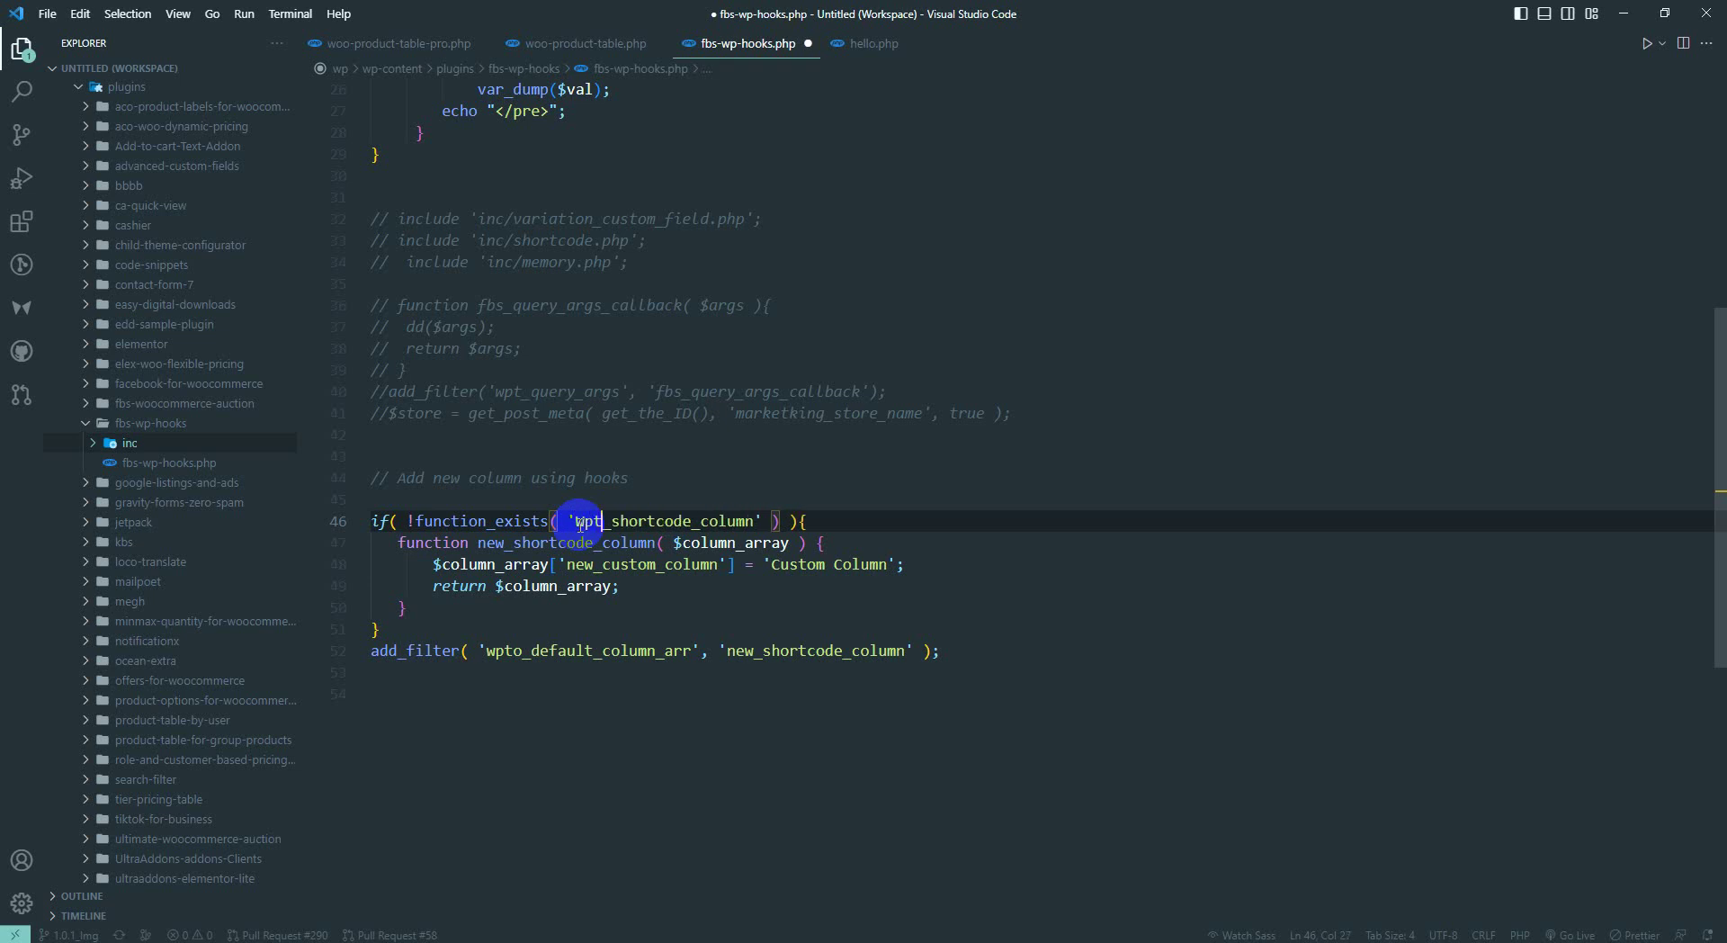
double_click(658, 520)
key("ctrl+c")
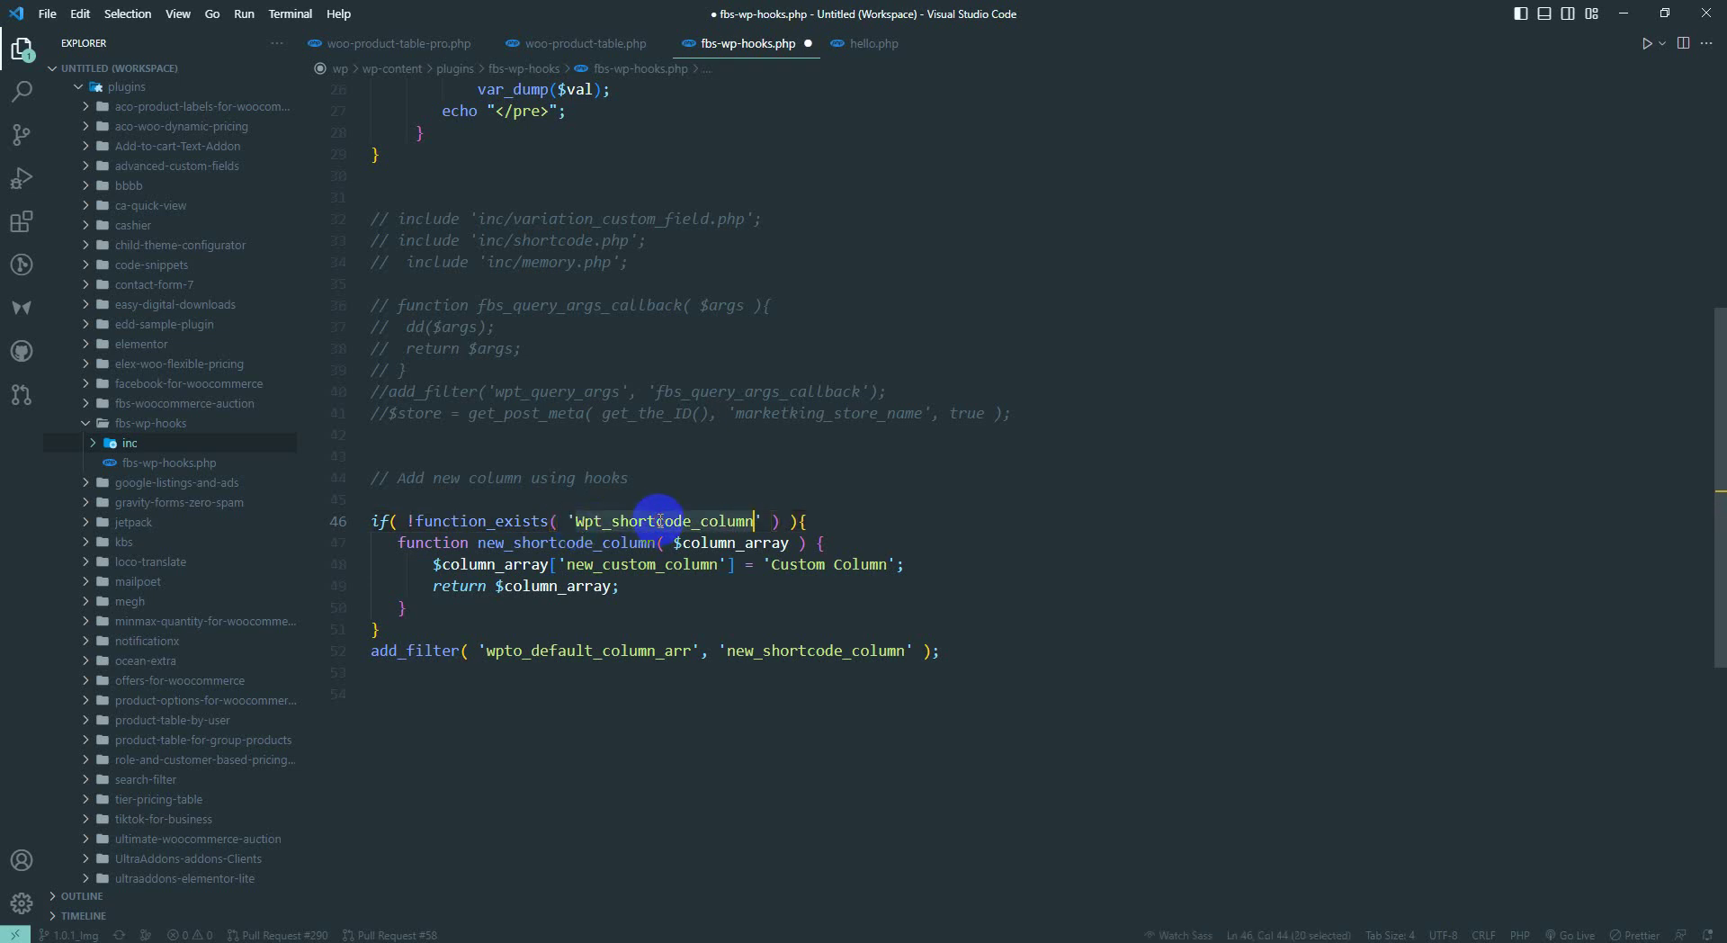
double_click(625, 544)
key("ctrl+v")
double_click(809, 650)
key("ctrl+v")
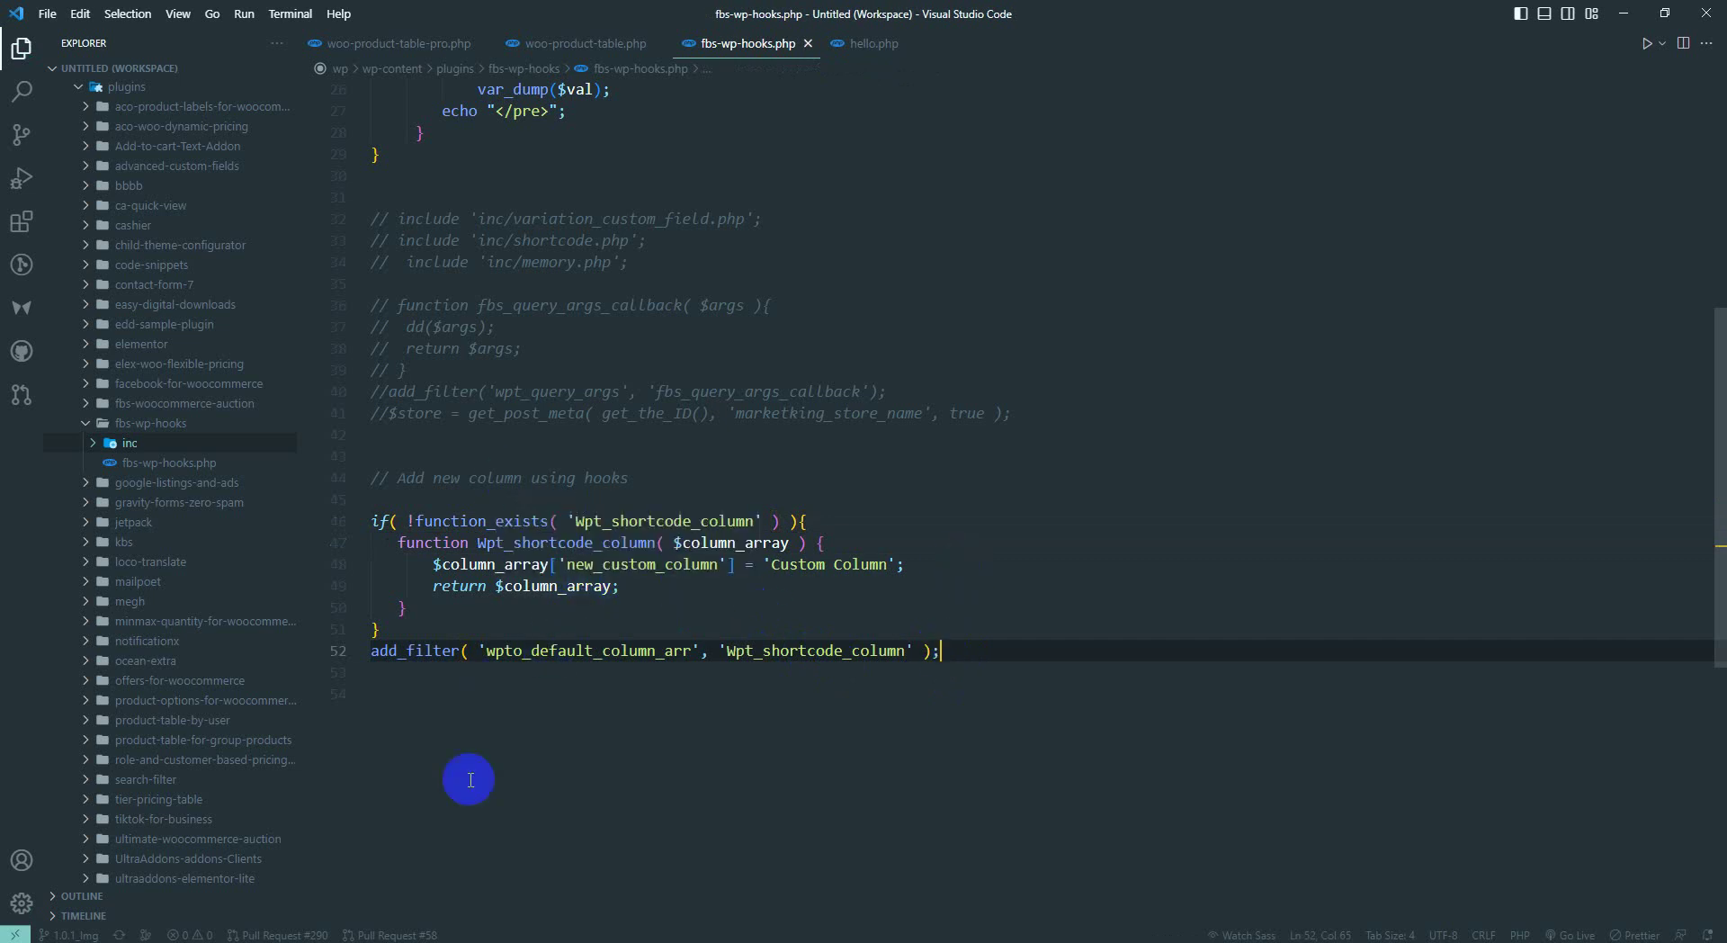
- Reload Edit Product Table to confirm Custom Column is offered, then return to its label in the code
left_click(380, 935)
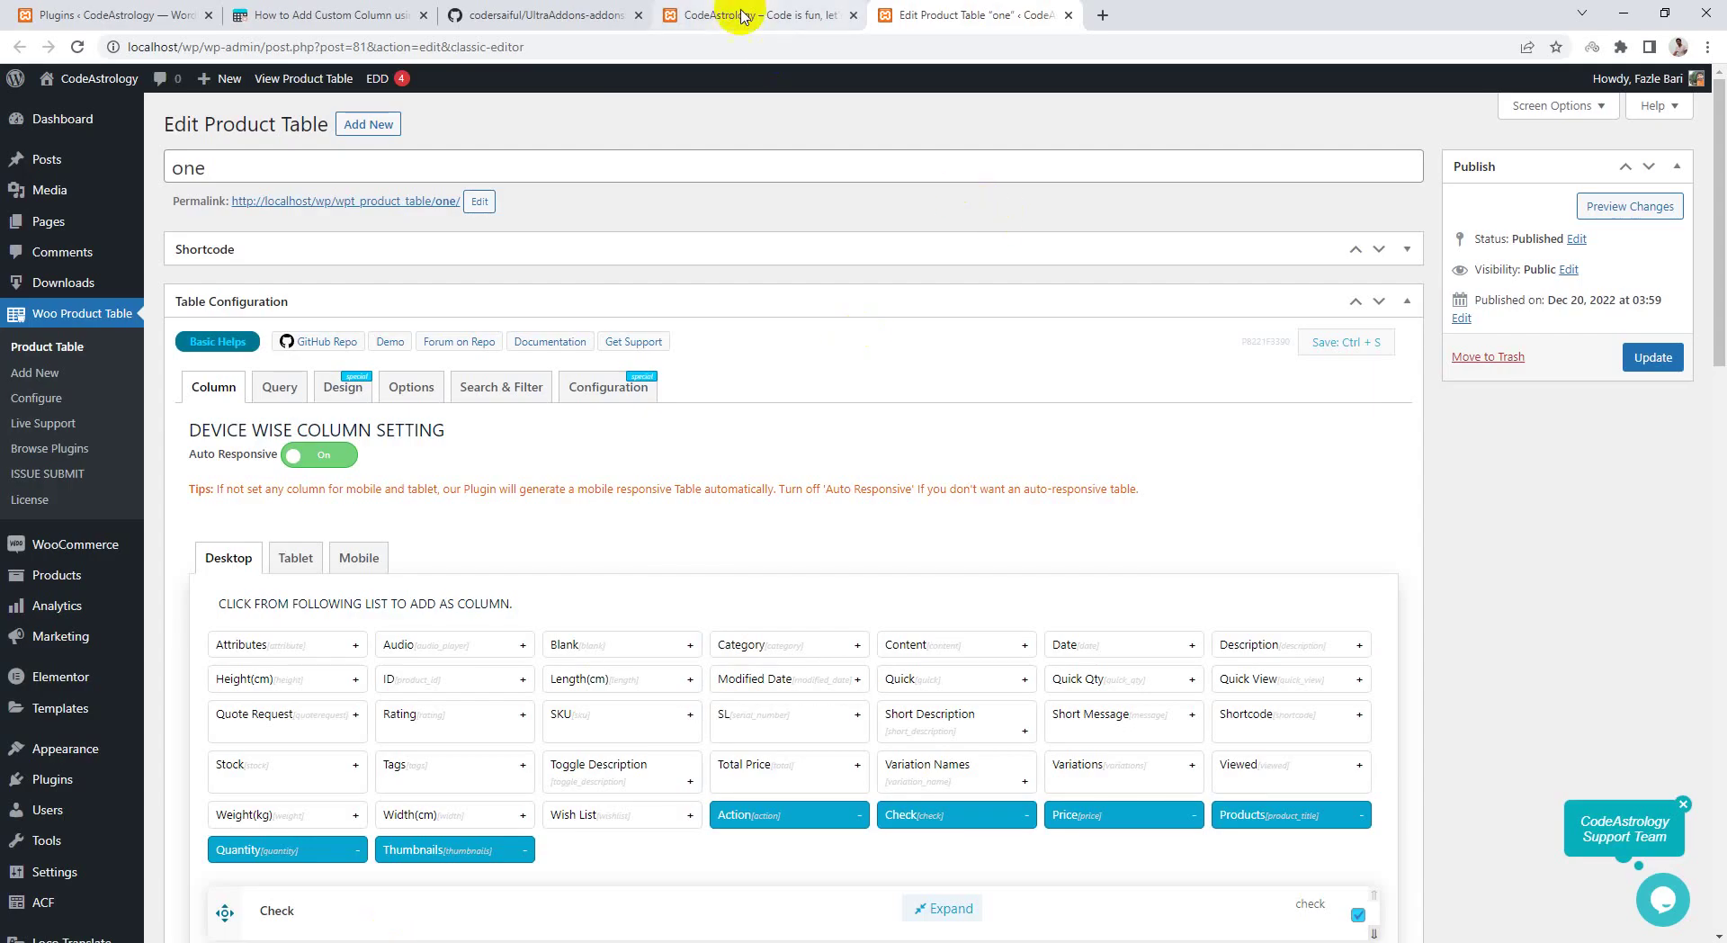
left_click(709, 47)
key("Return")
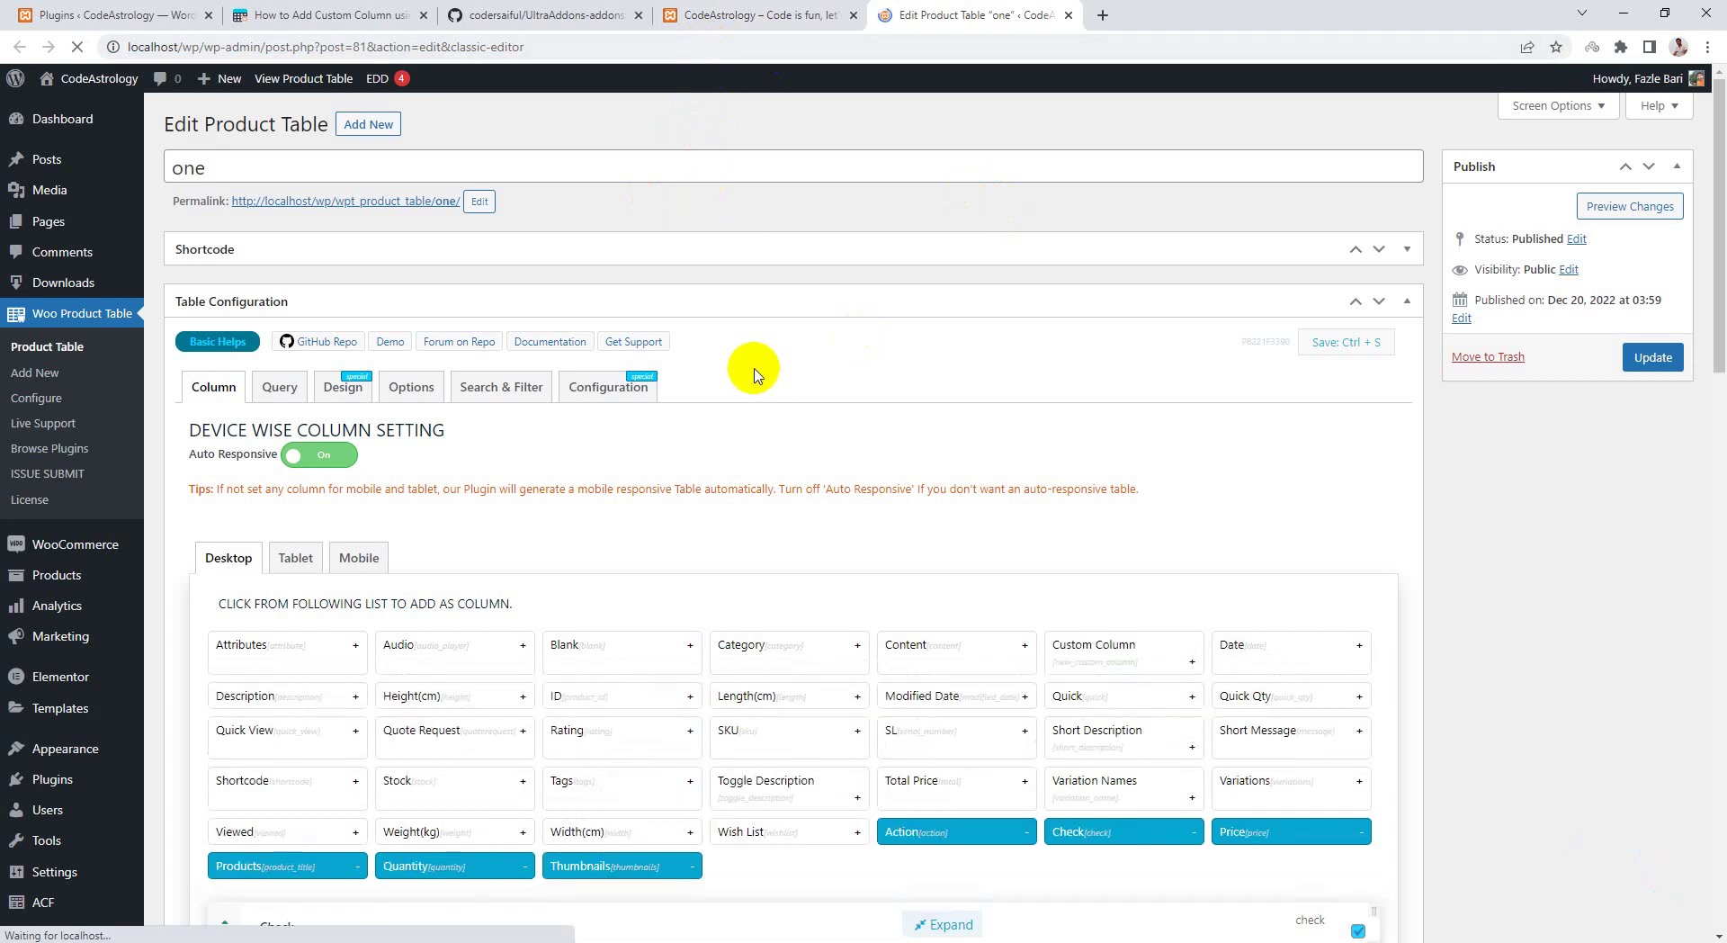
scroll(910, 546, "down", 1)
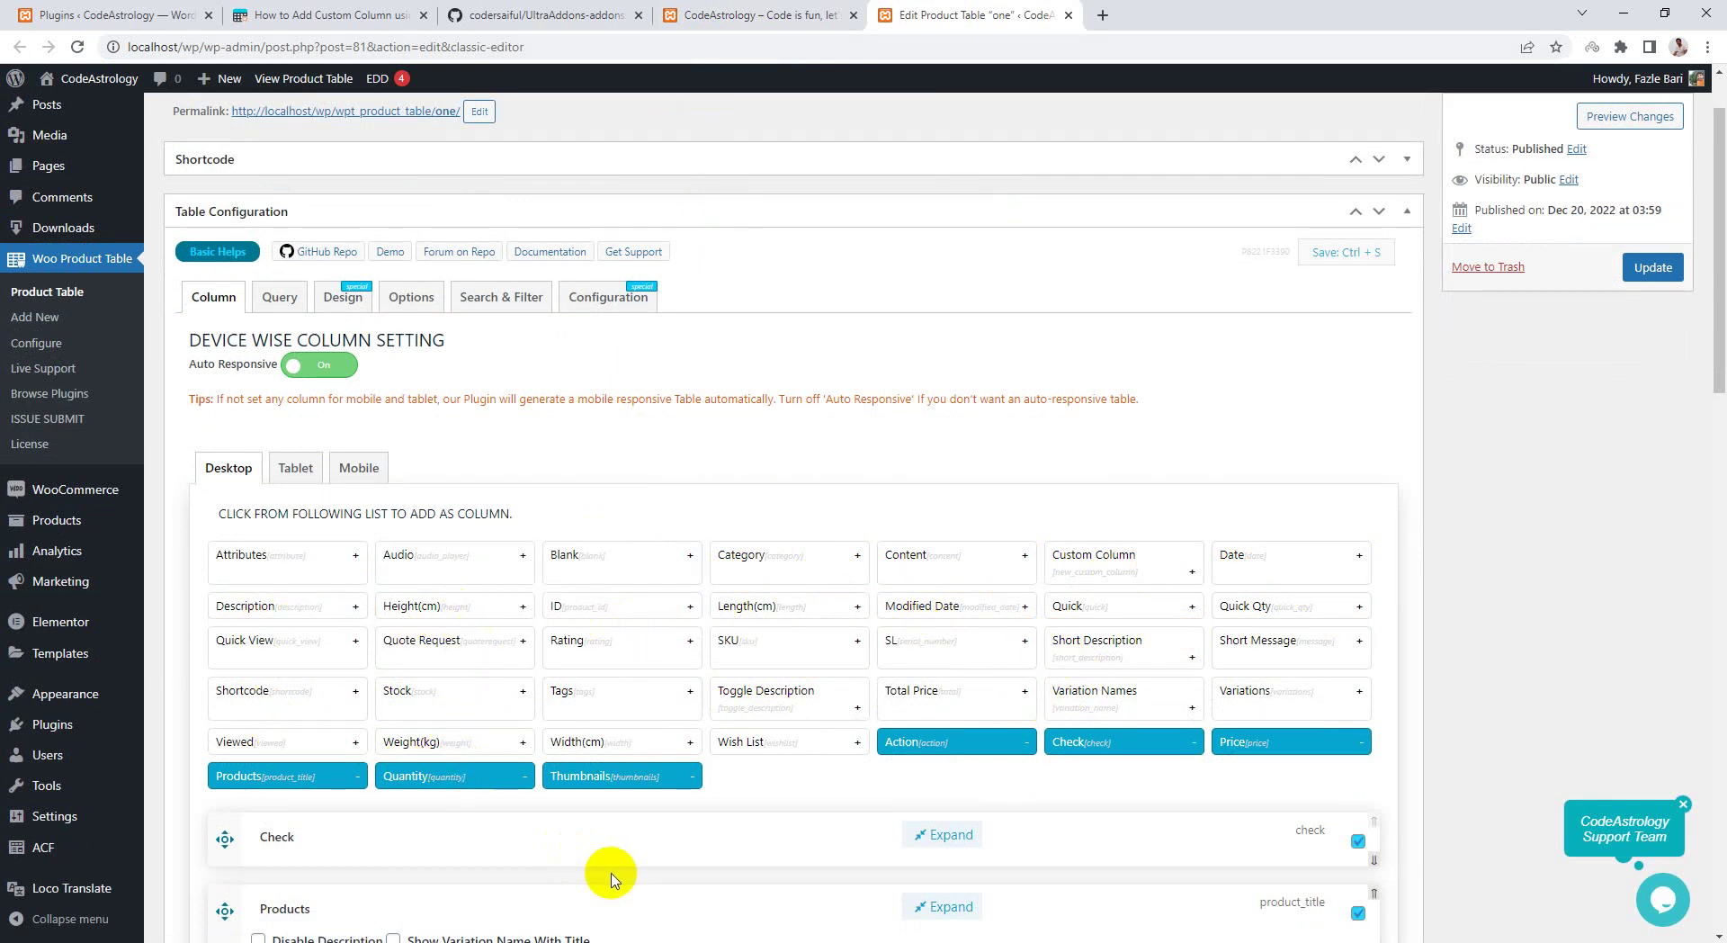
key("alt+Tab")
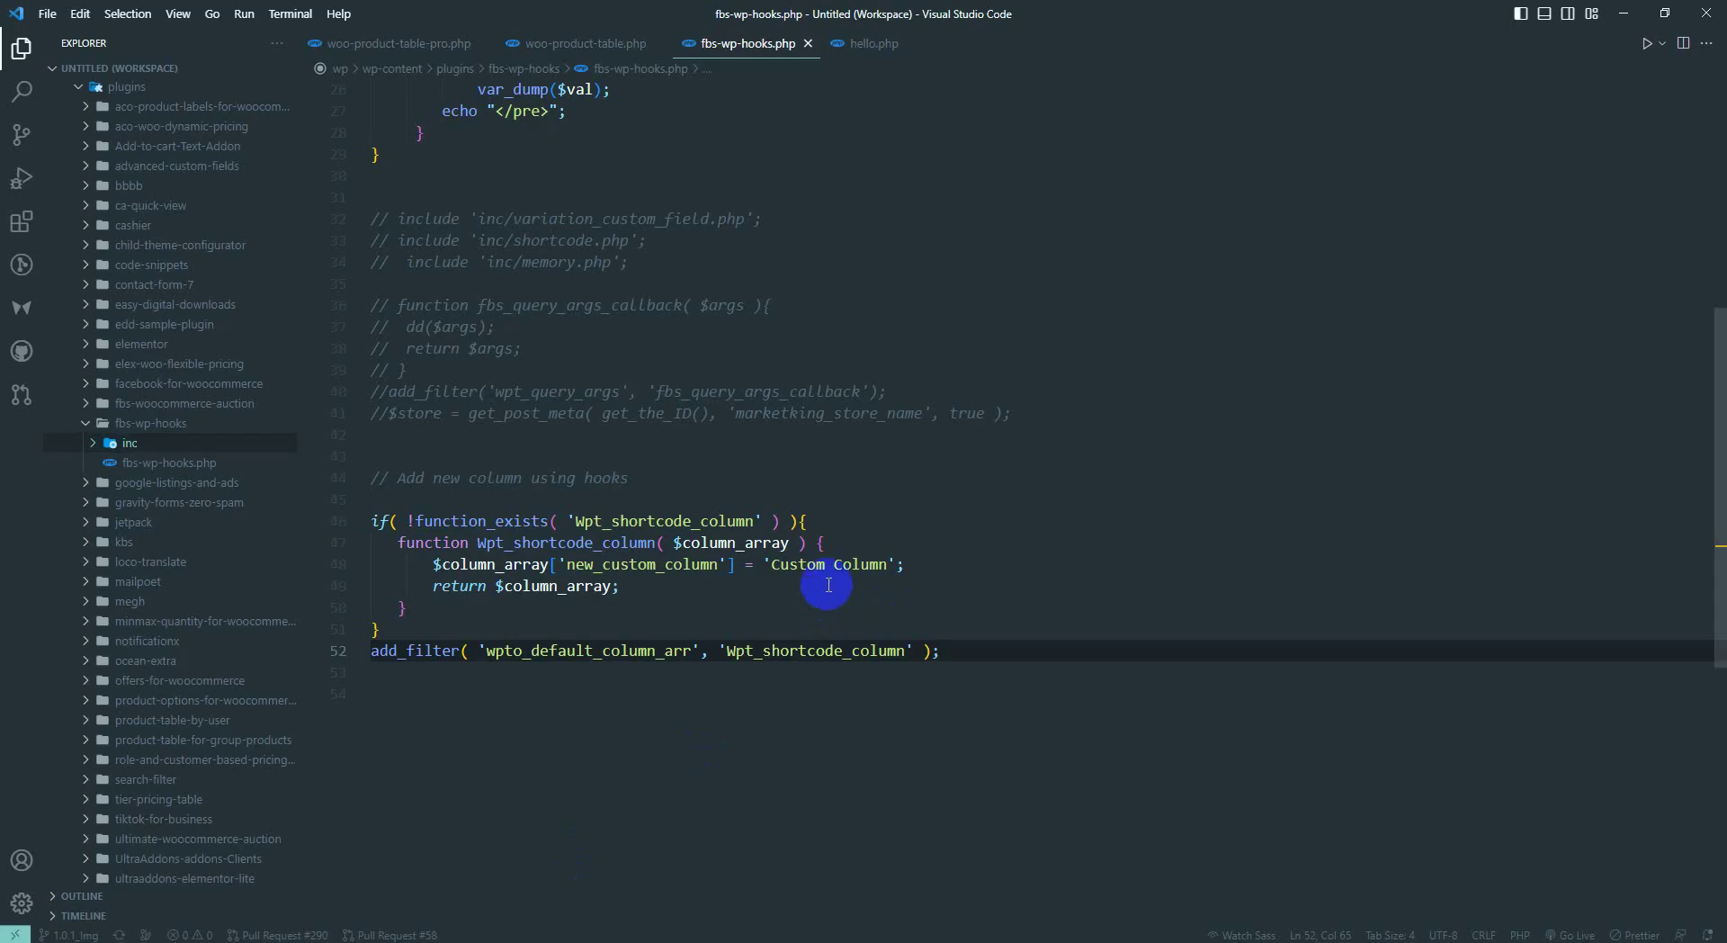
left_click_drag(769, 565, 886, 564)
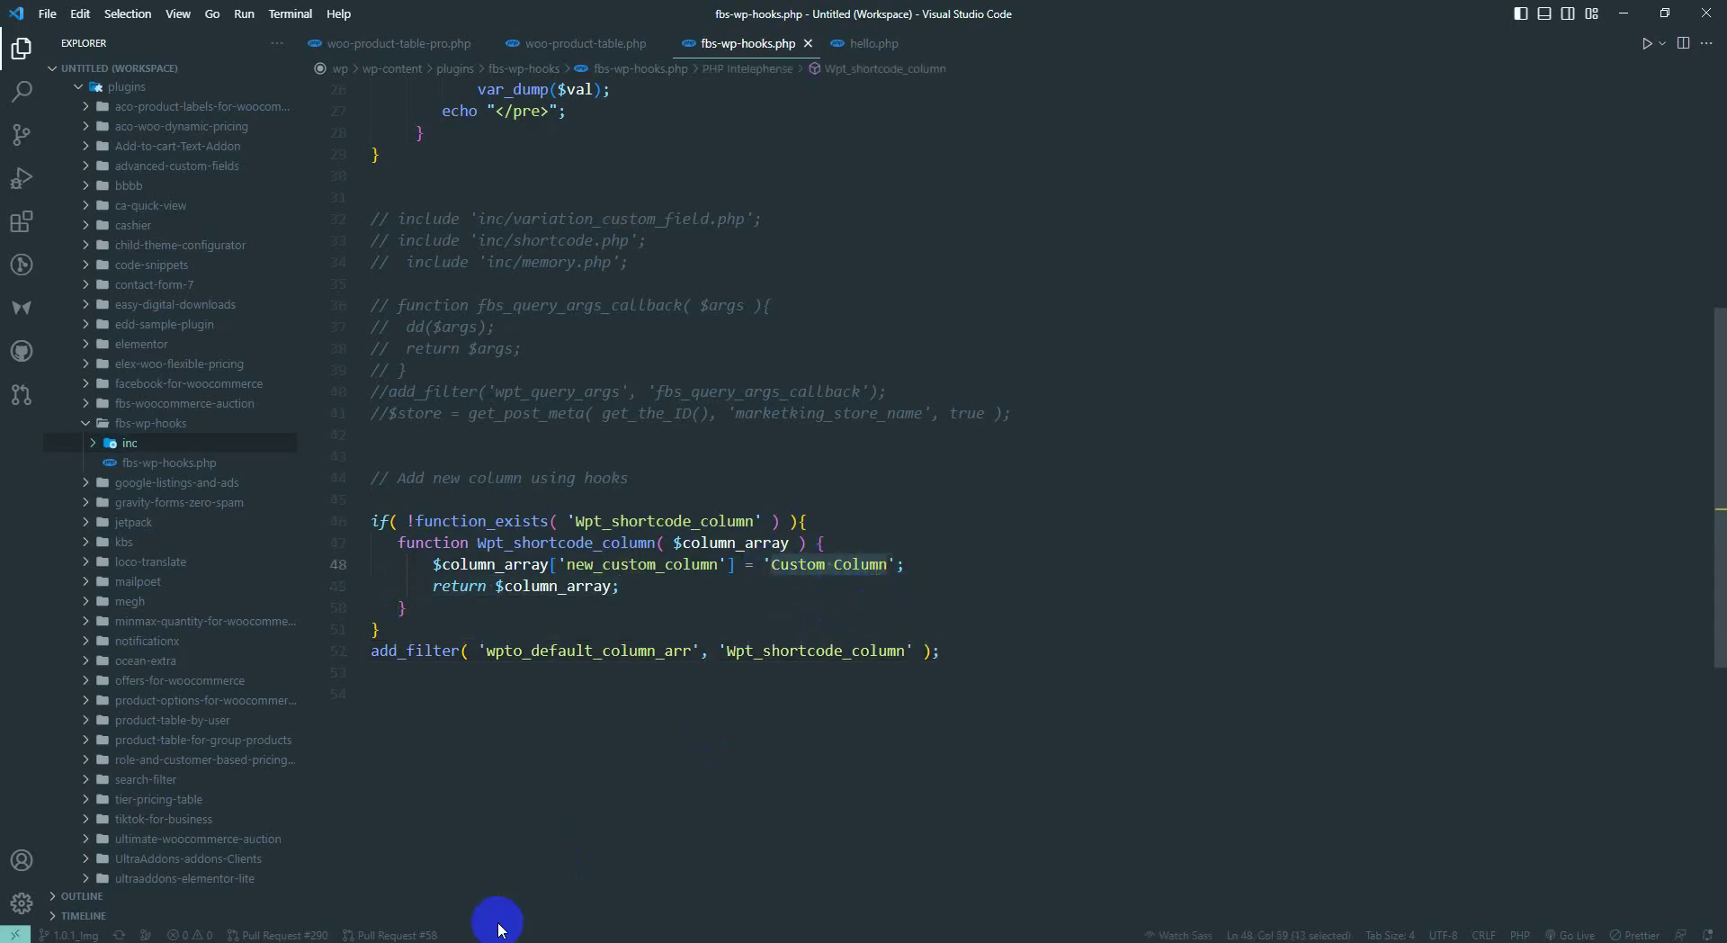
- Find Custom Column in the table editor and add it to table 'one'
key("alt+Tab")
key("ctrl+f")
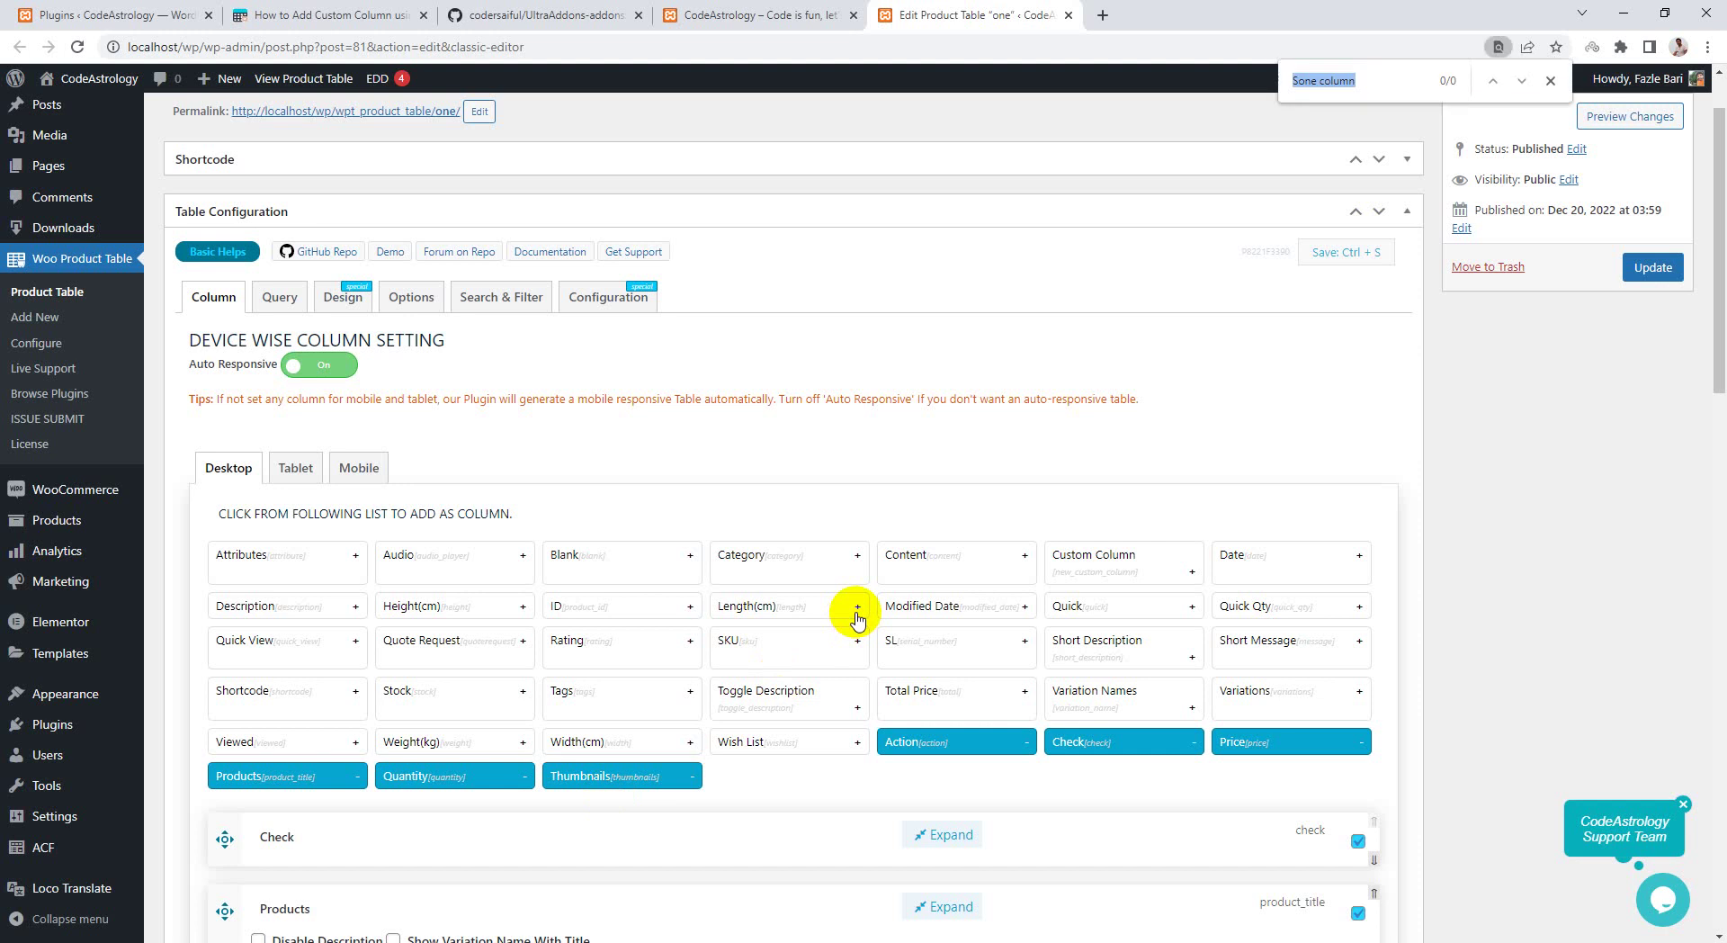
left_click(1547, 82)
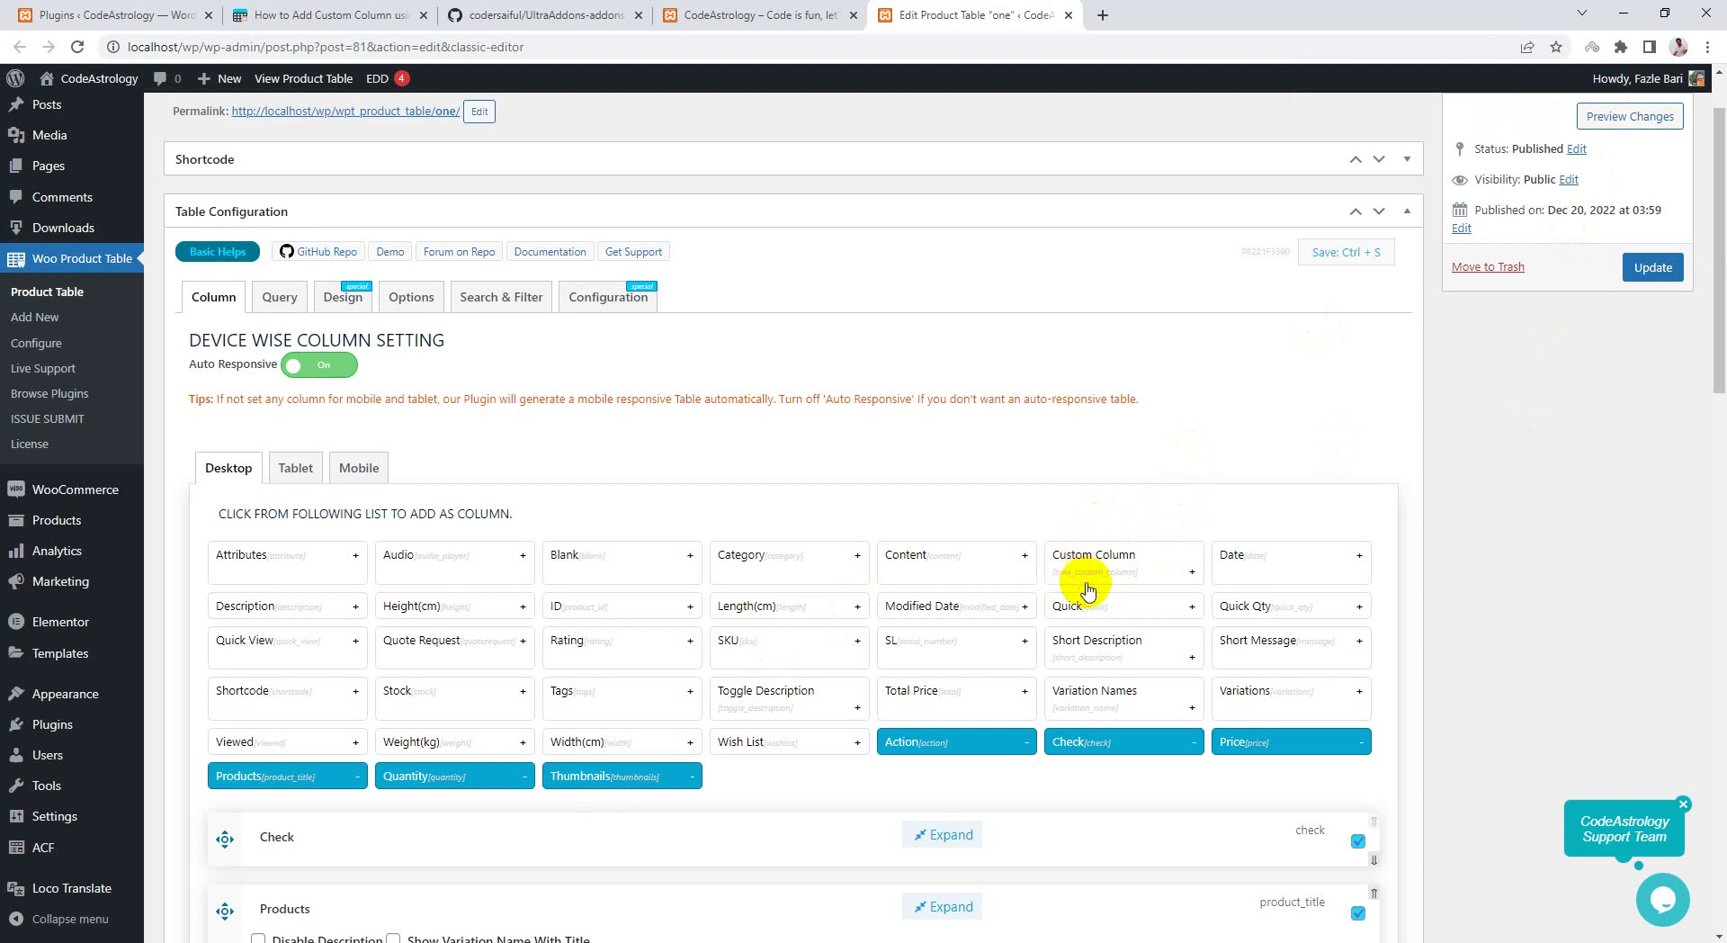
left_click(1071, 574)
- Drag Custom Column to the top of the column list and save the table
scroll(1120, 529, "down", 3)
scroll(1120, 529, "down", 5)
scroll(1125, 530, "down", 2)
scroll(944, 543, "up", 3)
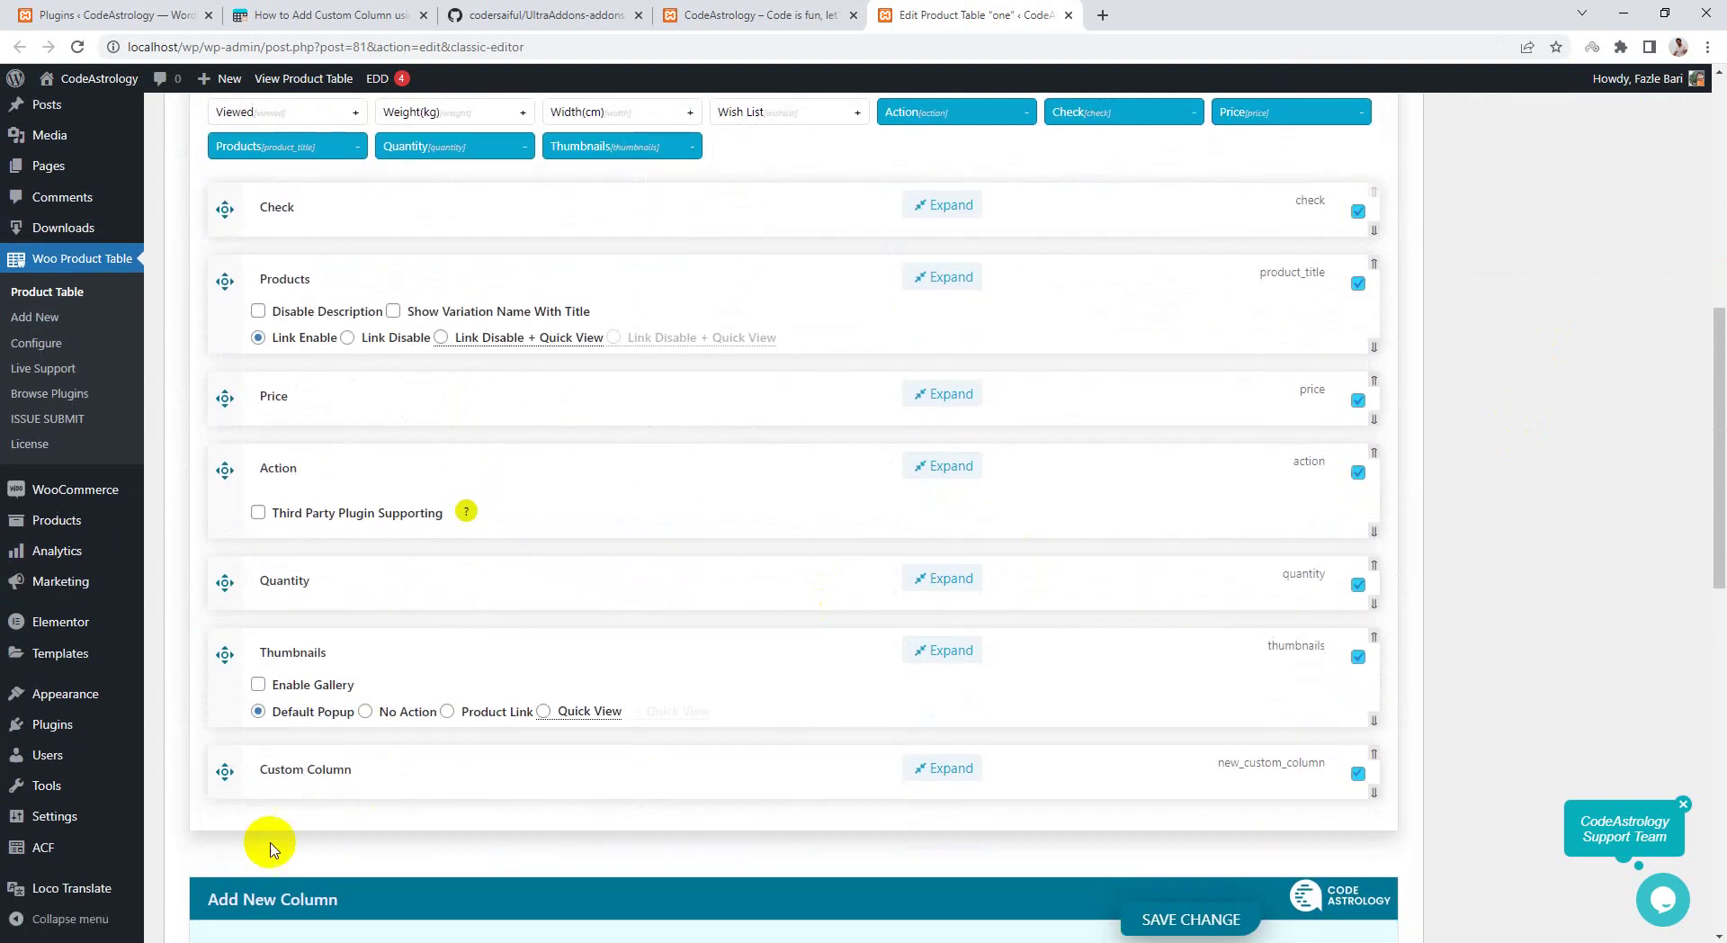
mouse_move(225, 771)
left_mouse_down()
mouse_move(258, 494)
mouse_move(238, 391)
left_mouse_up()
scroll(1214, 477, "down", 1)
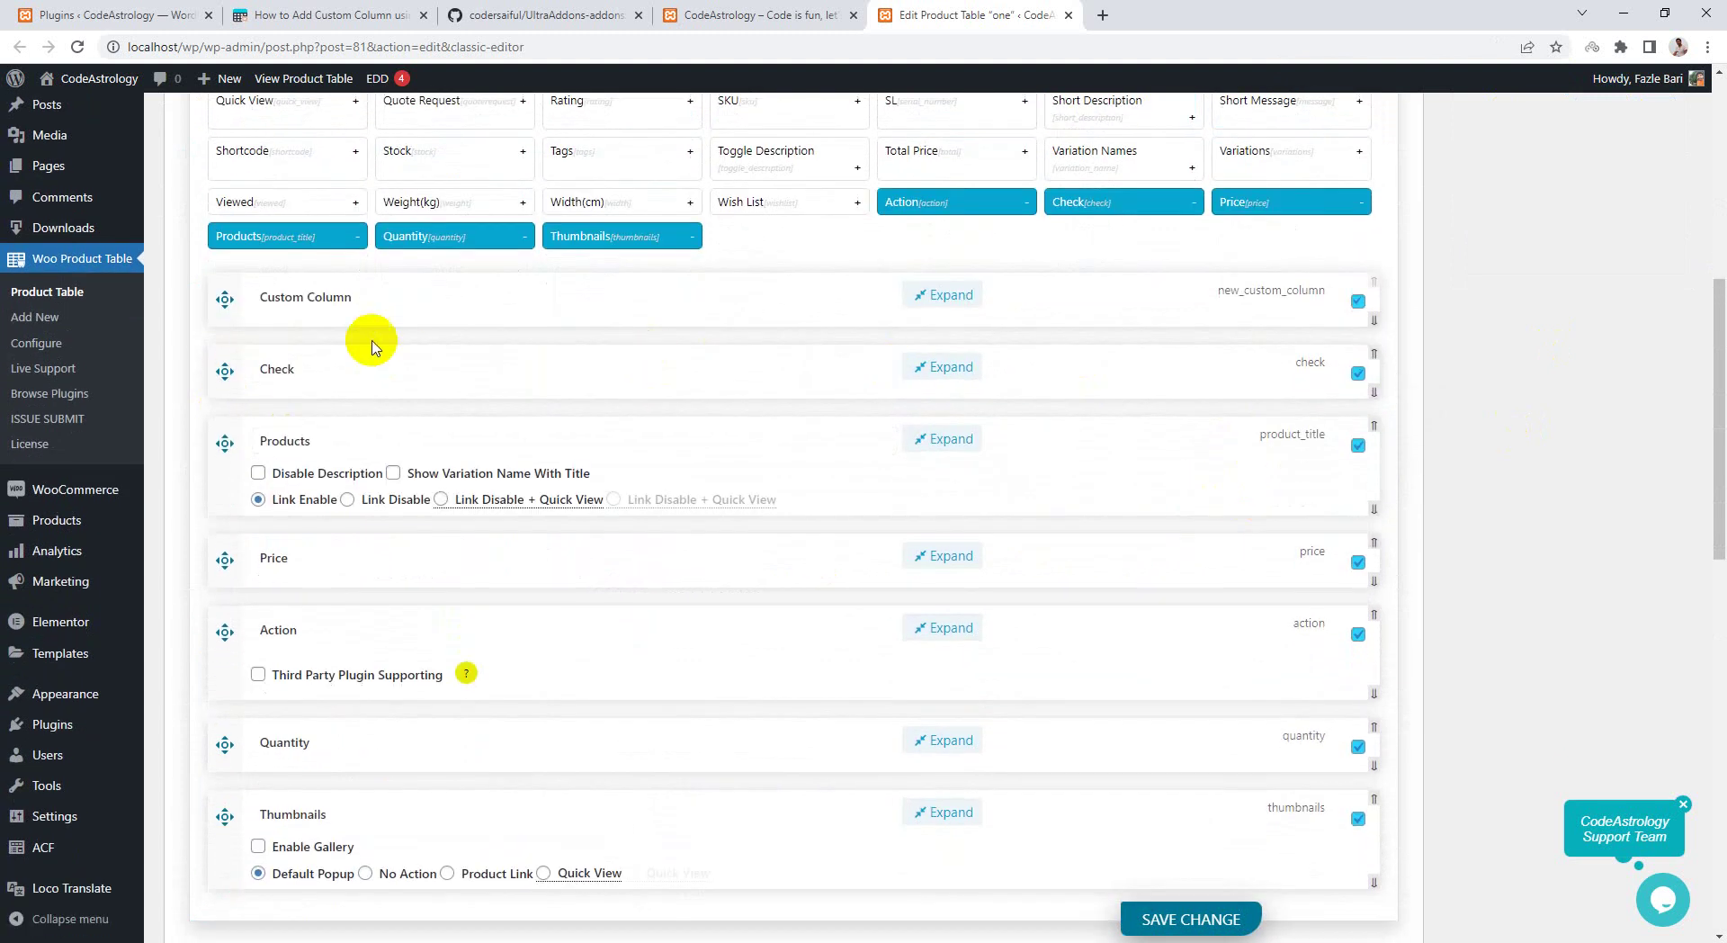
left_click(1187, 914)
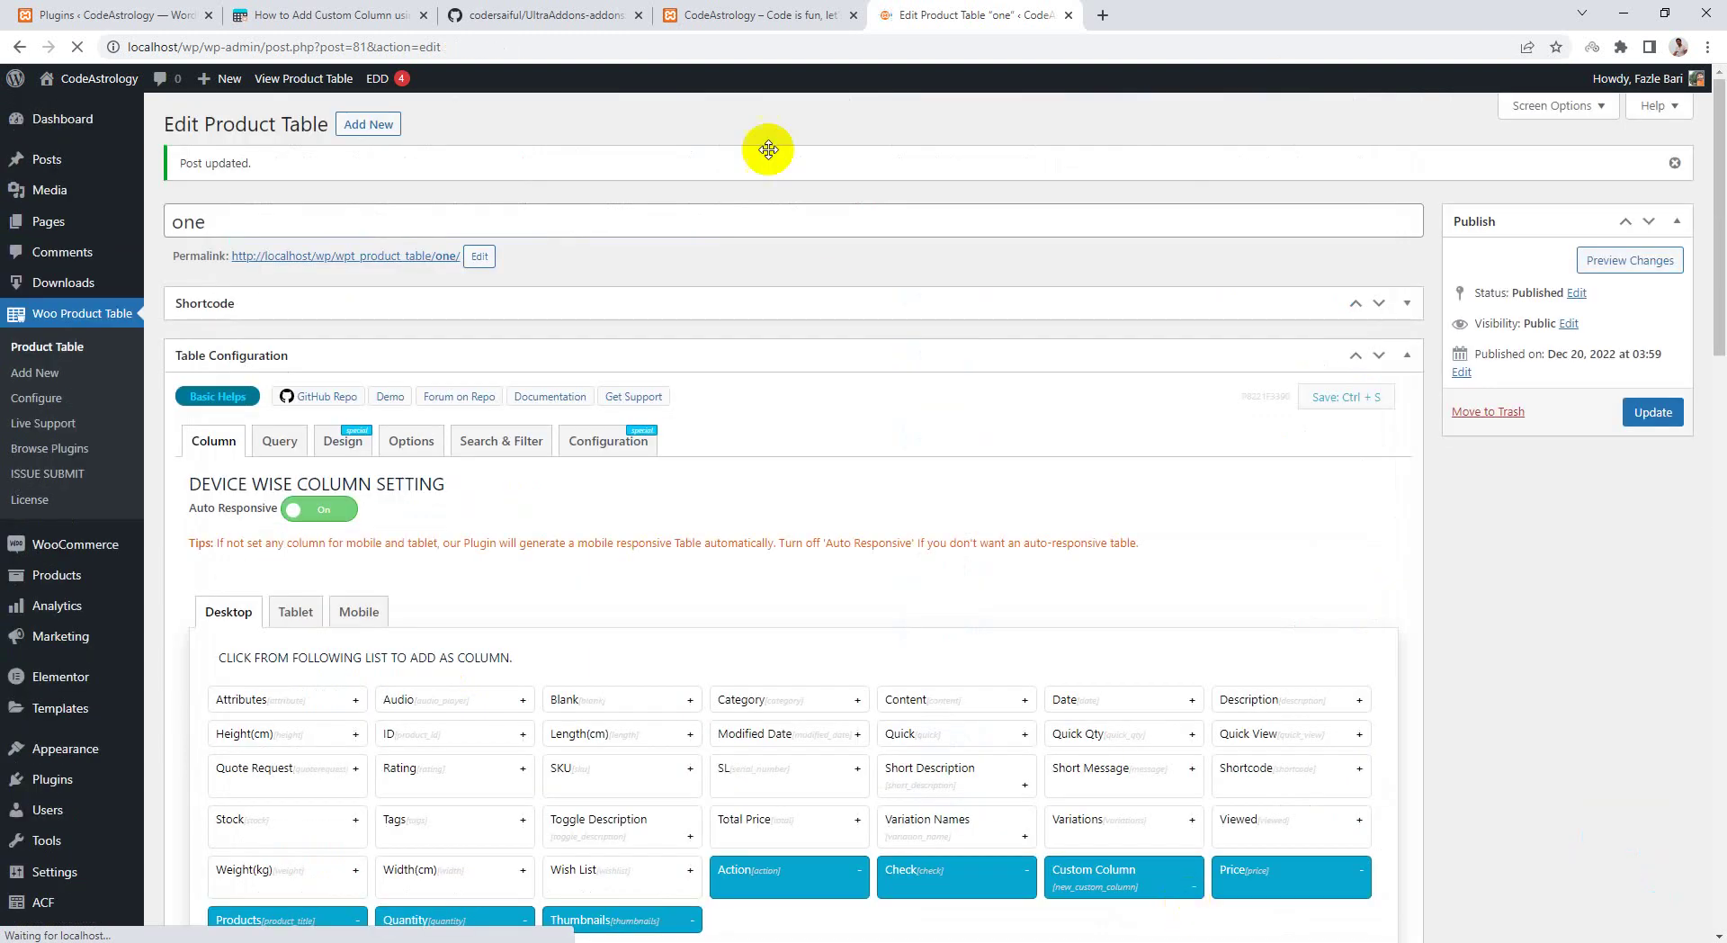
- Reload the storefront and confirm the table header now starts with an empty Custom Column
left_click(715, 15)
right_click(70, 257)
left_click(100, 306)
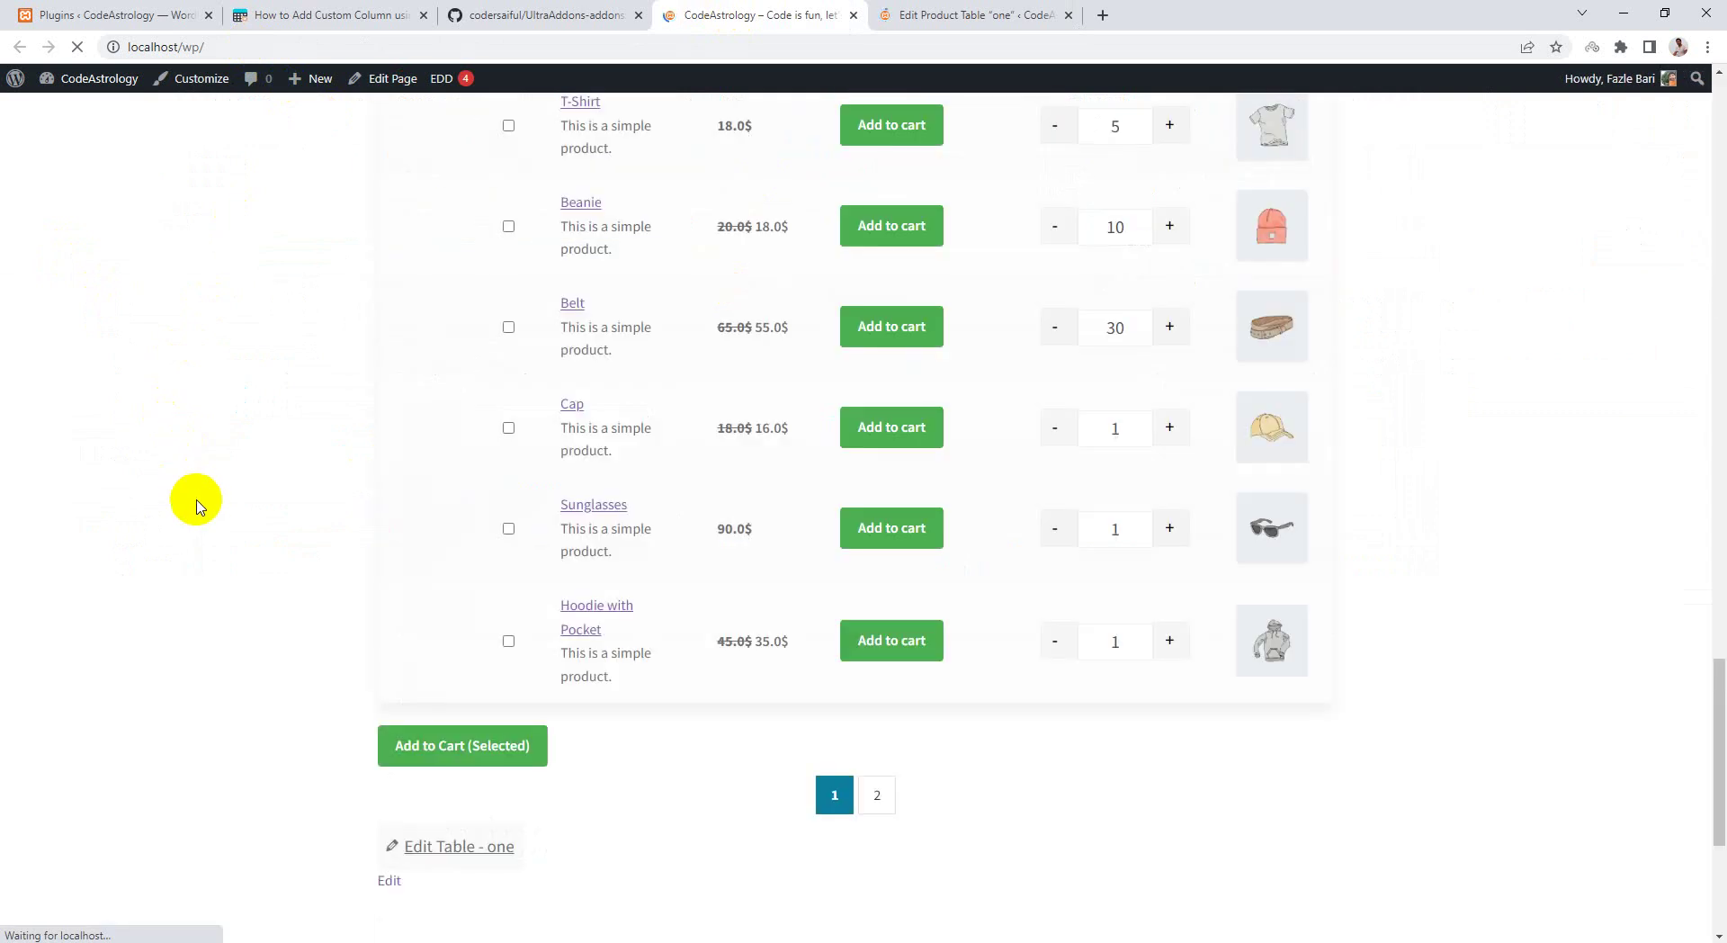
scroll(197, 502, "up", 6)
scroll(194, 500, "up", 4)
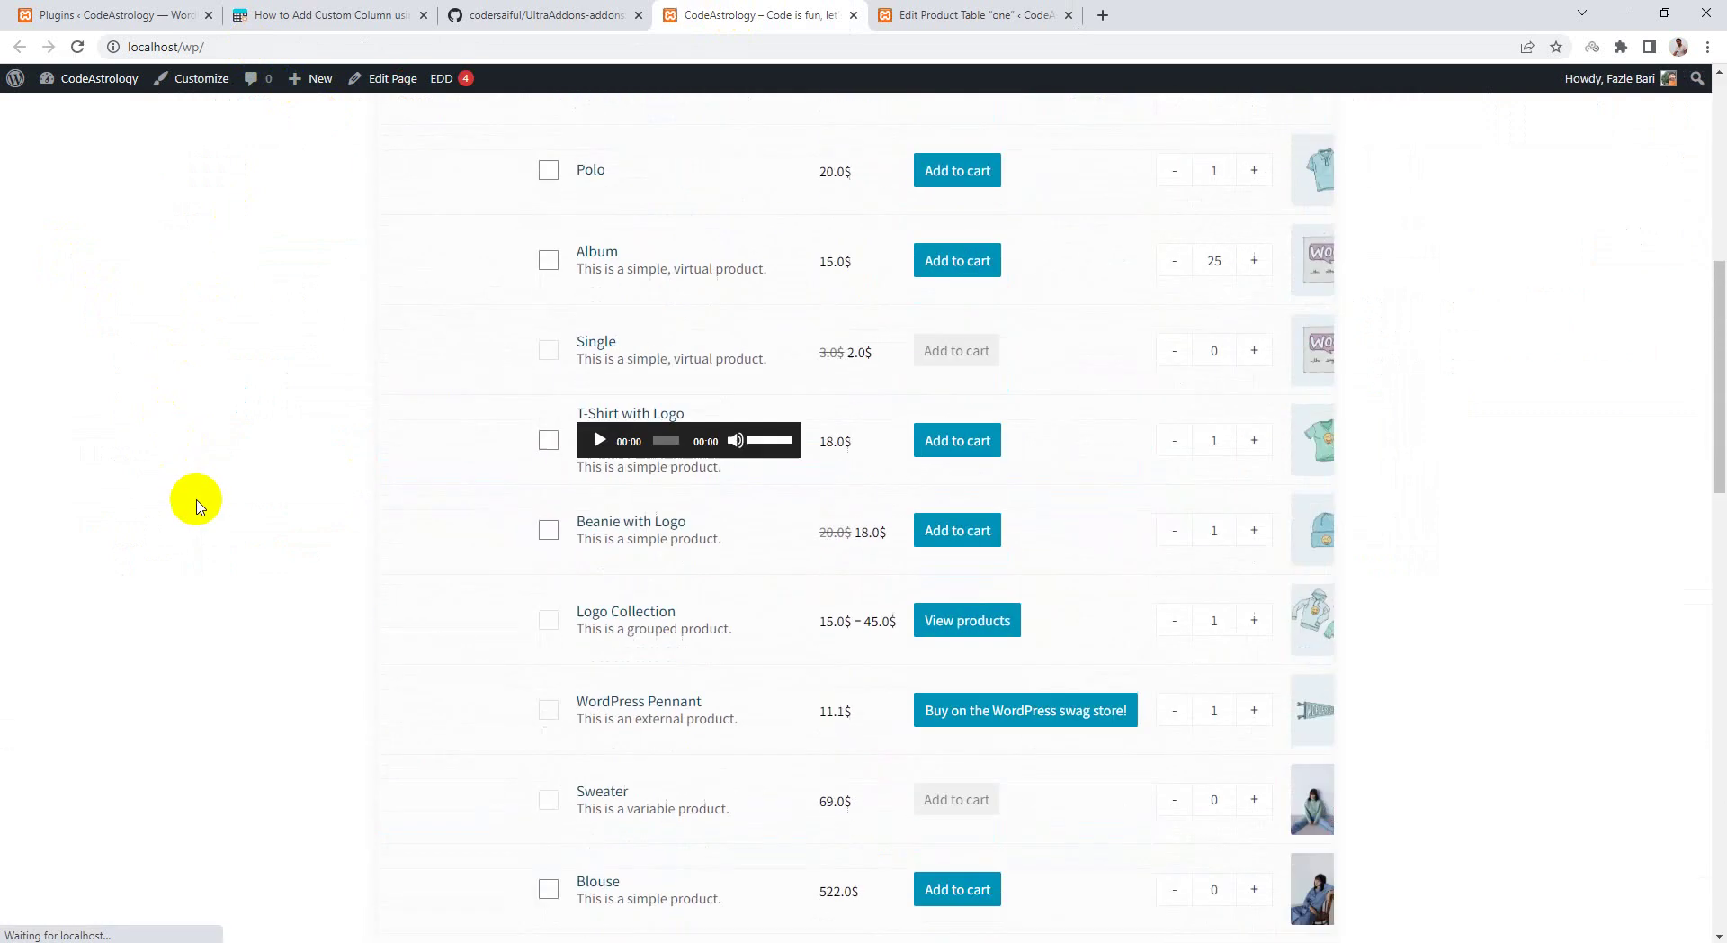
scroll(203, 513, "up", 7)
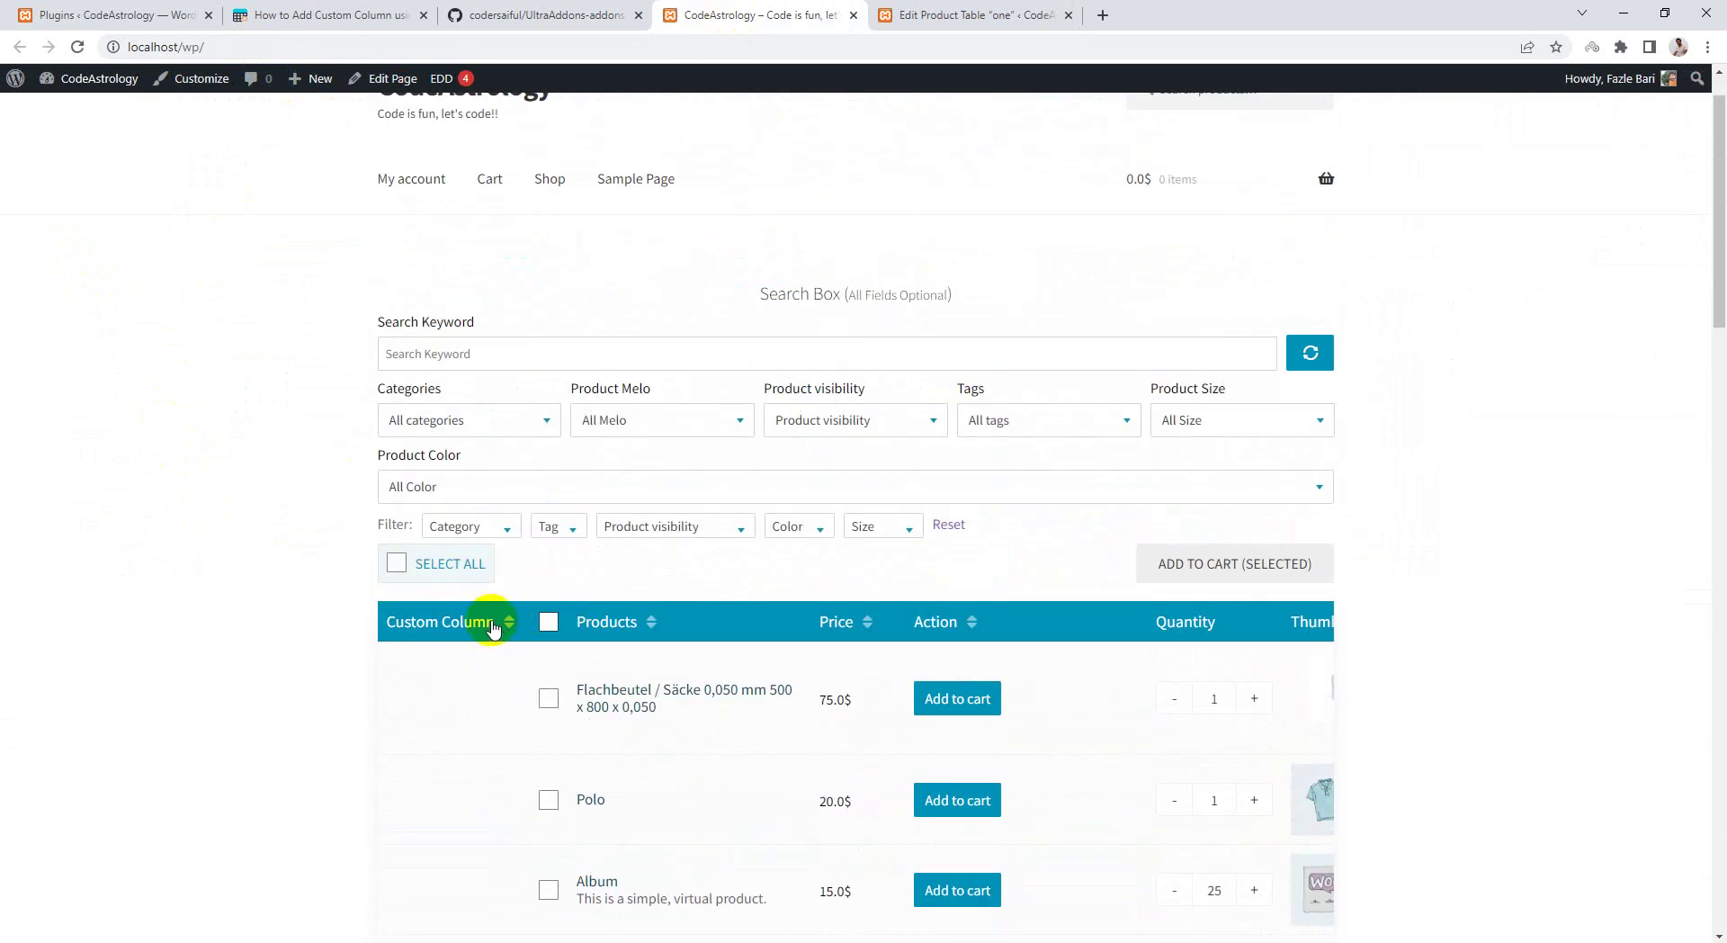
- Return to the table editor and expand the Check column's settings
left_click(913, 15)
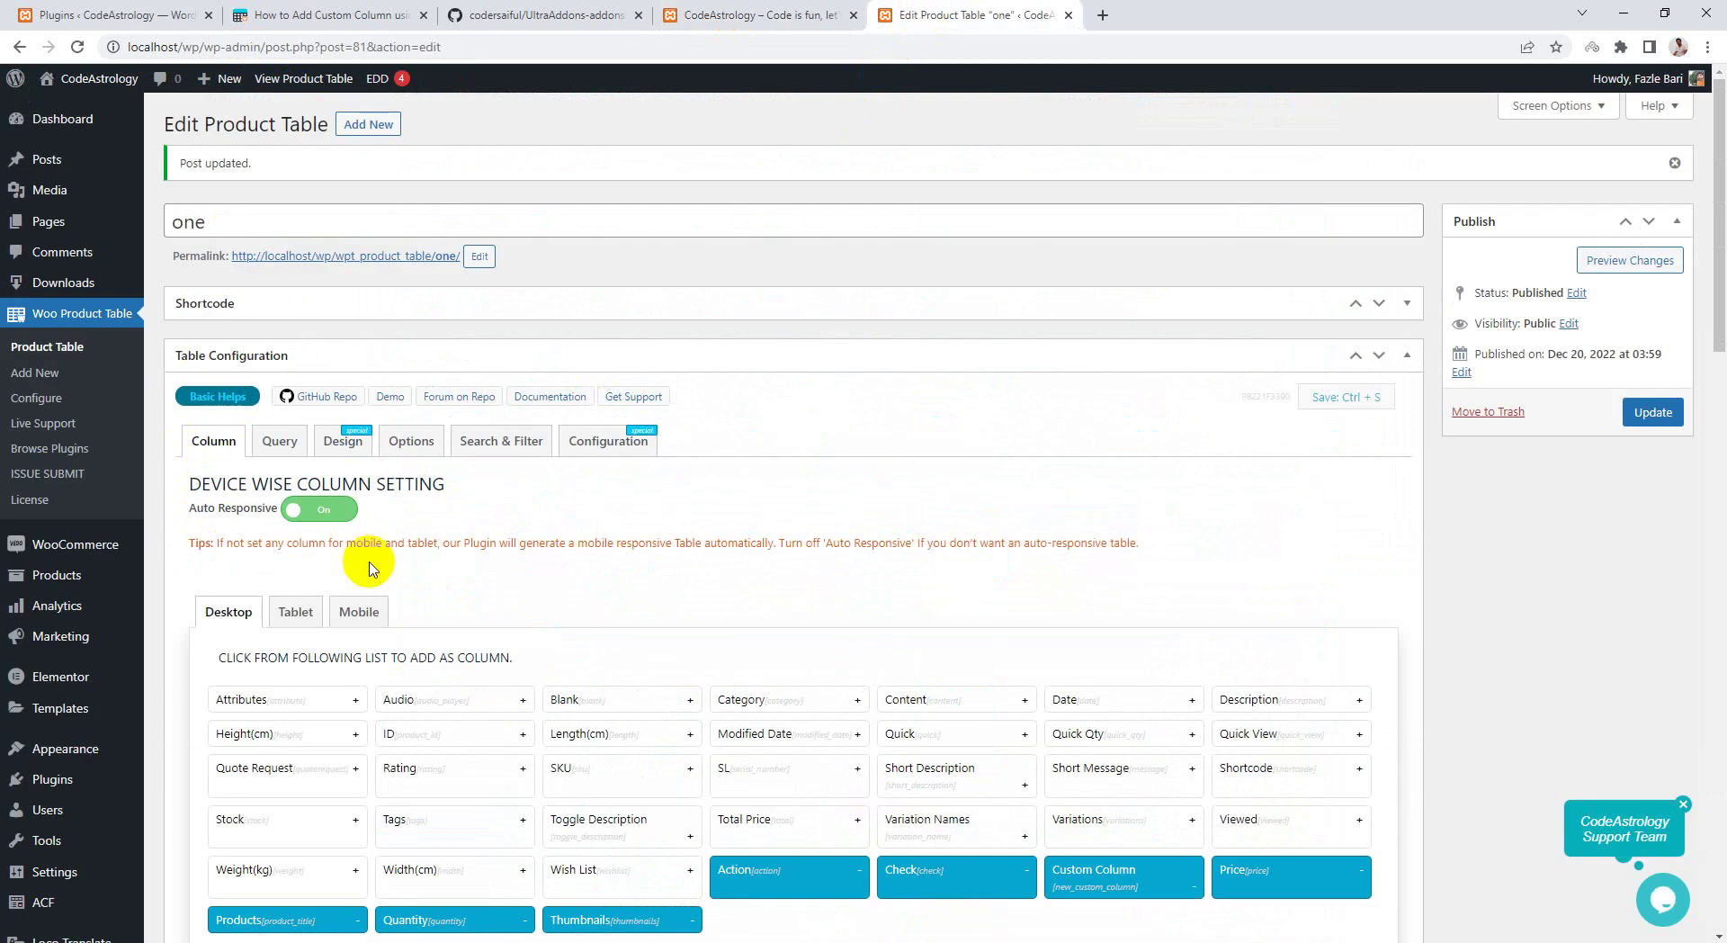
scroll(362, 584, "down", 5)
scroll(360, 583, "down", 3)
left_click(405, 336)
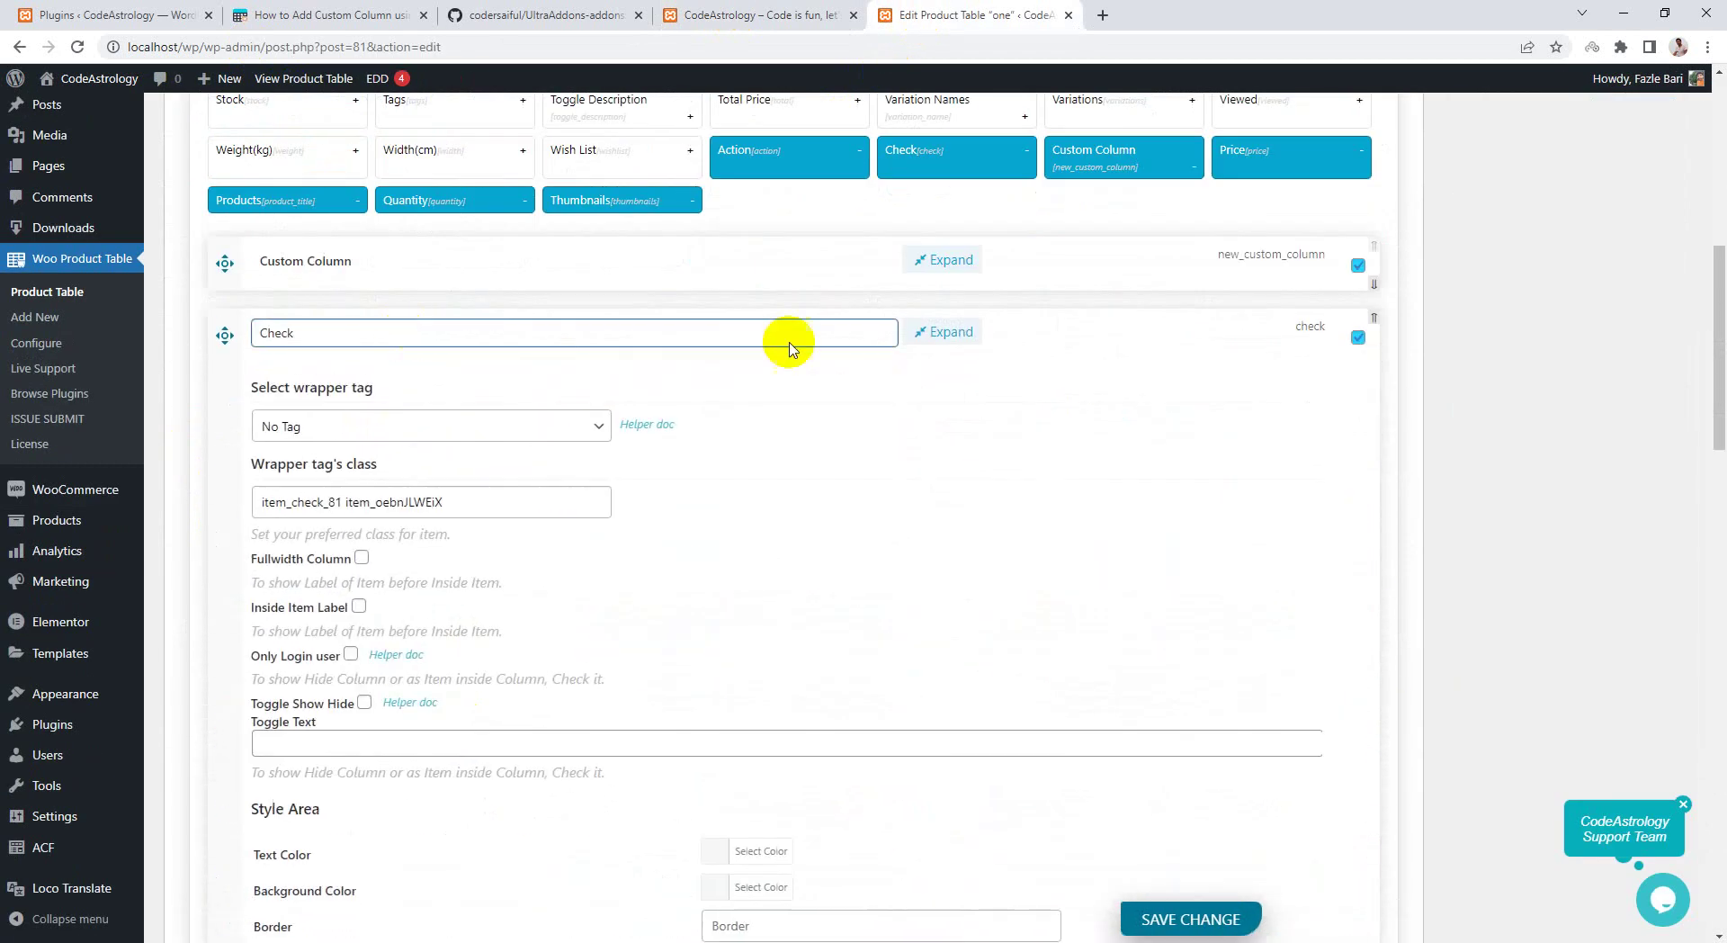
- Review the expanded Check column settings, including its Toggle Text option
scroll(940, 547, "down", 5)
scroll(948, 558, "down", 3)
scroll(959, 559, "up", 3)
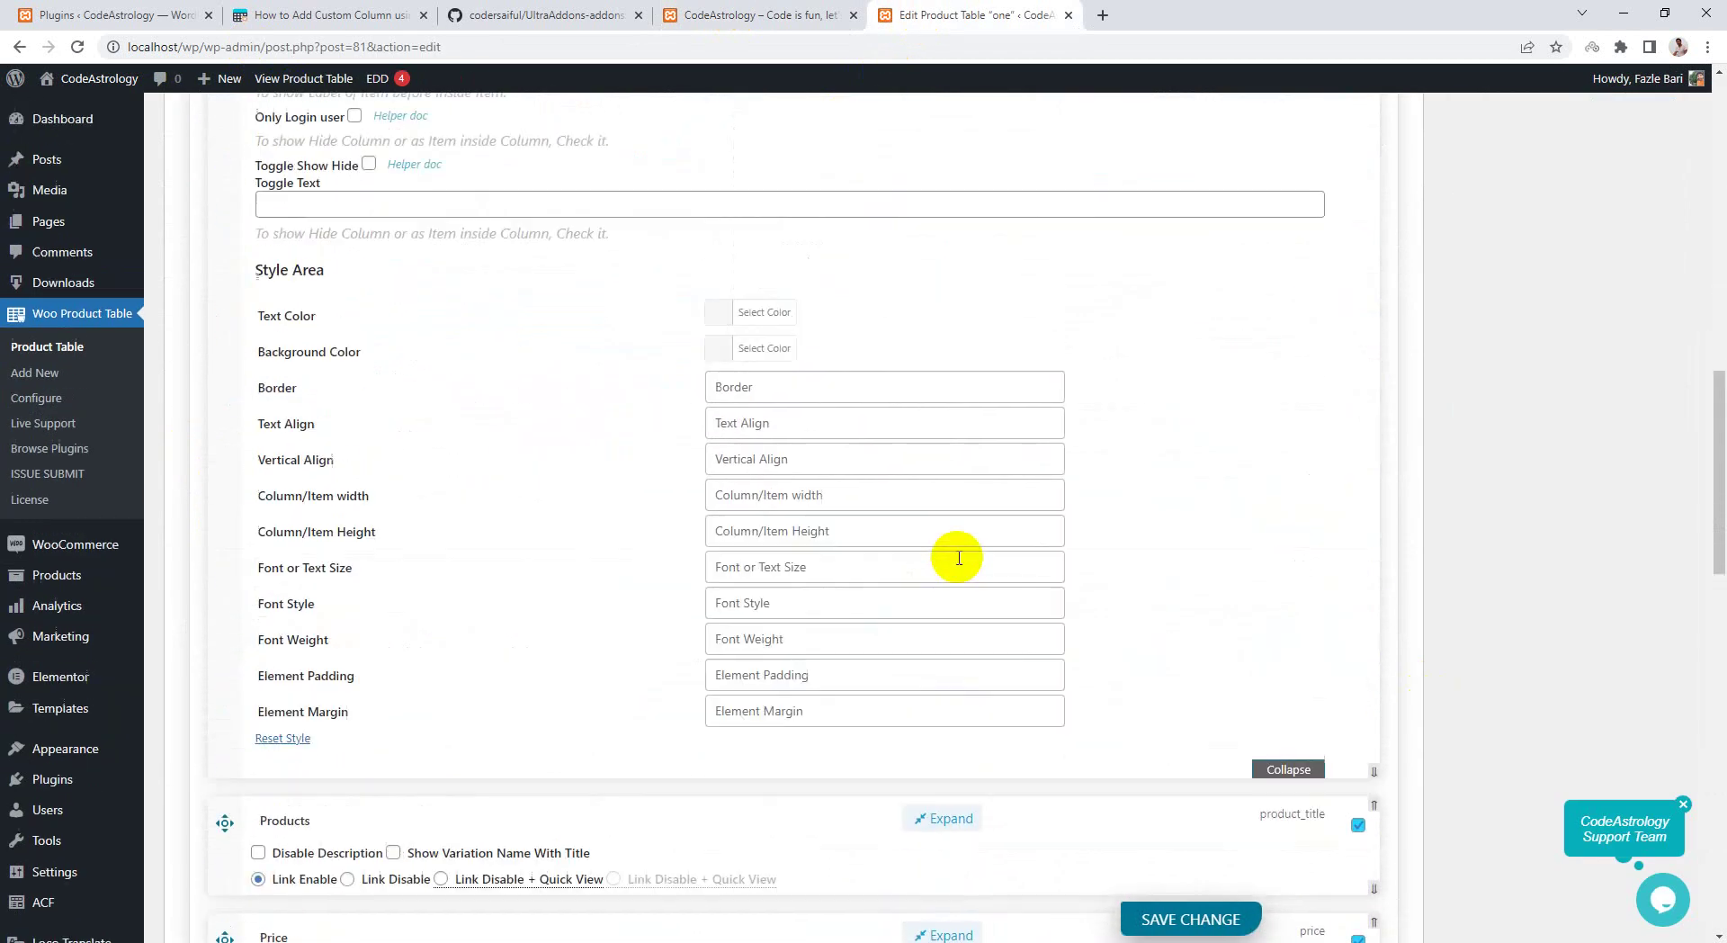
scroll(959, 559, "up", 4)
left_click(384, 660)
scroll(462, 521, "down", 1)
scroll(513, 474, "down", 2)
scroll(450, 450, "up", 4)
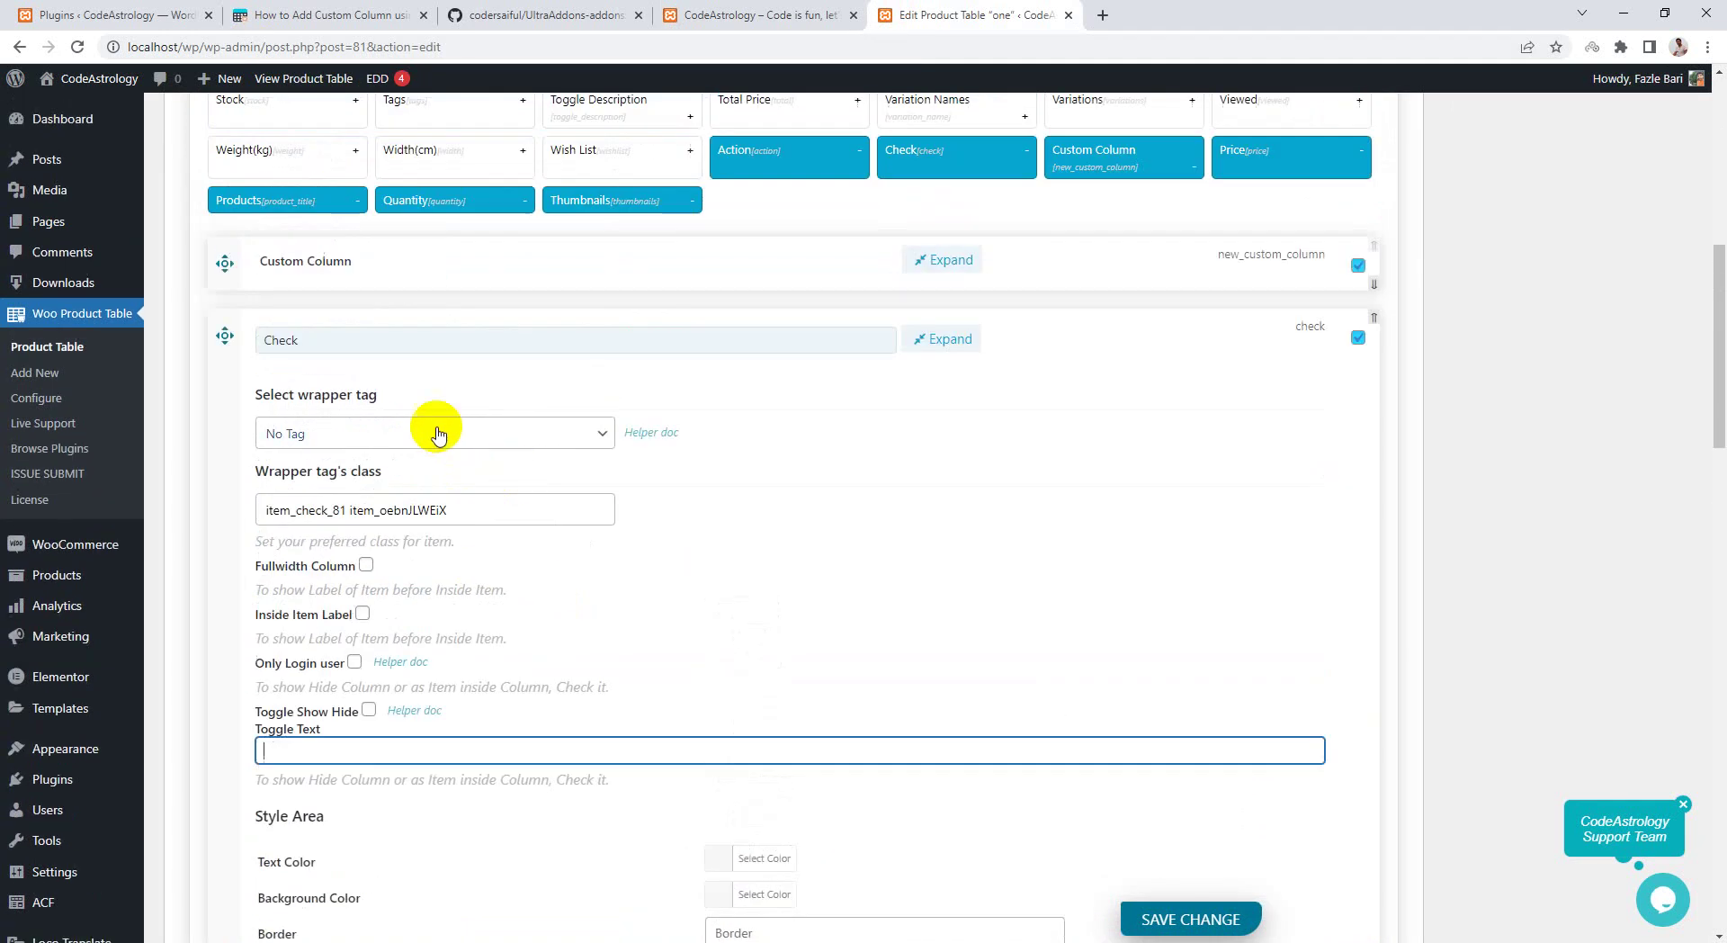
scroll(362, 436, "up", 2)
- Inspect the Check column's Border and Text Align fields, then return to the storefront table
scroll(813, 617, "down", 3)
scroll(821, 617, "down", 2)
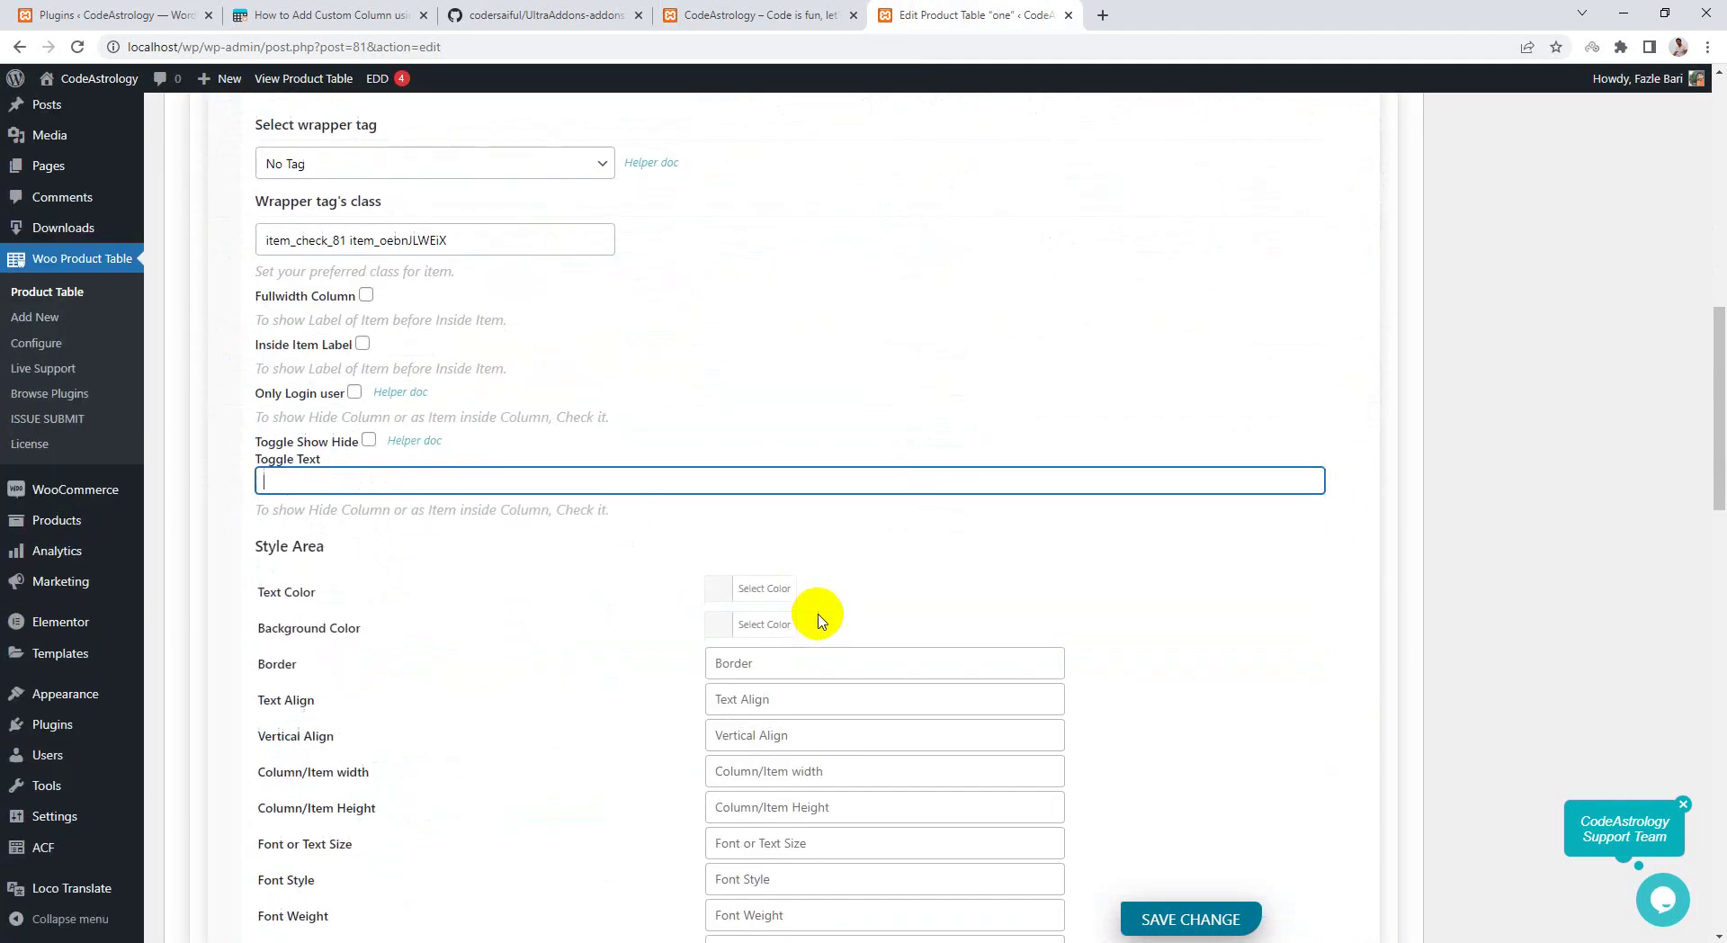
scroll(821, 617, "down", 2)
left_click(733, 483)
left_click(746, 519)
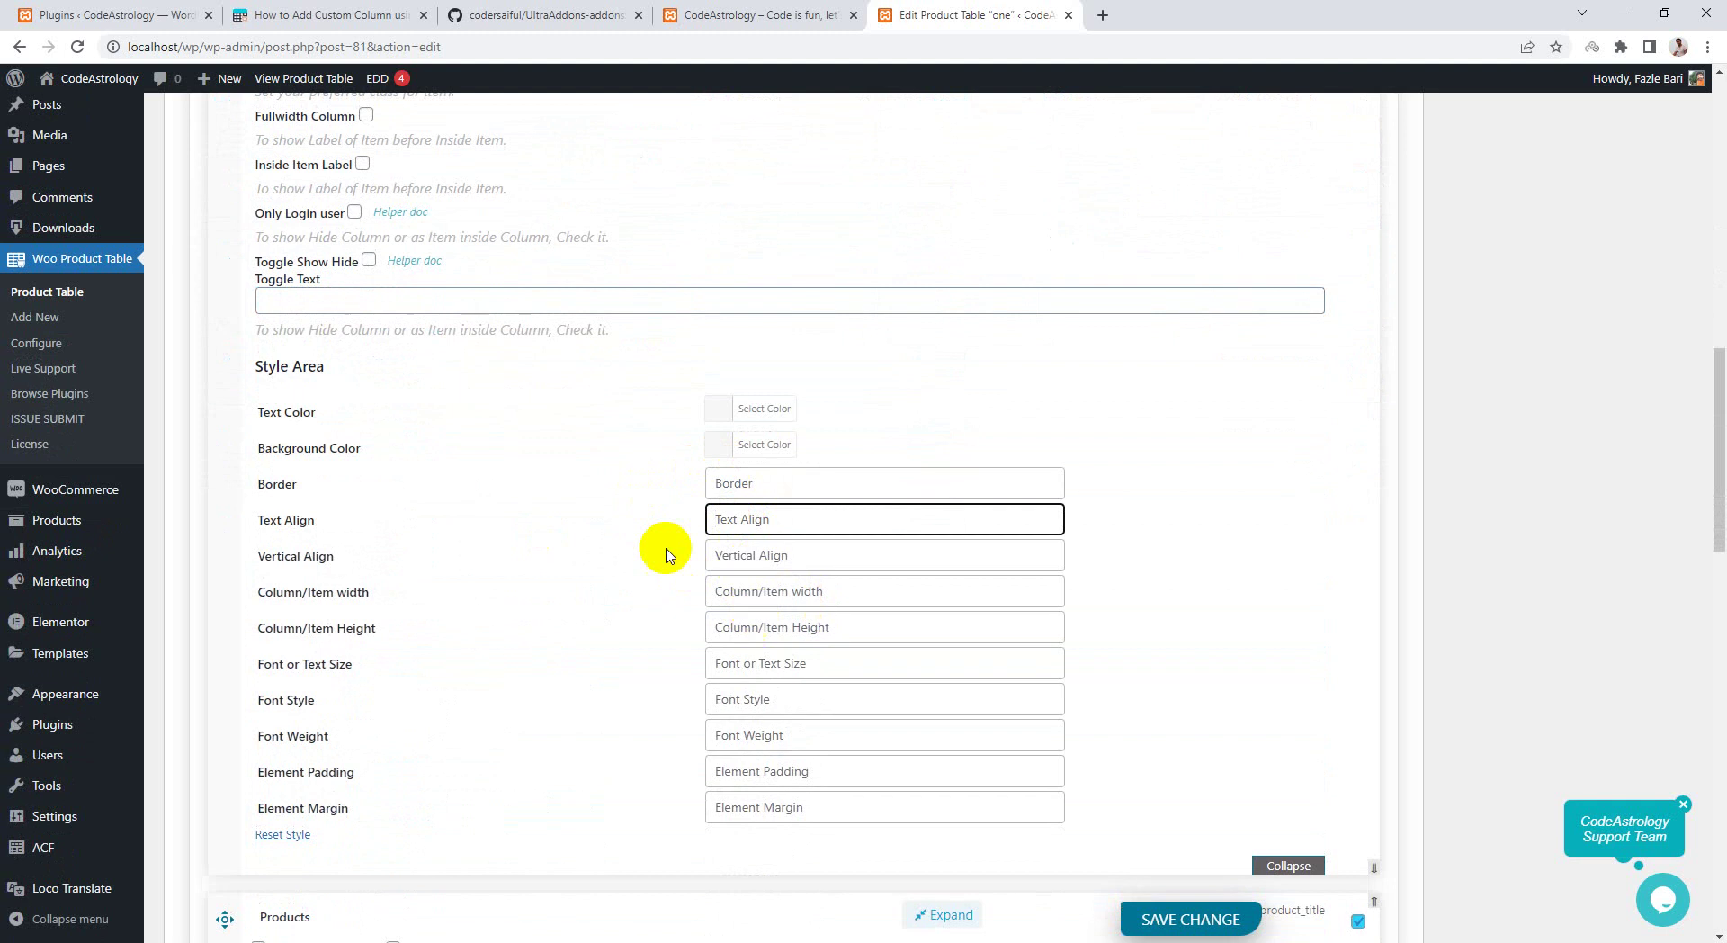
scroll(653, 546, "up", 3)
scroll(666, 542, "up", 1)
scroll(692, 576, "up", 1)
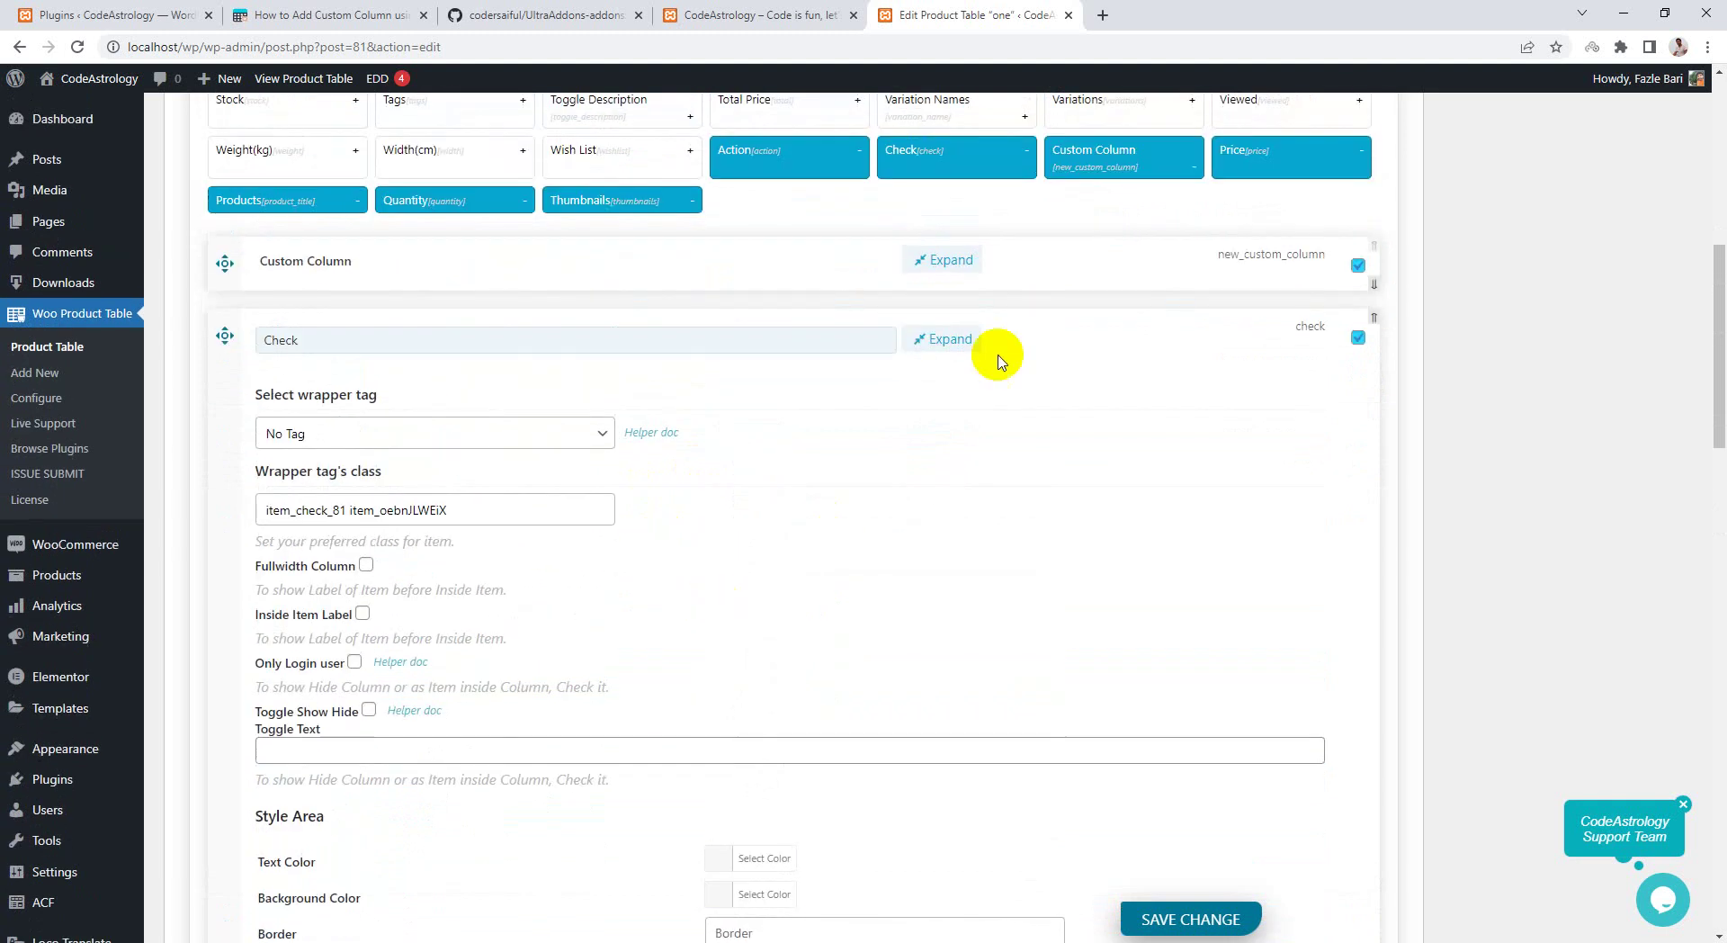
left_click(730, 10)
scroll(382, 772, "down", 2)
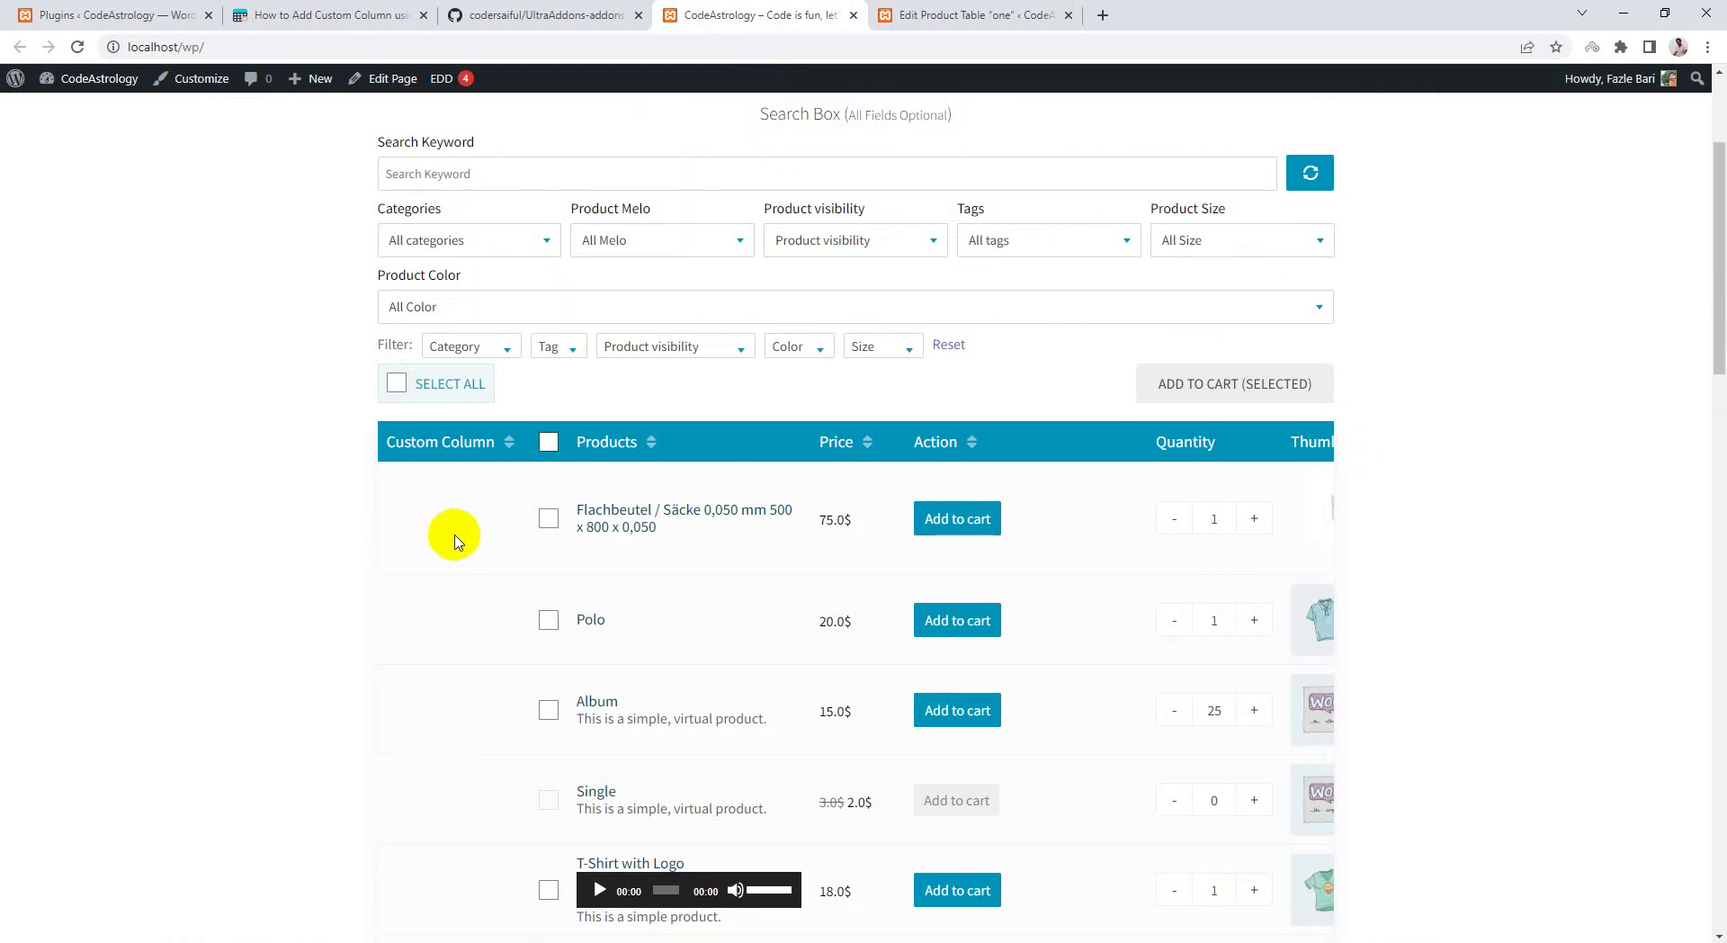
- Go to the custom column tutorial and inspect the wpto_template_loc_item_new_shortcode filter
left_click(969, 15)
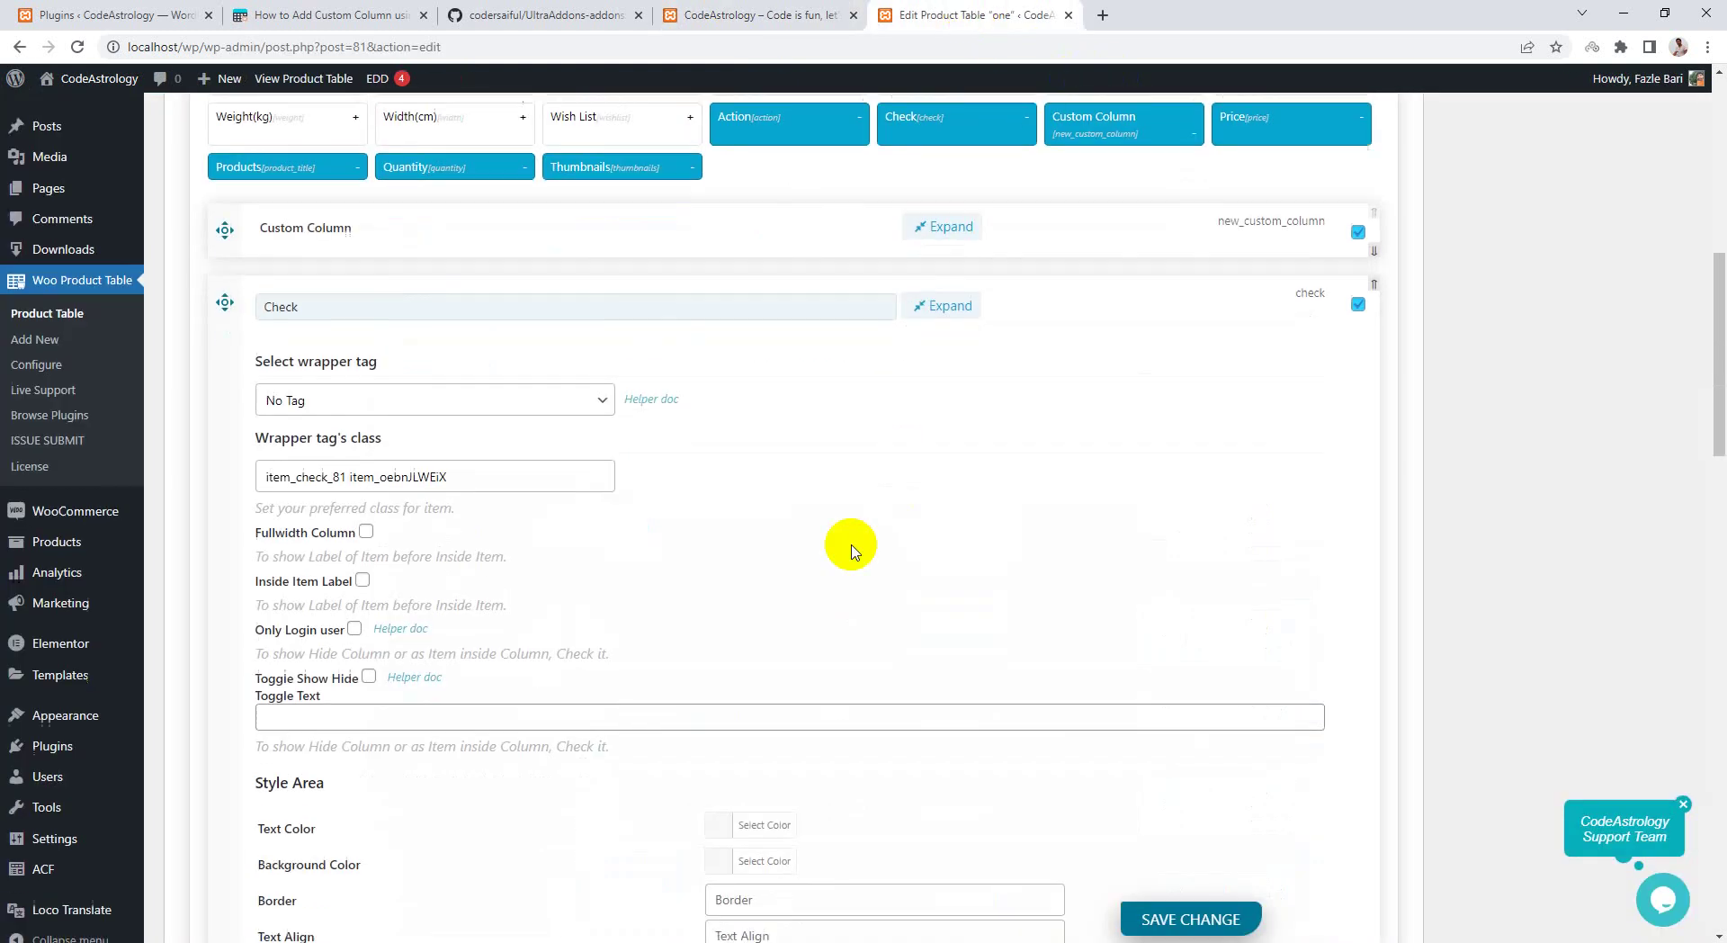
left_click(692, 13)
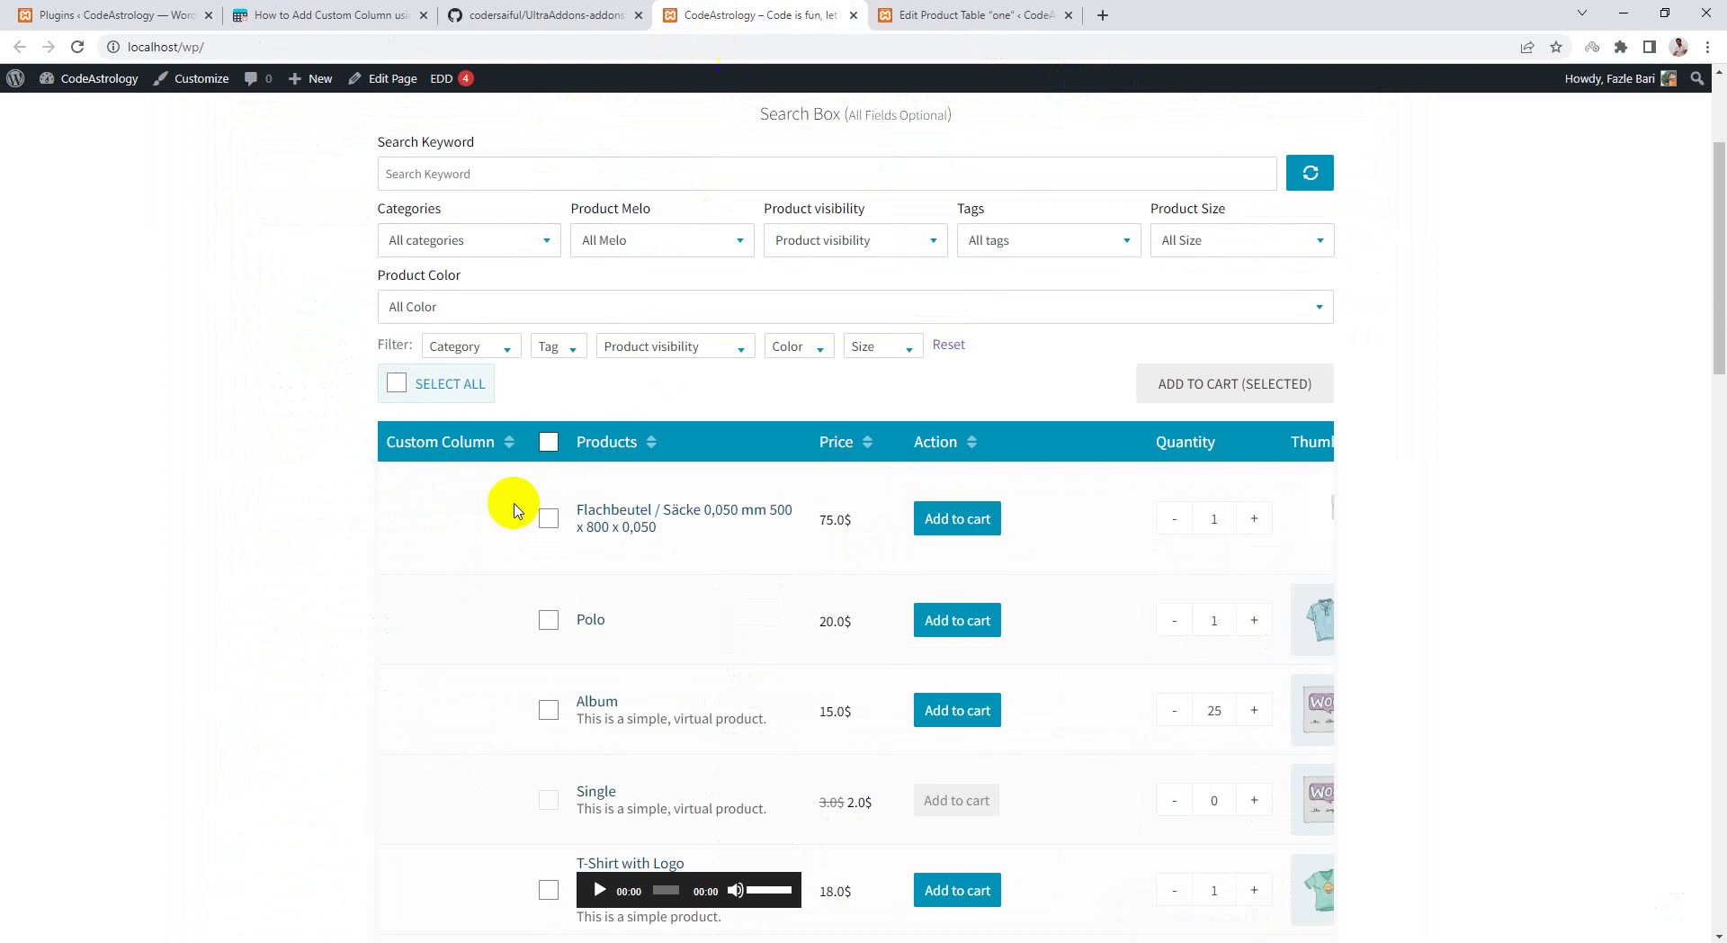
left_click(586, 9)
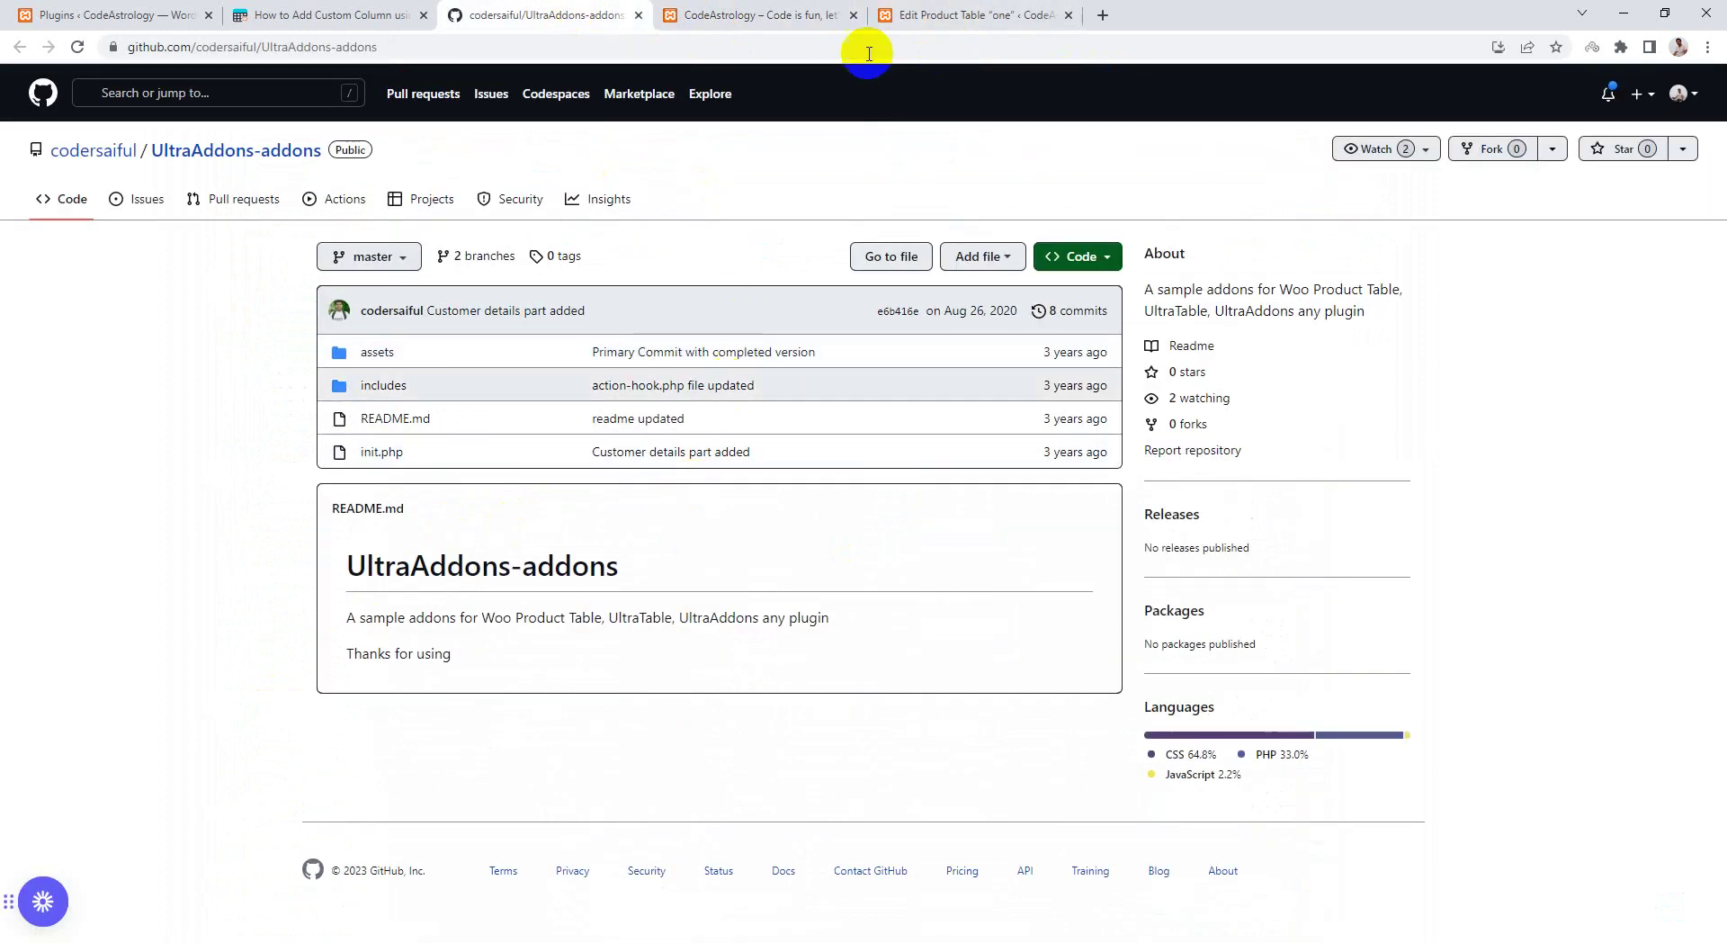
left_click(367, 13)
scroll(869, 518, "down", 2)
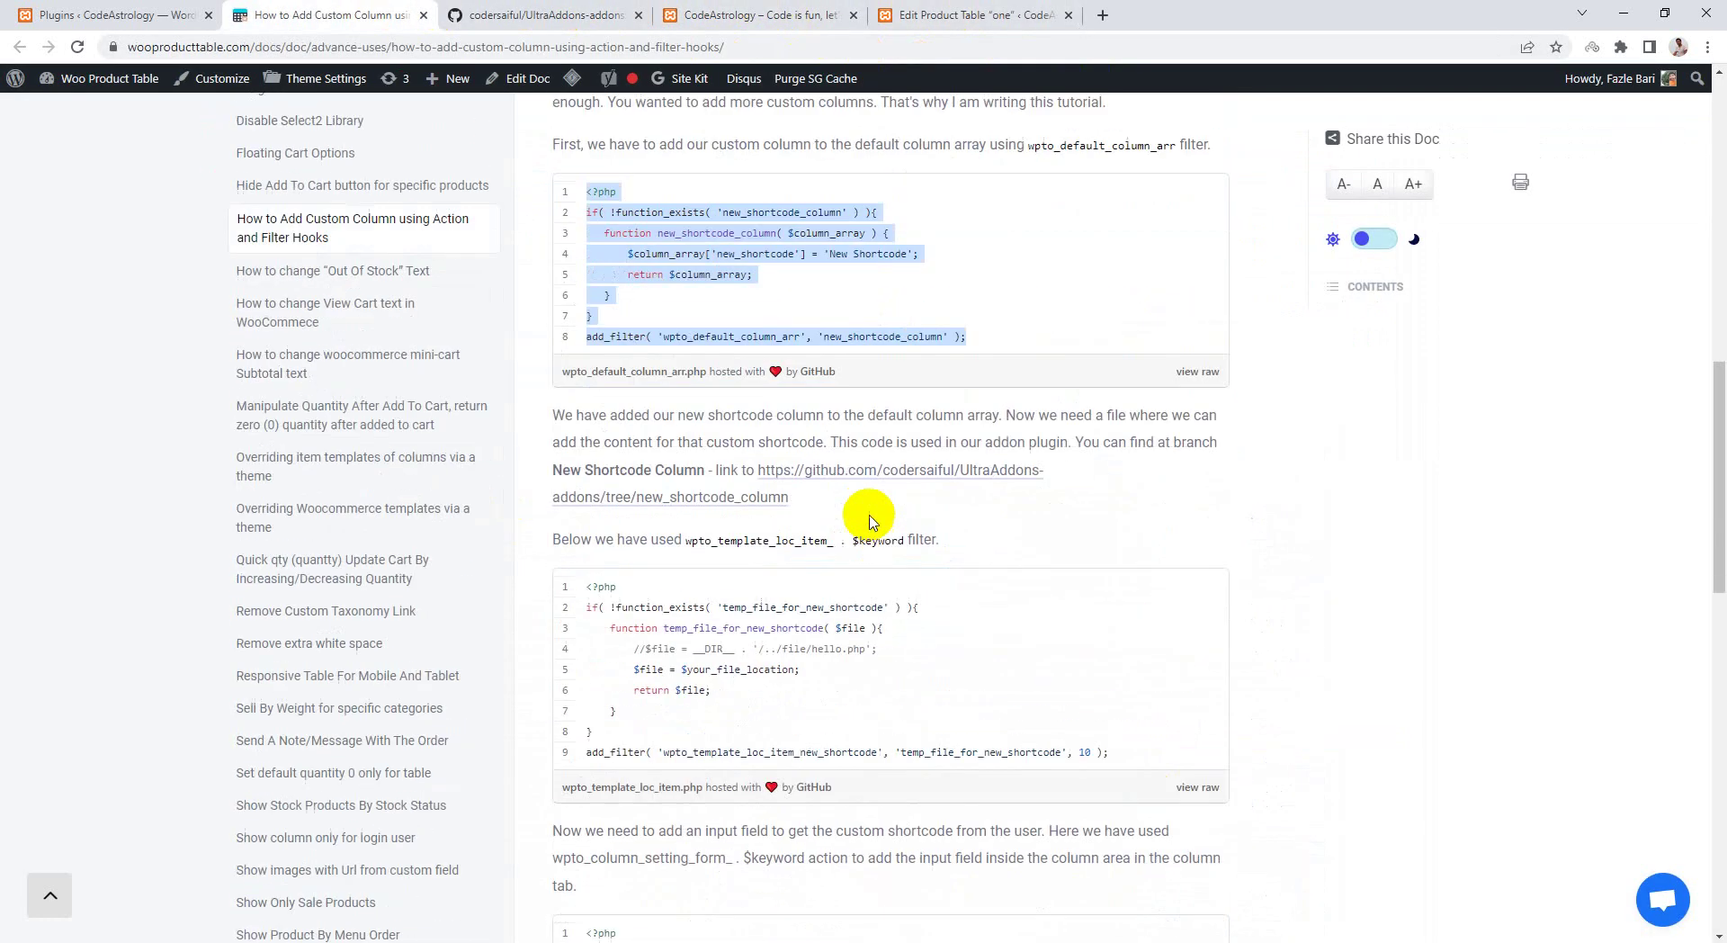
scroll(869, 521, "down", 1)
left_click(833, 627)
double_click(697, 663)
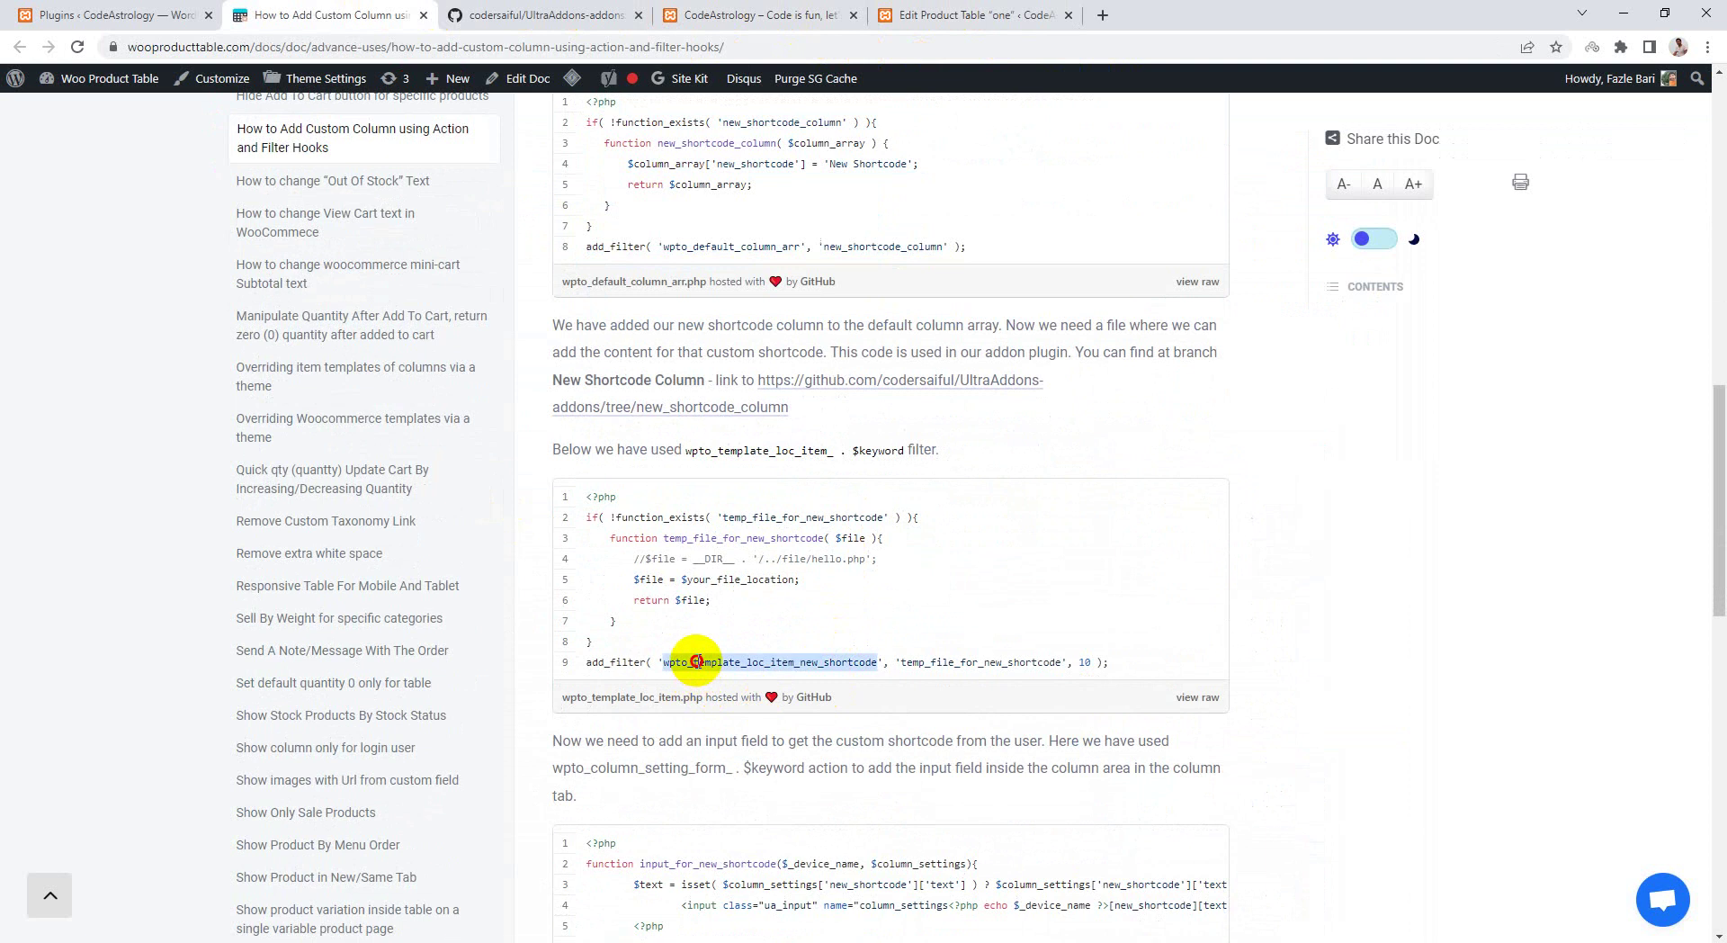
left_click(891, 665)
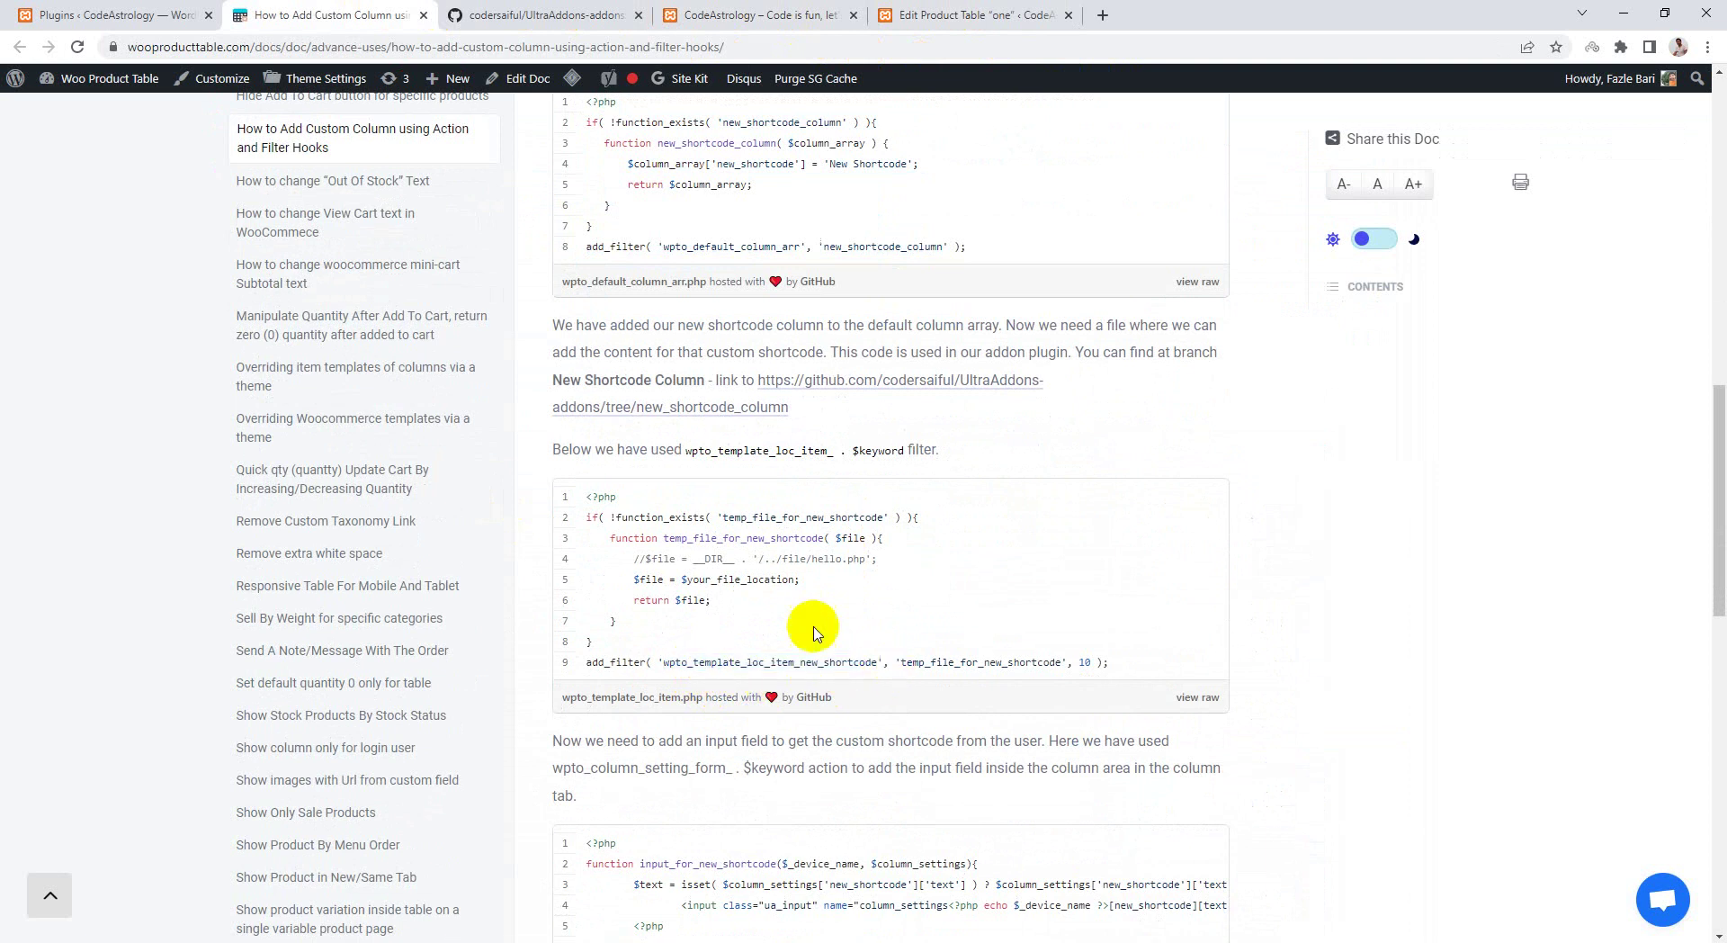
- Copy the tutorial's second code snippet and place the caret on line 53 in VS Code
scroll(855, 359, "up", 2)
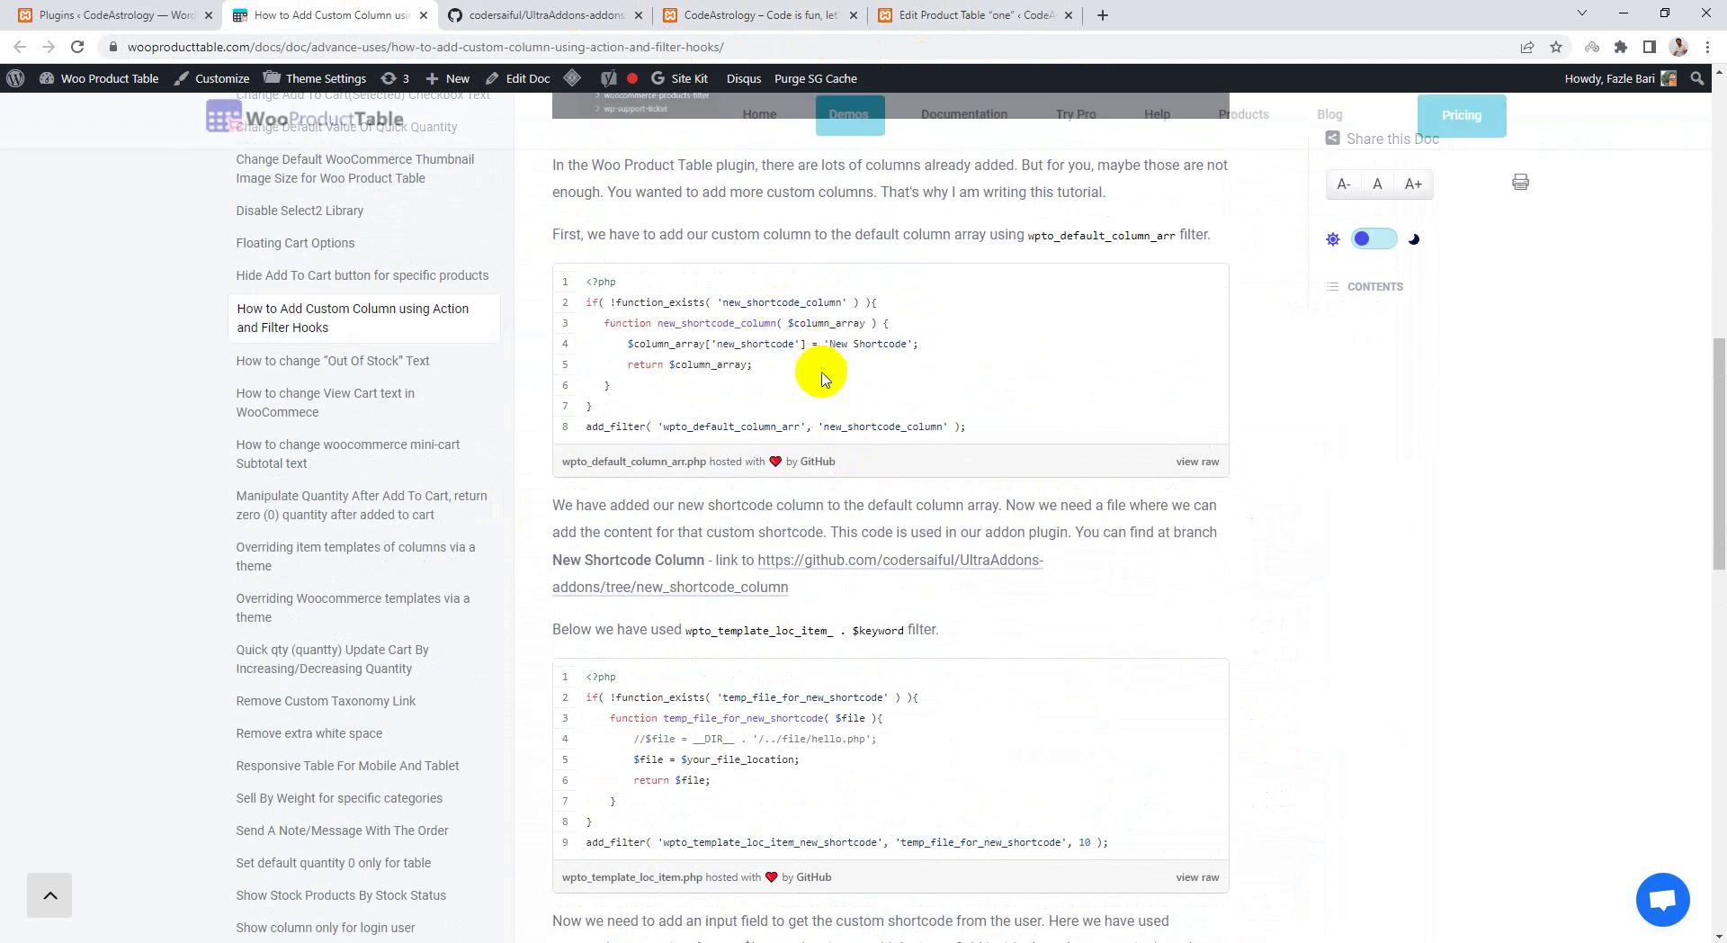
scroll(863, 585, "down", 1)
left_click(1124, 749)
left_click_drag(1125, 749, 574, 598)
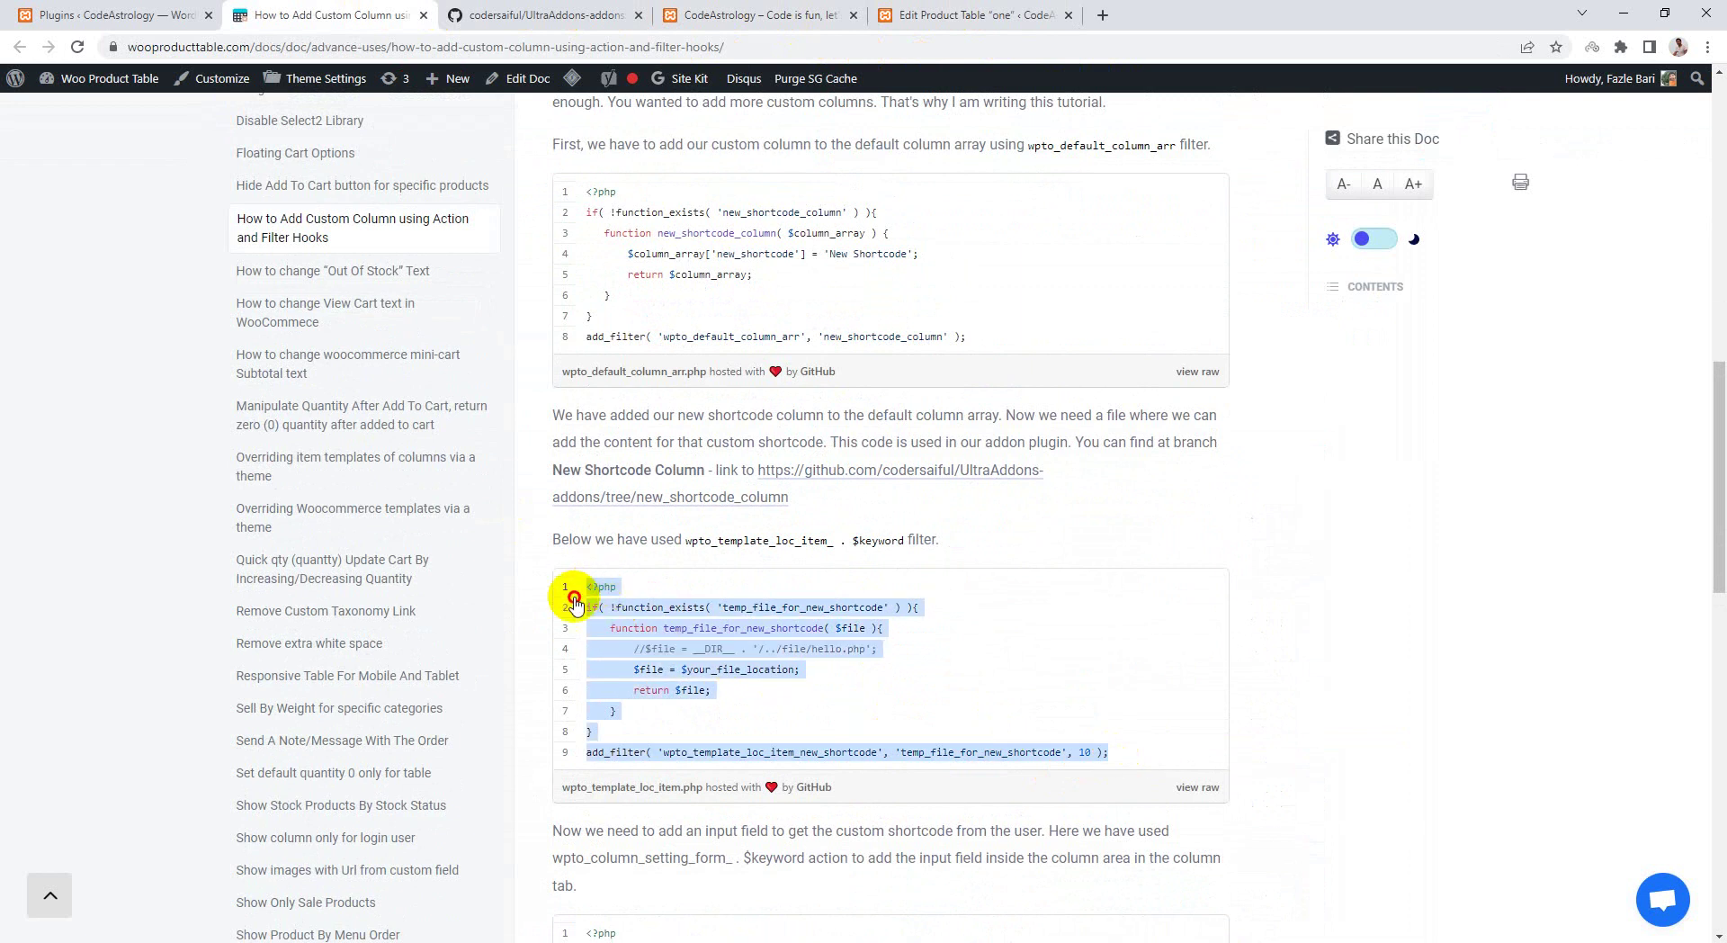
right_click(691, 630)
left_click(717, 645)
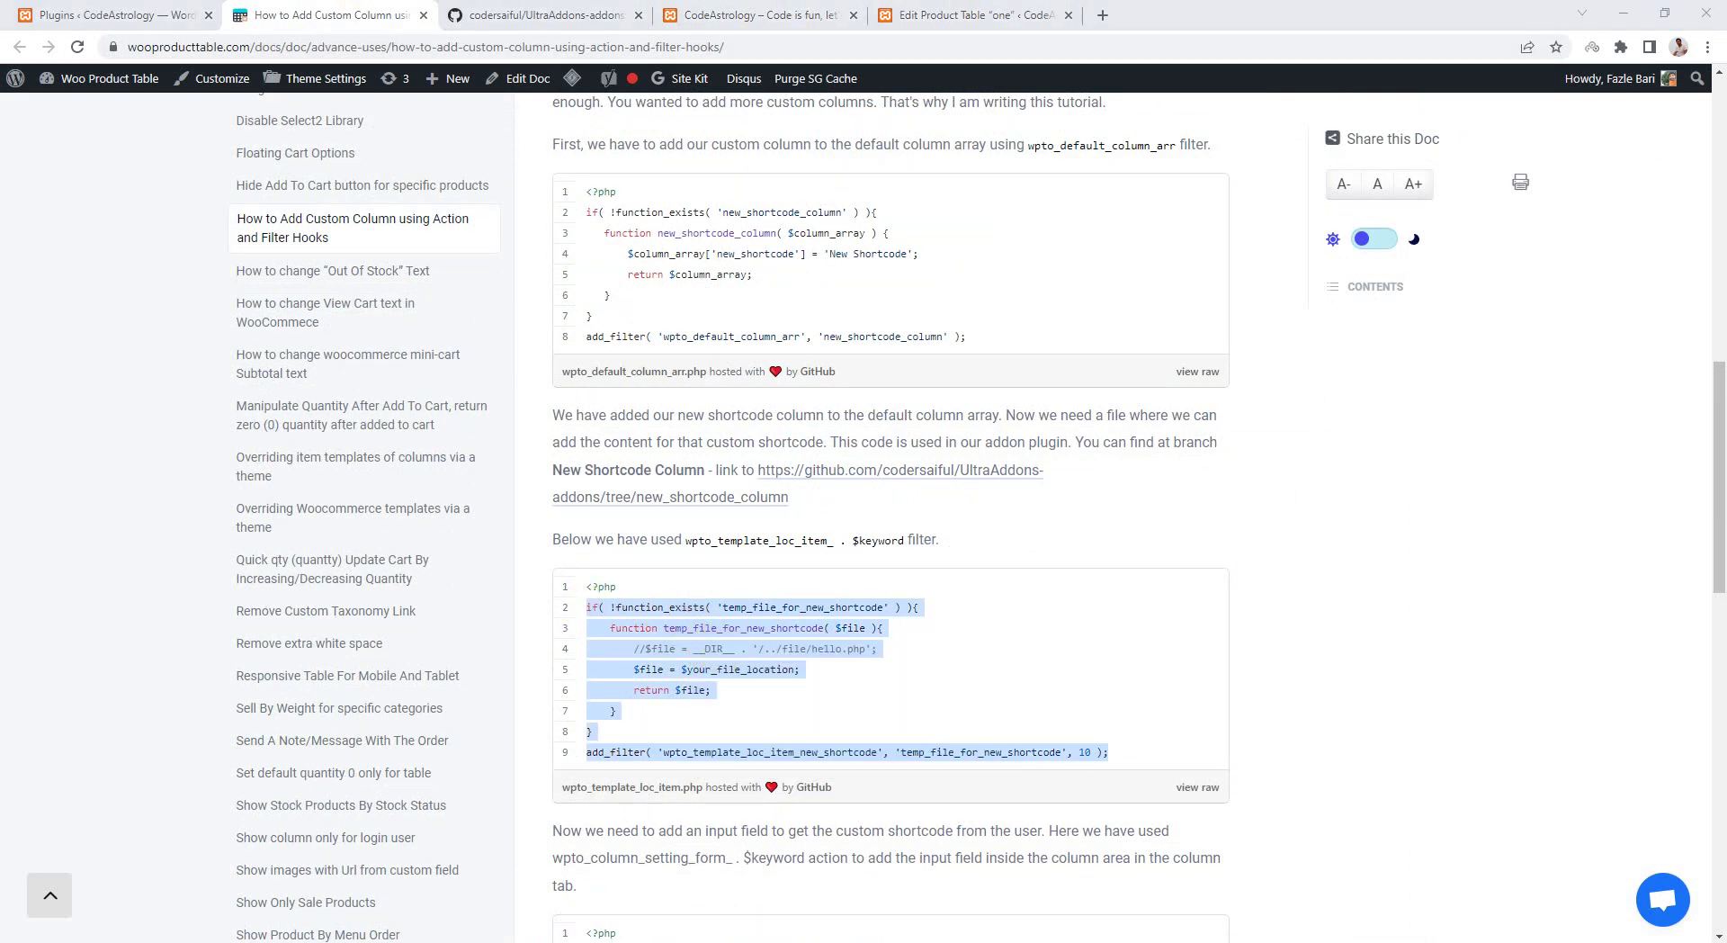
key("alt+Tab")
left_click(1017, 666)
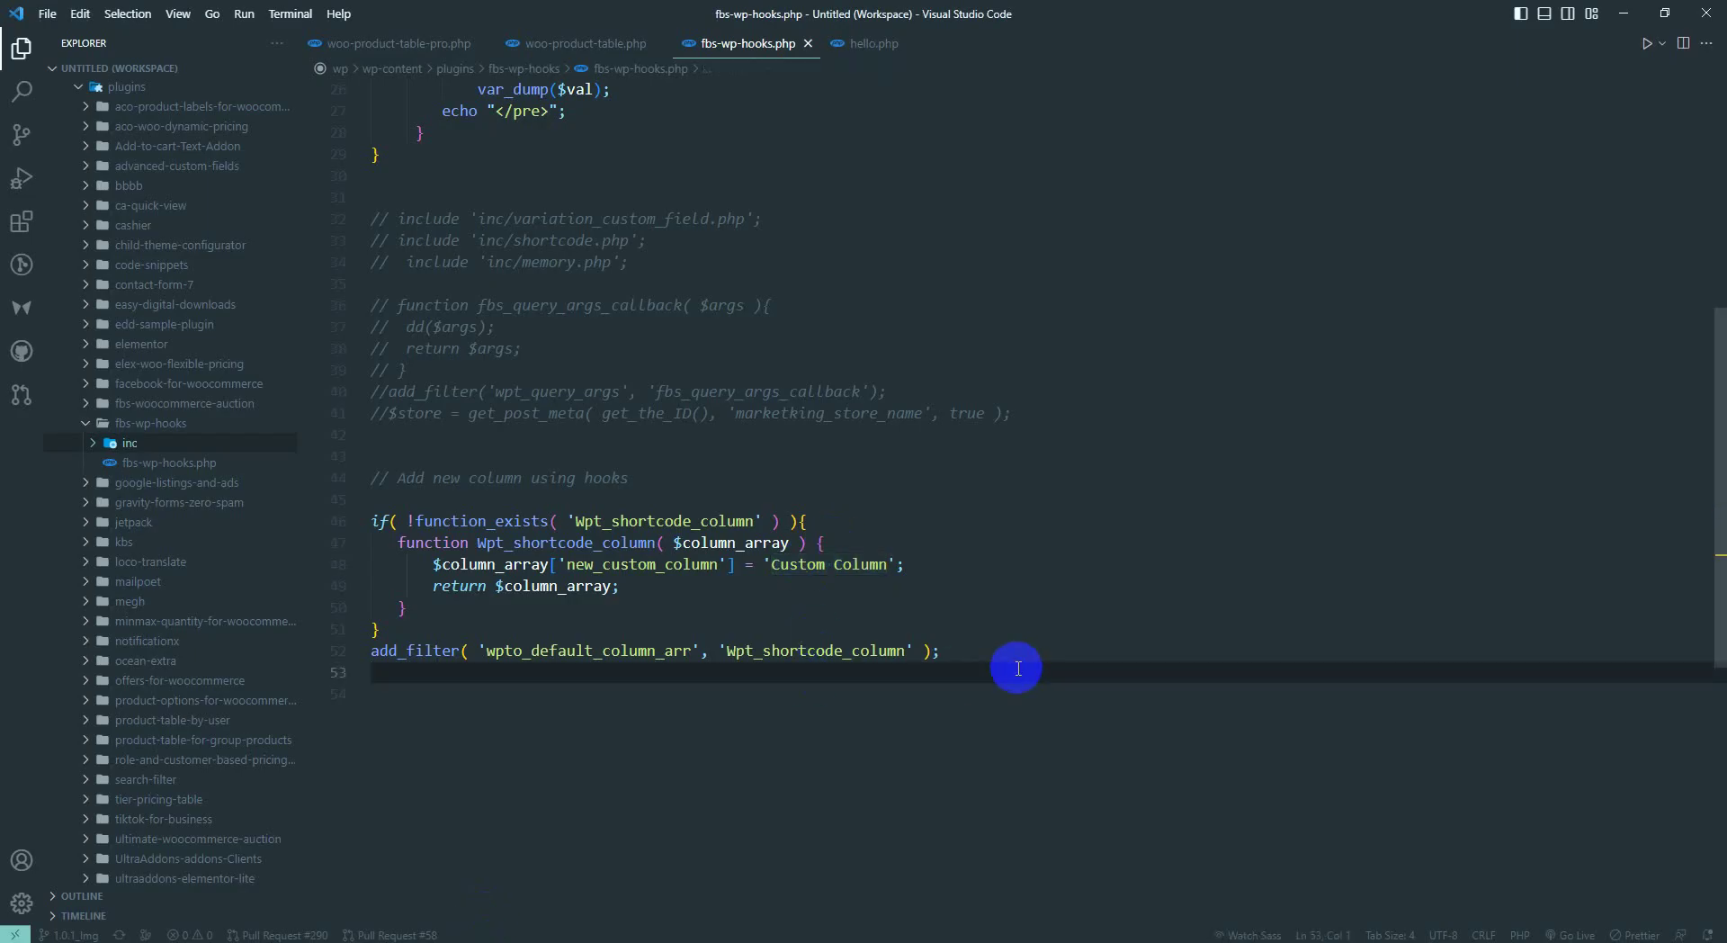
- Paste the template-file snippet below line 53 and review its hook and $file usage
key("Return")
key("Return")
key("ctrl+v")
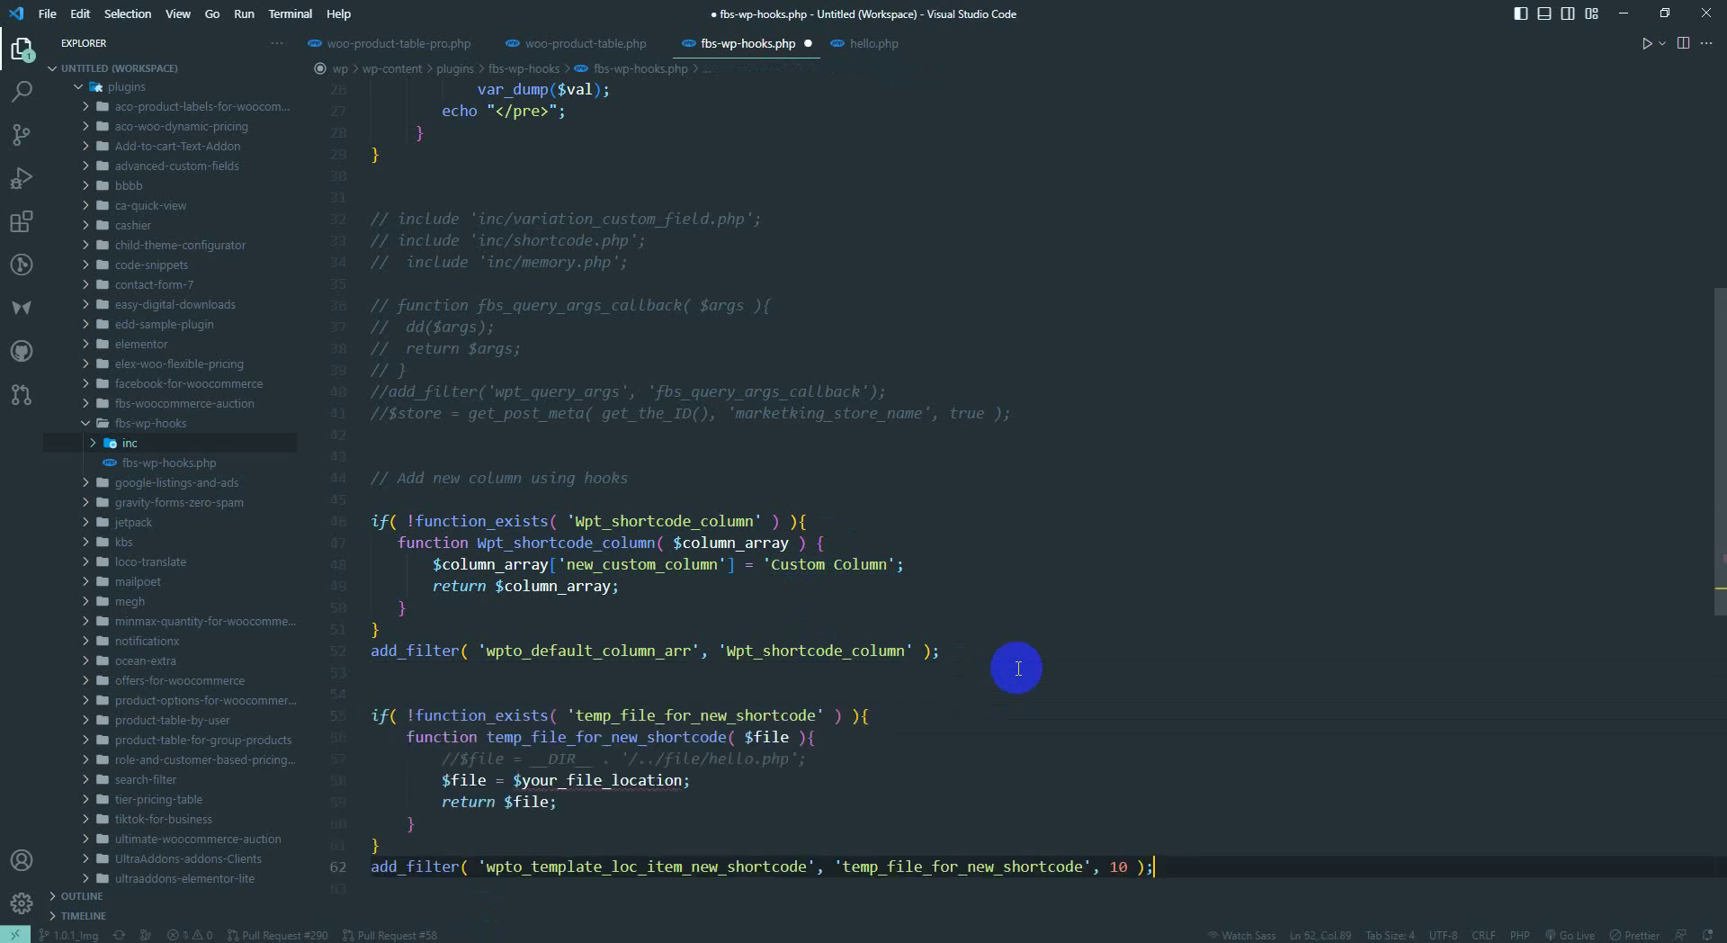
scroll(1017, 668, "down", 2)
double_click(656, 625)
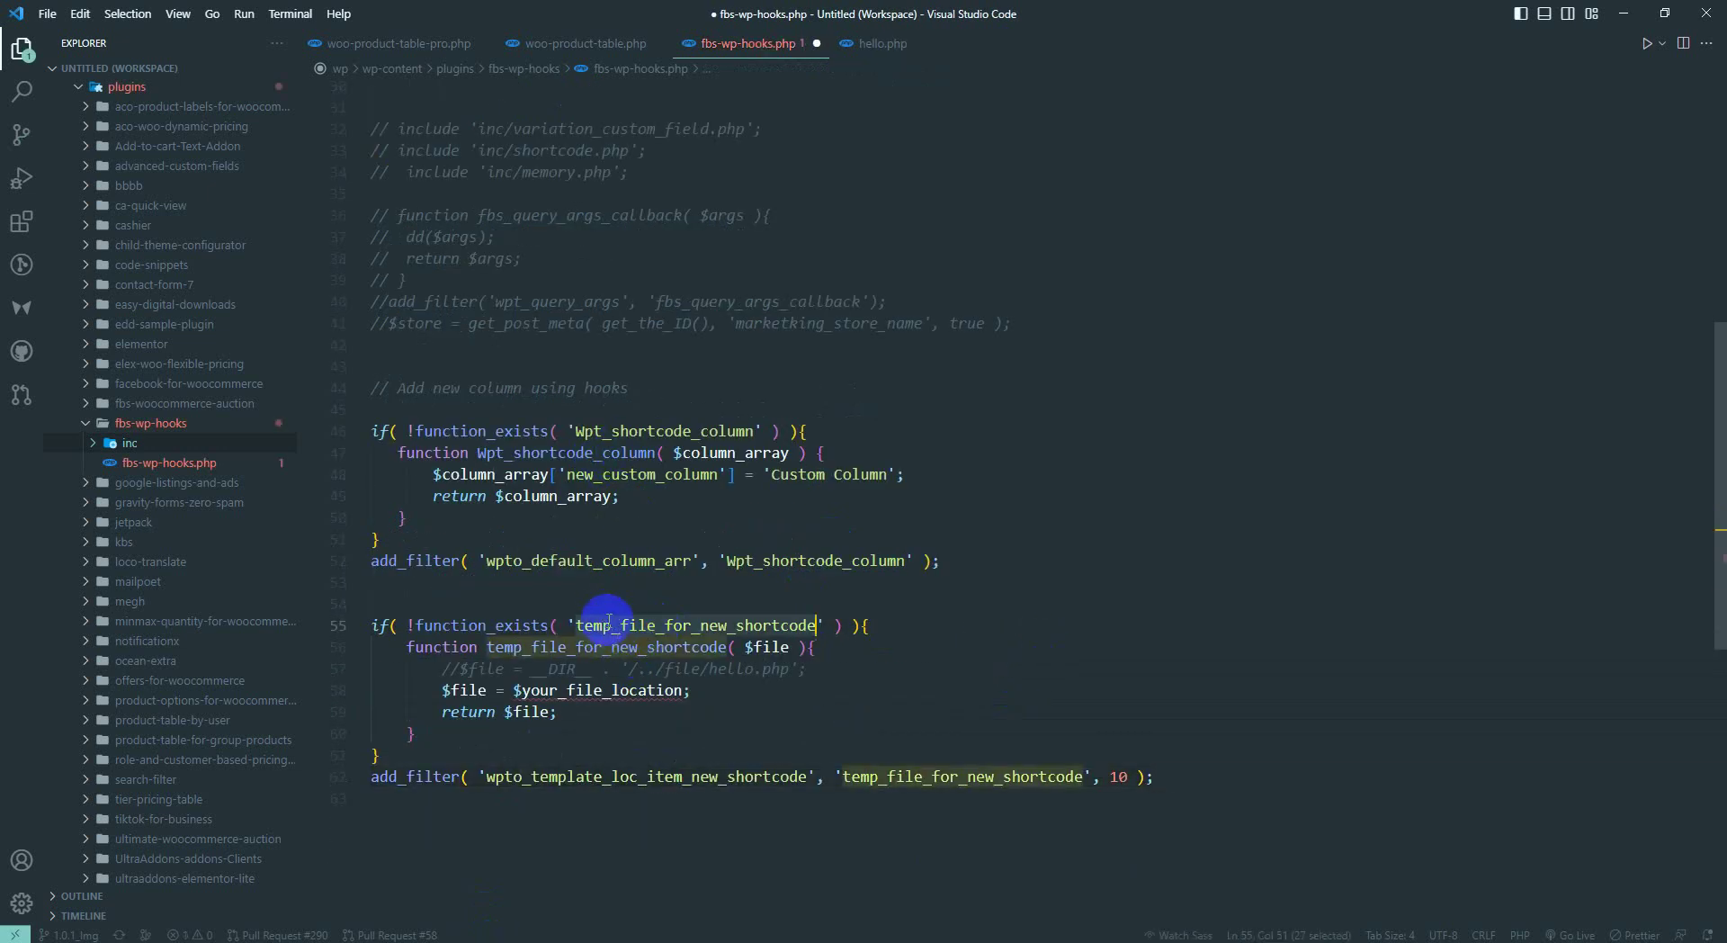
left_click(943, 627)
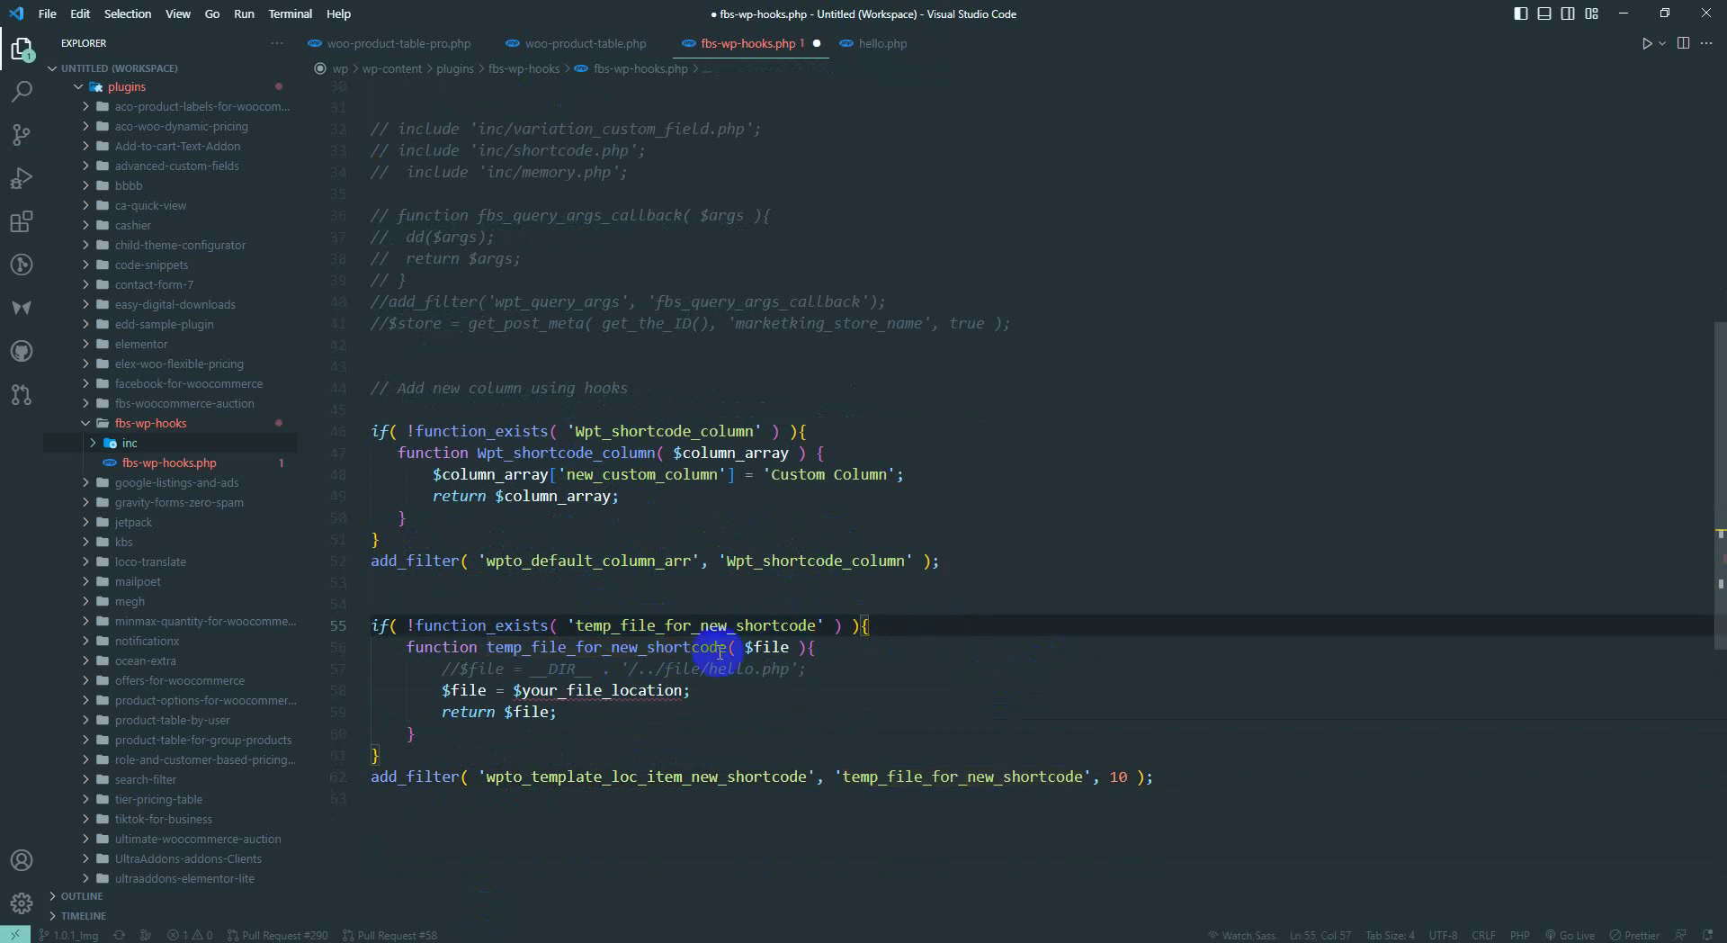
left_click(775, 648)
double_click(570, 772)
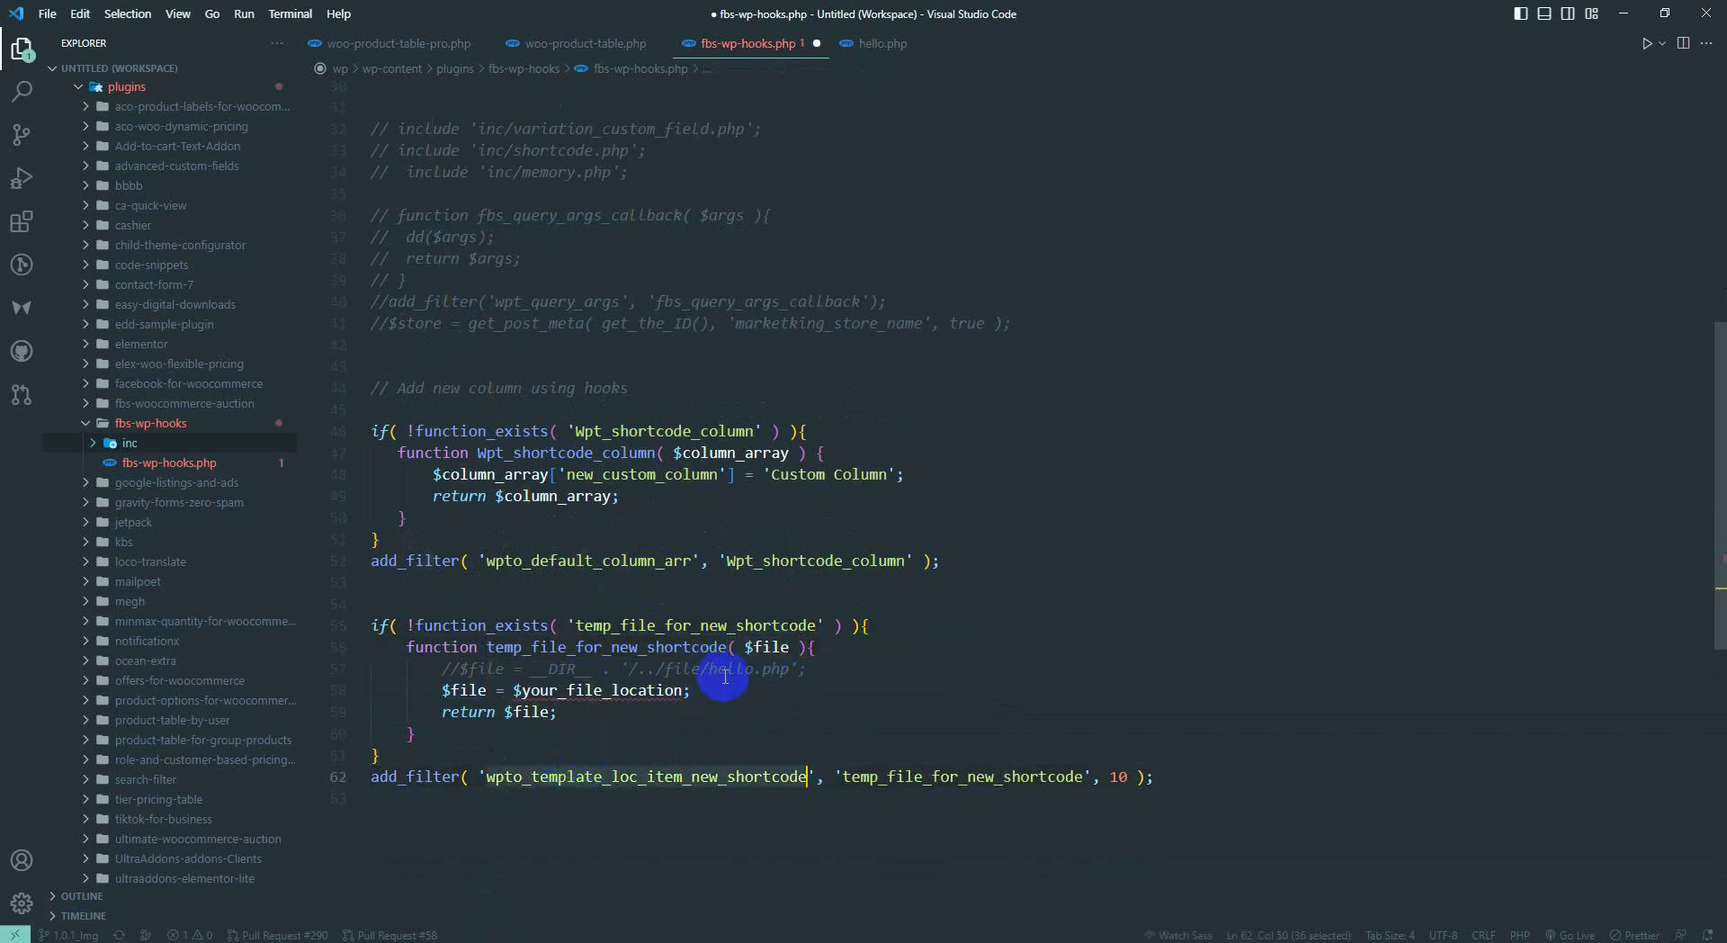
double_click(760, 647)
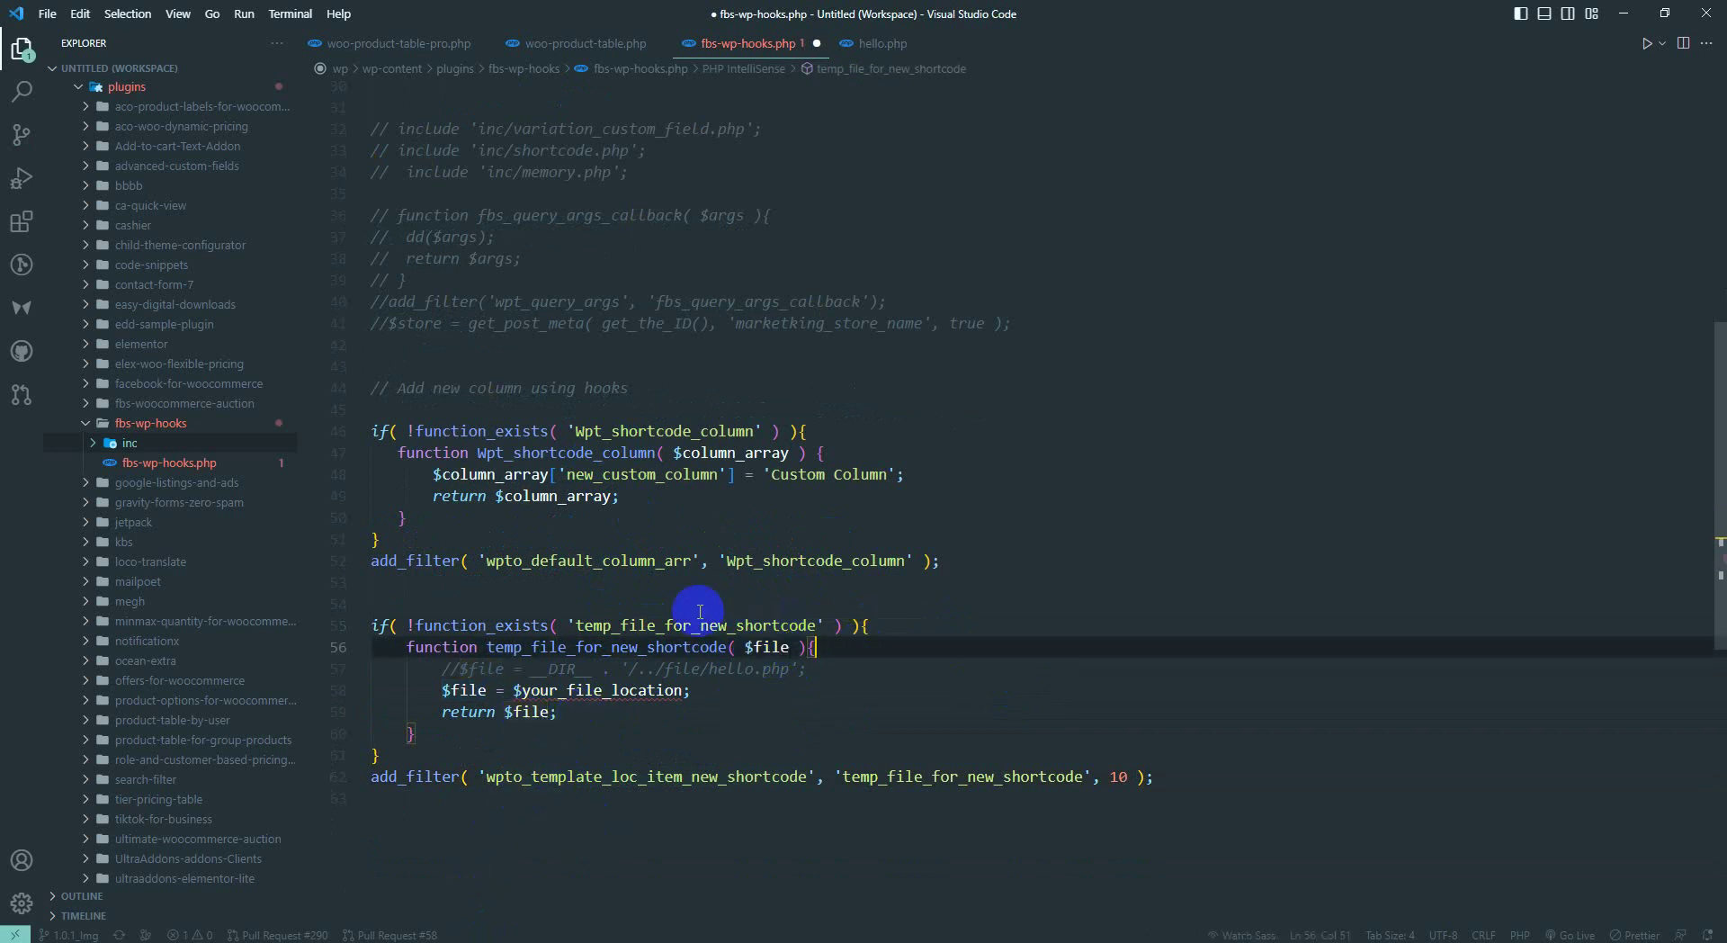
- Rename temp_file_for_new_shortcode to wpt_file_for_new_shortcode in the function and filter callback
double_click(630, 624)
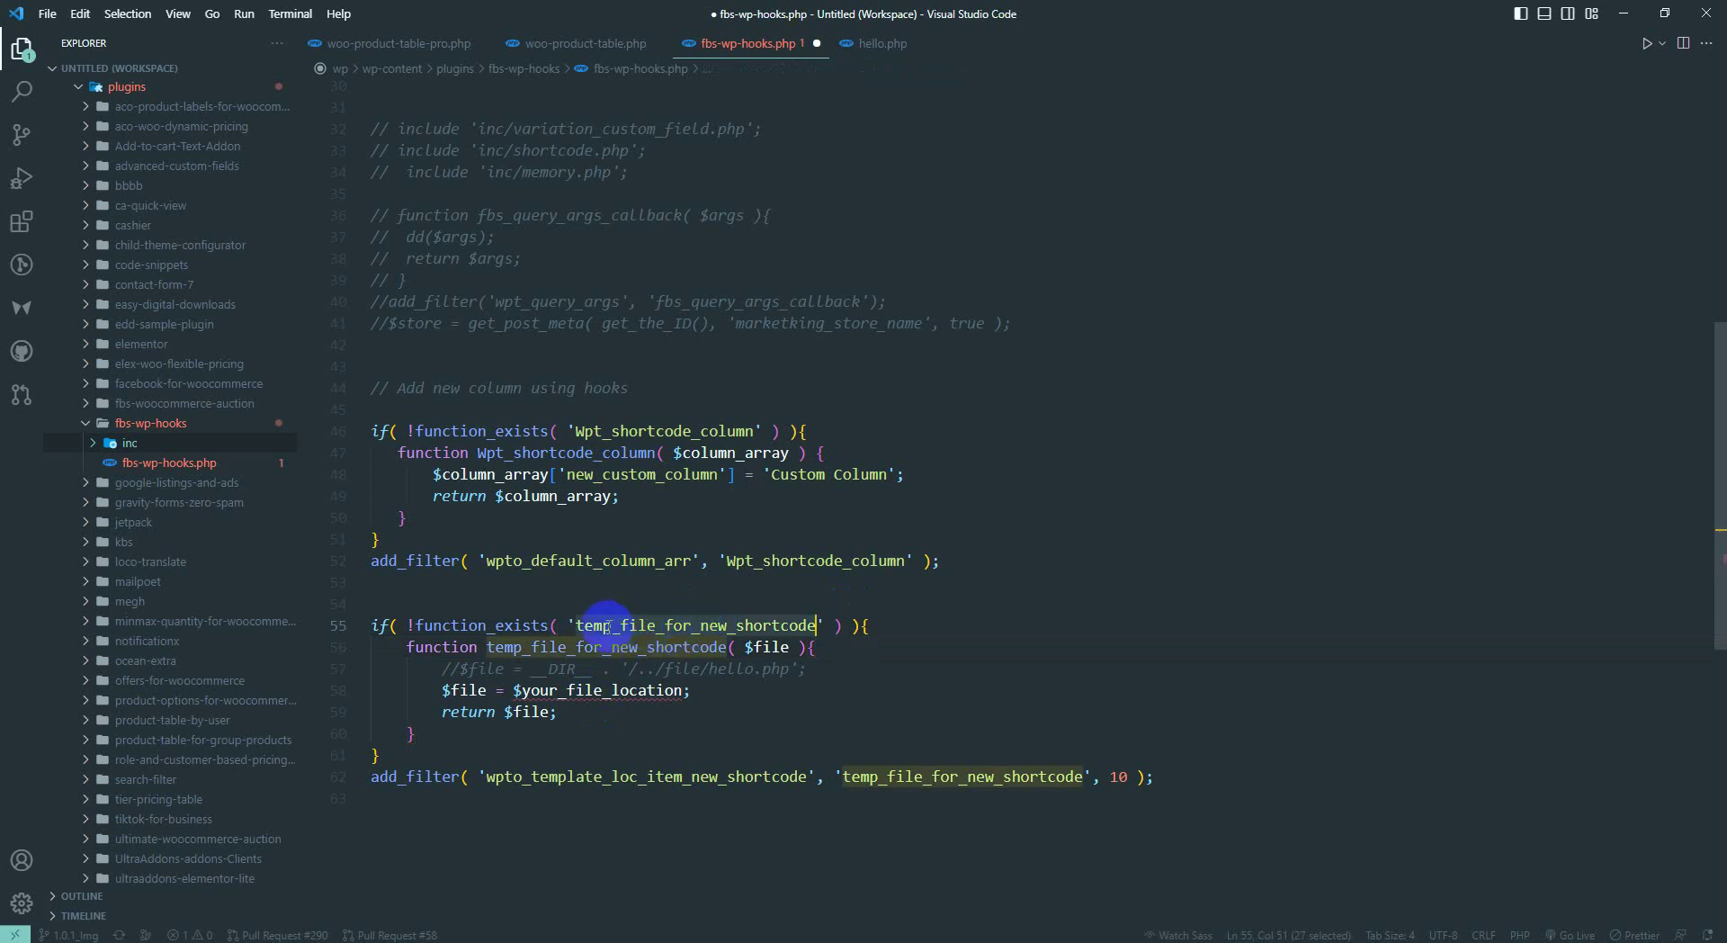
left_click(612, 627)
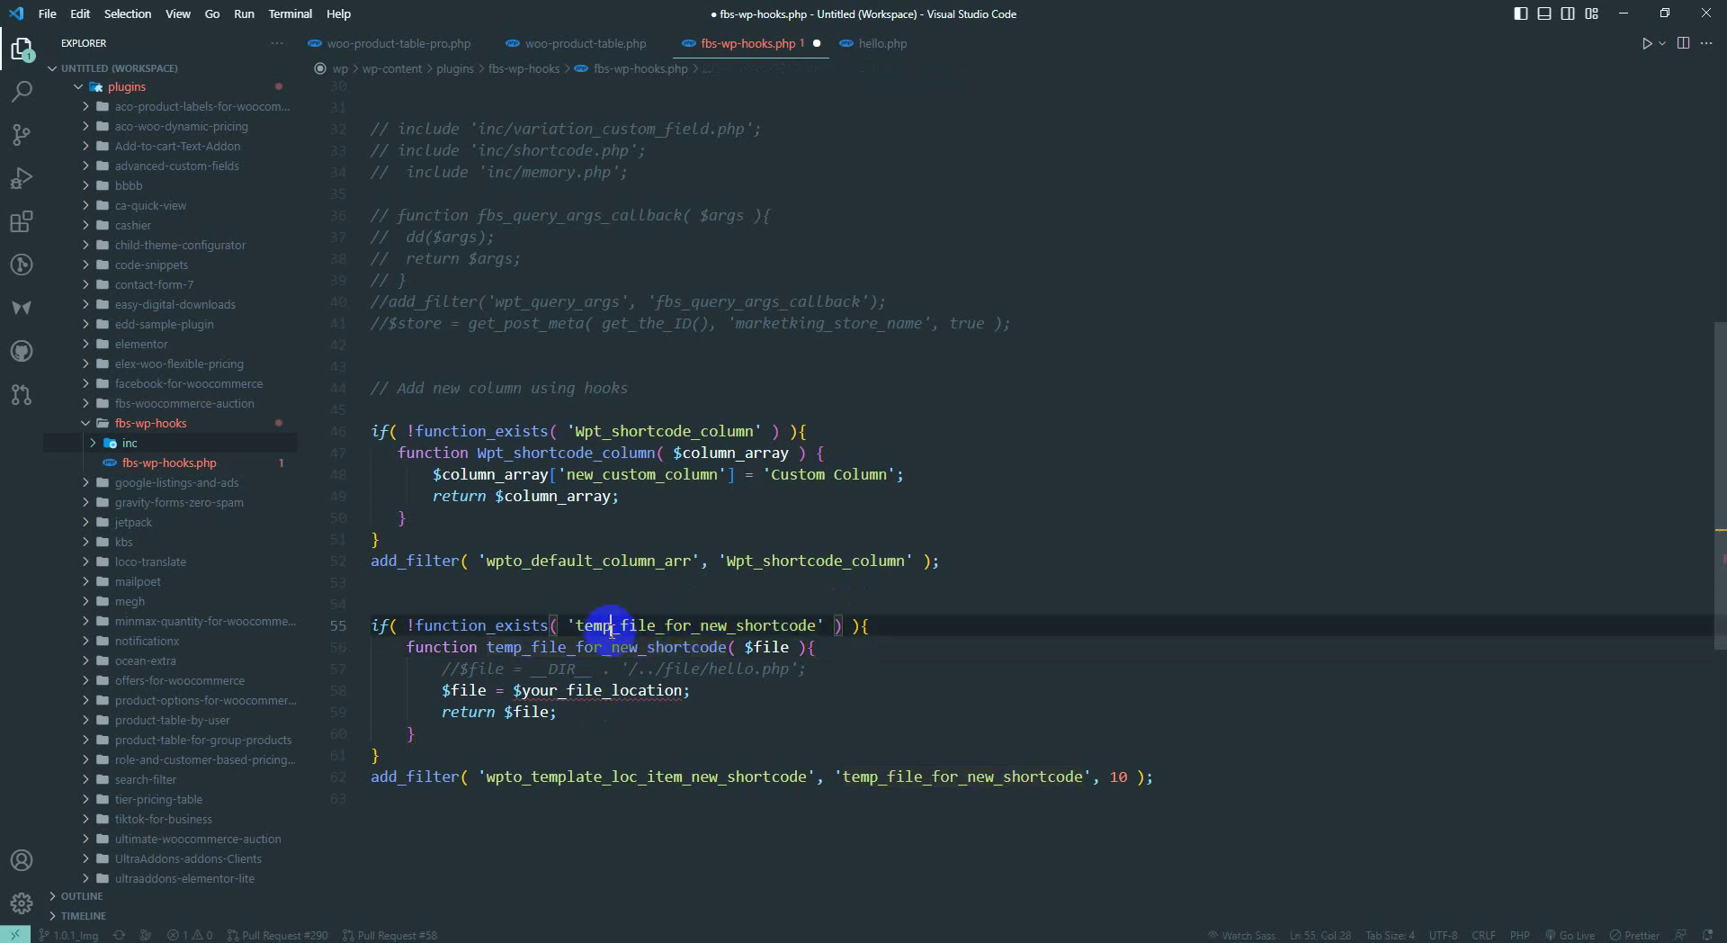
key("BackSpace")
key("BackSpace")
key("BackSpace")
key("BackSpace")
type("wpt")
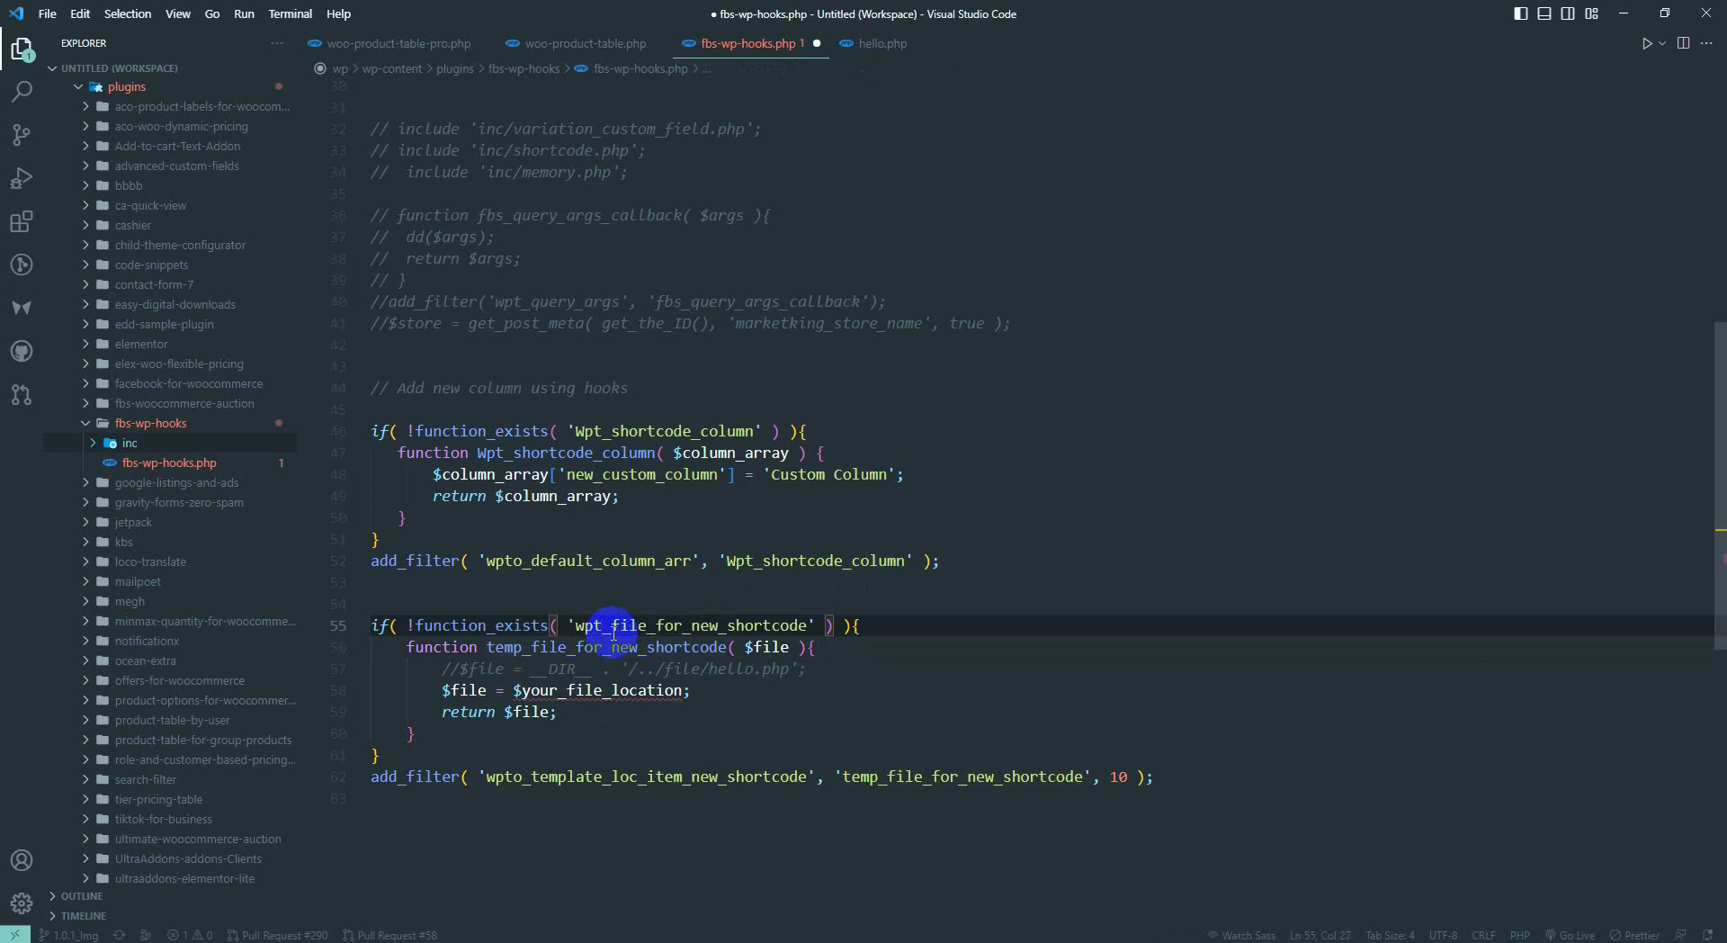
double_click(614, 627)
key("ctrl+c")
double_click(629, 648)
key("ctrl+v")
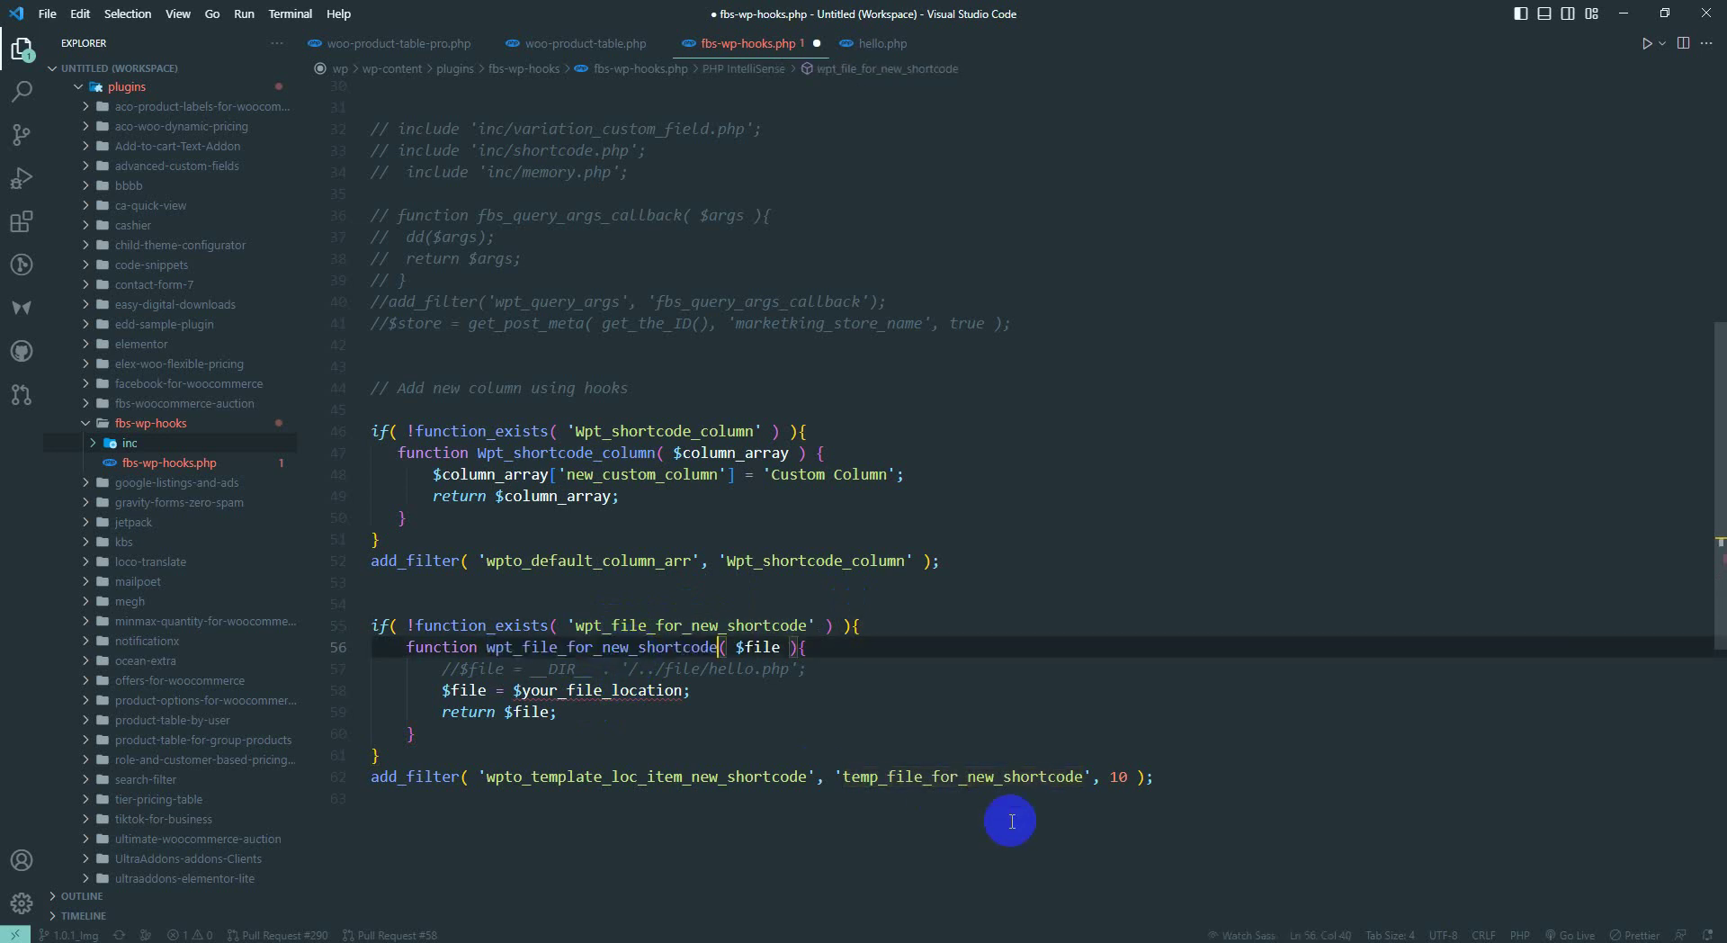
double_click(987, 776)
key("ctrl+v")
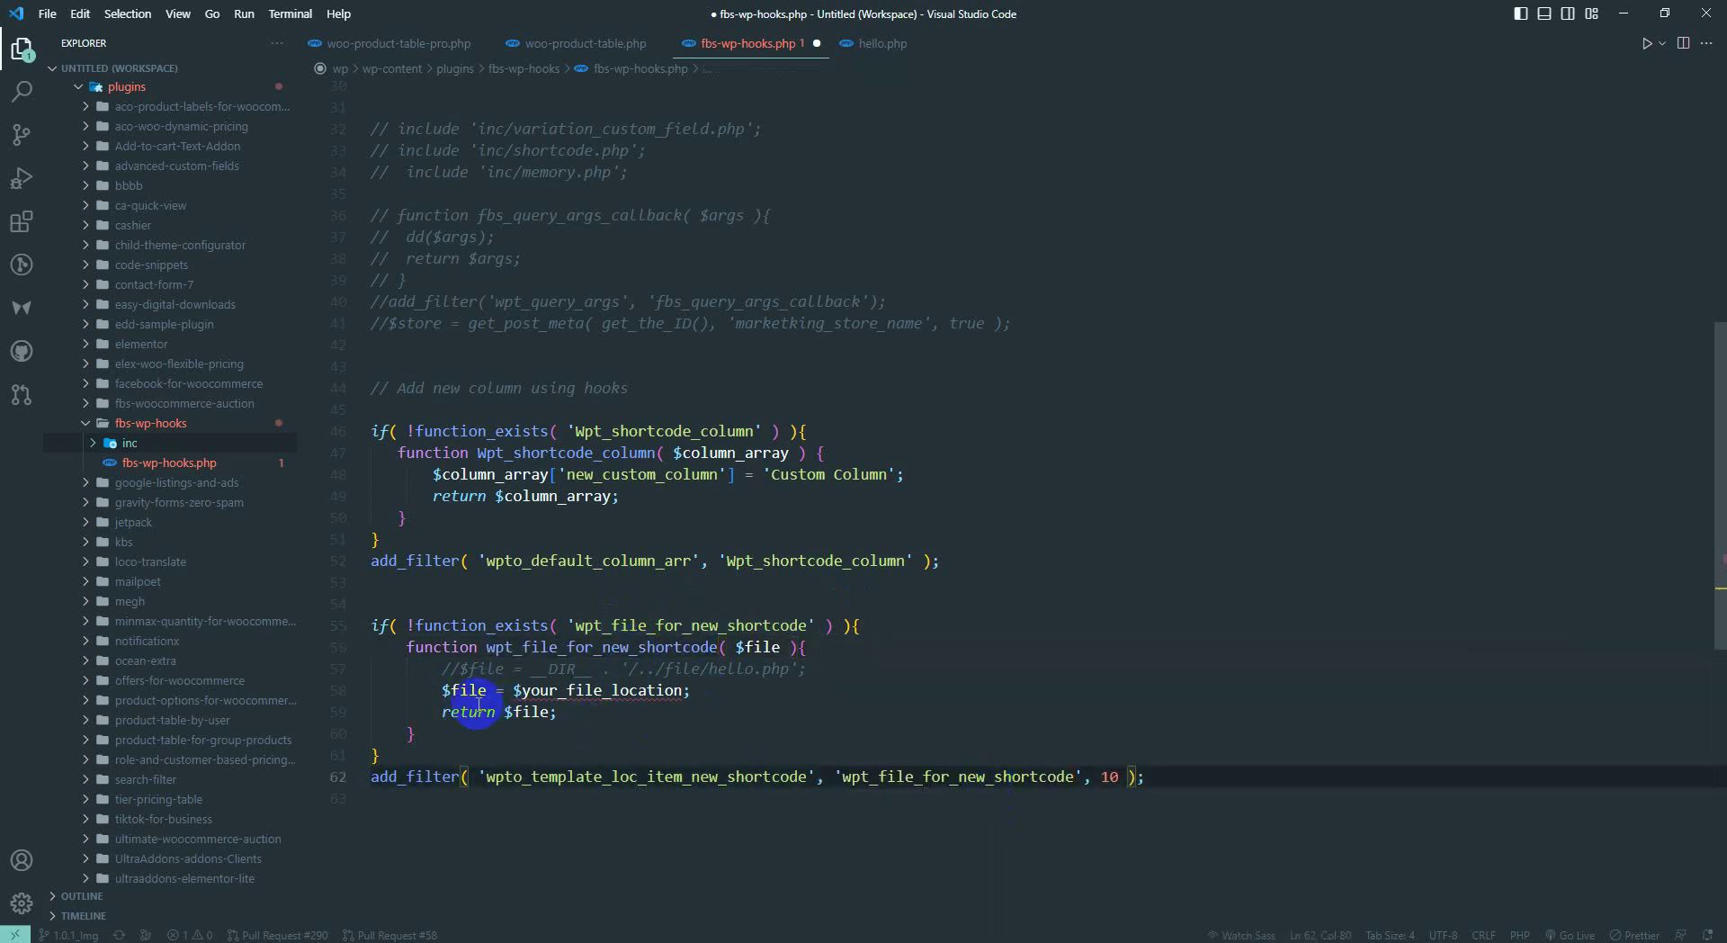
- Delete the $your_file_location line and uncomment the __DIR__ hello.php return path
double_click(529, 712)
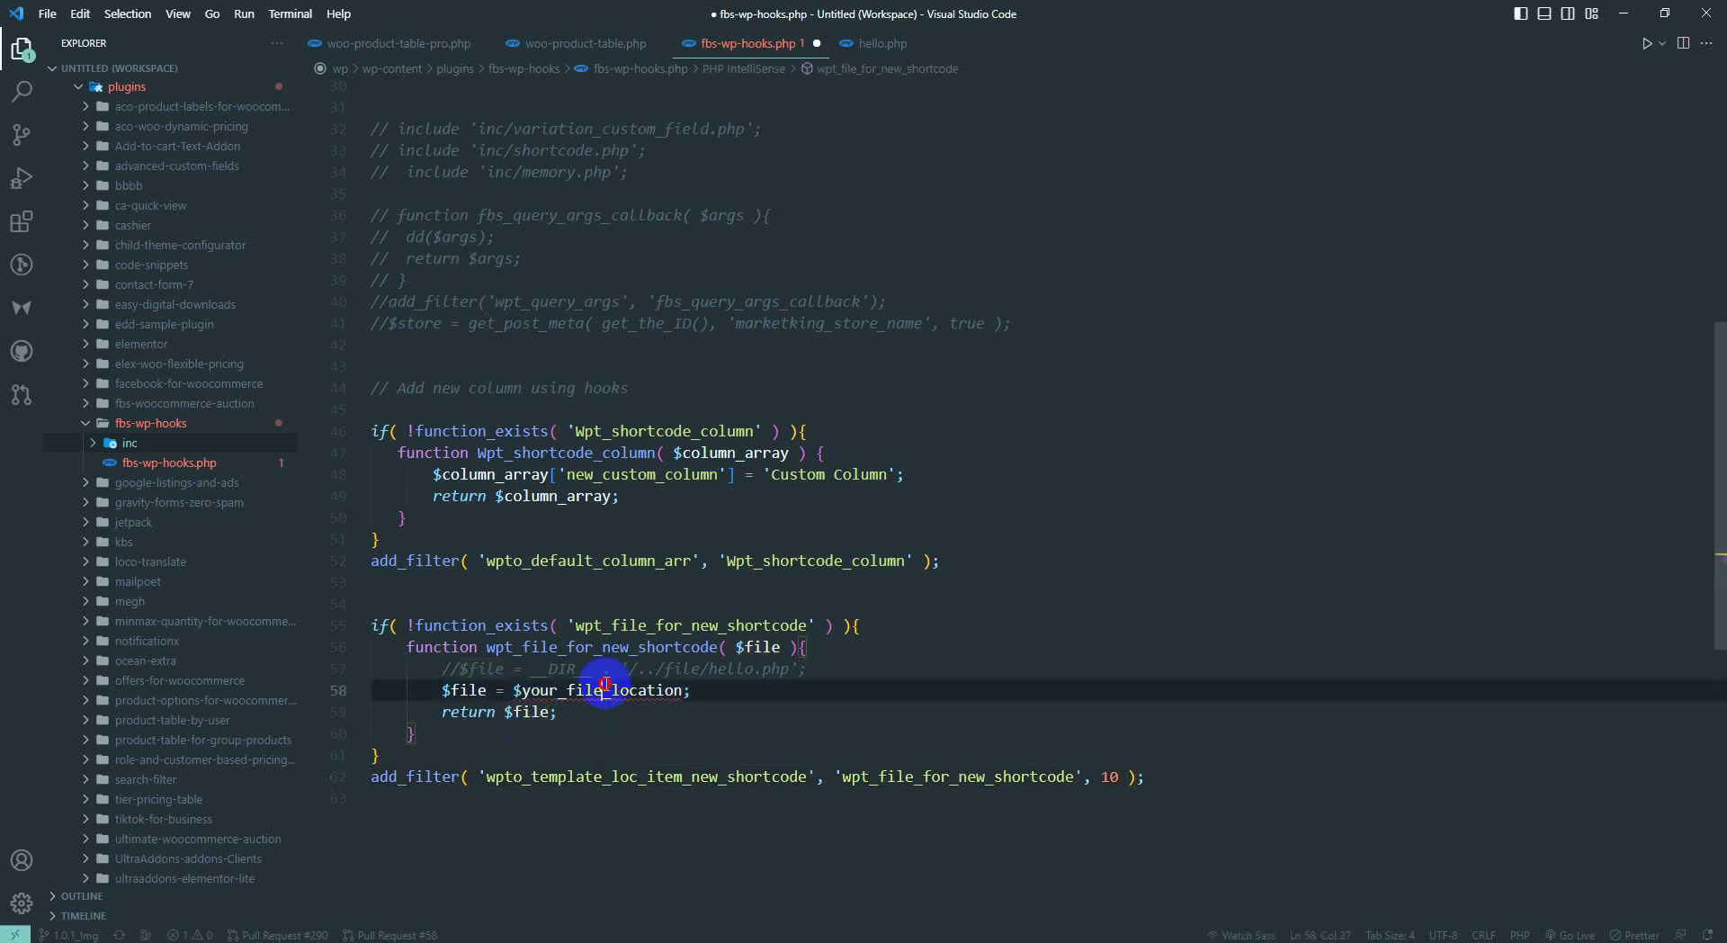
left_click_drag(720, 691, 458, 689)
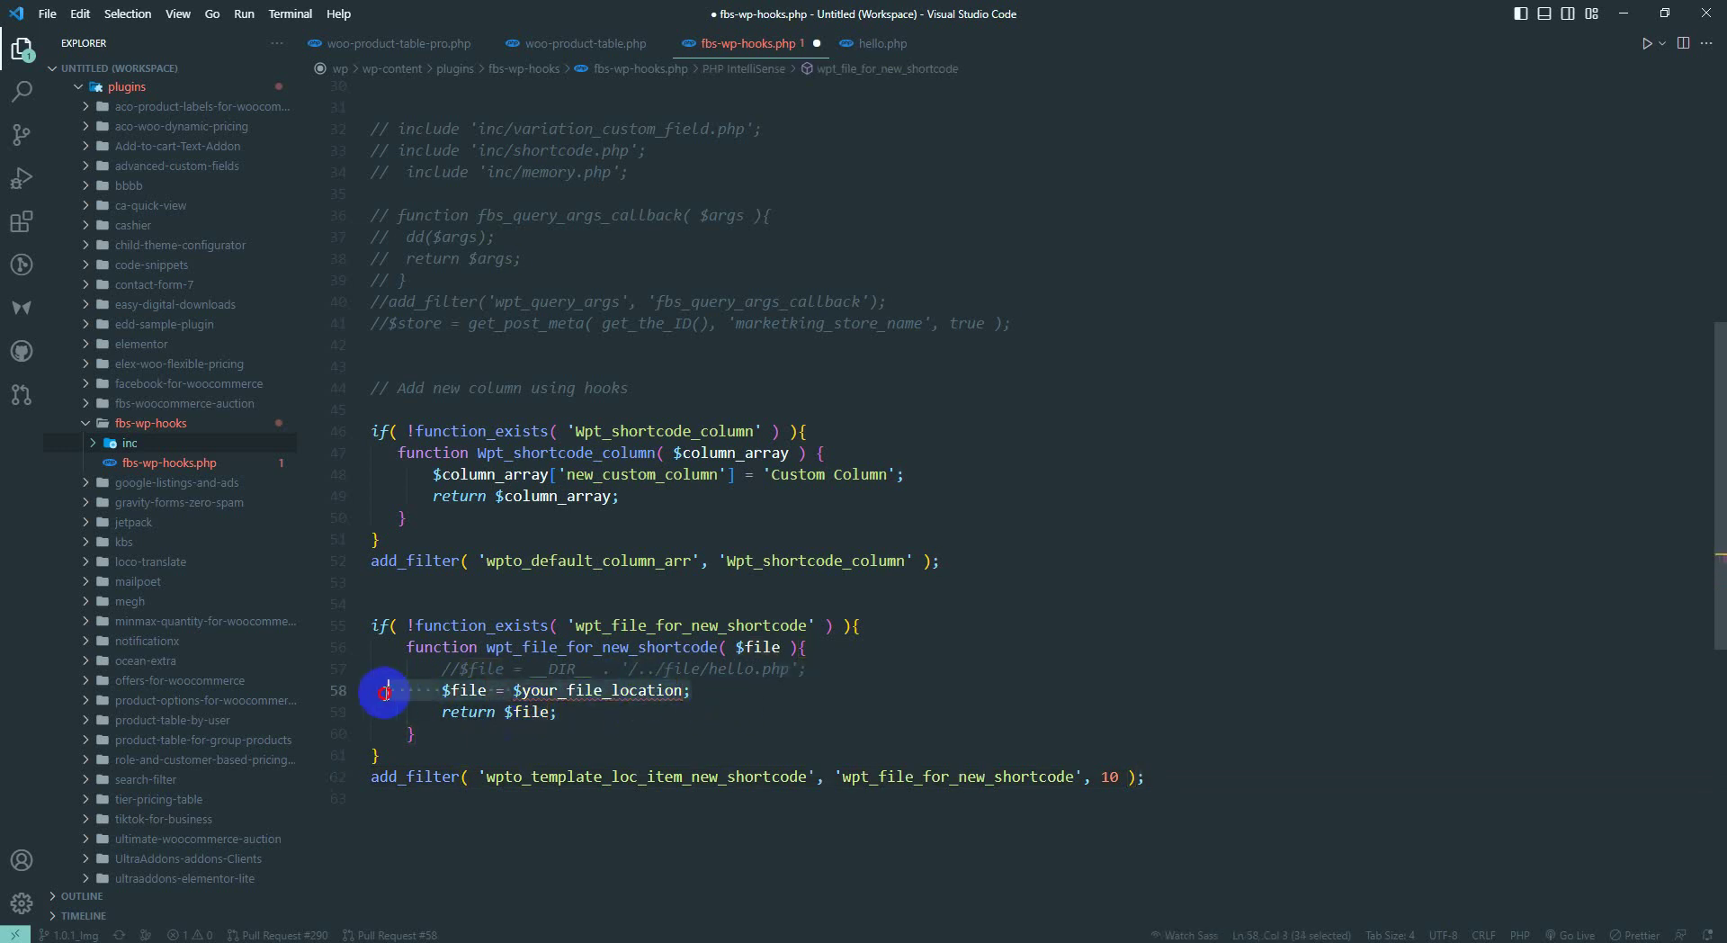
left_click(355, 690)
key("BackSpace")
key("BackSpace")
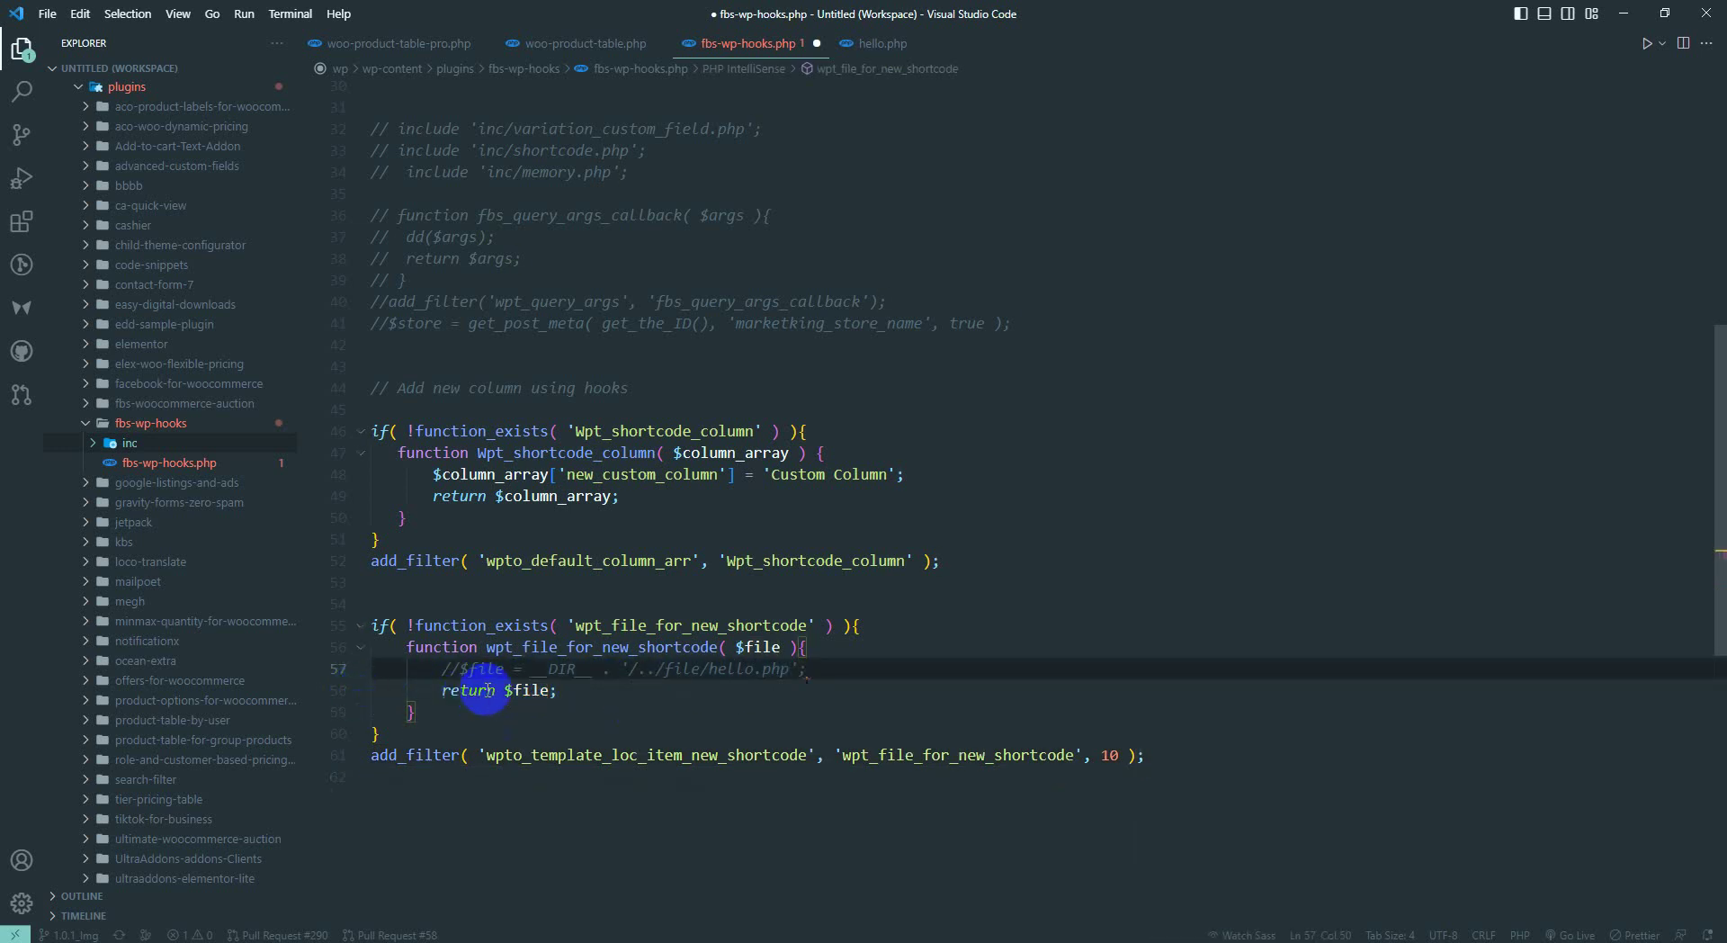
left_click(455, 668)
key("BackSpace")
key("BackSpace")
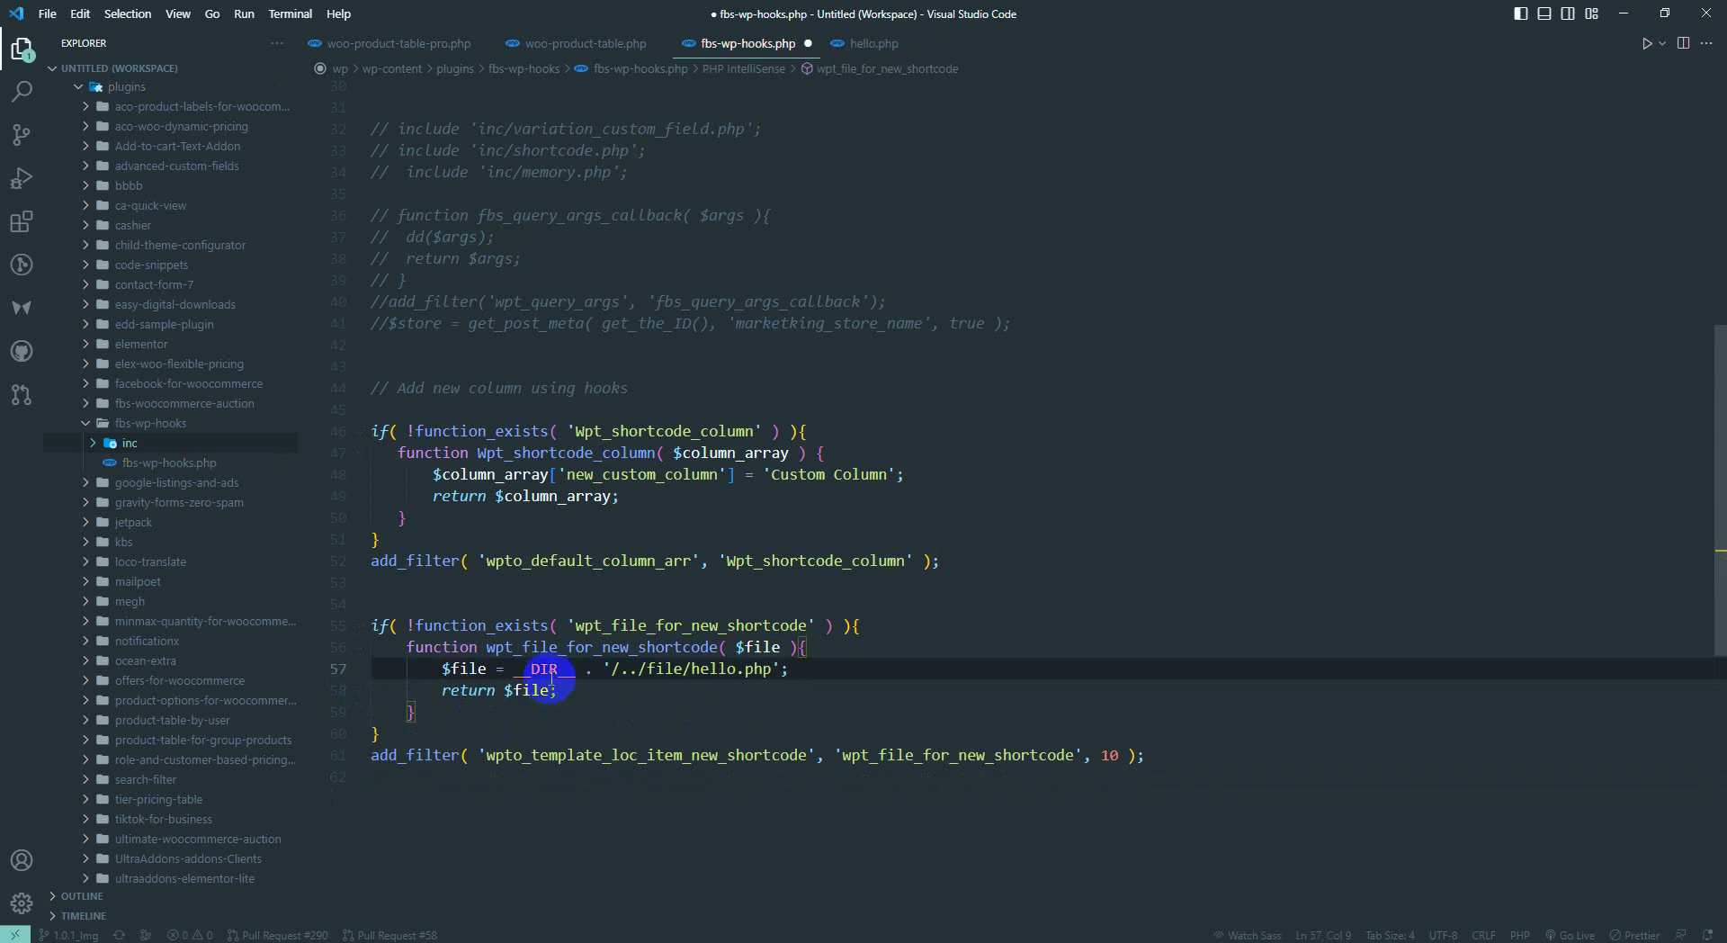
mouse_move(131, 449)
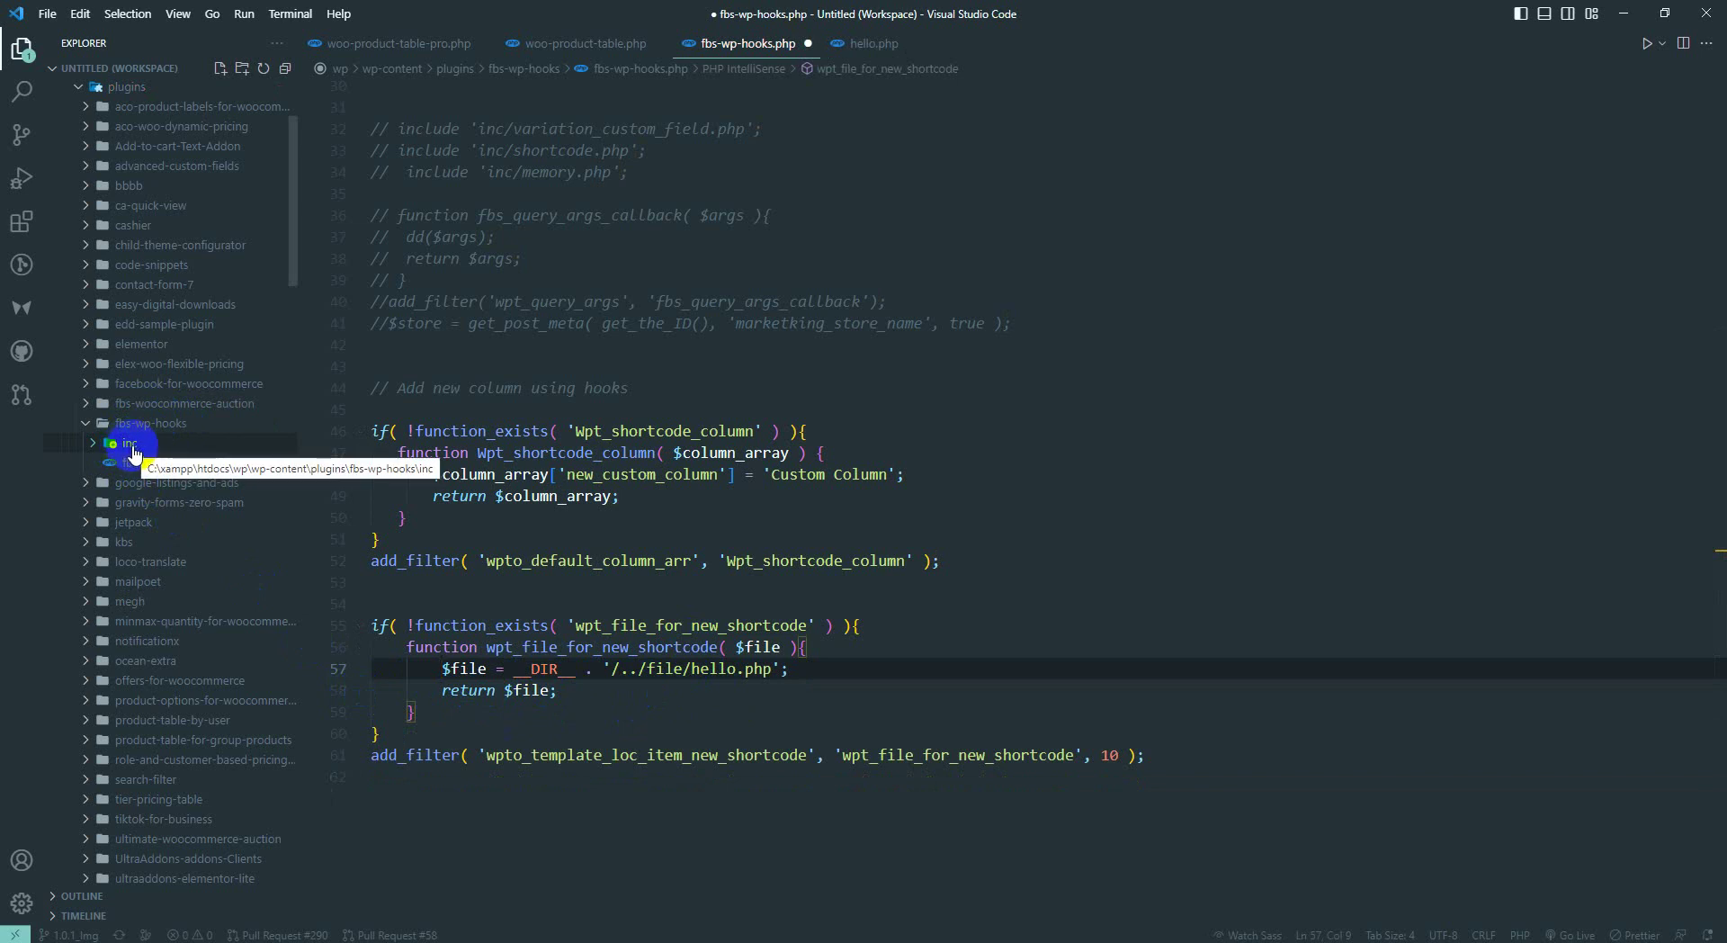
- Create an empty custom-column.php in the inc folder, then return to fbs-wp-hooks.php
right_click(132, 453)
left_click(179, 458)
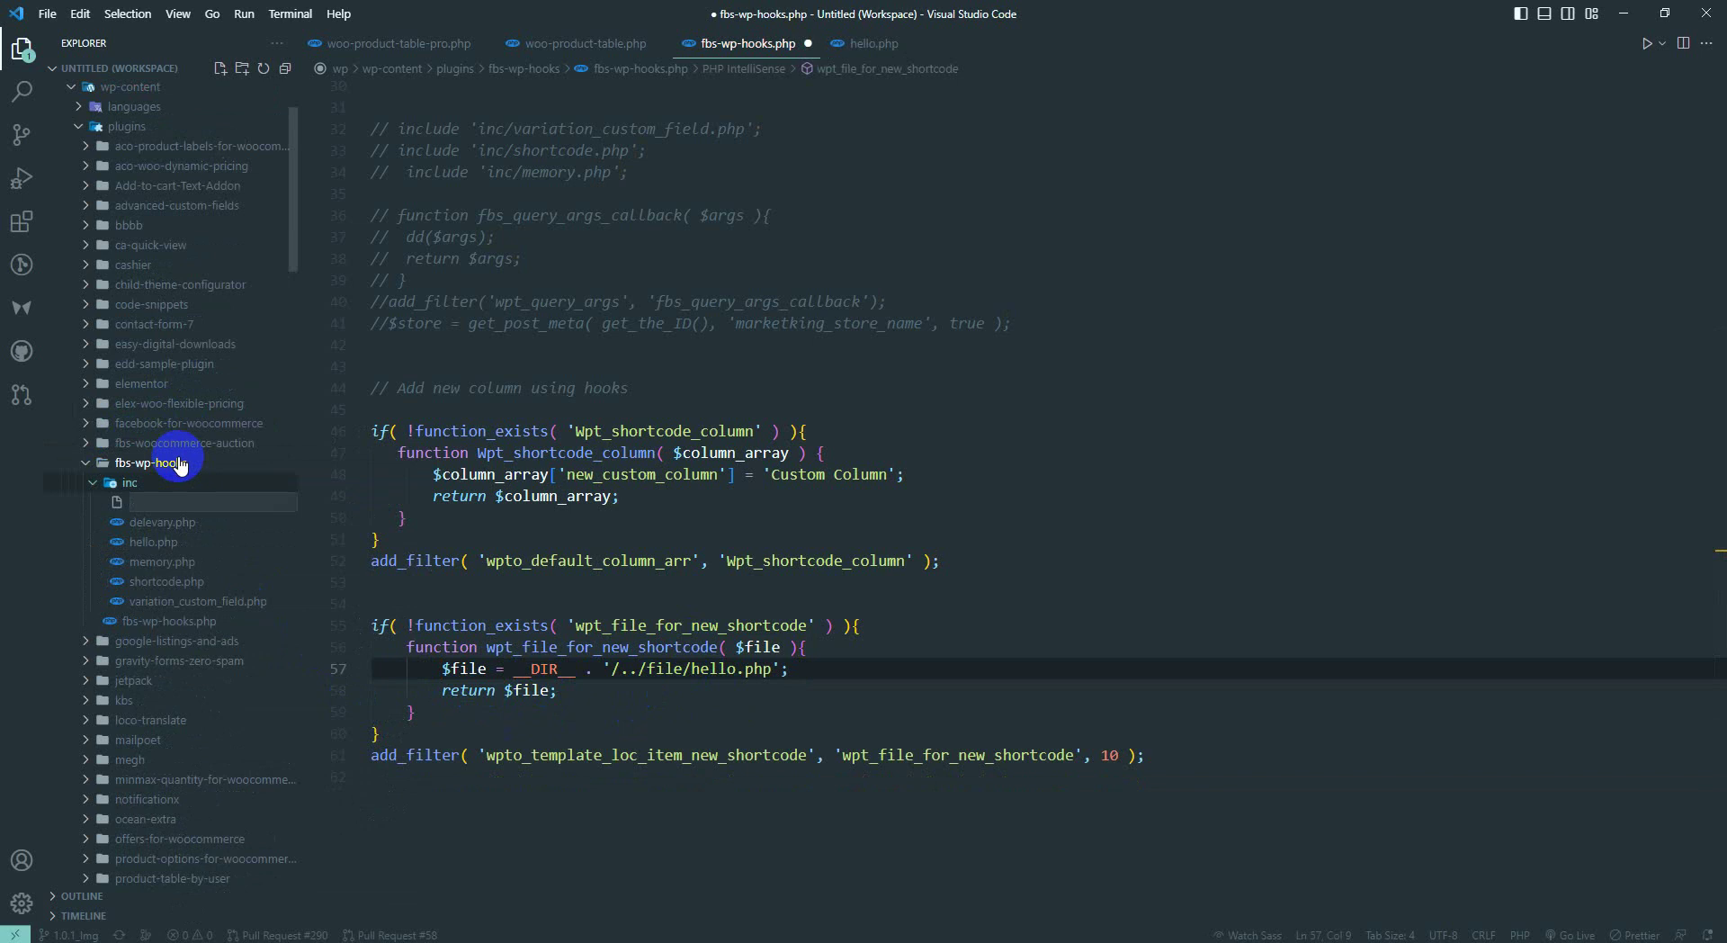
type("custom-column")
type(".php")
key("Return")
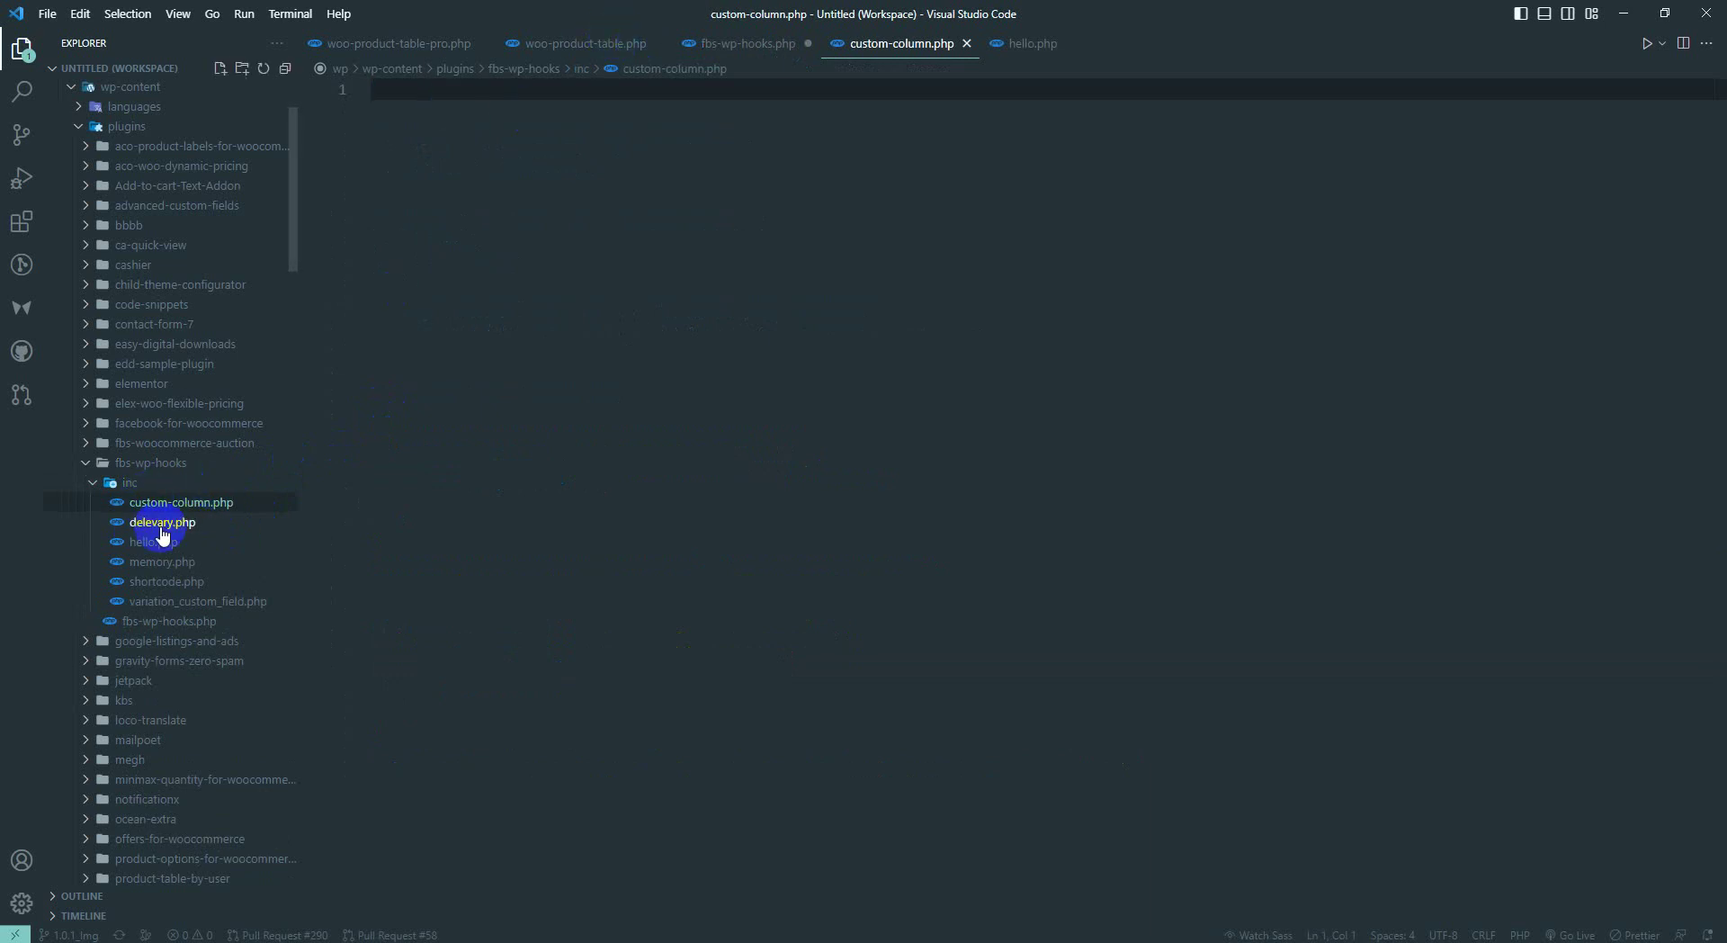
left_click(752, 43)
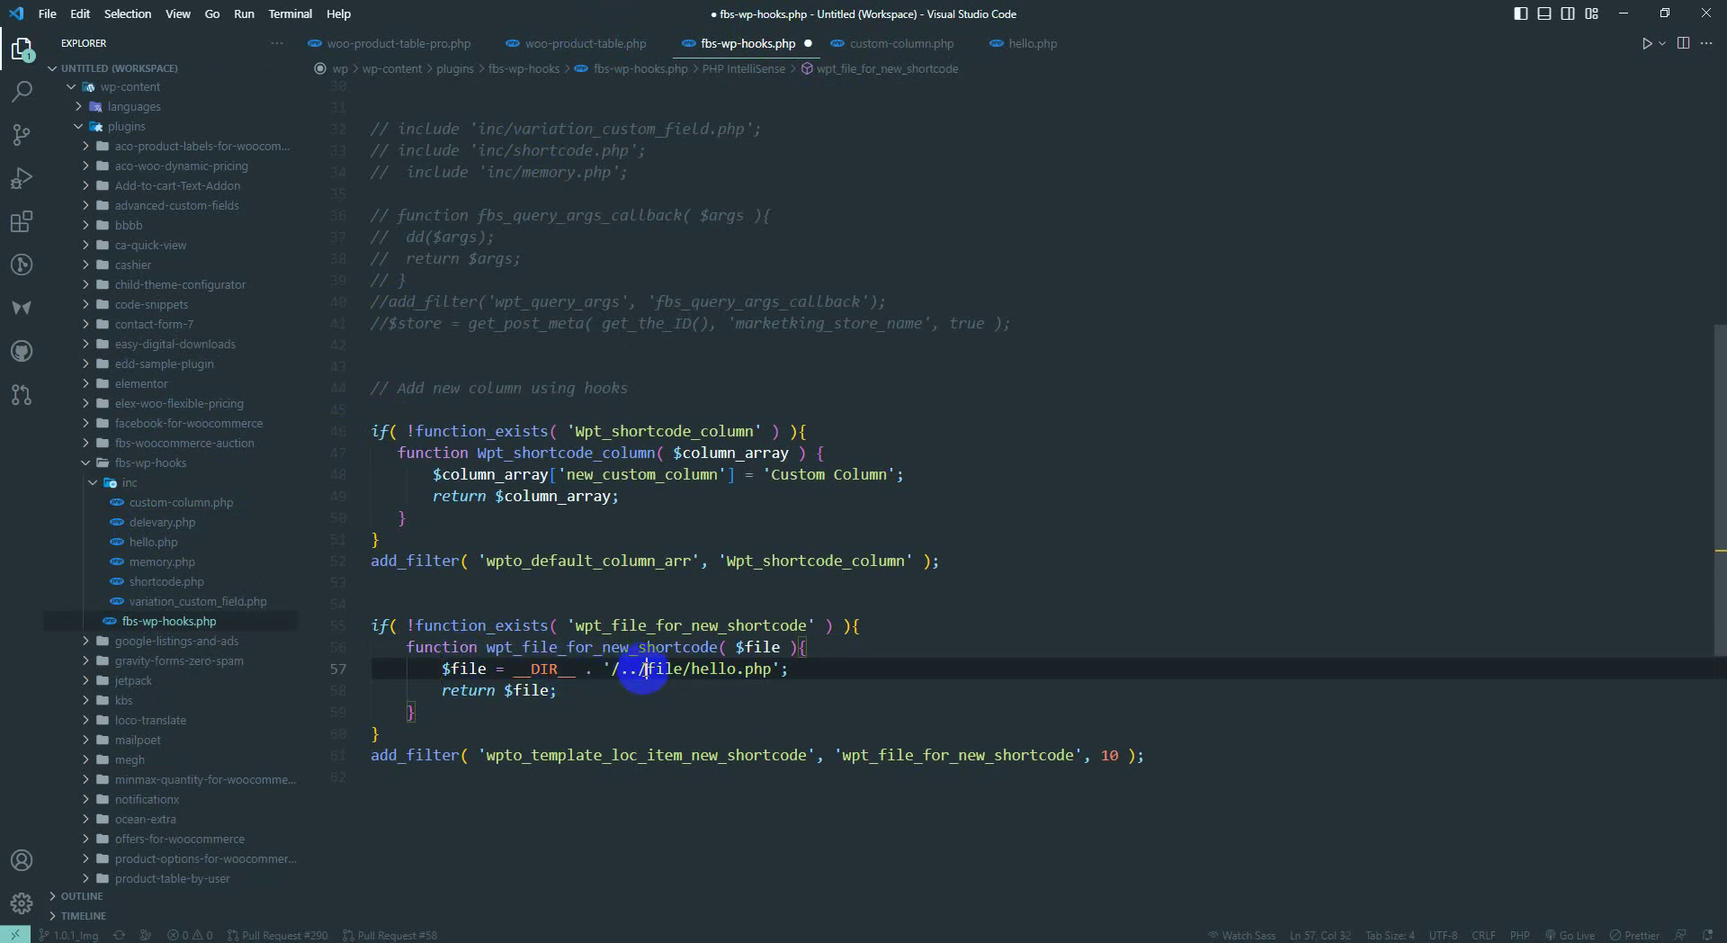
- Correct the include path to '/inc/custom-column.php' and save fbs-wp-hooks.php
left_click(641, 671)
key("BackSpace")
key("BackSpace")
key("BackSpace")
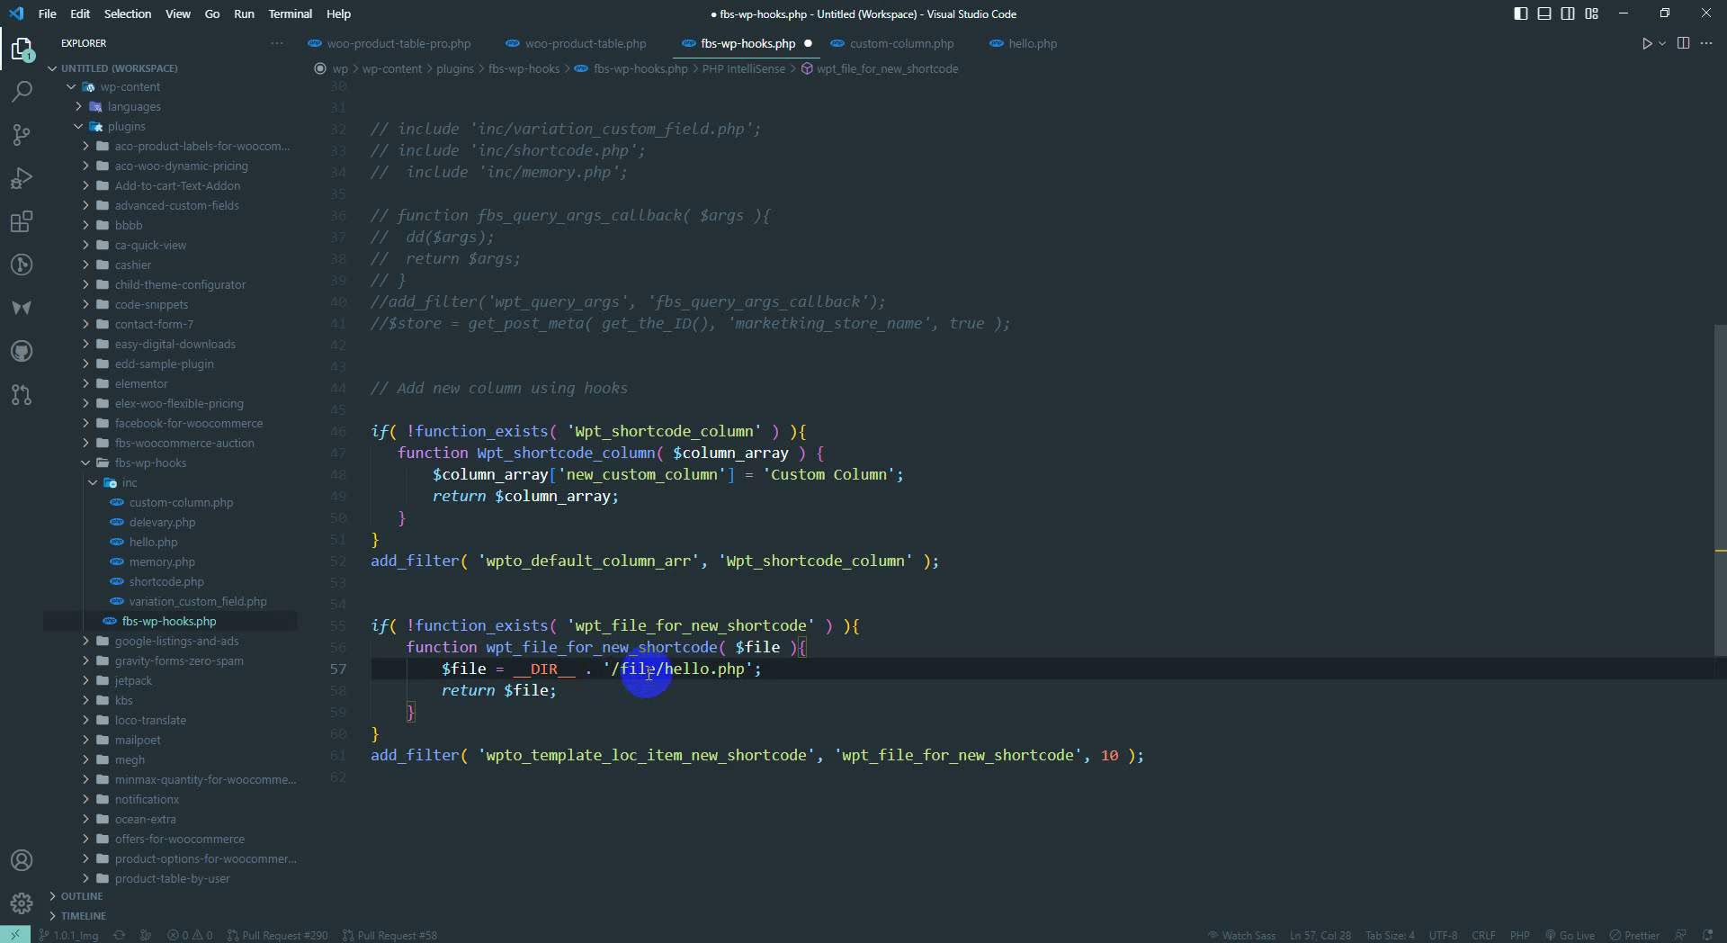
mouse_move(129, 484)
left_click(657, 670)
key("BackSpace")
key("BackSpace")
key("BackSpace")
key("BackSpace")
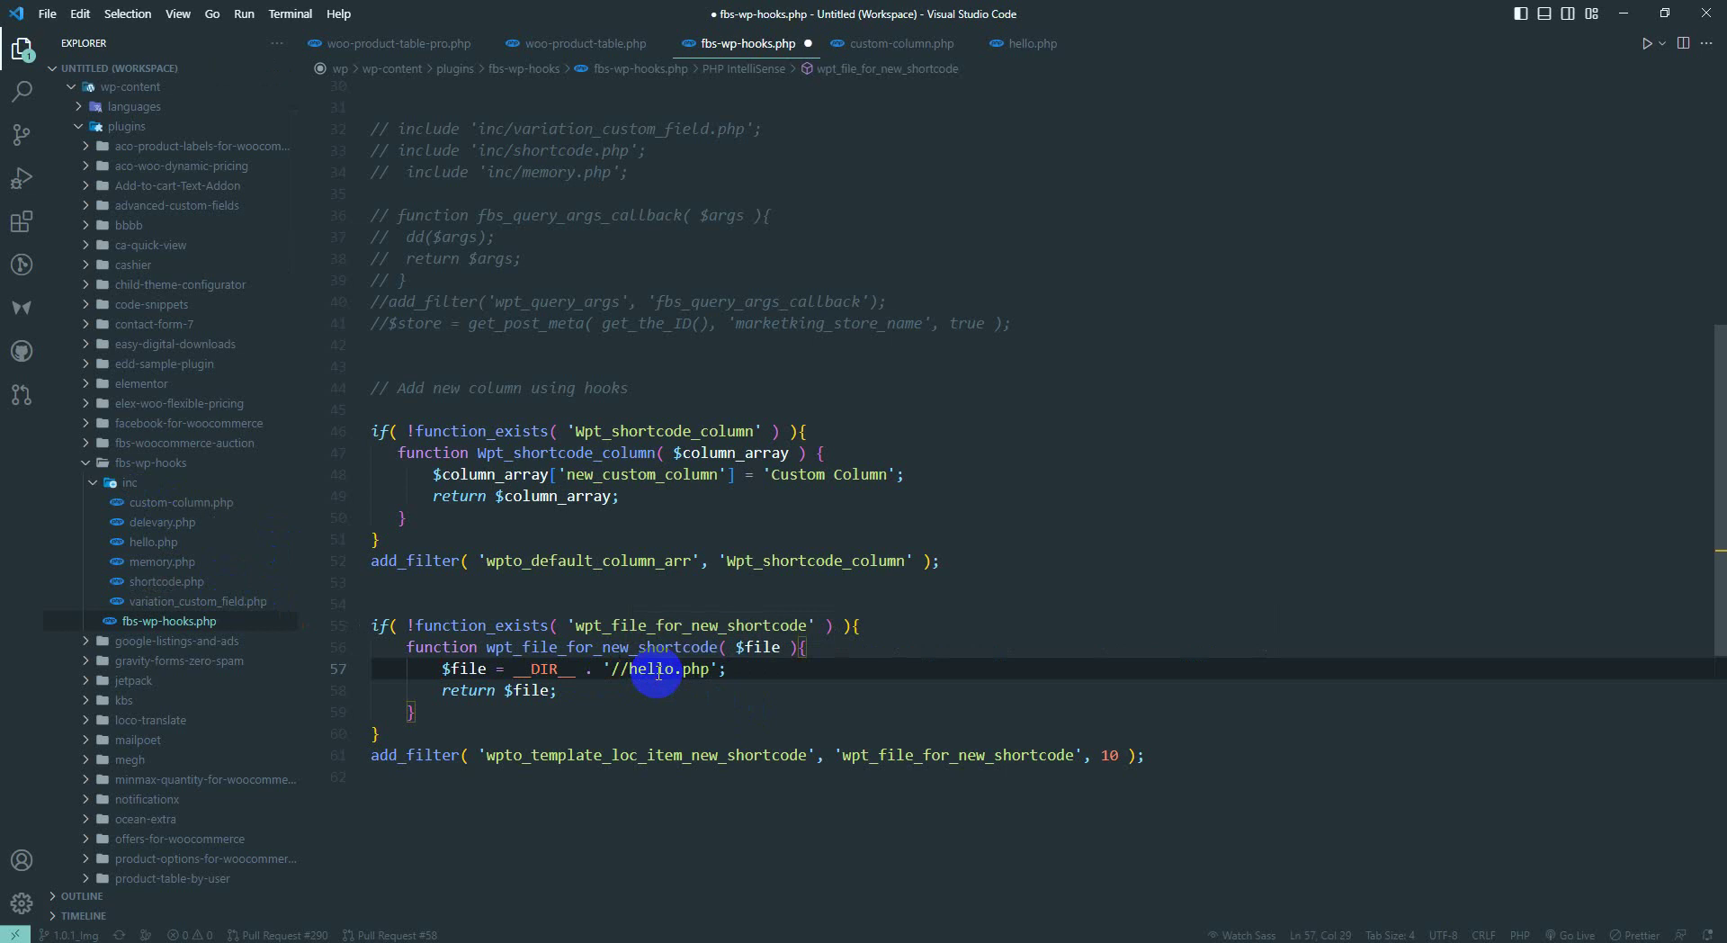
type("inc")
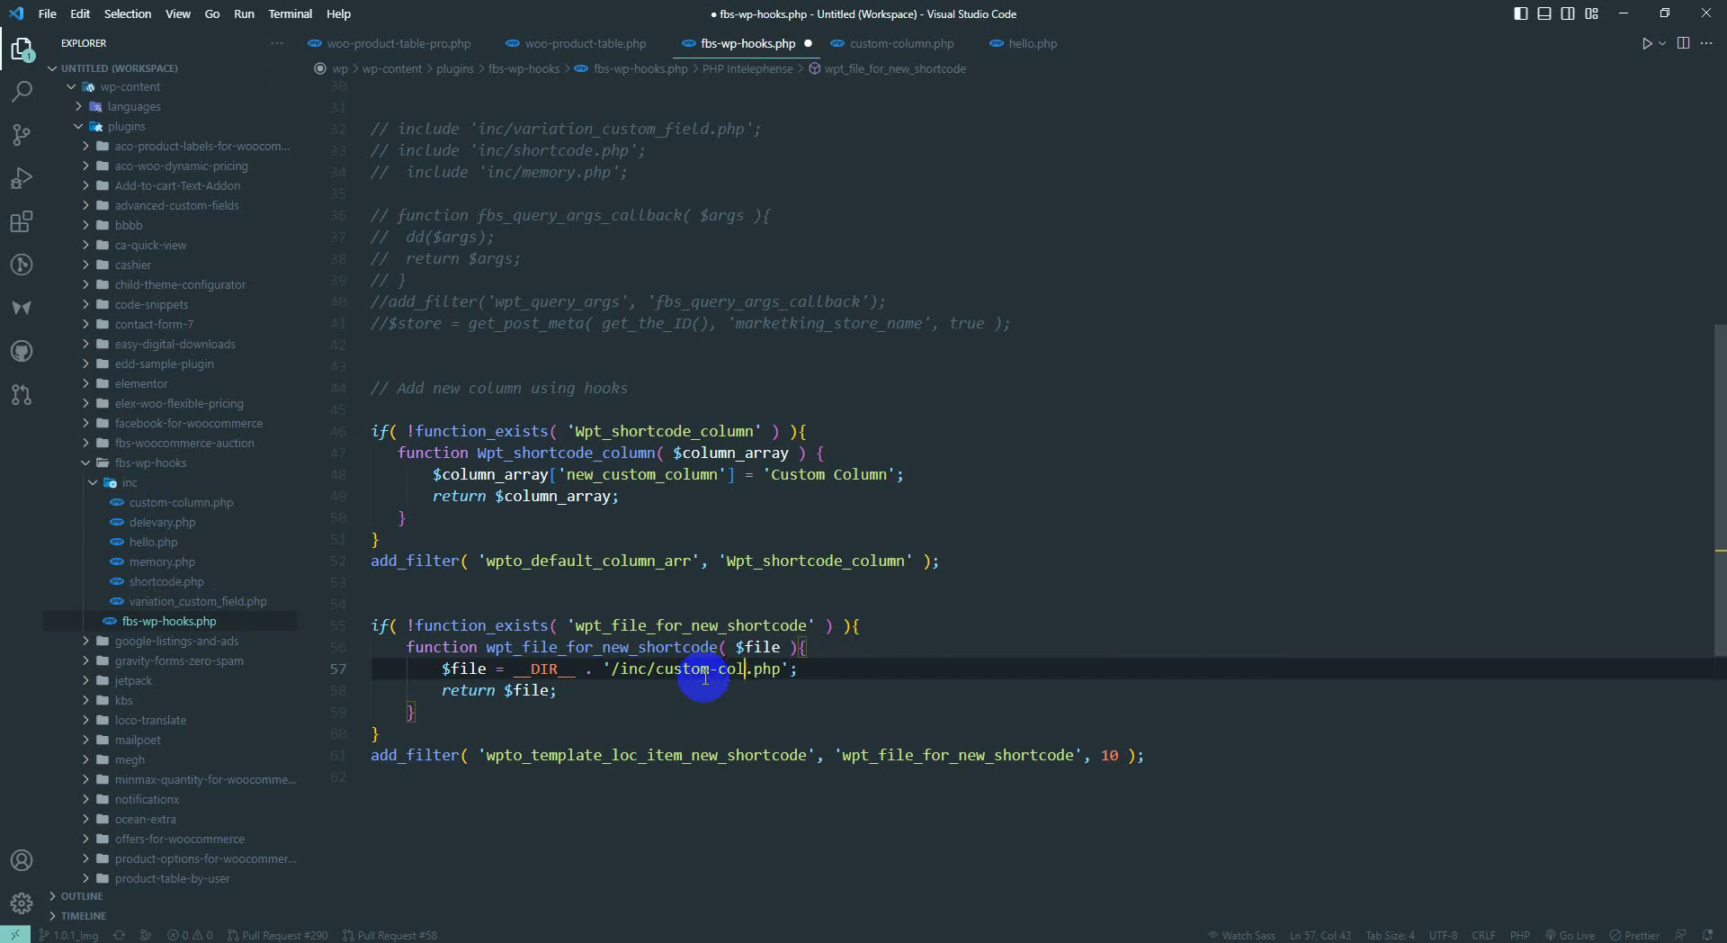
type("umn")
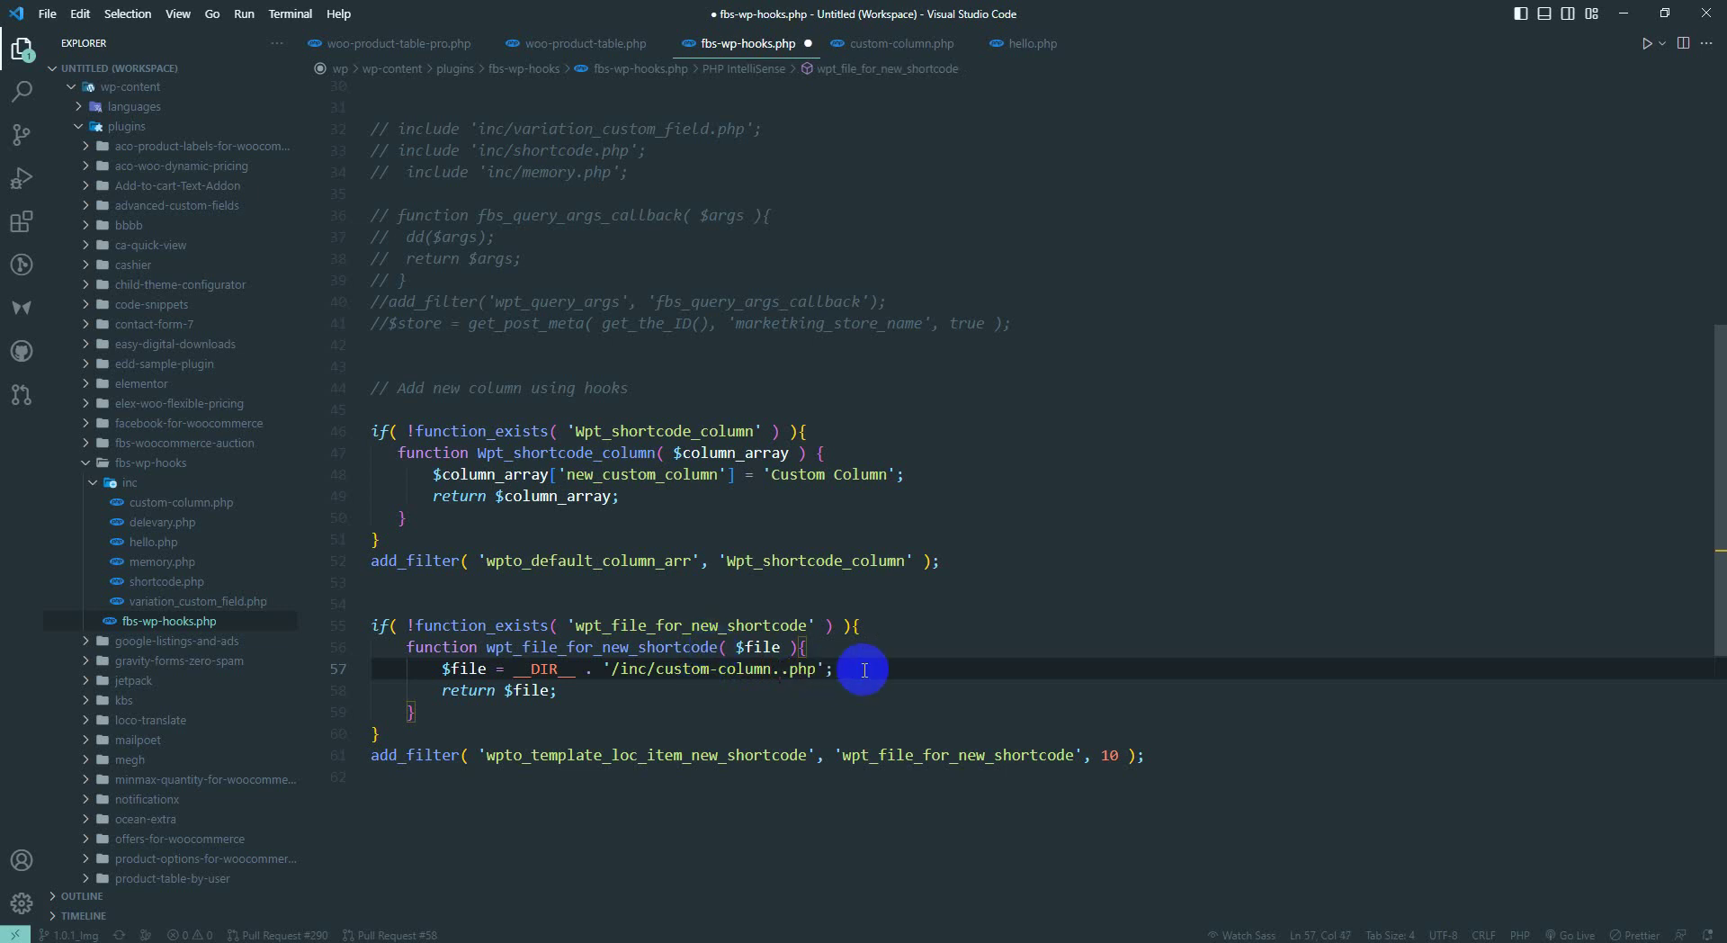
key("ctrl+s")
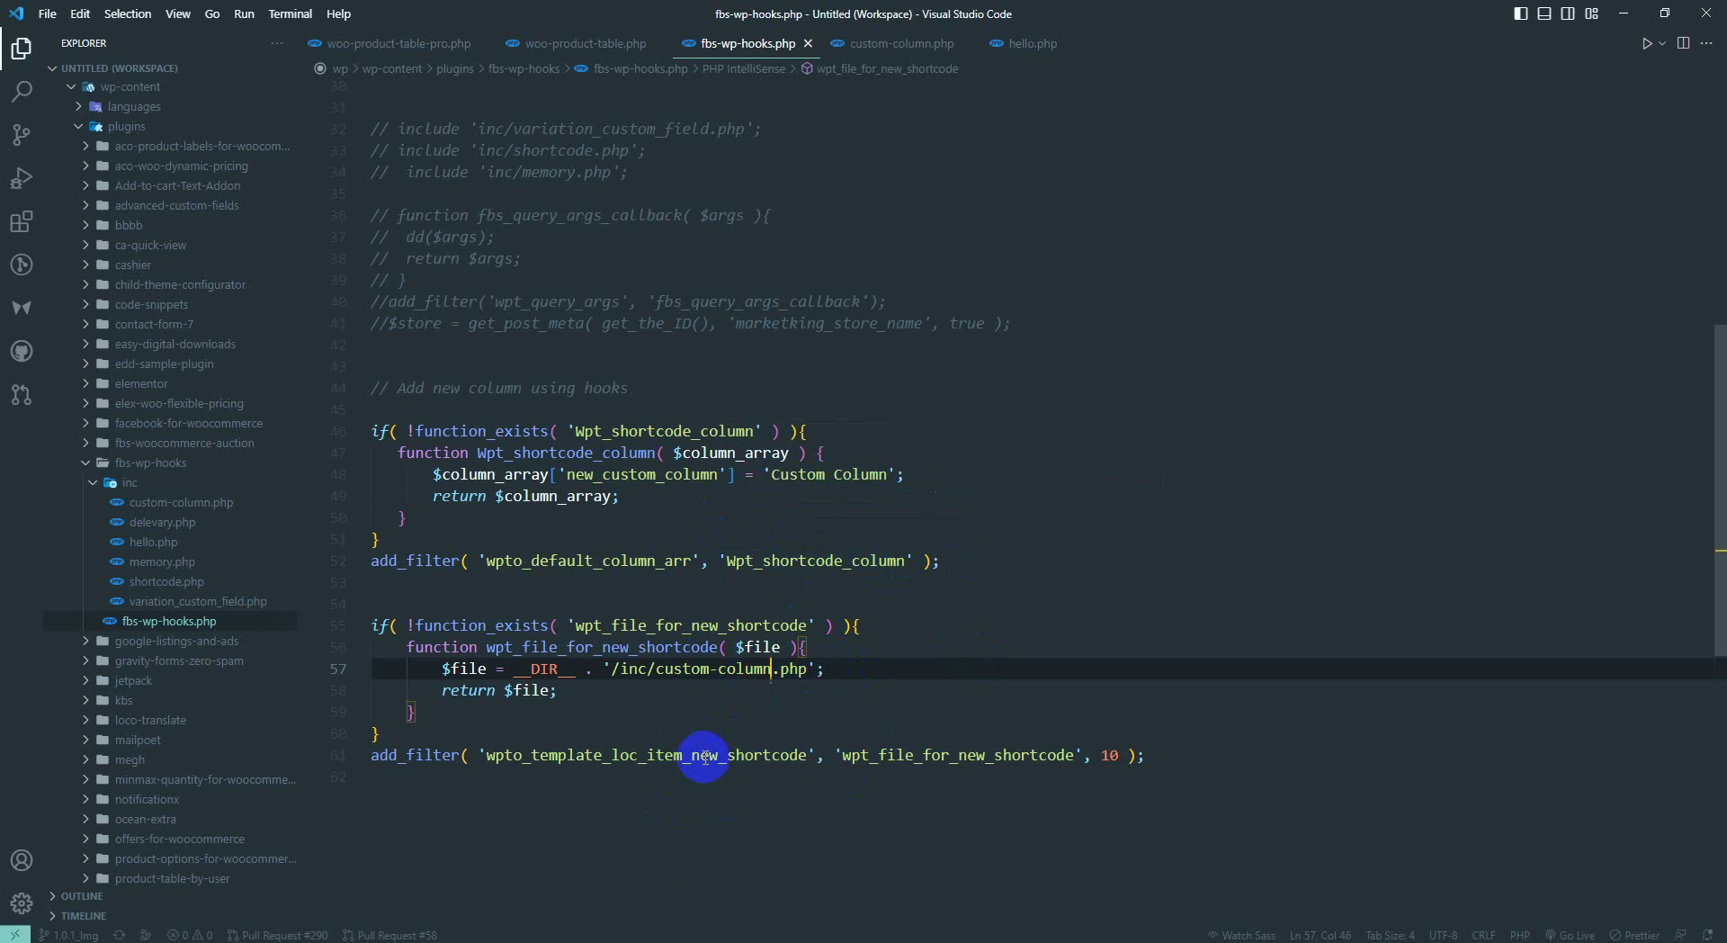
- Rename the hook to wpto_template_loc_item_new_custom_column, matching the column key, and save
left_click_drag(691, 754, 799, 754)
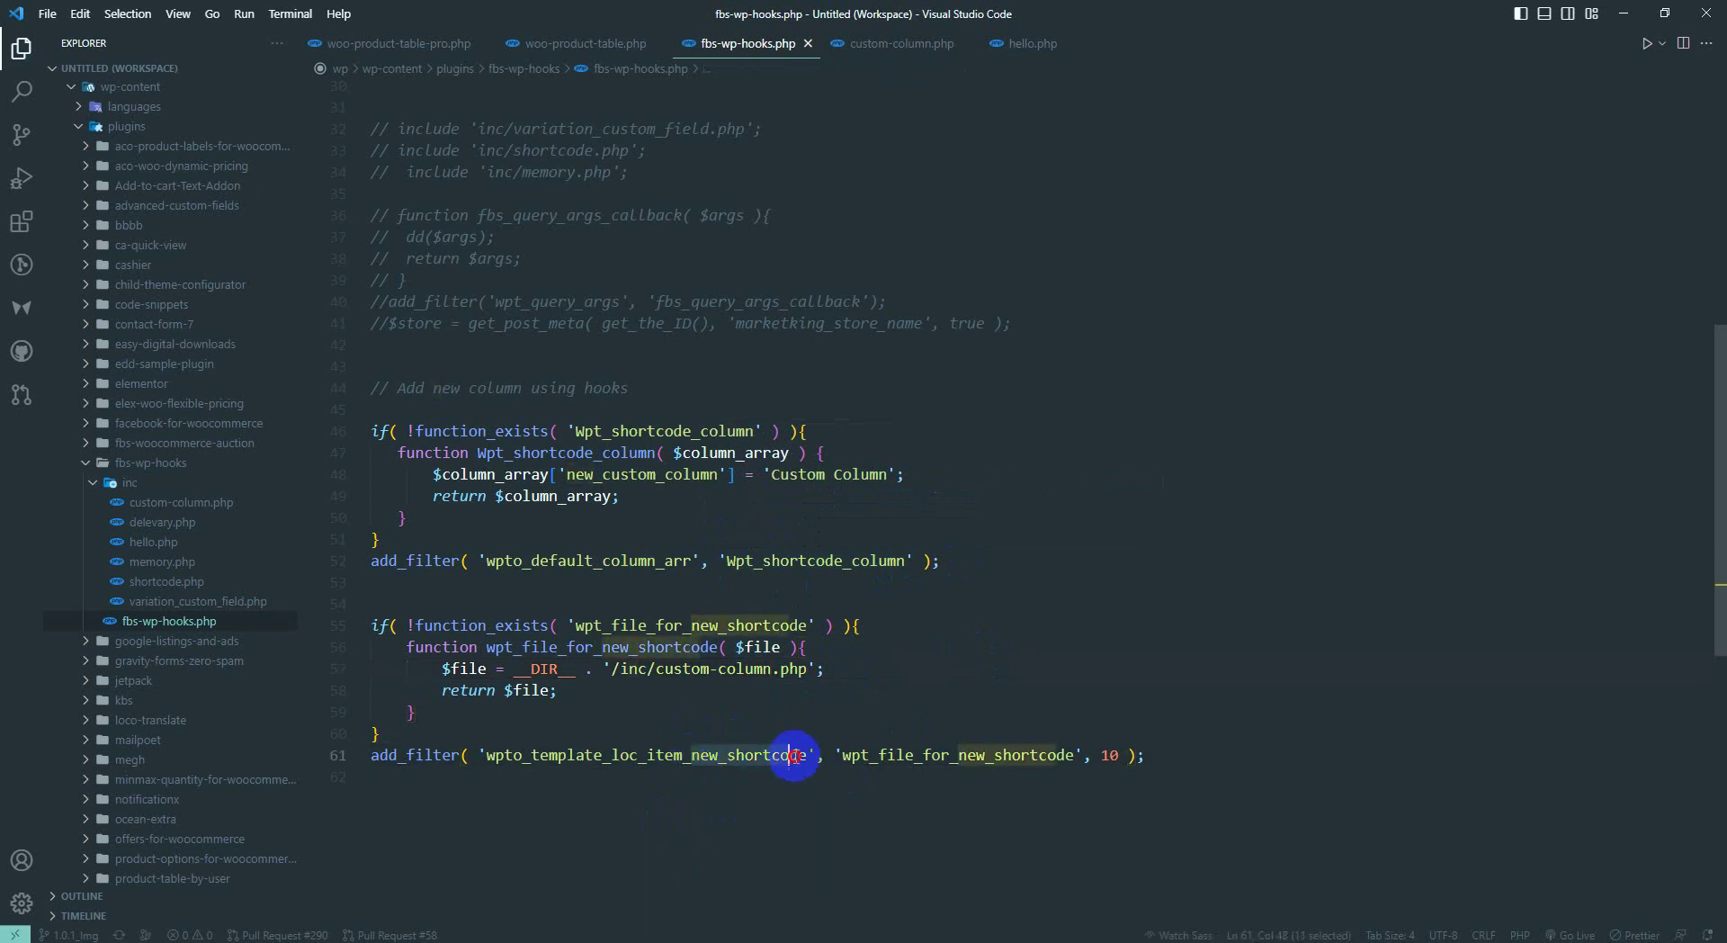
double_click(642, 476)
key("ctrl+c")
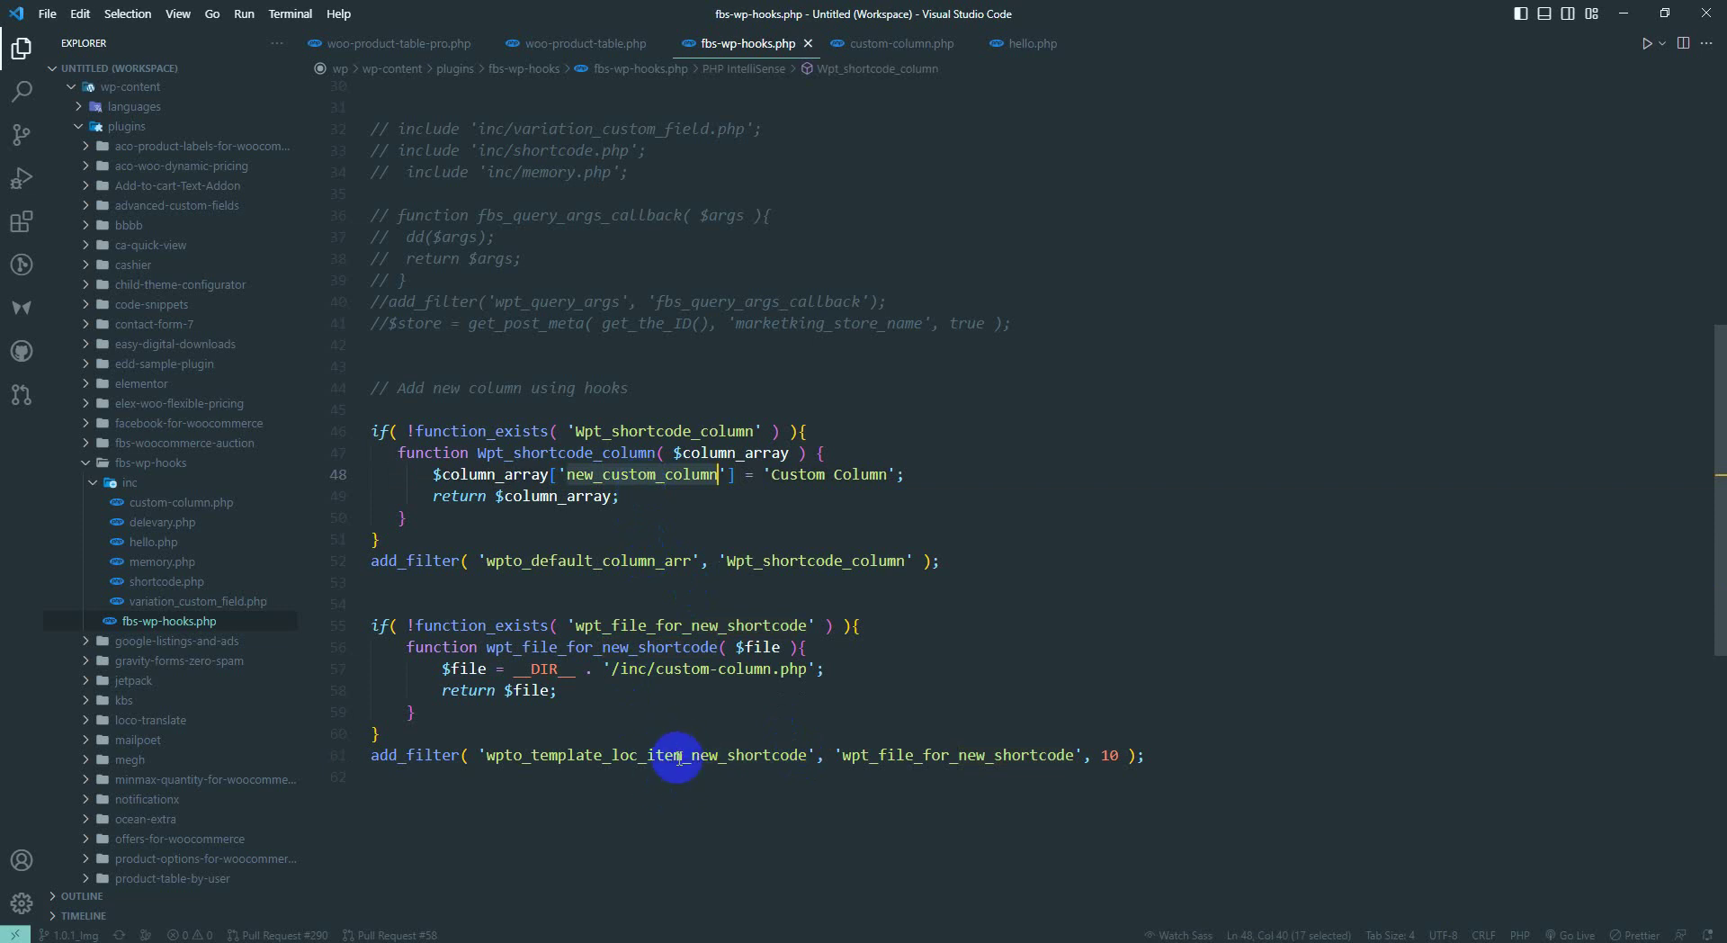
left_click_drag(691, 754, 806, 754)
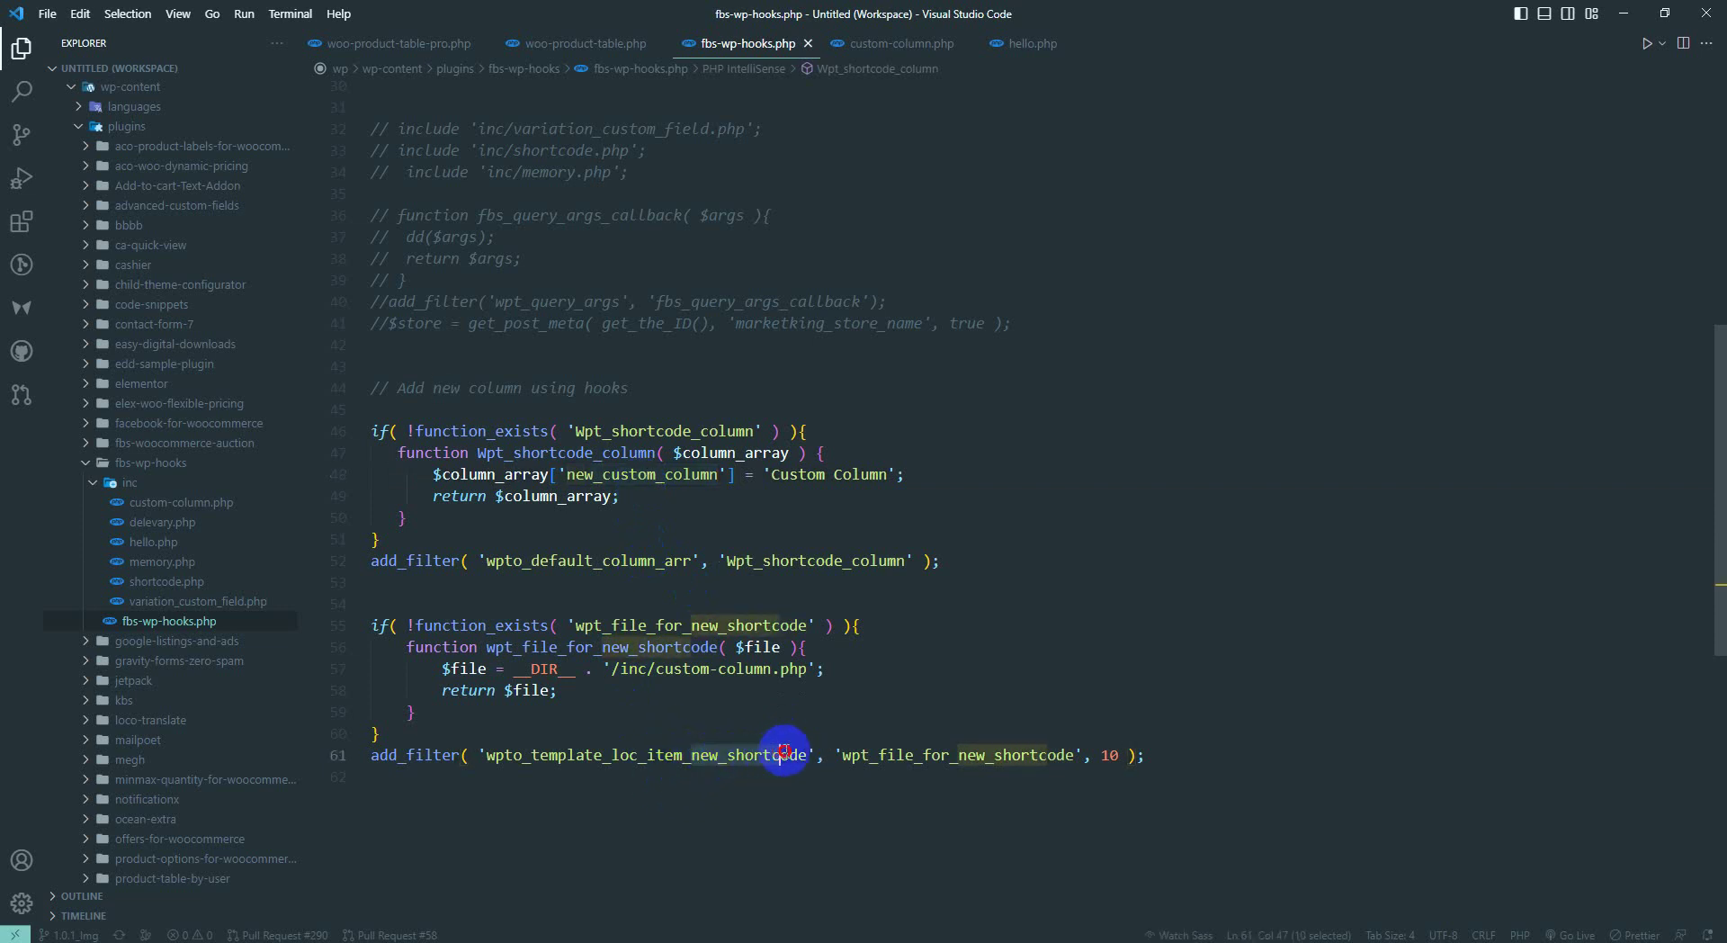
key("ctrl+v")
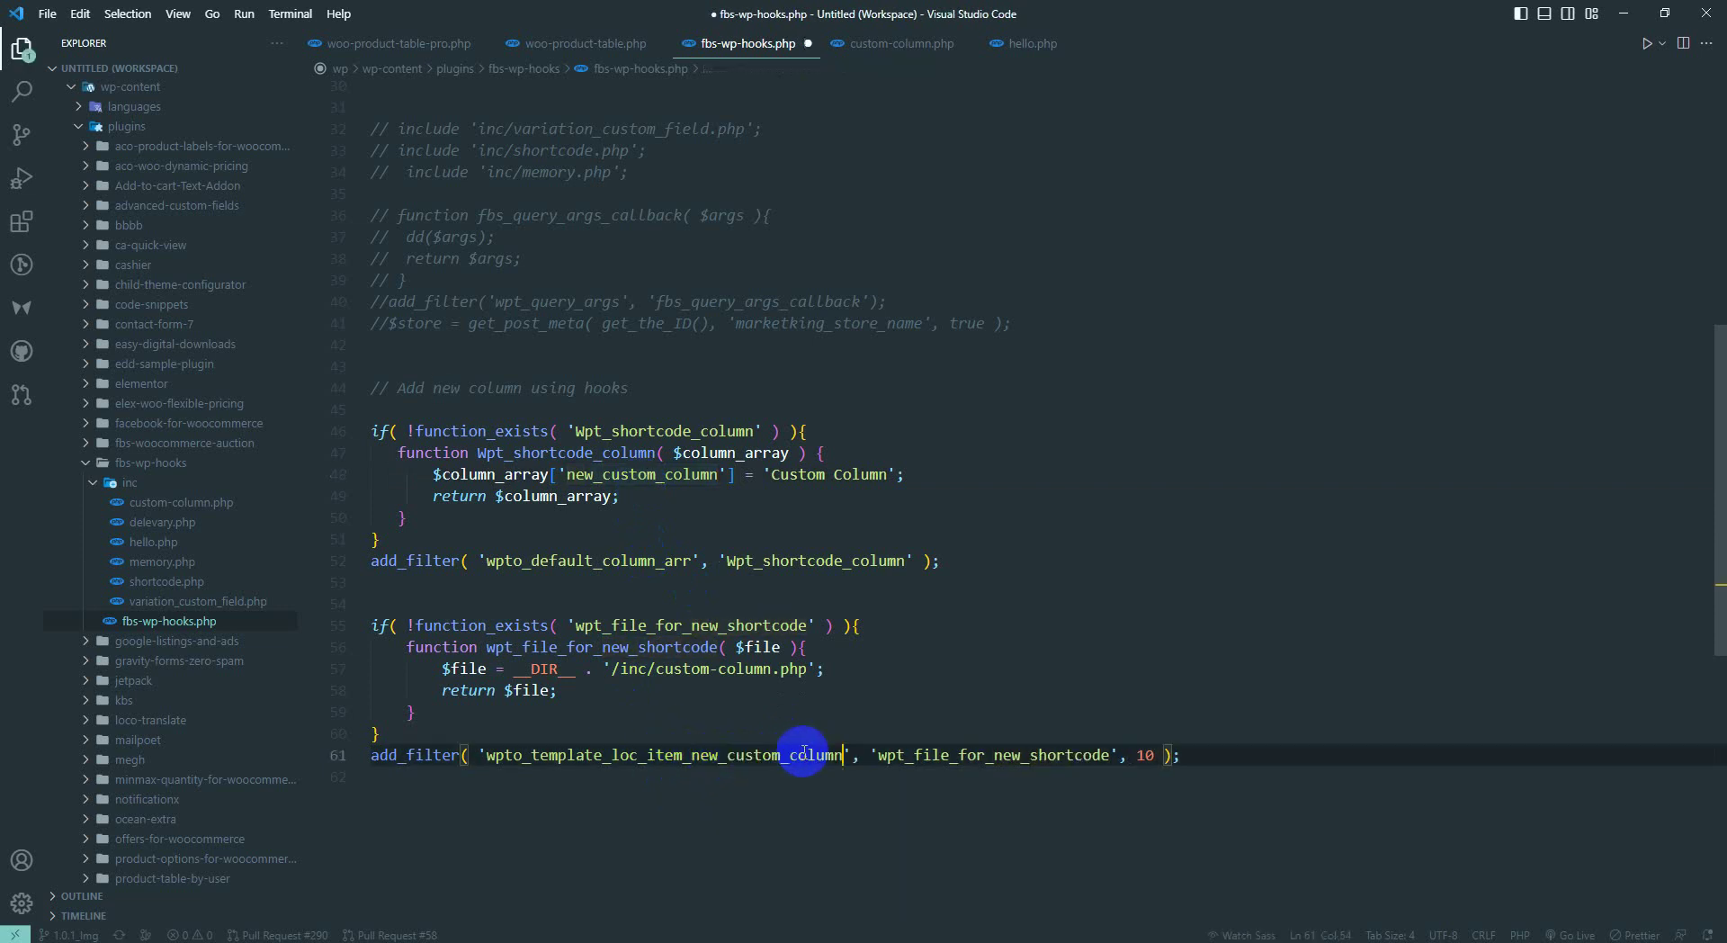
double_click(720, 754)
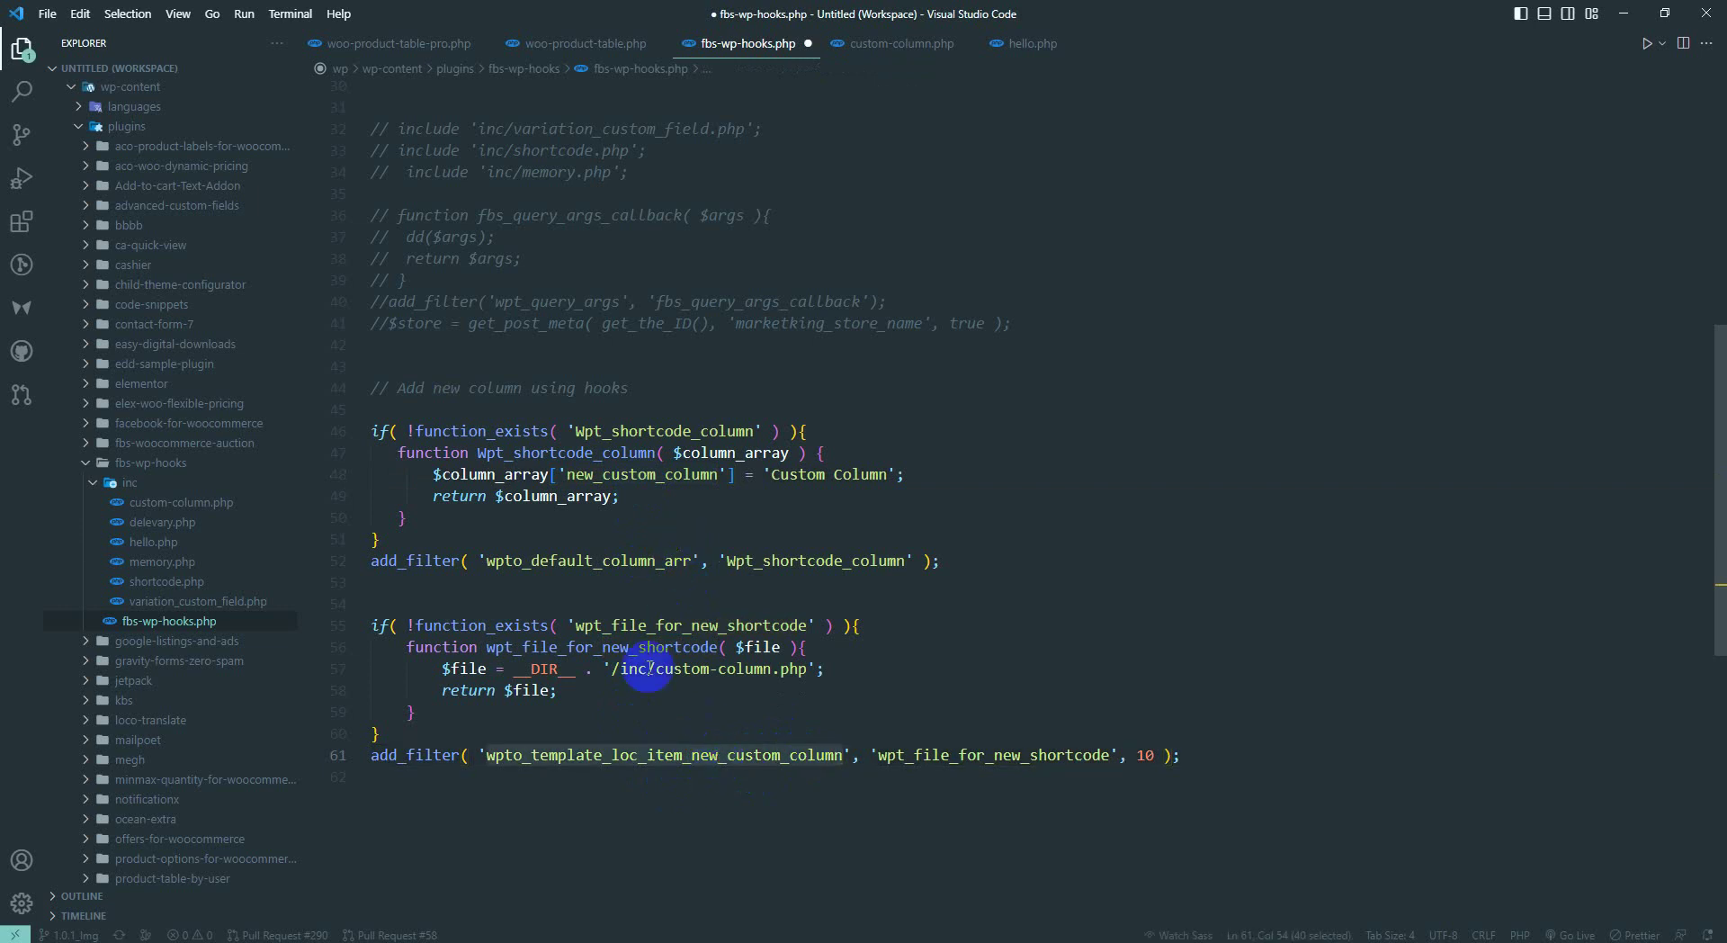
double_click(630, 474)
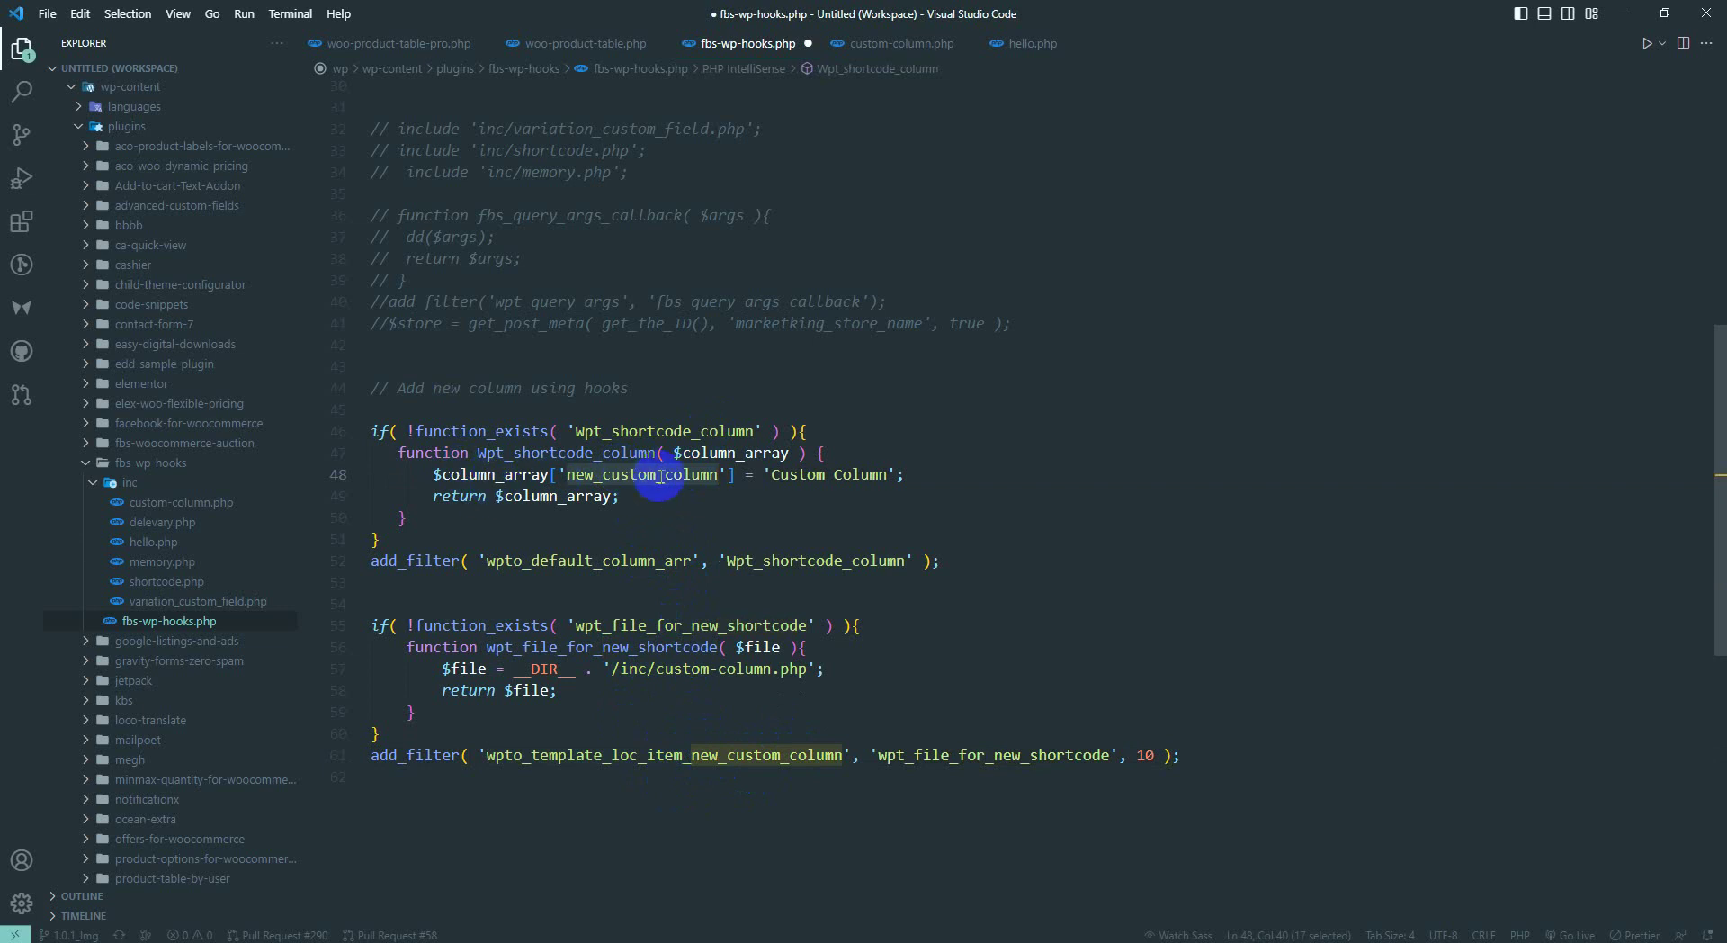
double_click(765, 756)
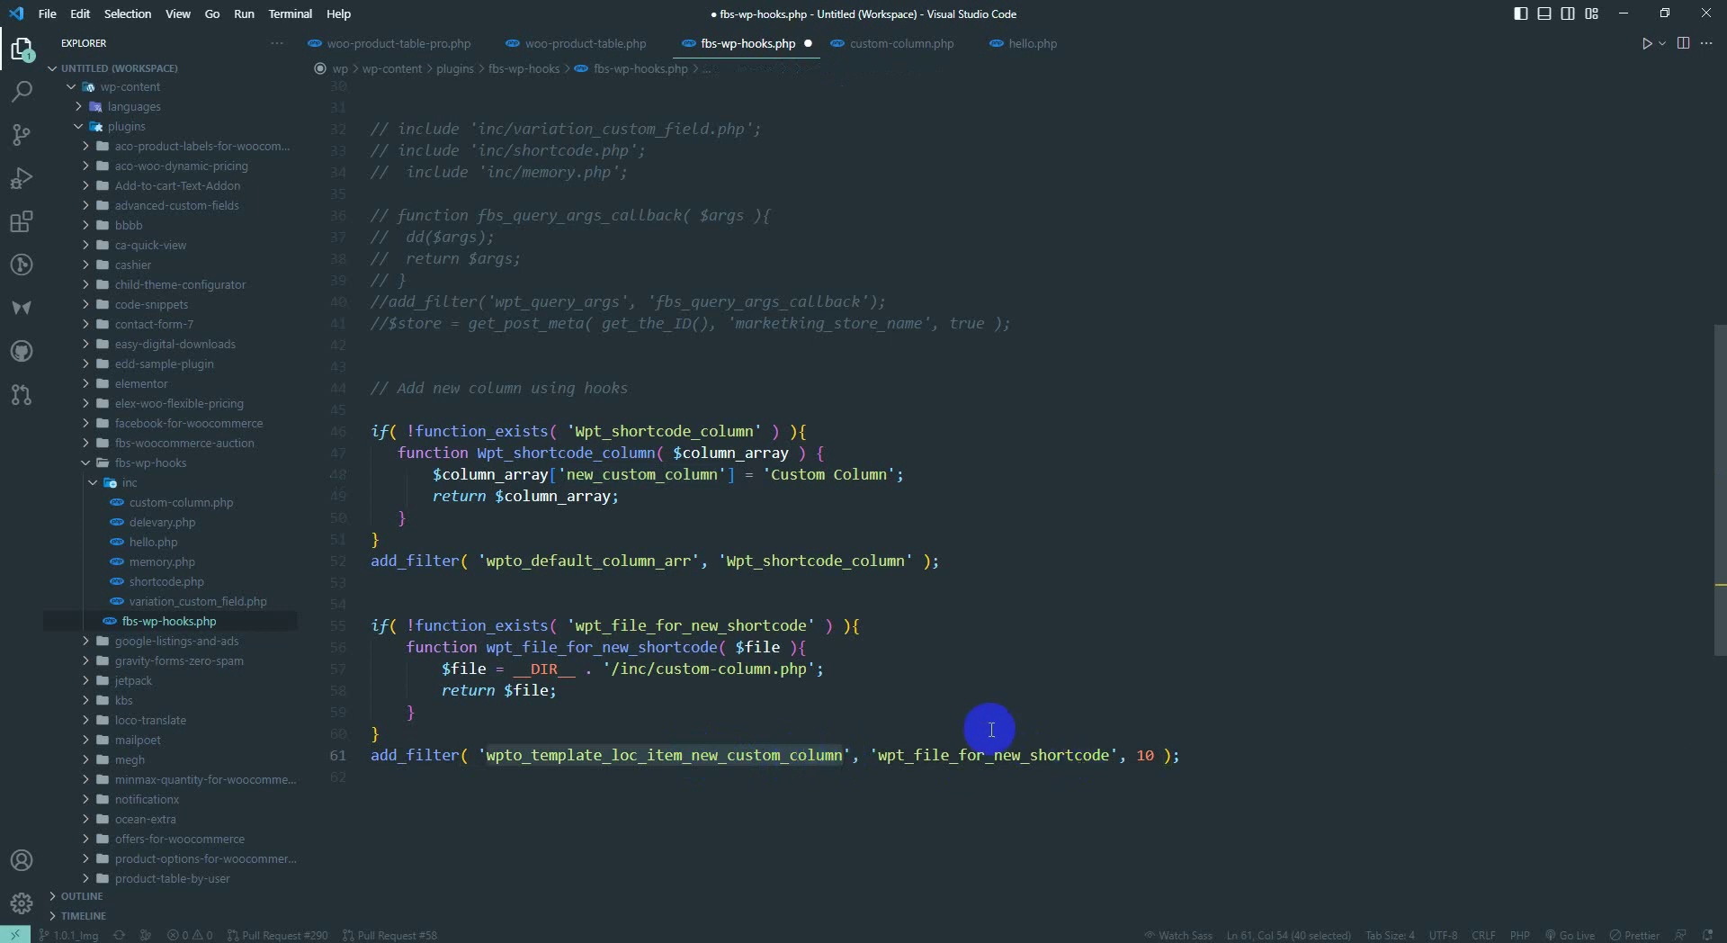
key("ctrl+s")
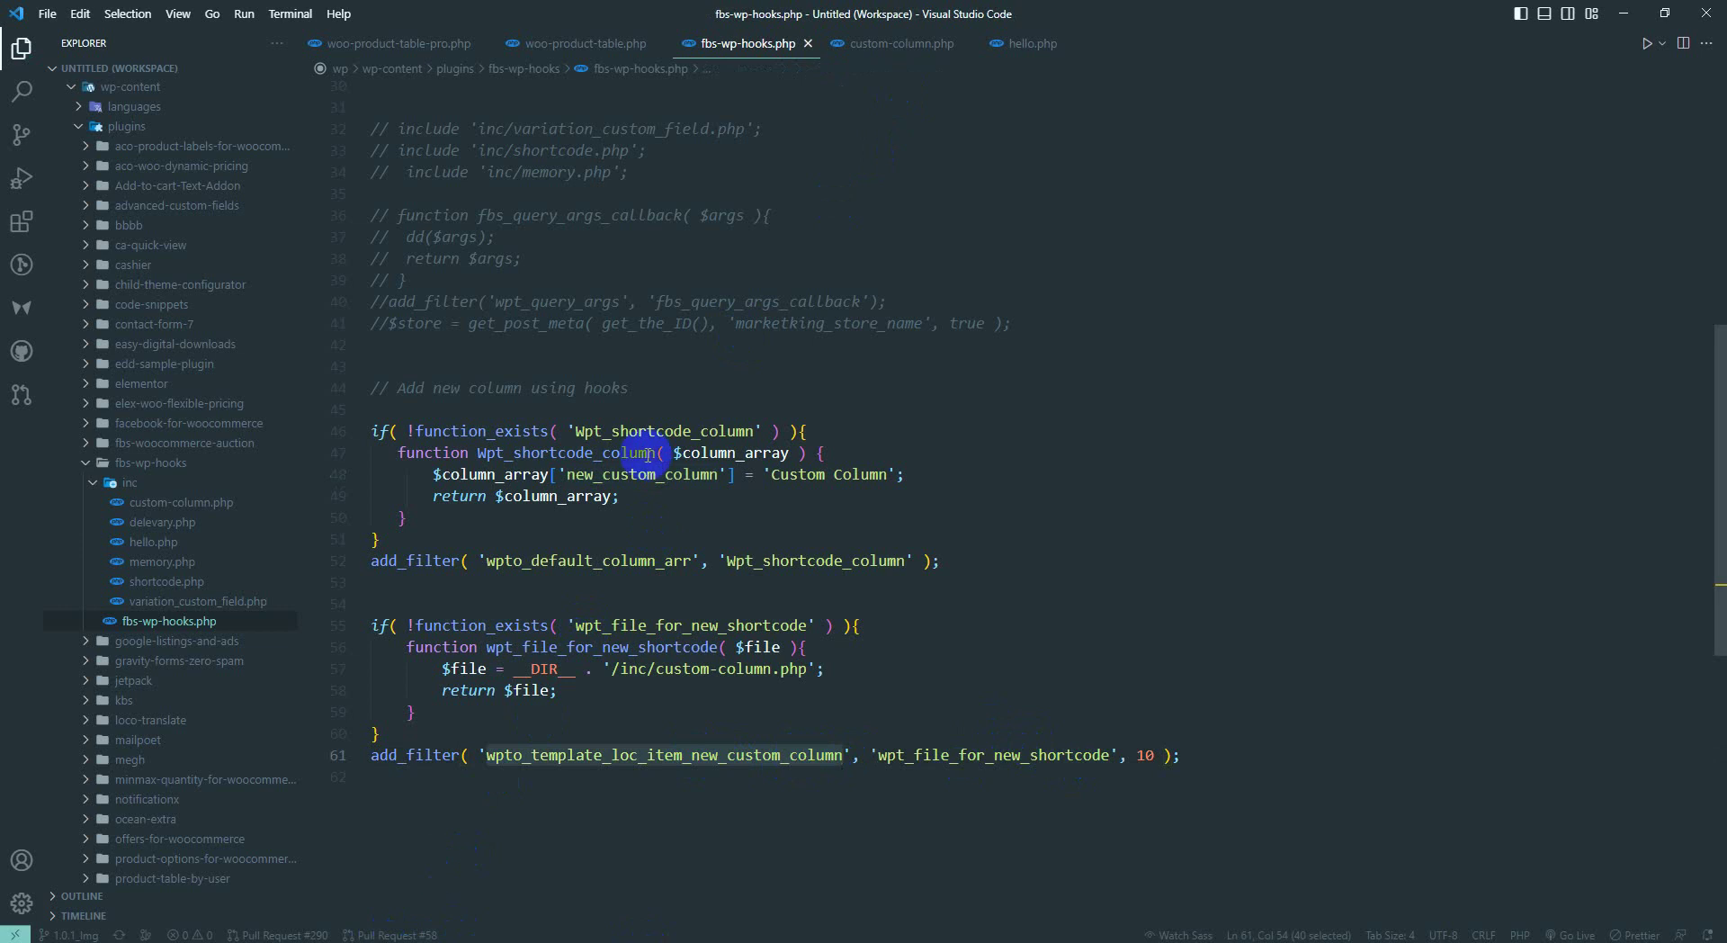
- Put the test text kkkk in custom-column.php, save it, and reload the storefront table
left_click(890, 45)
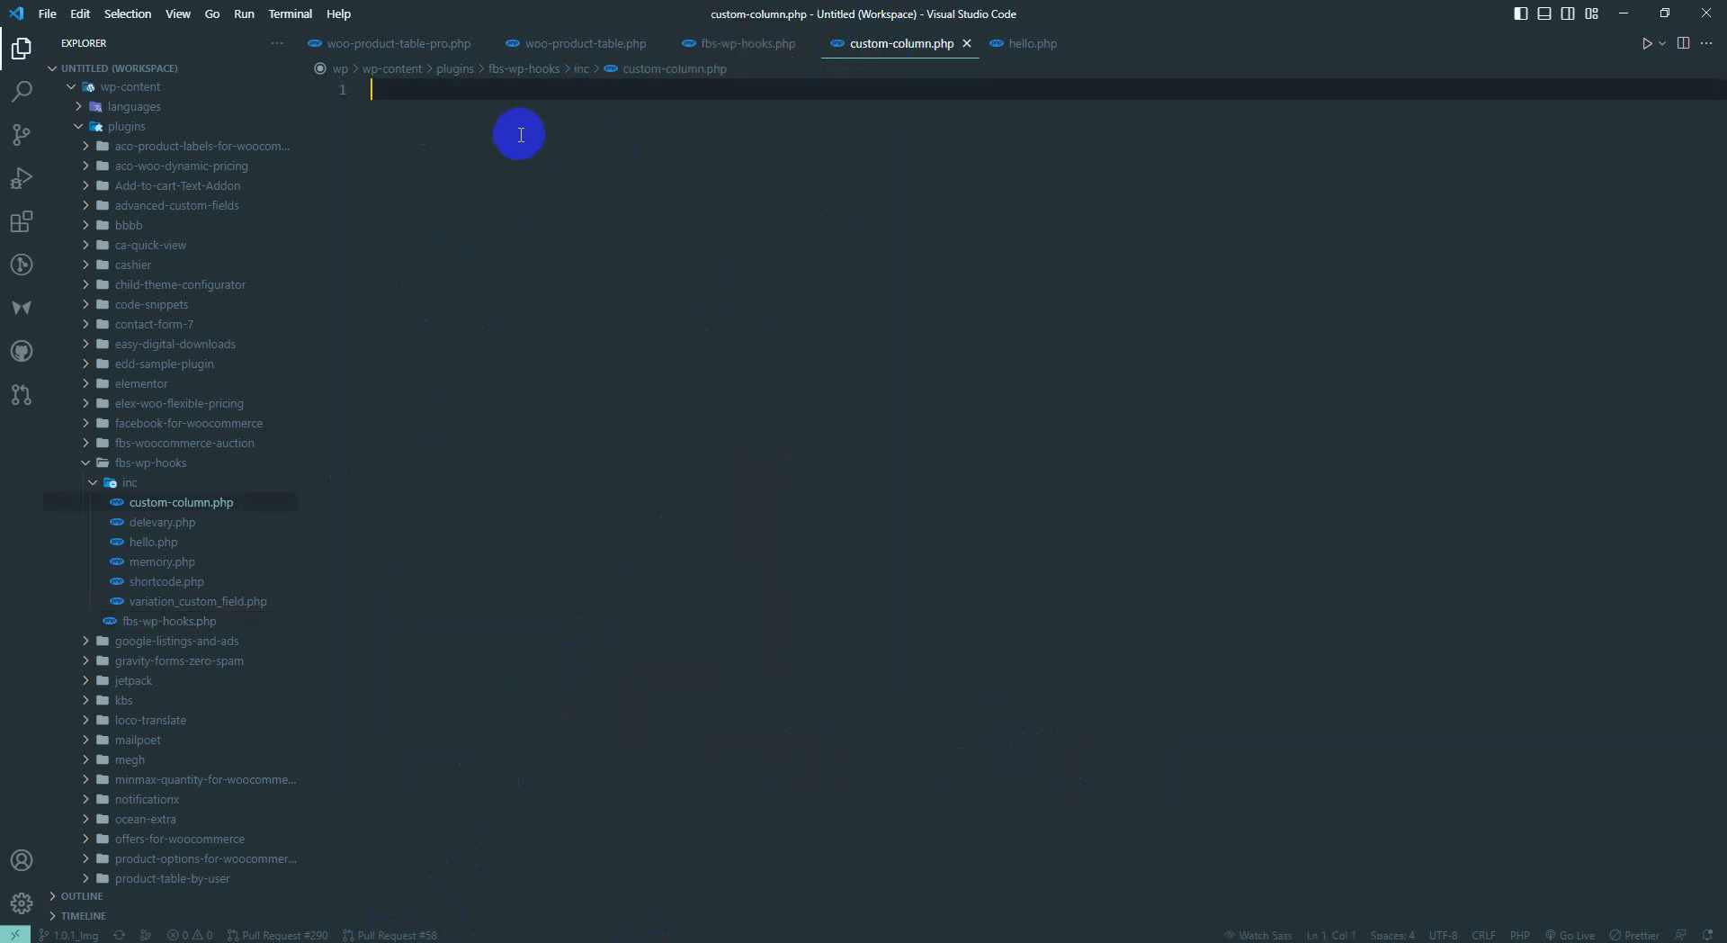
type("kkkk")
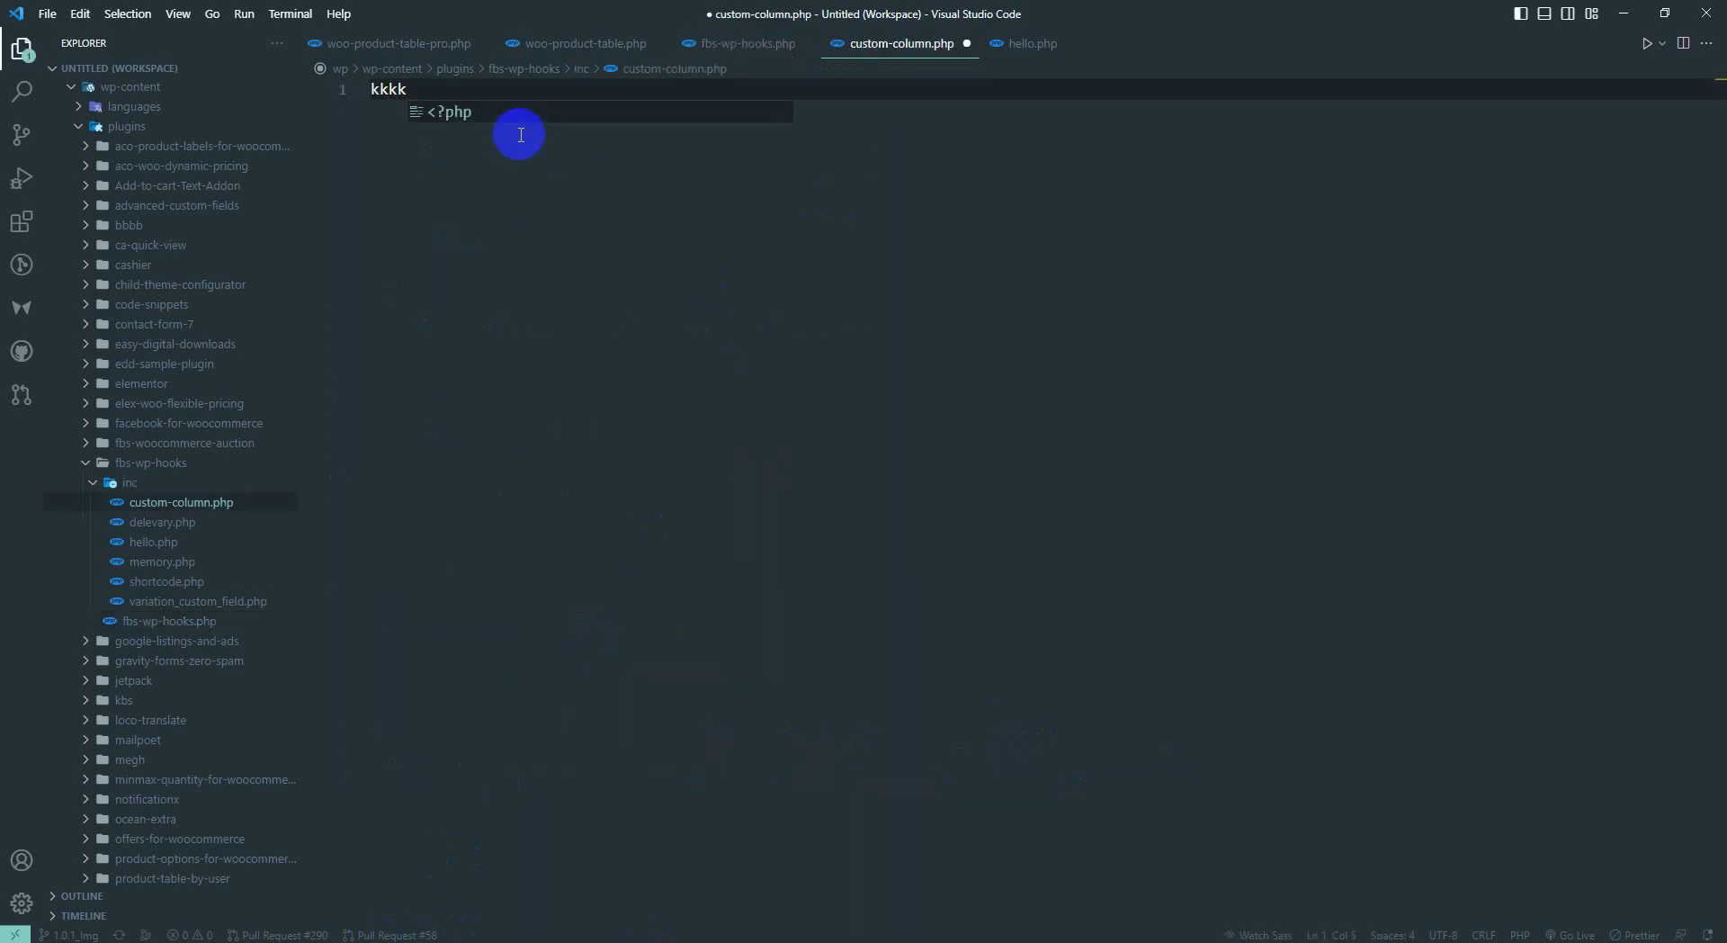
key("ctrl+s")
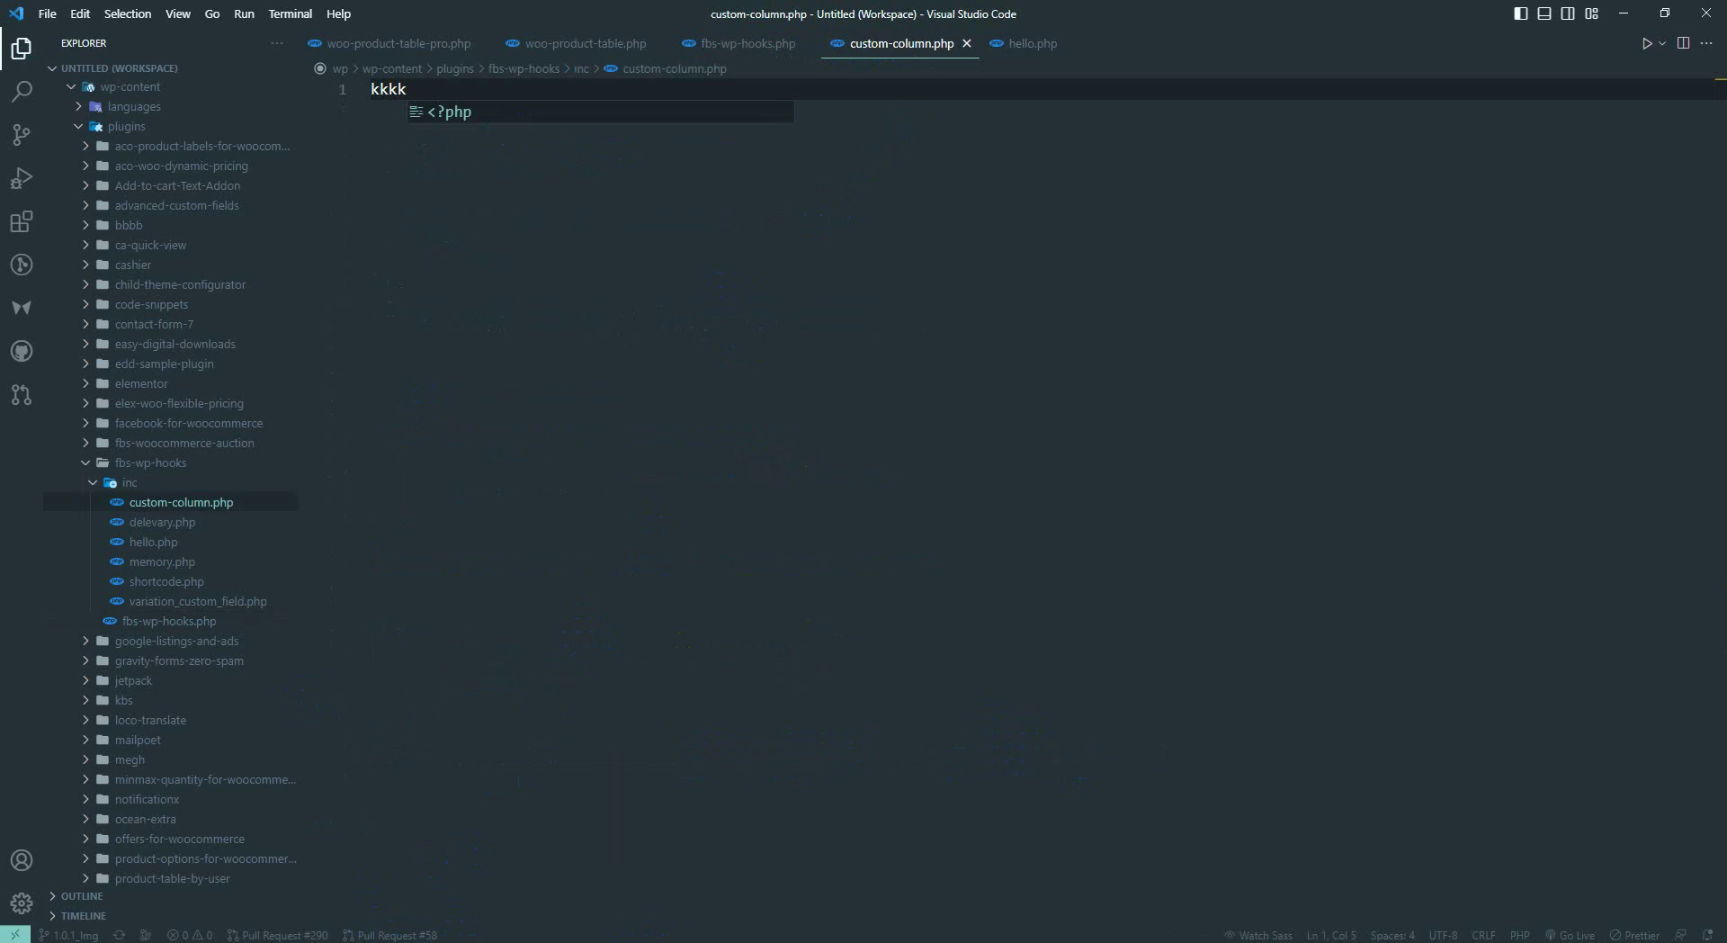
key("alt+Tab")
left_click(985, 14)
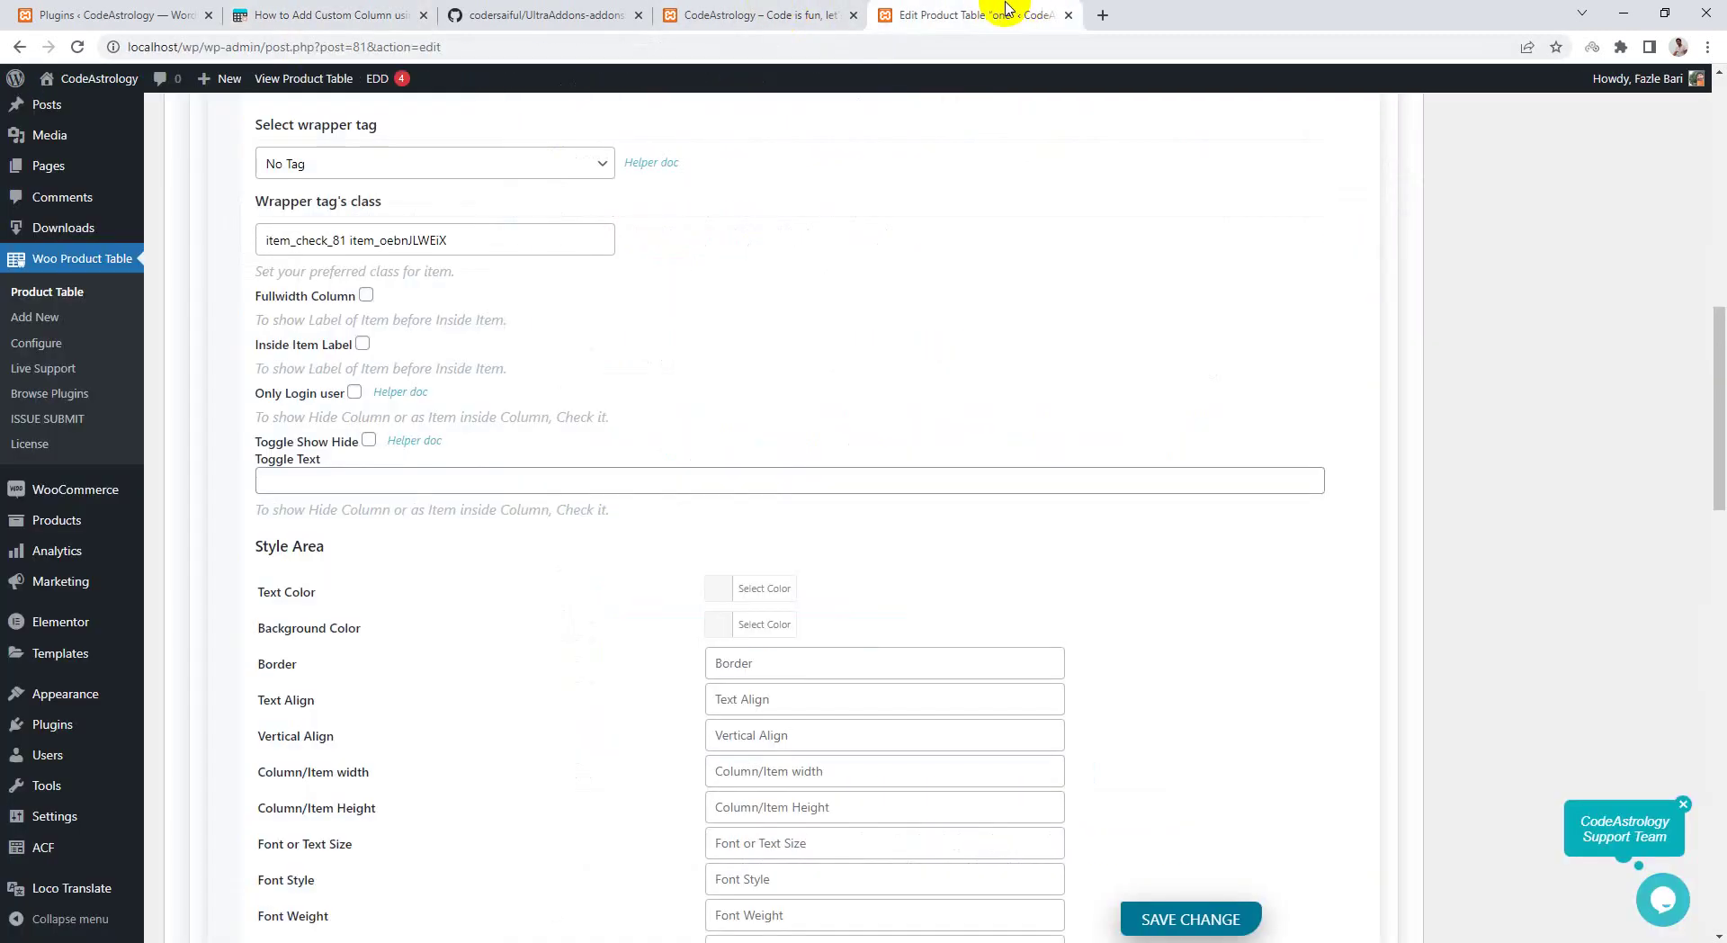
left_click(568, 12)
left_click(702, 15)
left_click(675, 45)
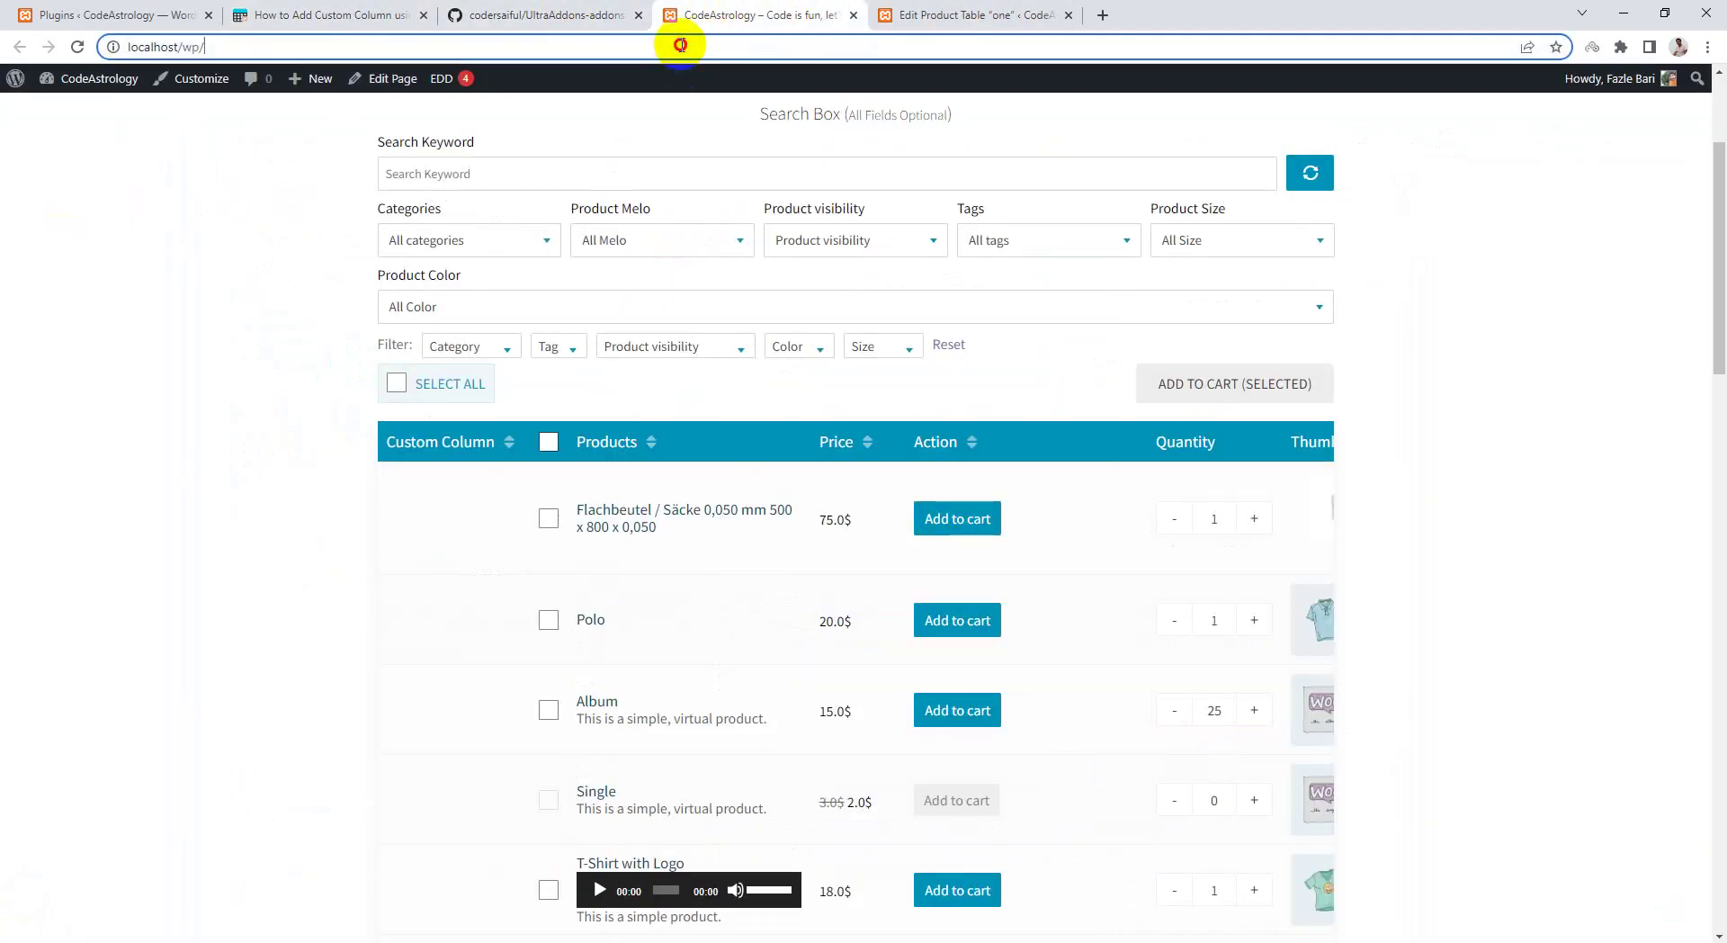
key("Return")
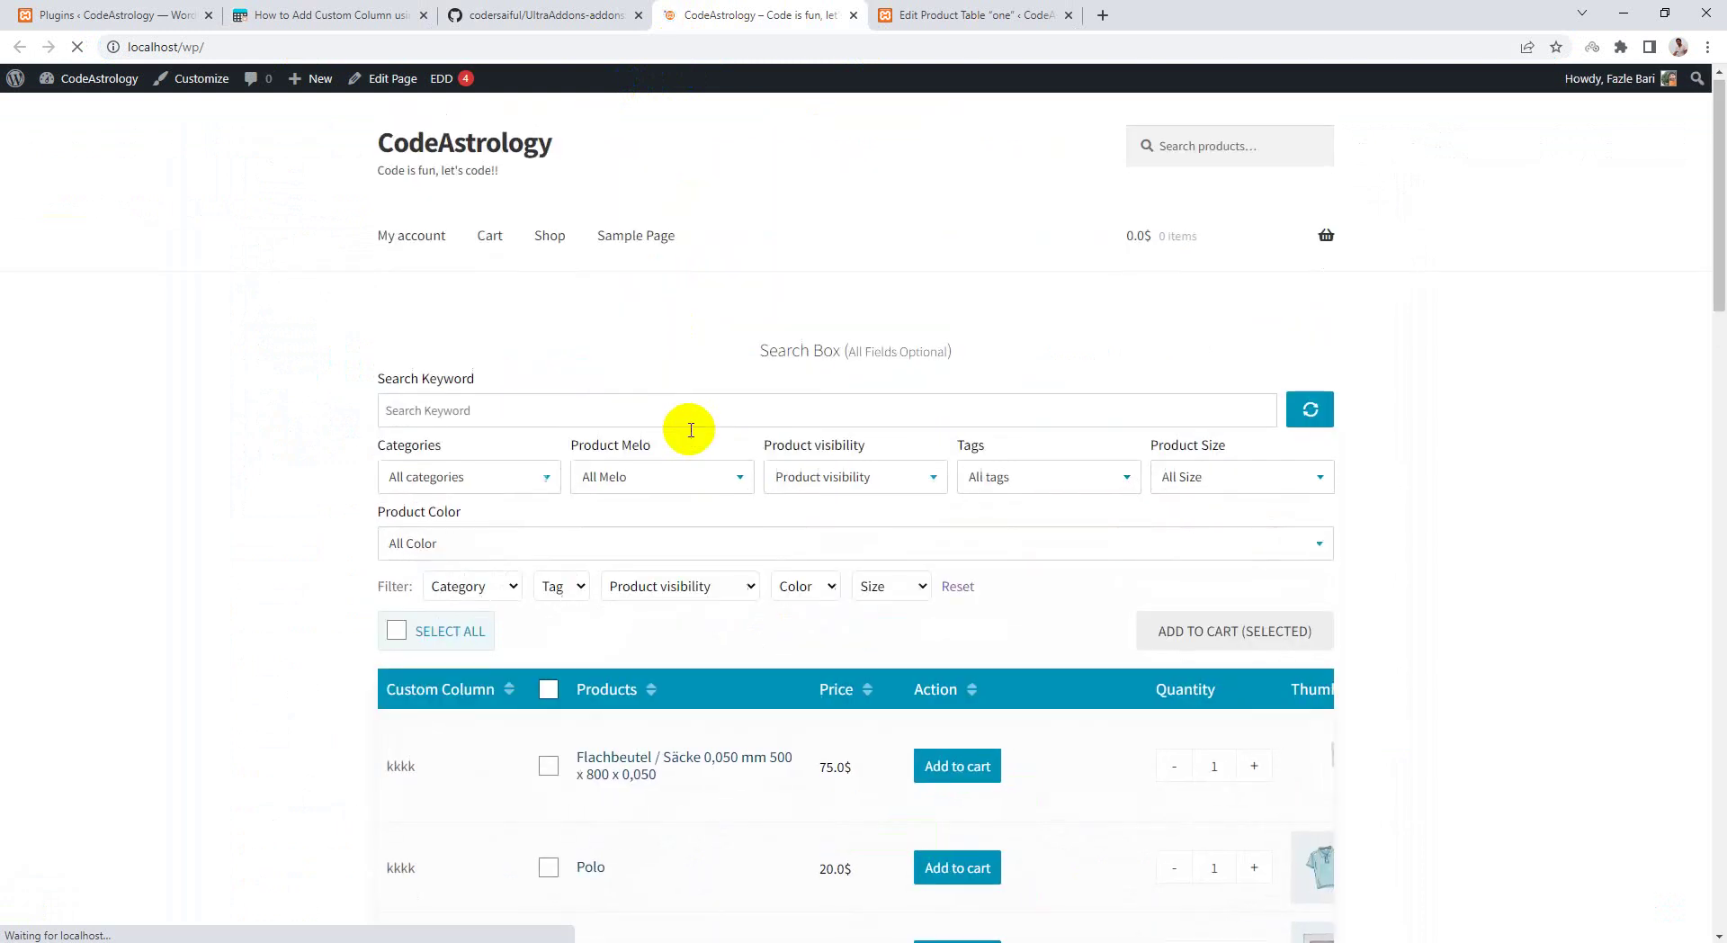
- Confirm every Custom Column cell shows kkkk, then select kkkk back in custom-column.php
scroll(467, 456, "down", 3)
left_click_drag(435, 401, 359, 401)
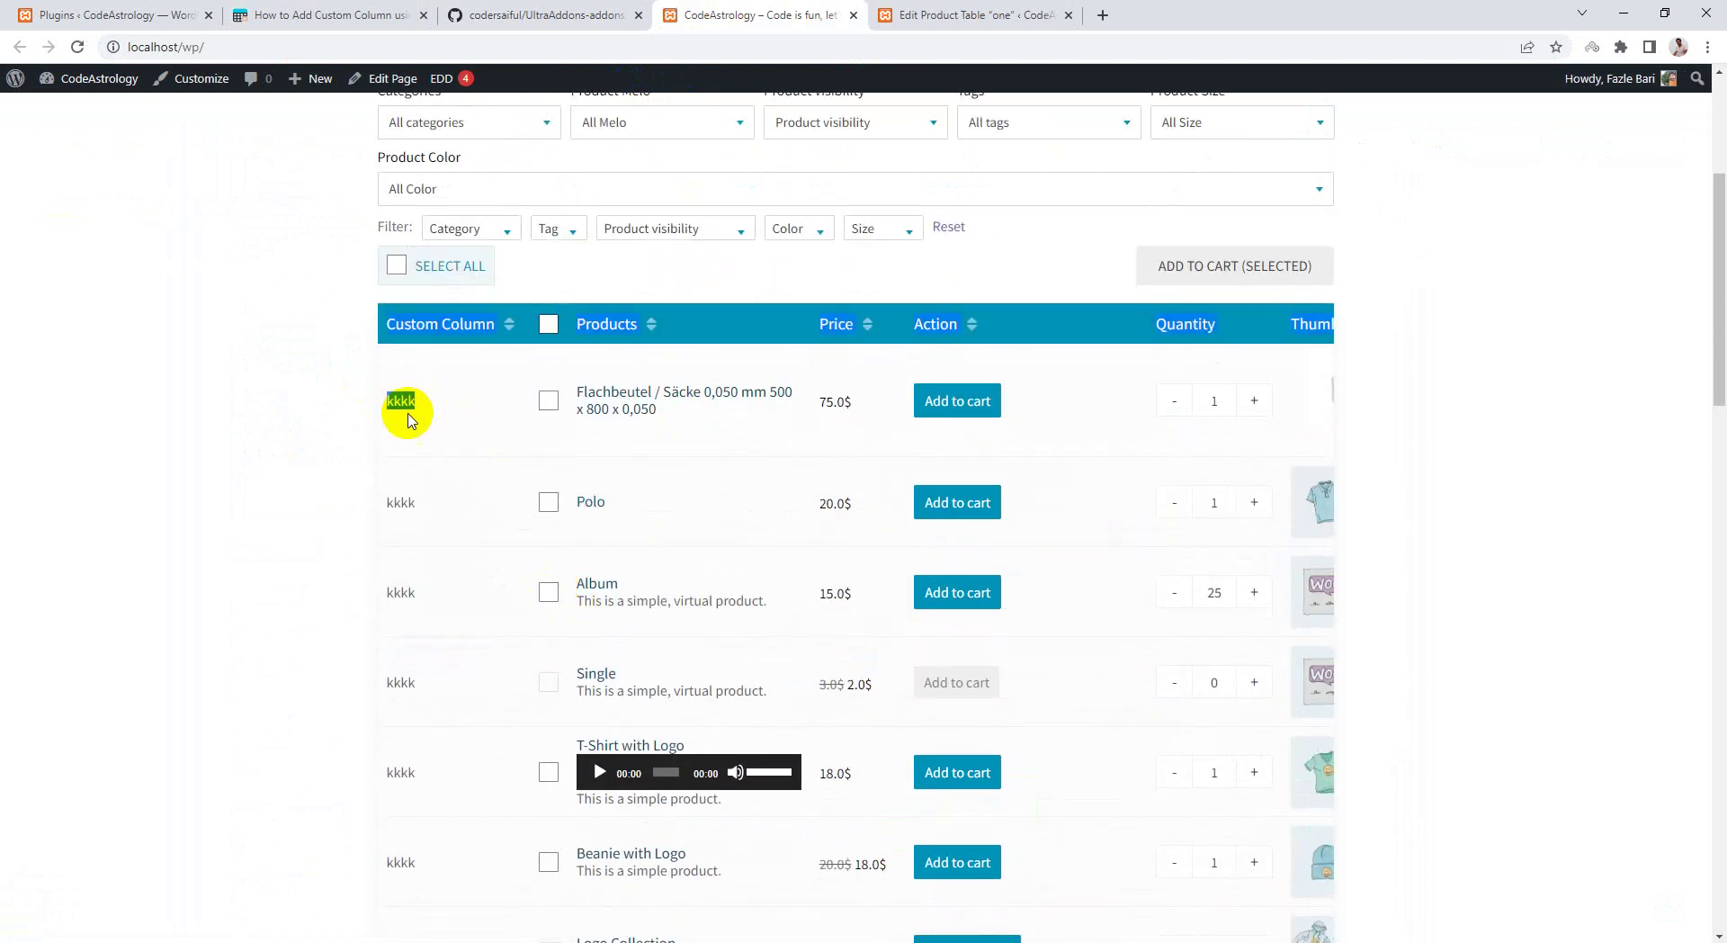
left_click(428, 508)
scroll(427, 561, "down", 3)
scroll(428, 592, "down", 4)
scroll(451, 501, "up", 3)
scroll(474, 343, "up", 5)
left_click(550, 942)
left_click(939, 88)
left_click_drag(458, 88, 353, 89)
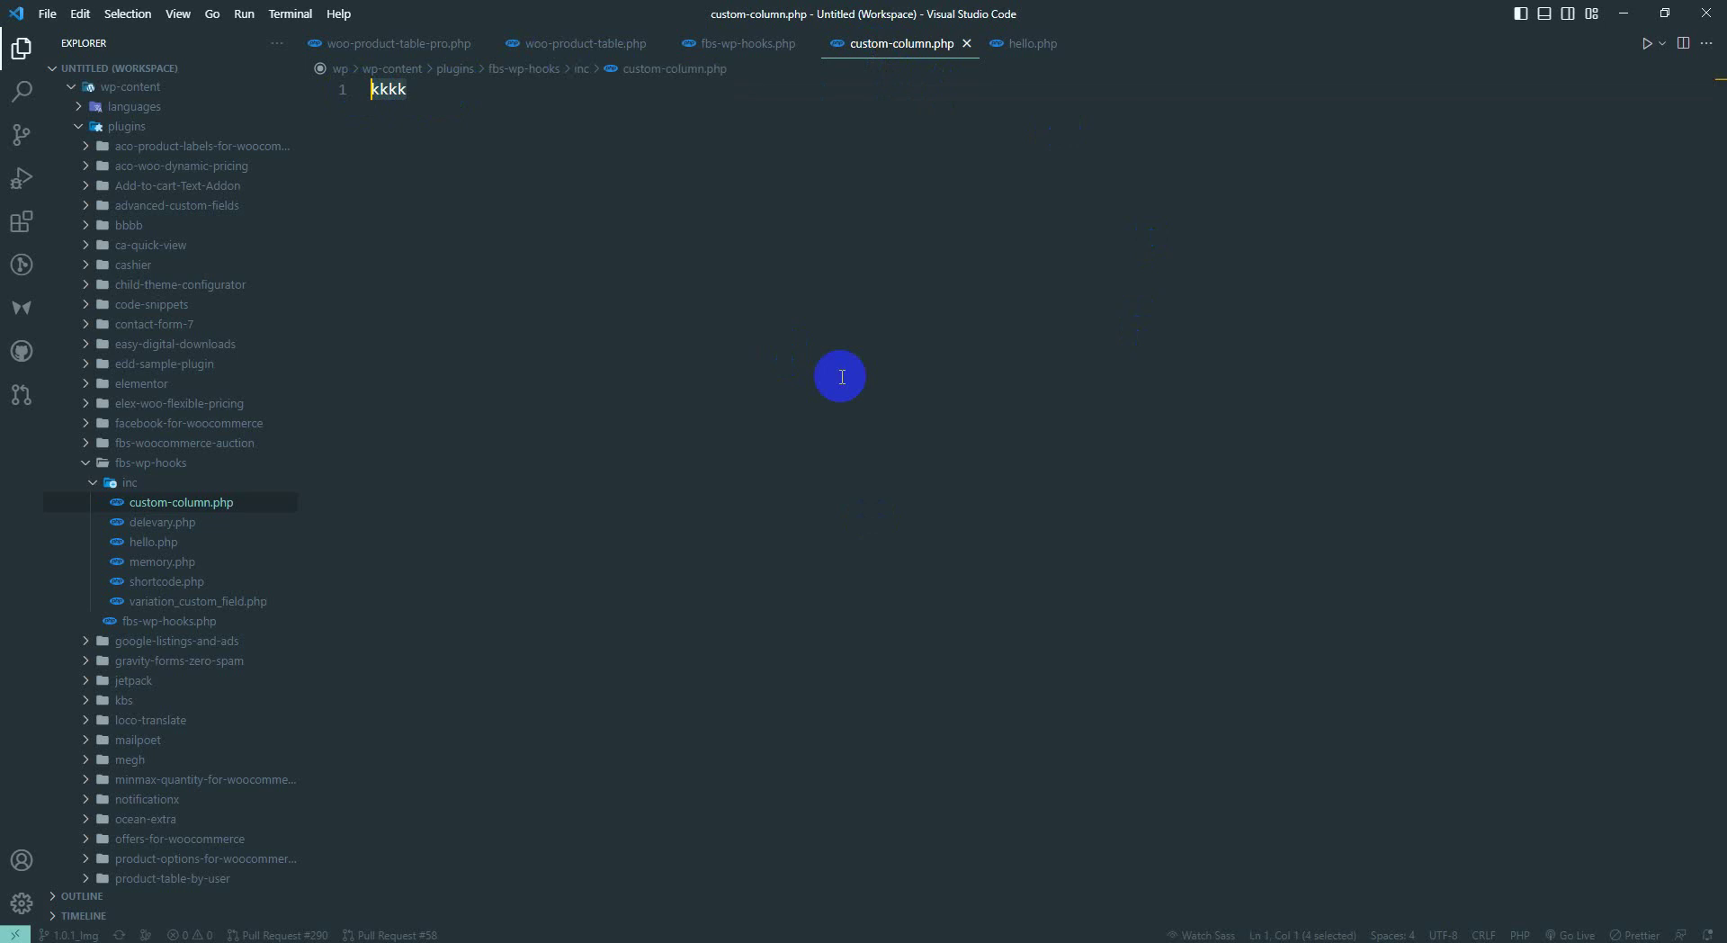
- Replace kkkk with a <?php opening tag and save custom-column.php
type("<")
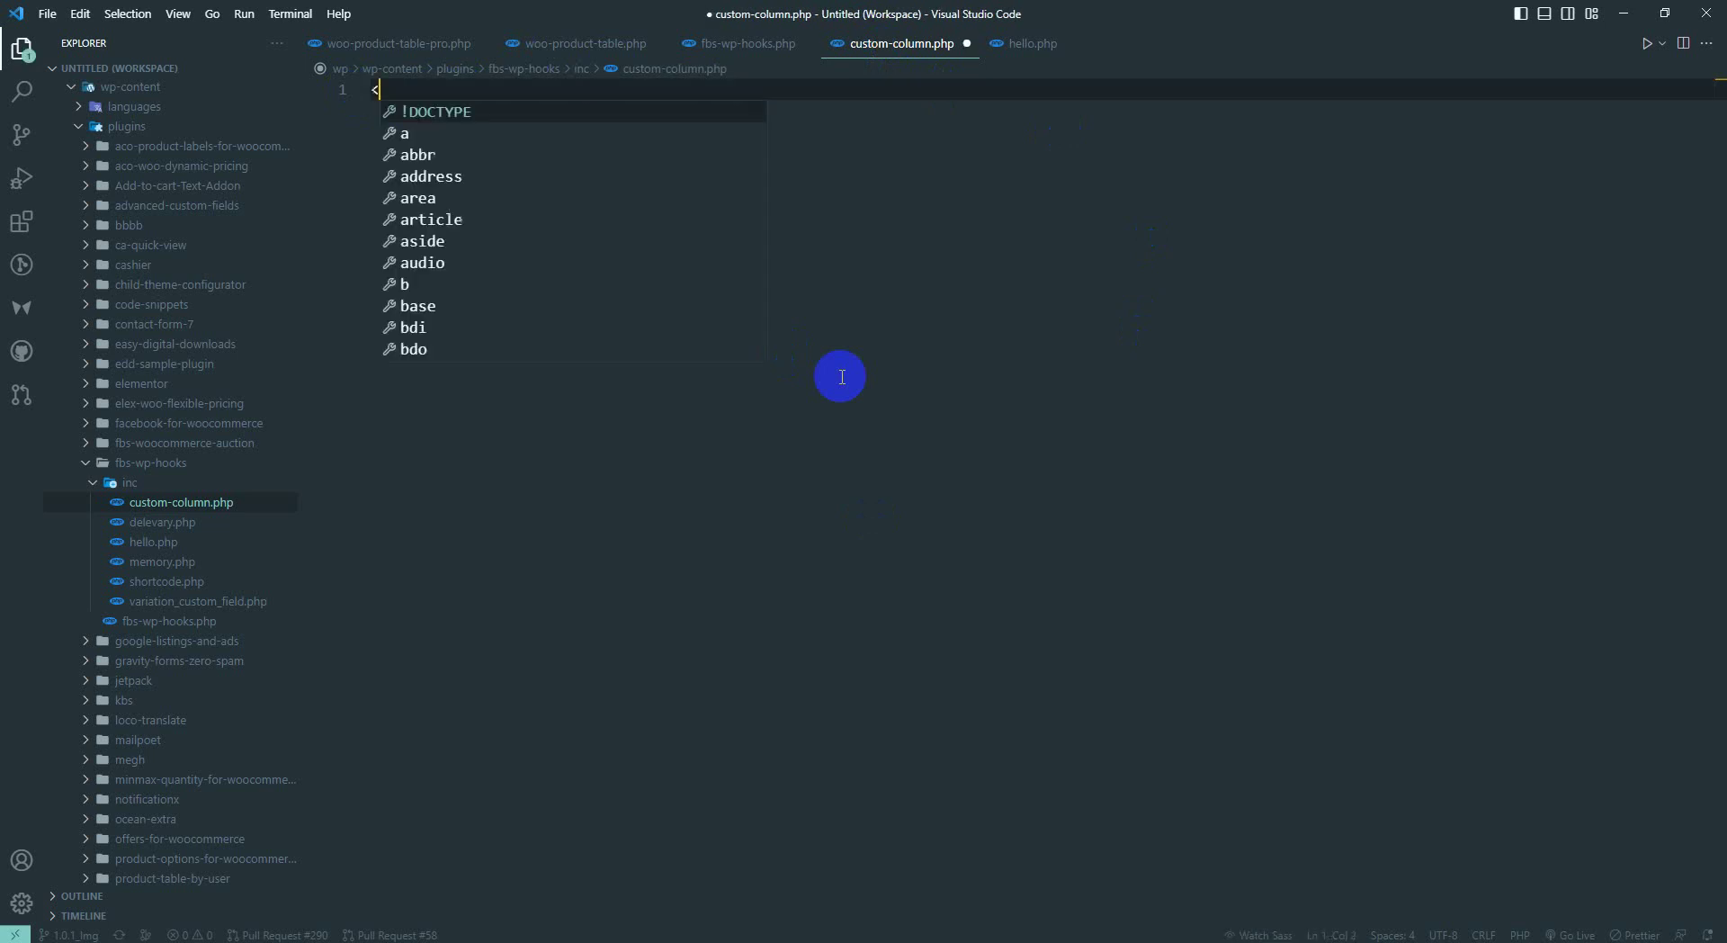
type("?php")
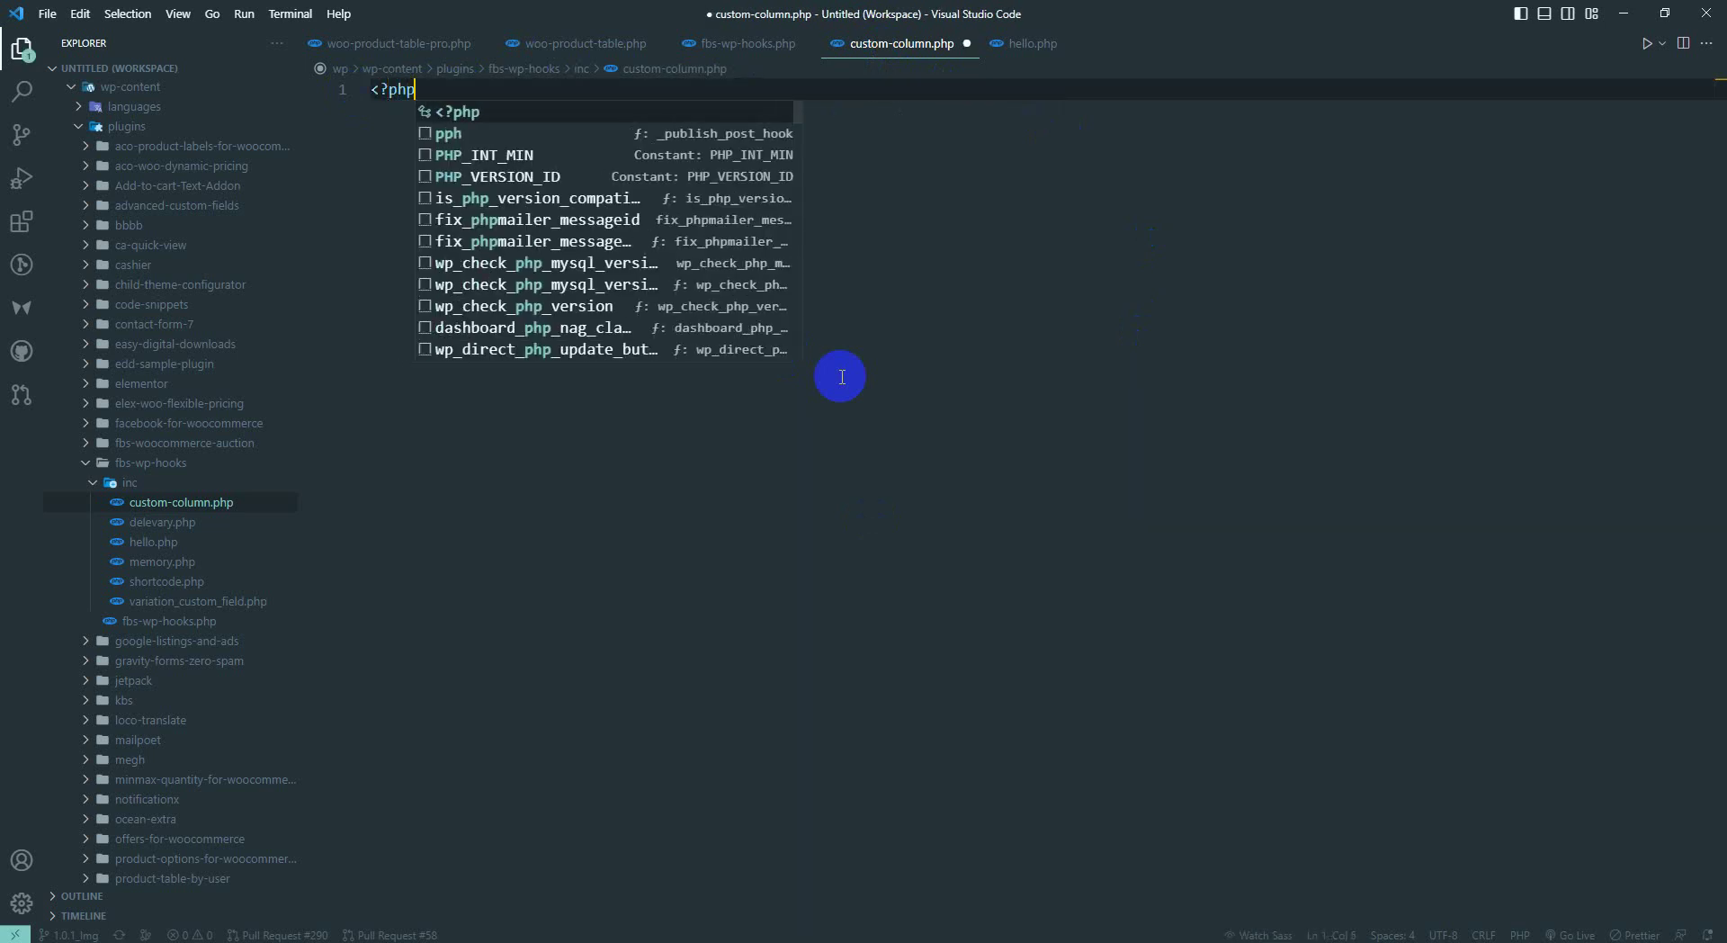
key("Escape")
key("Return")
key("ctrl+s")
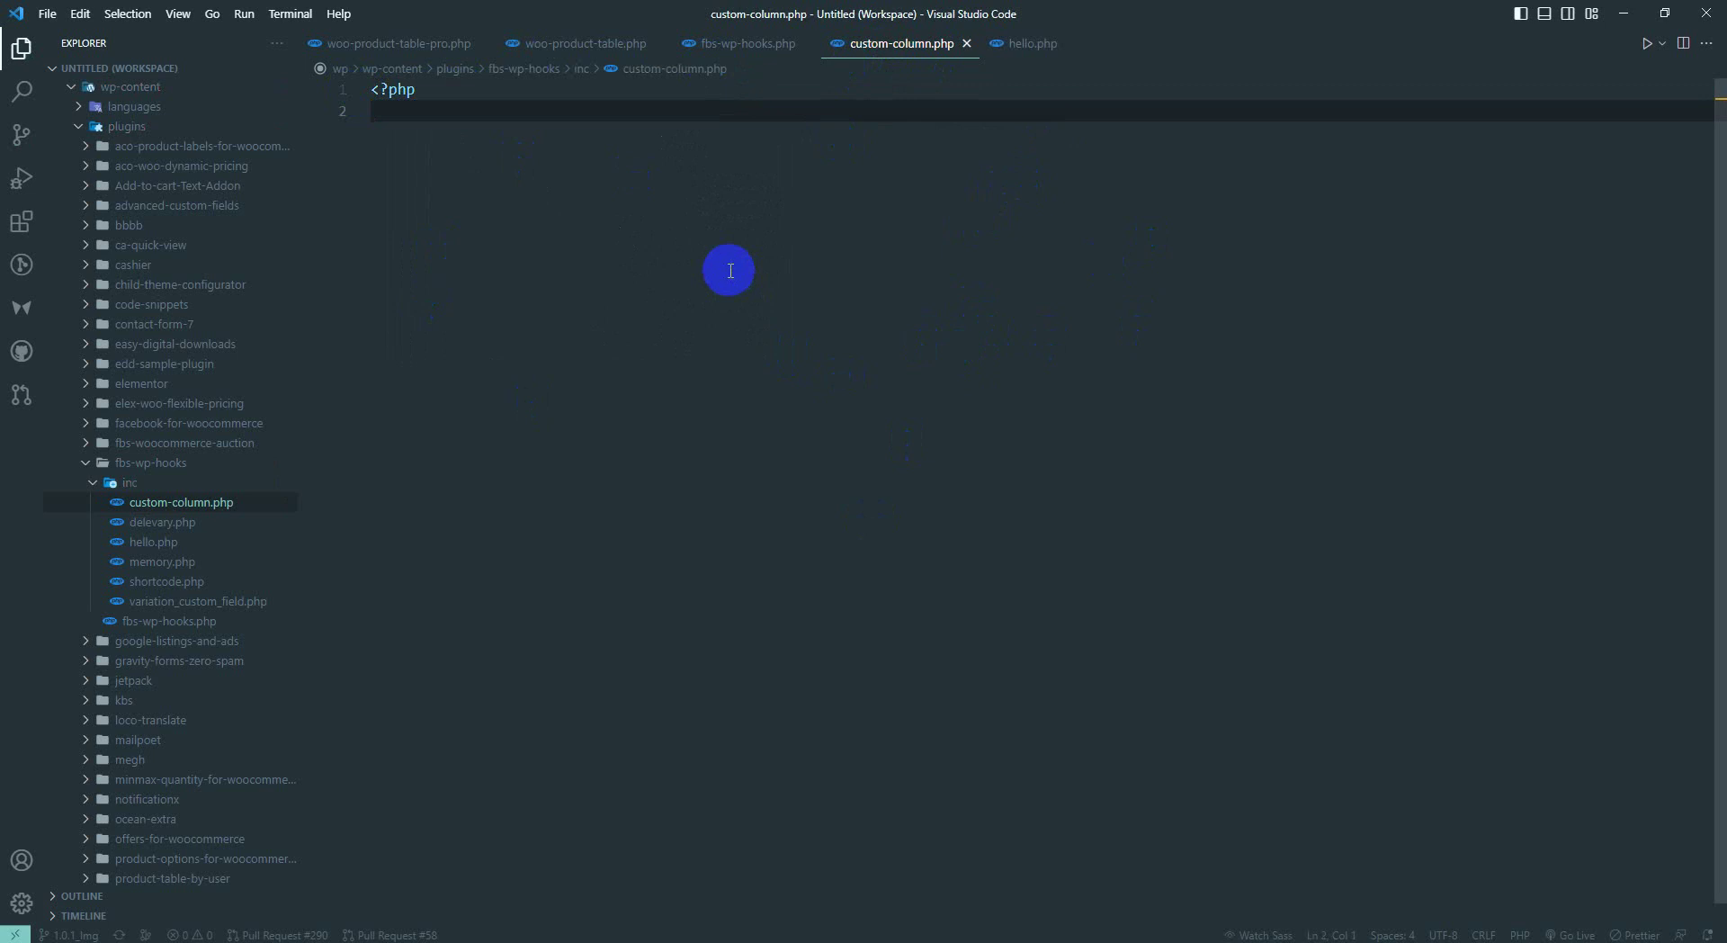
- Add dd($product); on line 3, save, and reload the storefront to see the product dump
key("Return")
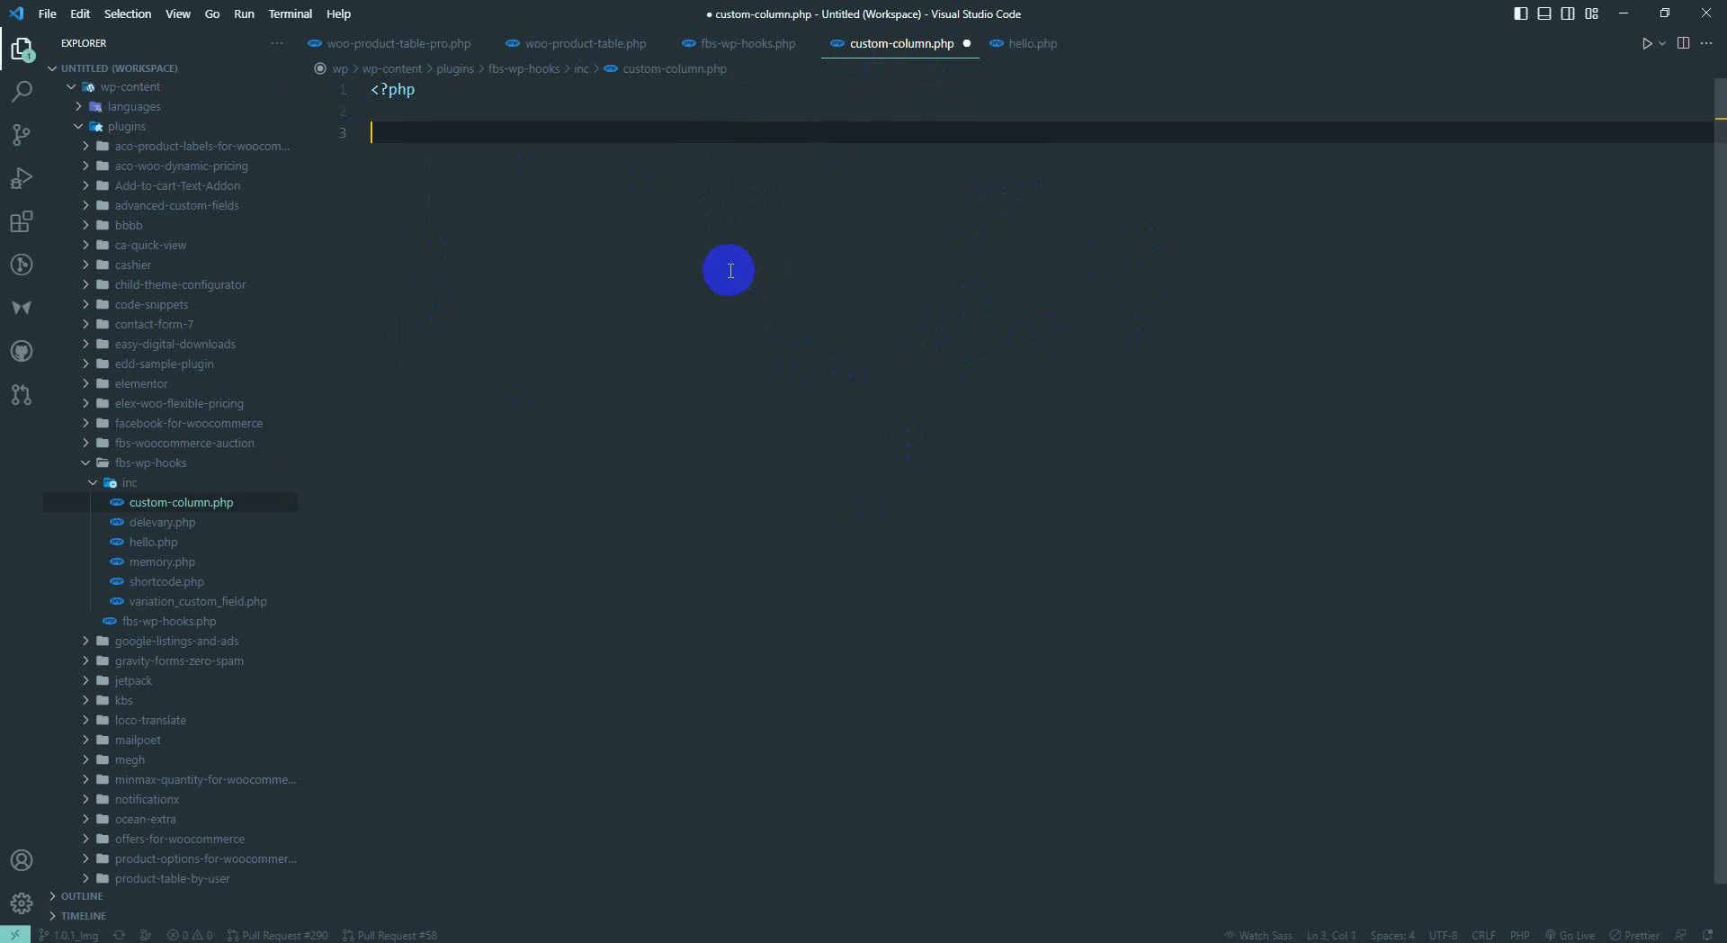
type("dd(")
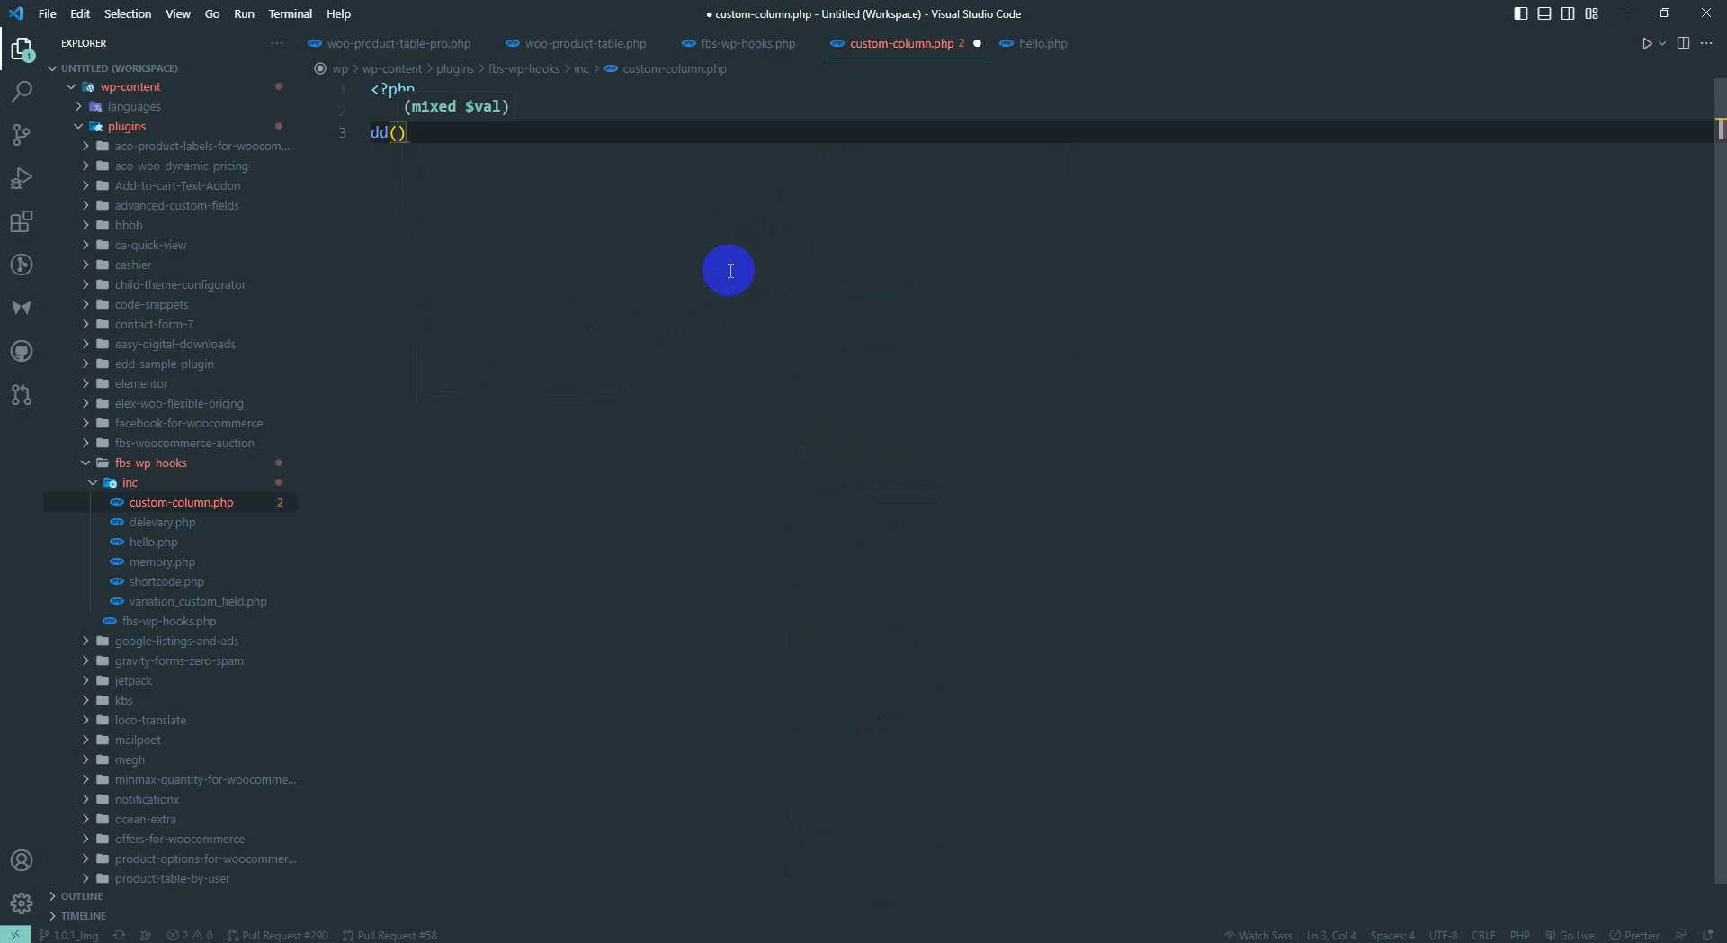
type("$")
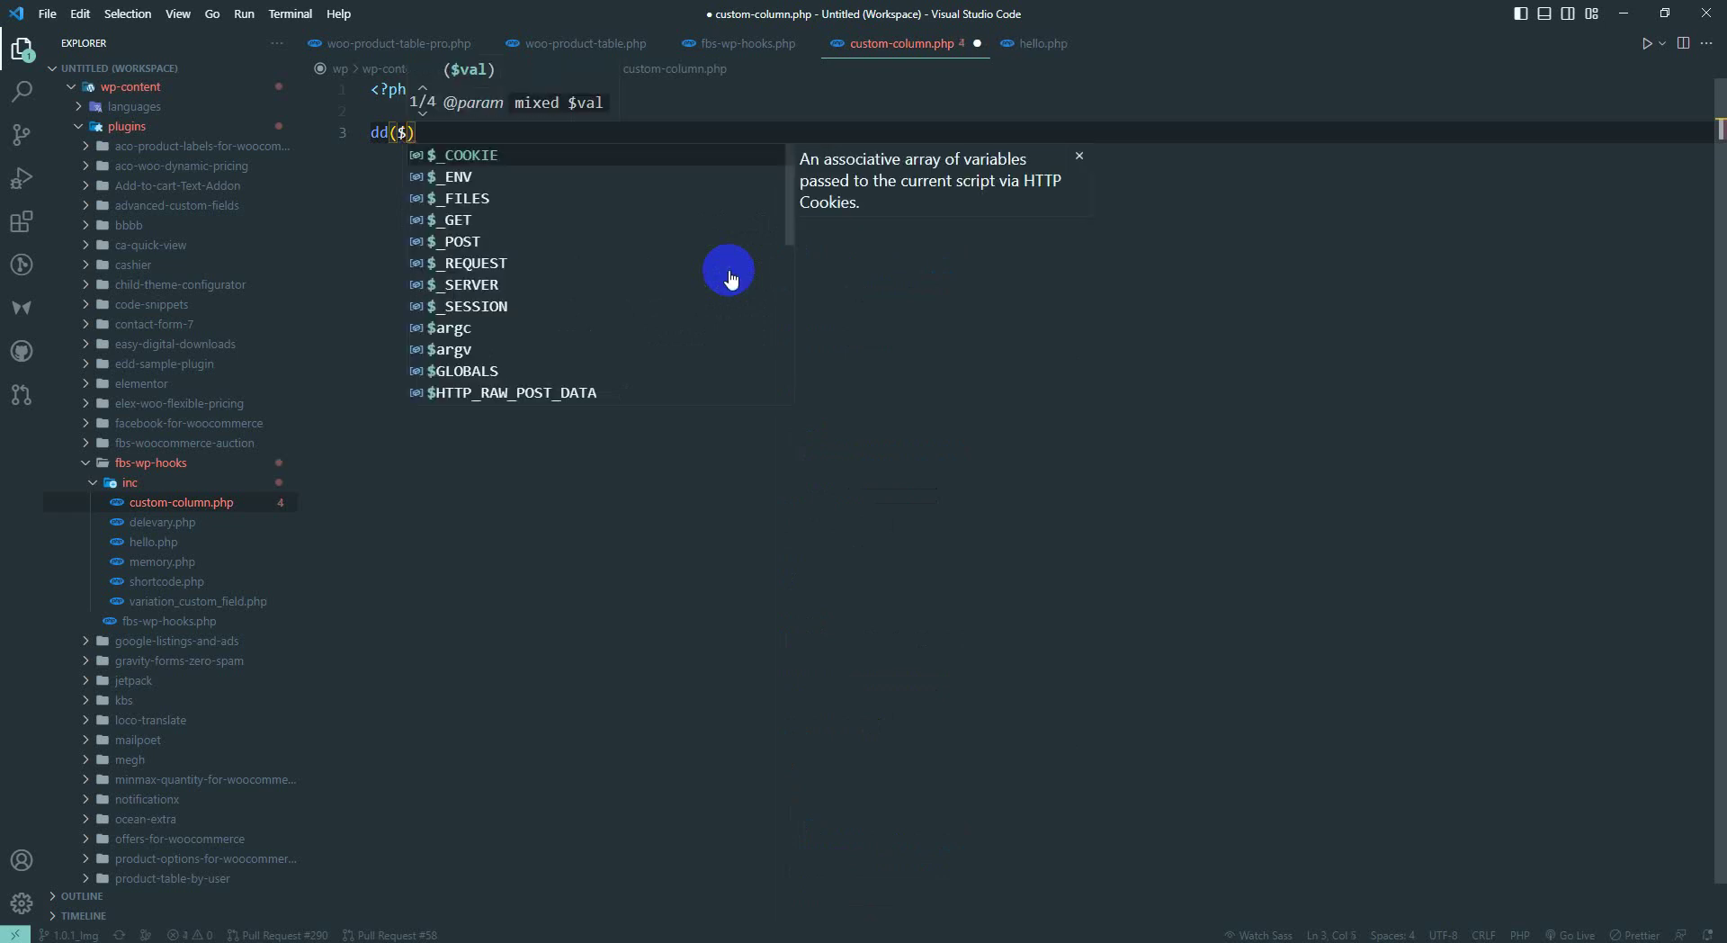
type("product")
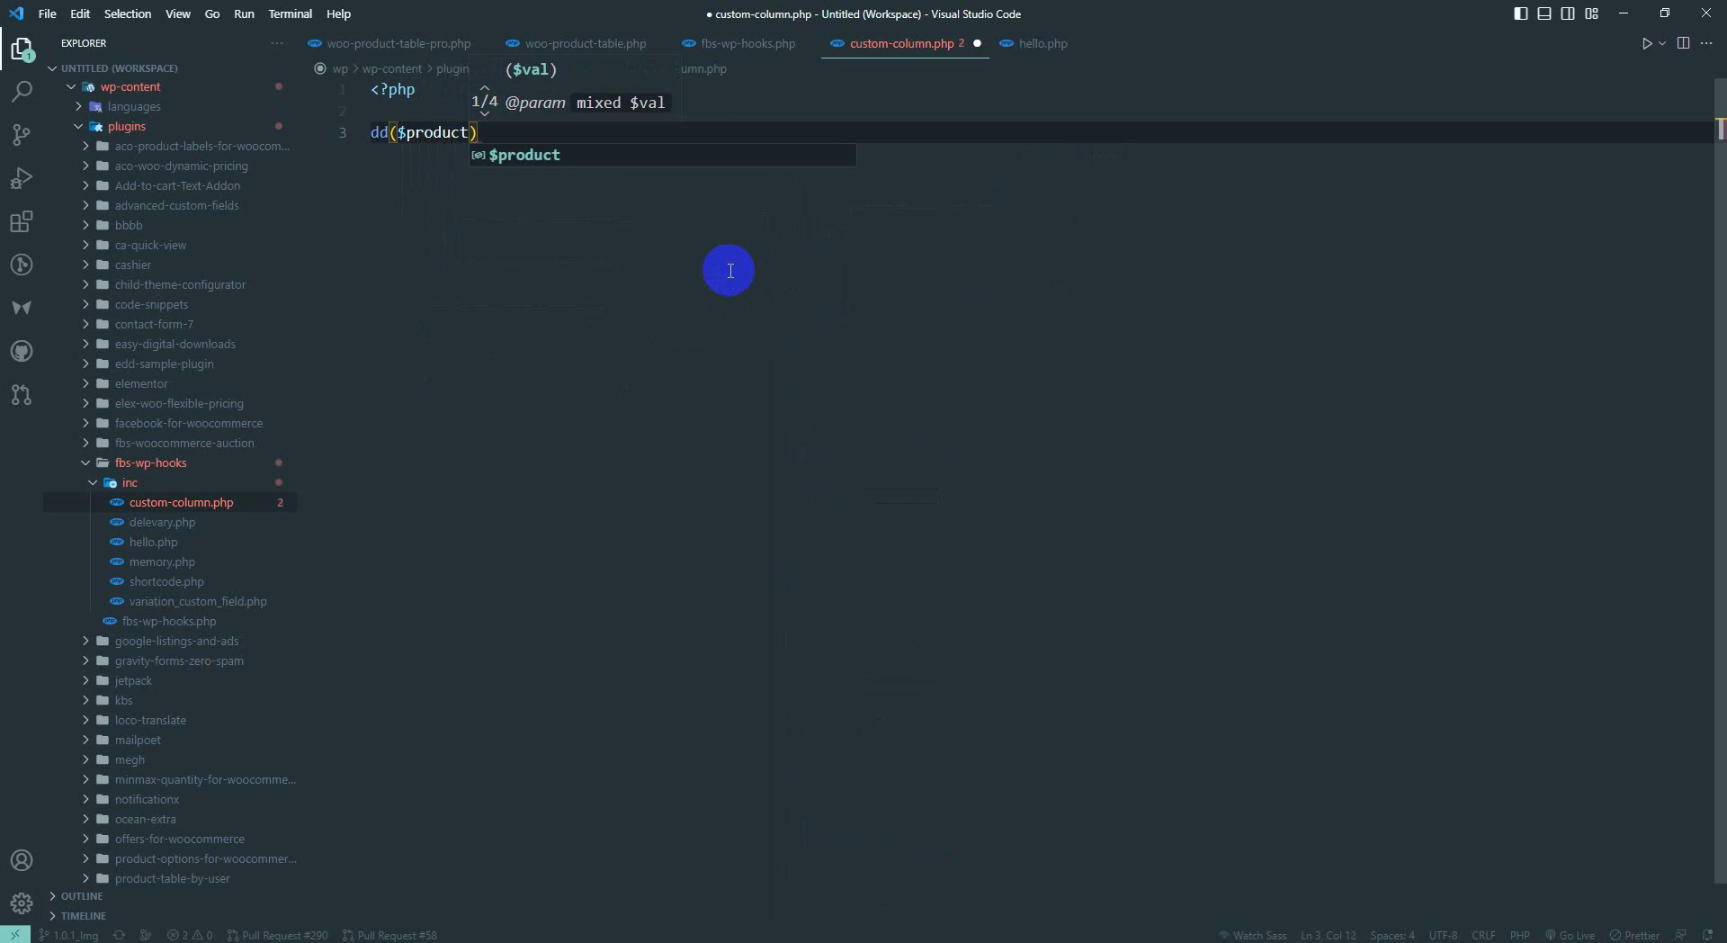
type(");")
key("ctrl+s")
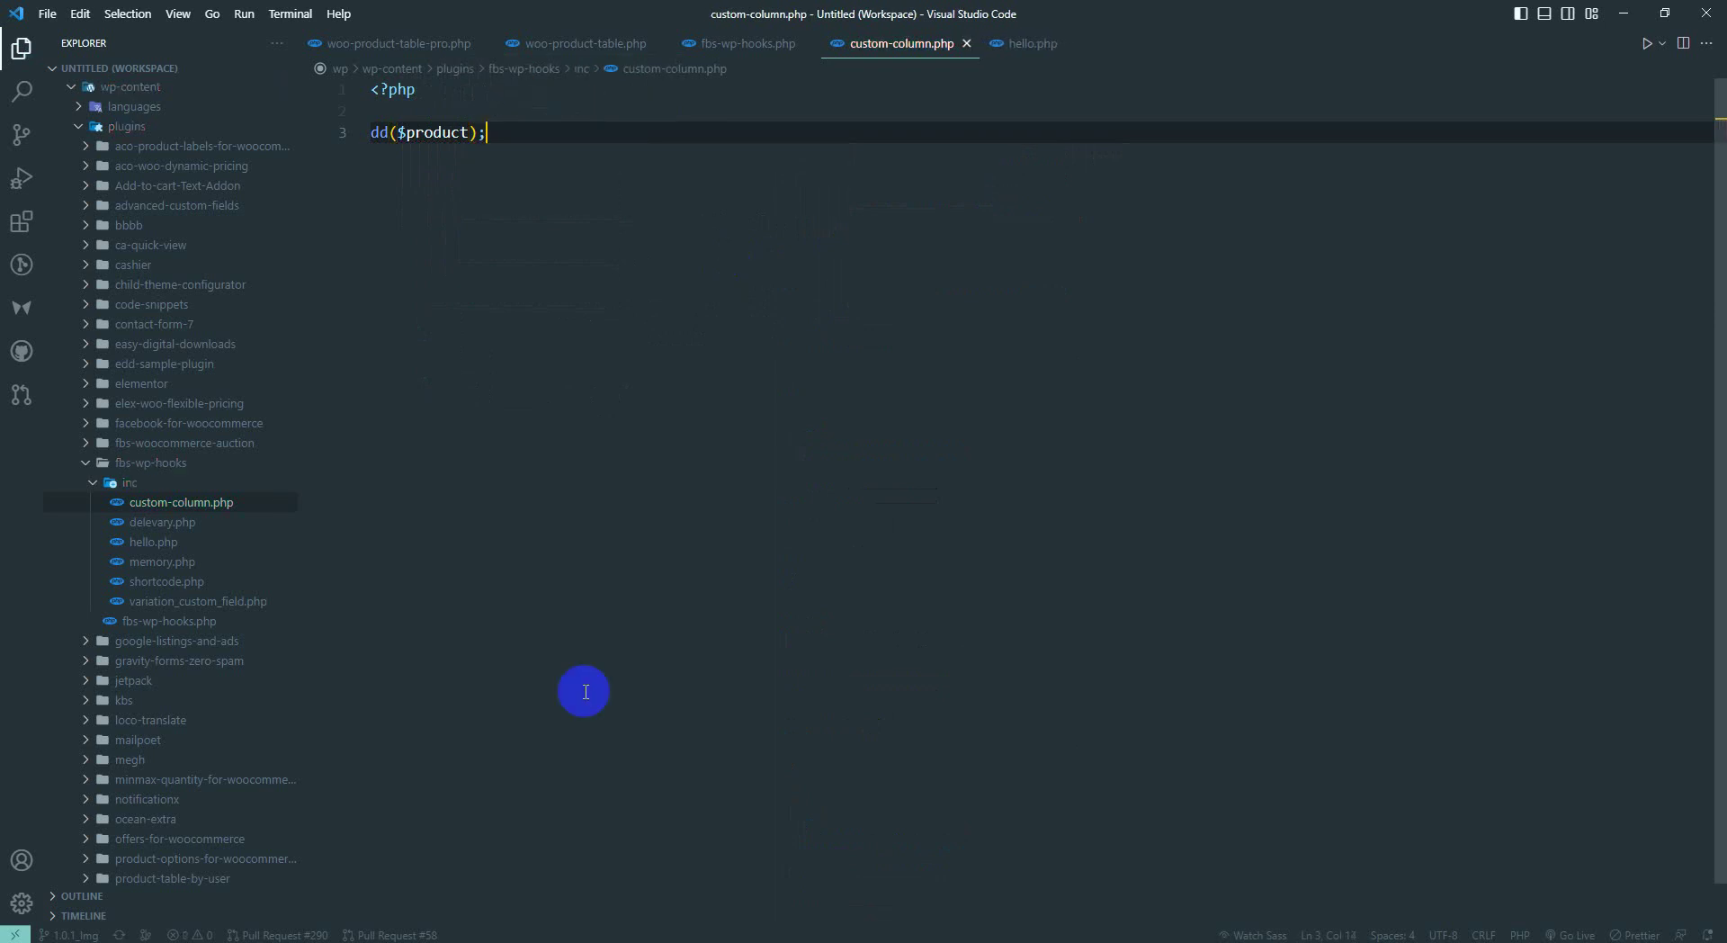
key("alt+Tab")
right_click(249, 286)
left_click(299, 340)
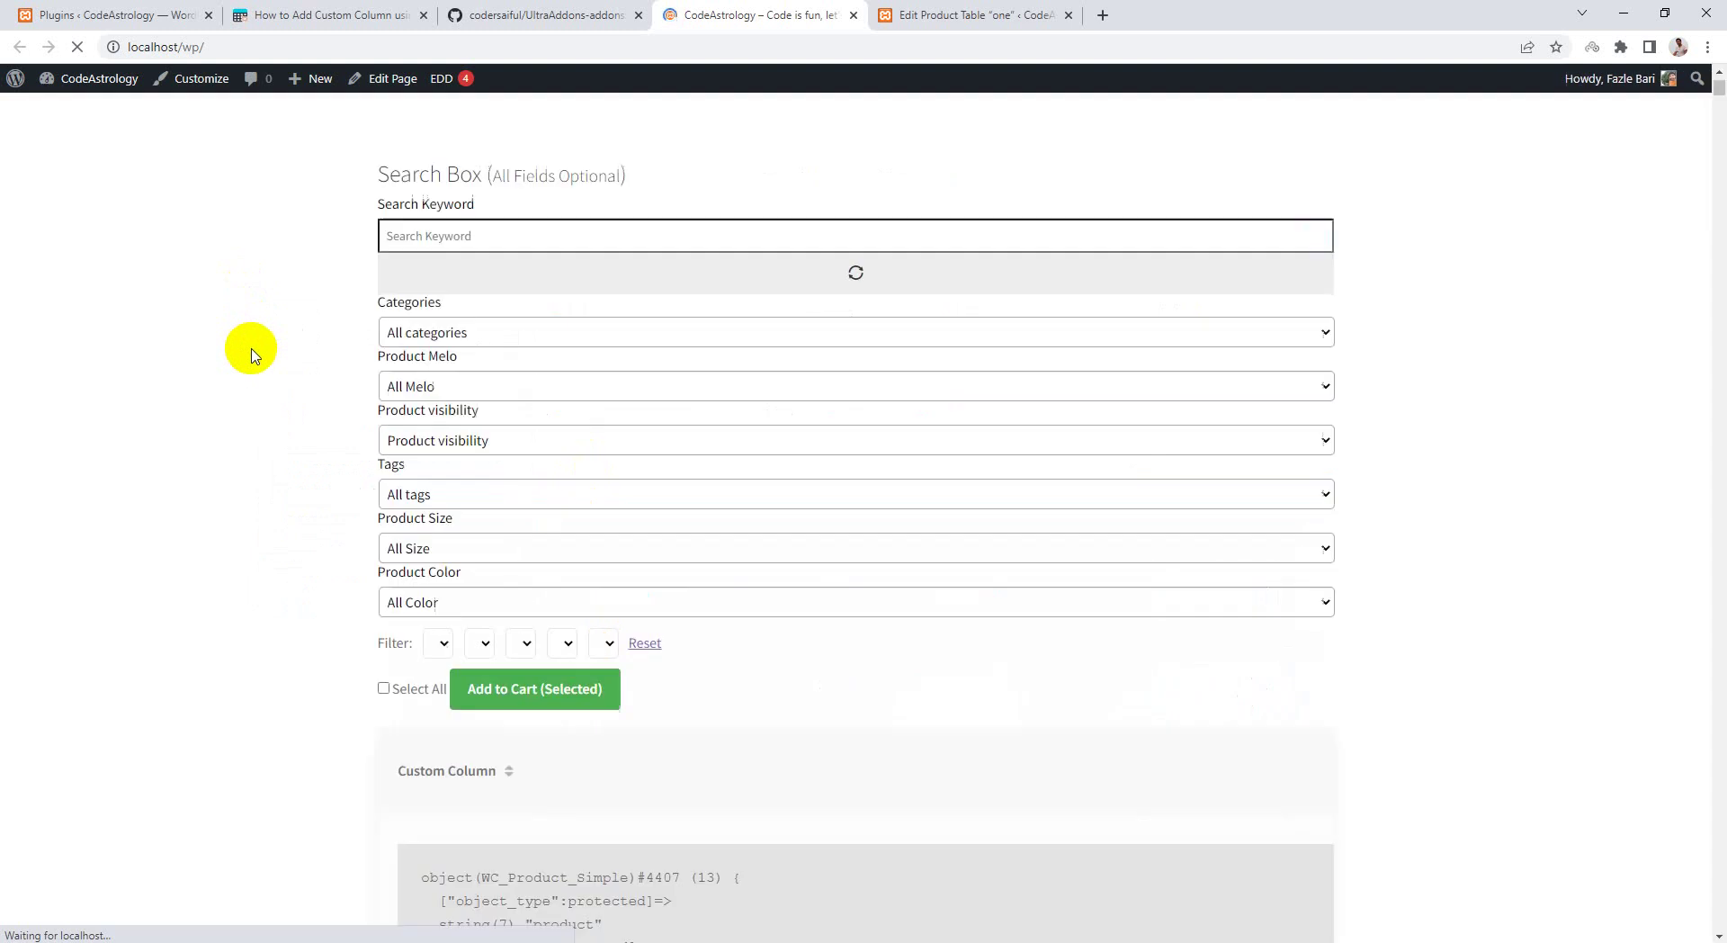
- Scroll through the WC_Product_Simple dump under Custom Column to review its meta_data entries
scroll(265, 369, "down", 5)
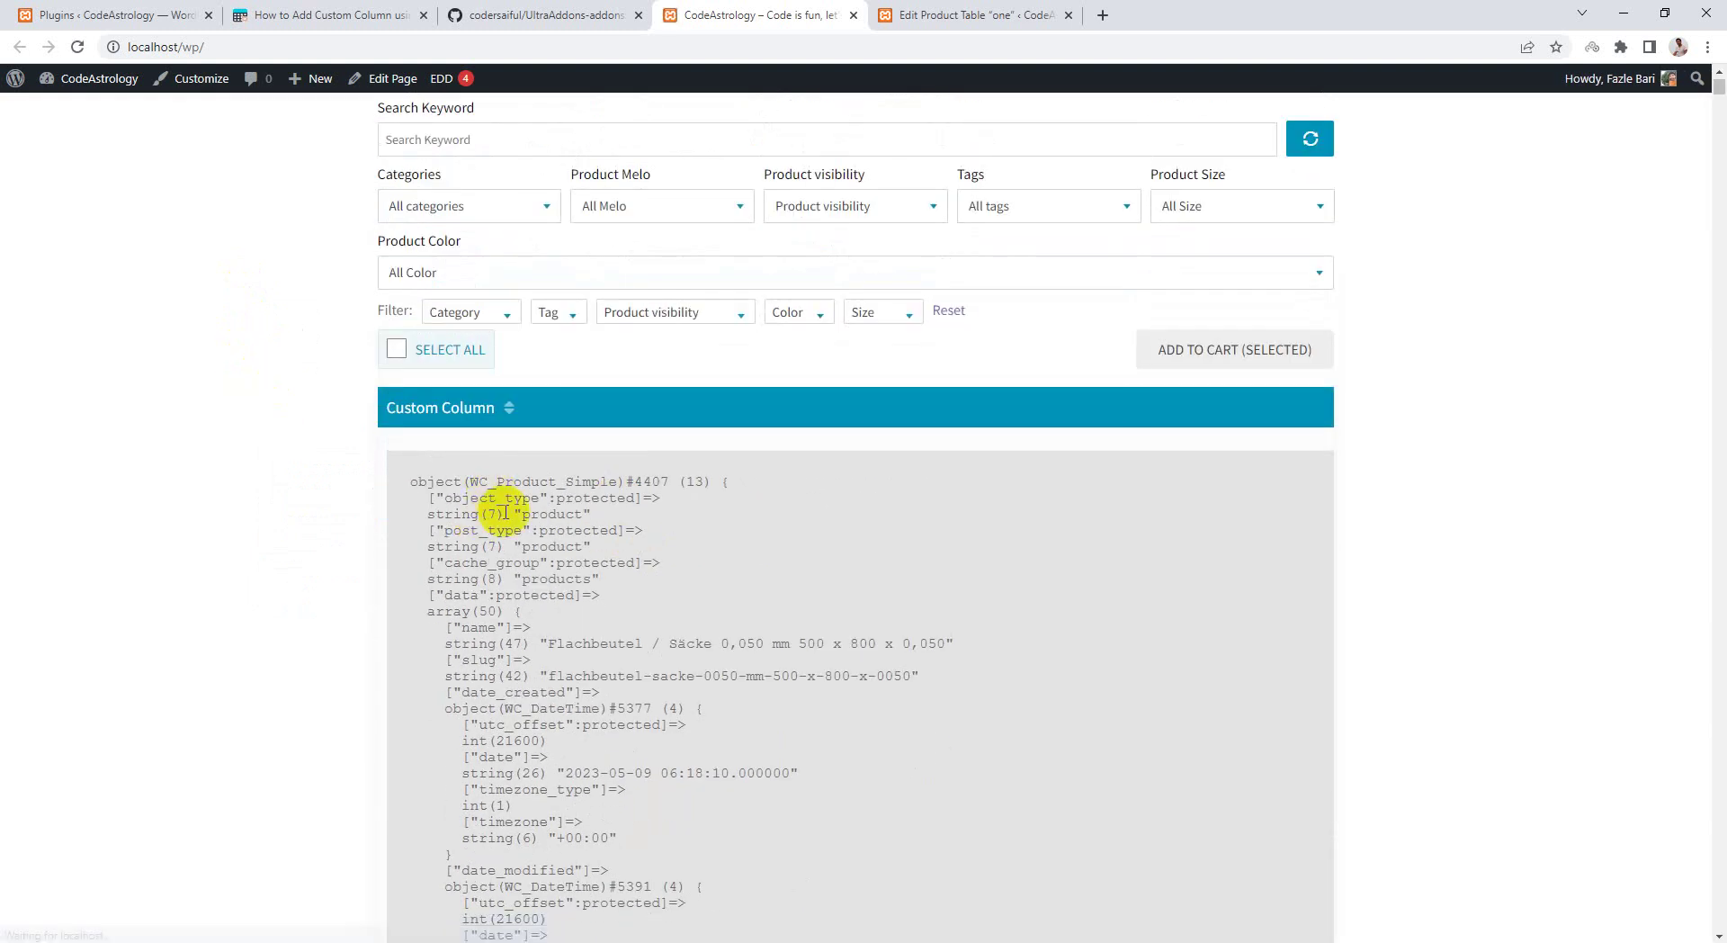
scroll(509, 531, "down", 5)
scroll(517, 540, "down", 7)
scroll(517, 541, "down", 8)
scroll(520, 542, "down", 8)
scroll(522, 544, "down", 8)
scroll(524, 547, "down", 6)
scroll(523, 546, "down", 8)
scroll(521, 547, "down", 8)
scroll(528, 552, "down", 8)
scroll(531, 547, "down", 10)
scroll(533, 549, "down", 5)
scroll(734, 564, "down", 5)
scroll(714, 563, "down", 4)
scroll(683, 567, "down", 4)
scroll(684, 567, "down", 12)
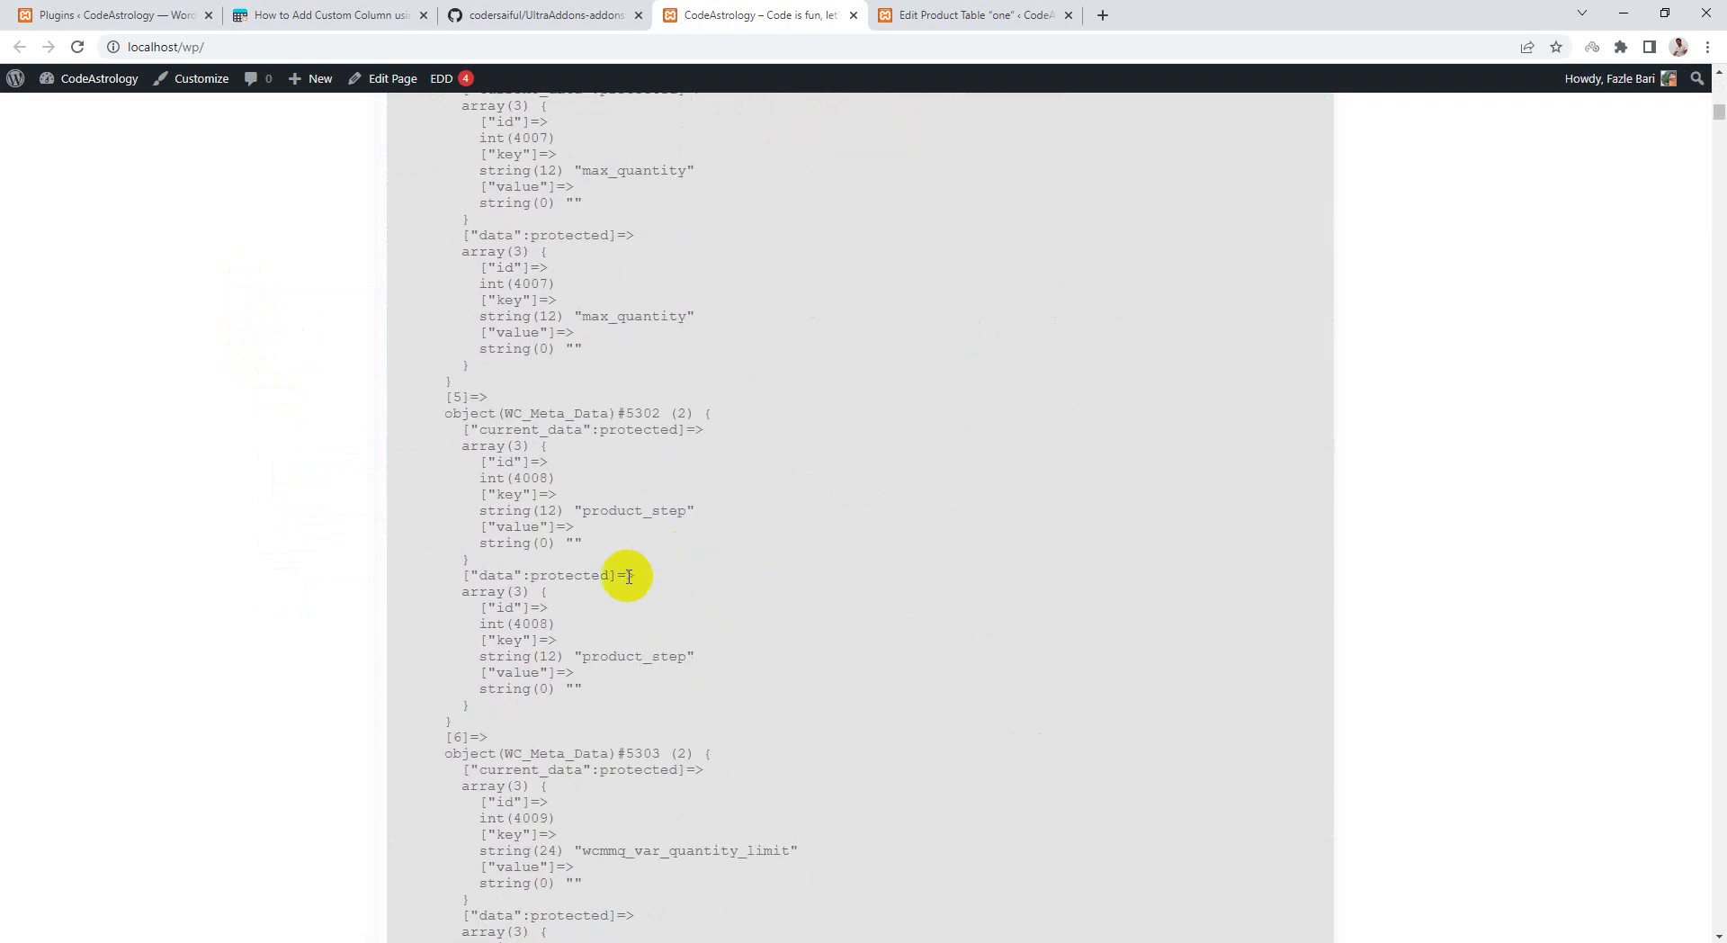
scroll(619, 583, "down", 6)
scroll(620, 585, "down", 6)
scroll(622, 584, "down", 6)
scroll(625, 586, "down", 5)
scroll(627, 586, "up", 6)
scroll(706, 578, "up", 6)
scroll(1350, 841, "up", 6)
scroll(1682, 563, "up", 6)
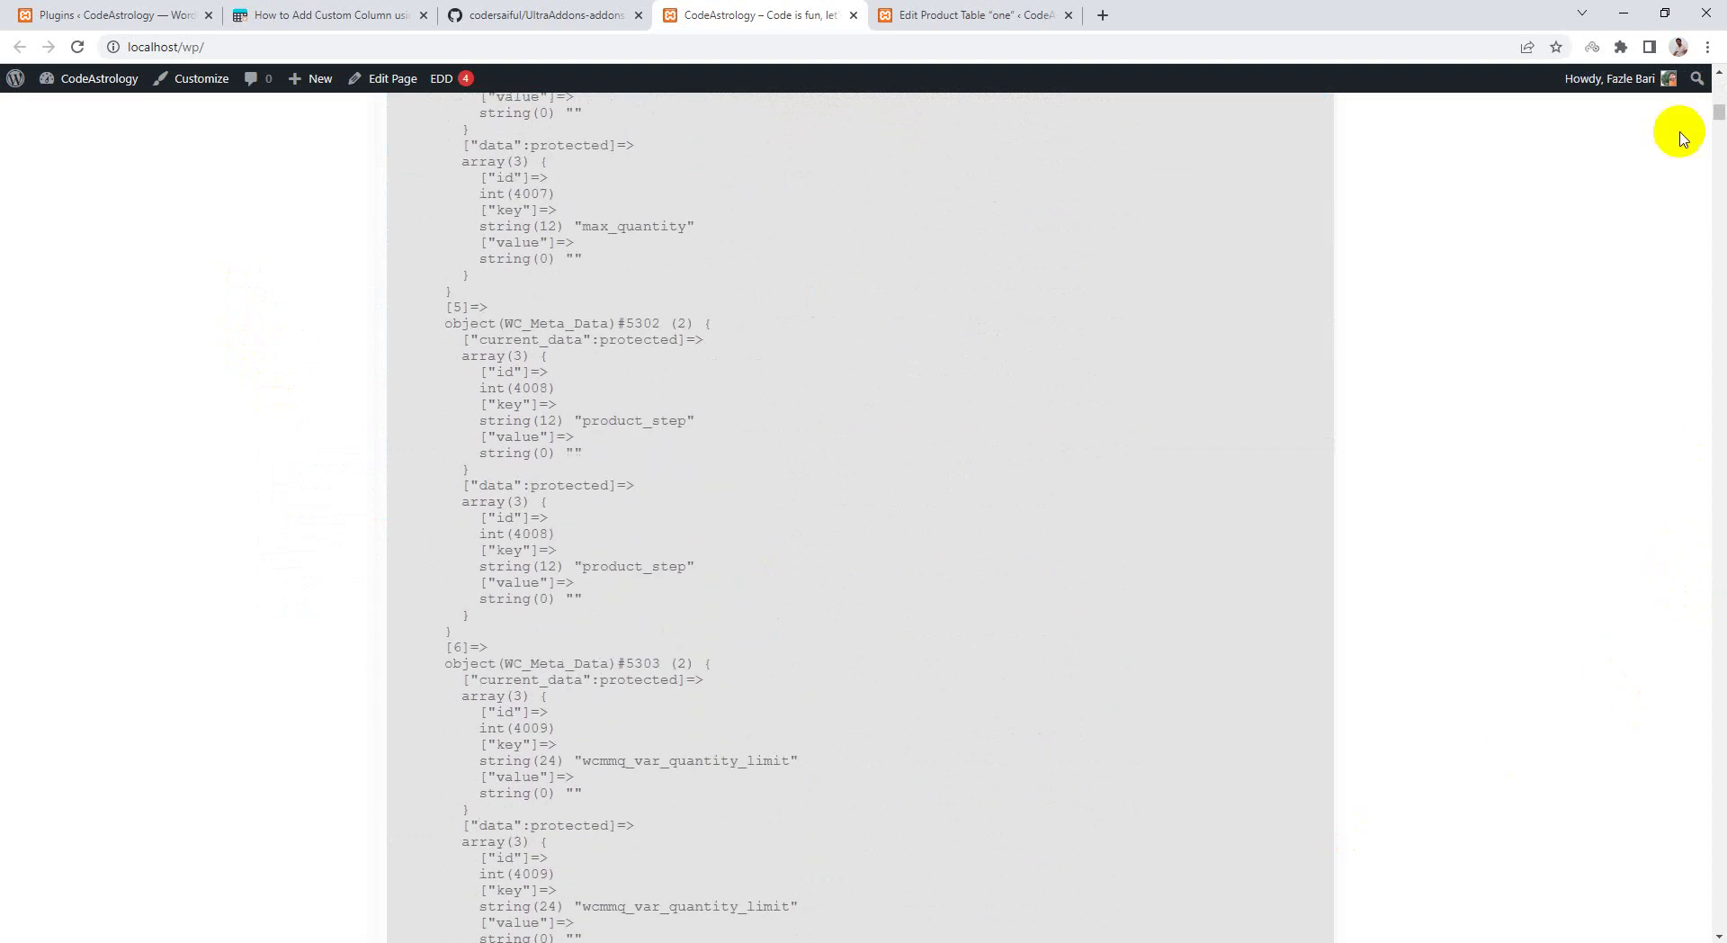
scroll(1718, 114, "up", 6)
scroll(552, 512, "up", 6)
scroll(562, 535, "up", 10)
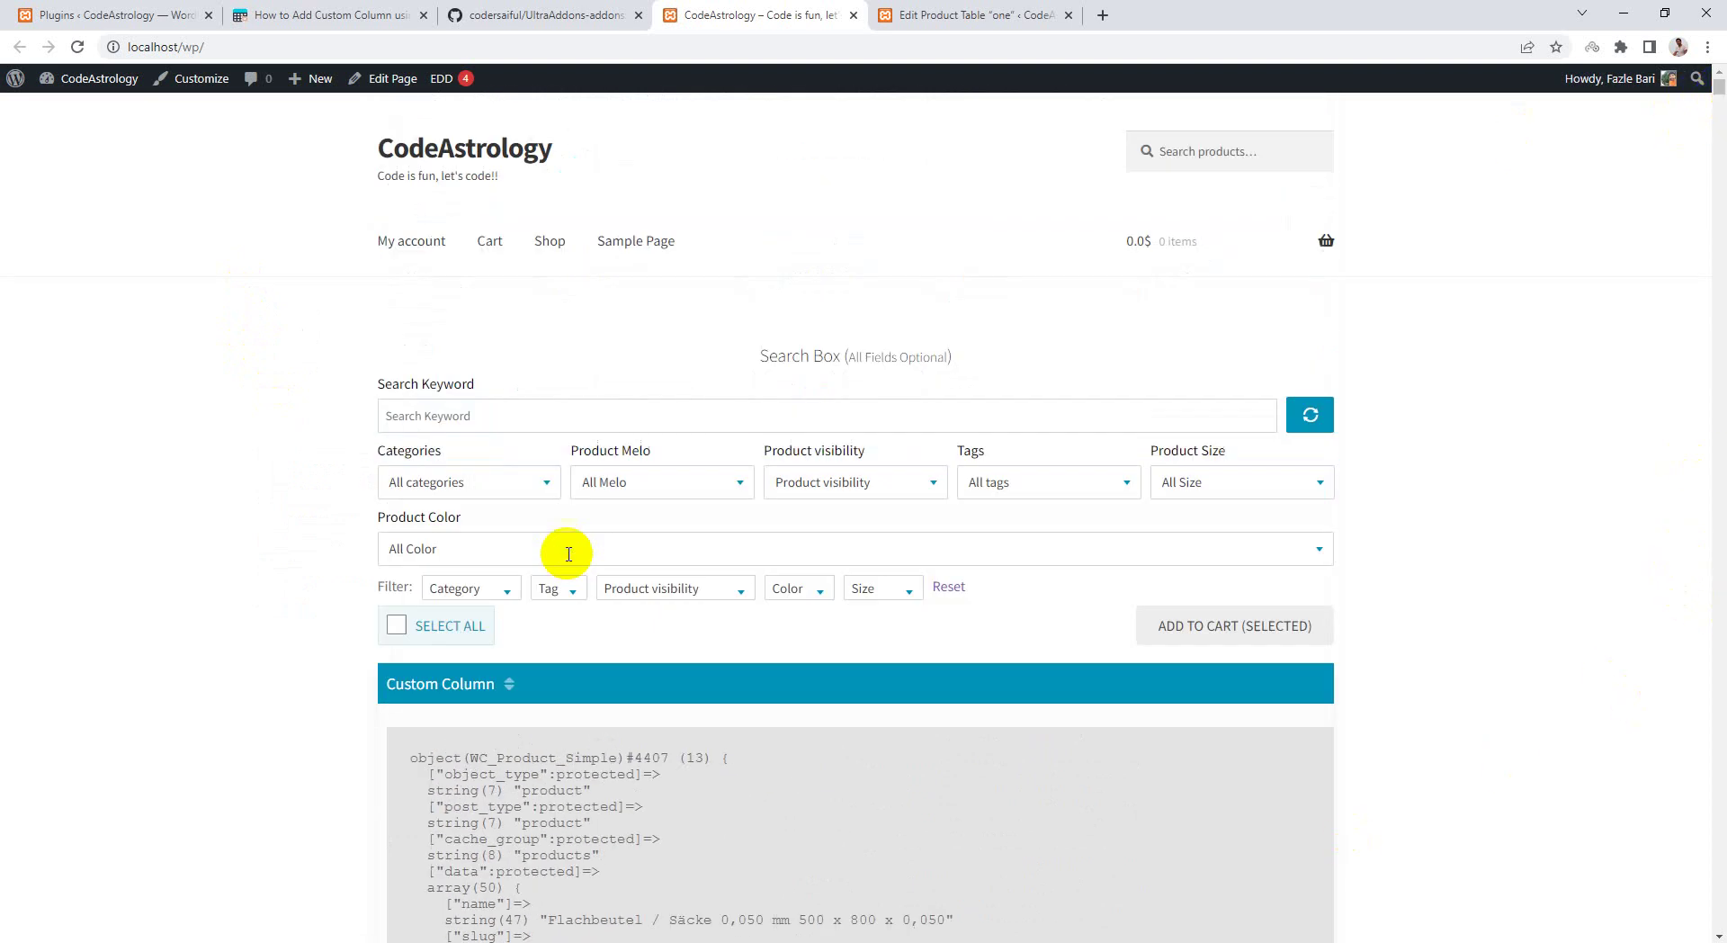
scroll(597, 605, "down", 4)
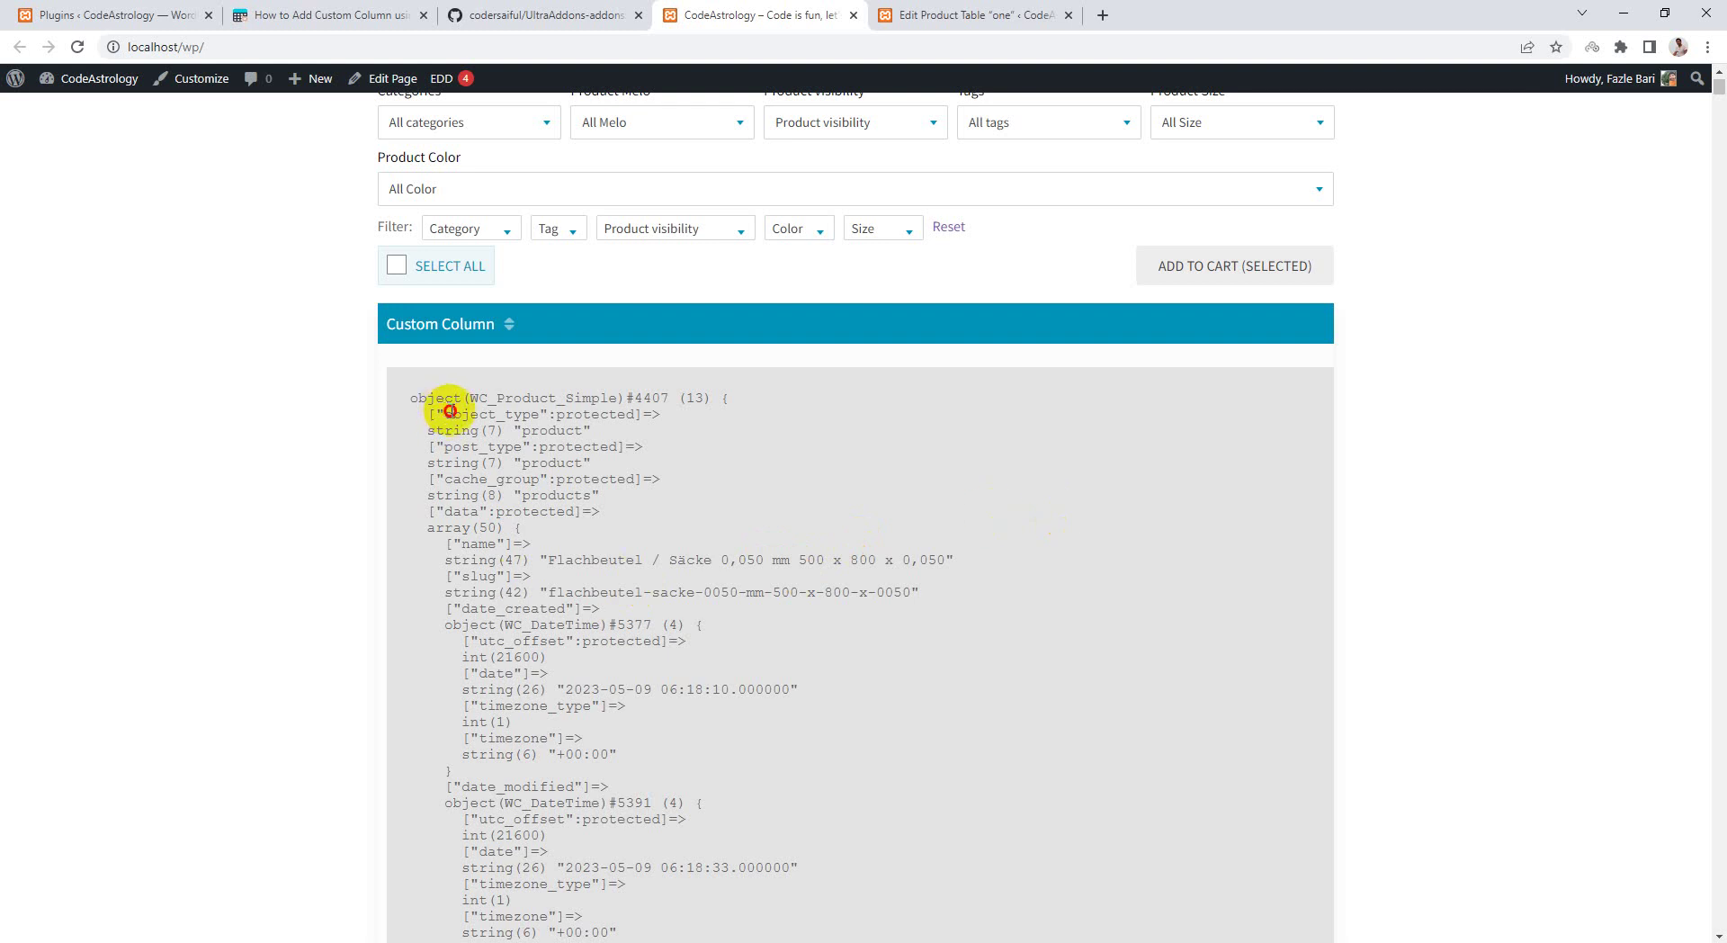
- Highlight the product name and date fields in the dump, then clear the highlight
left_click_drag(441, 404, 602, 585)
left_click(619, 627)
scroll(619, 627, "down", 2)
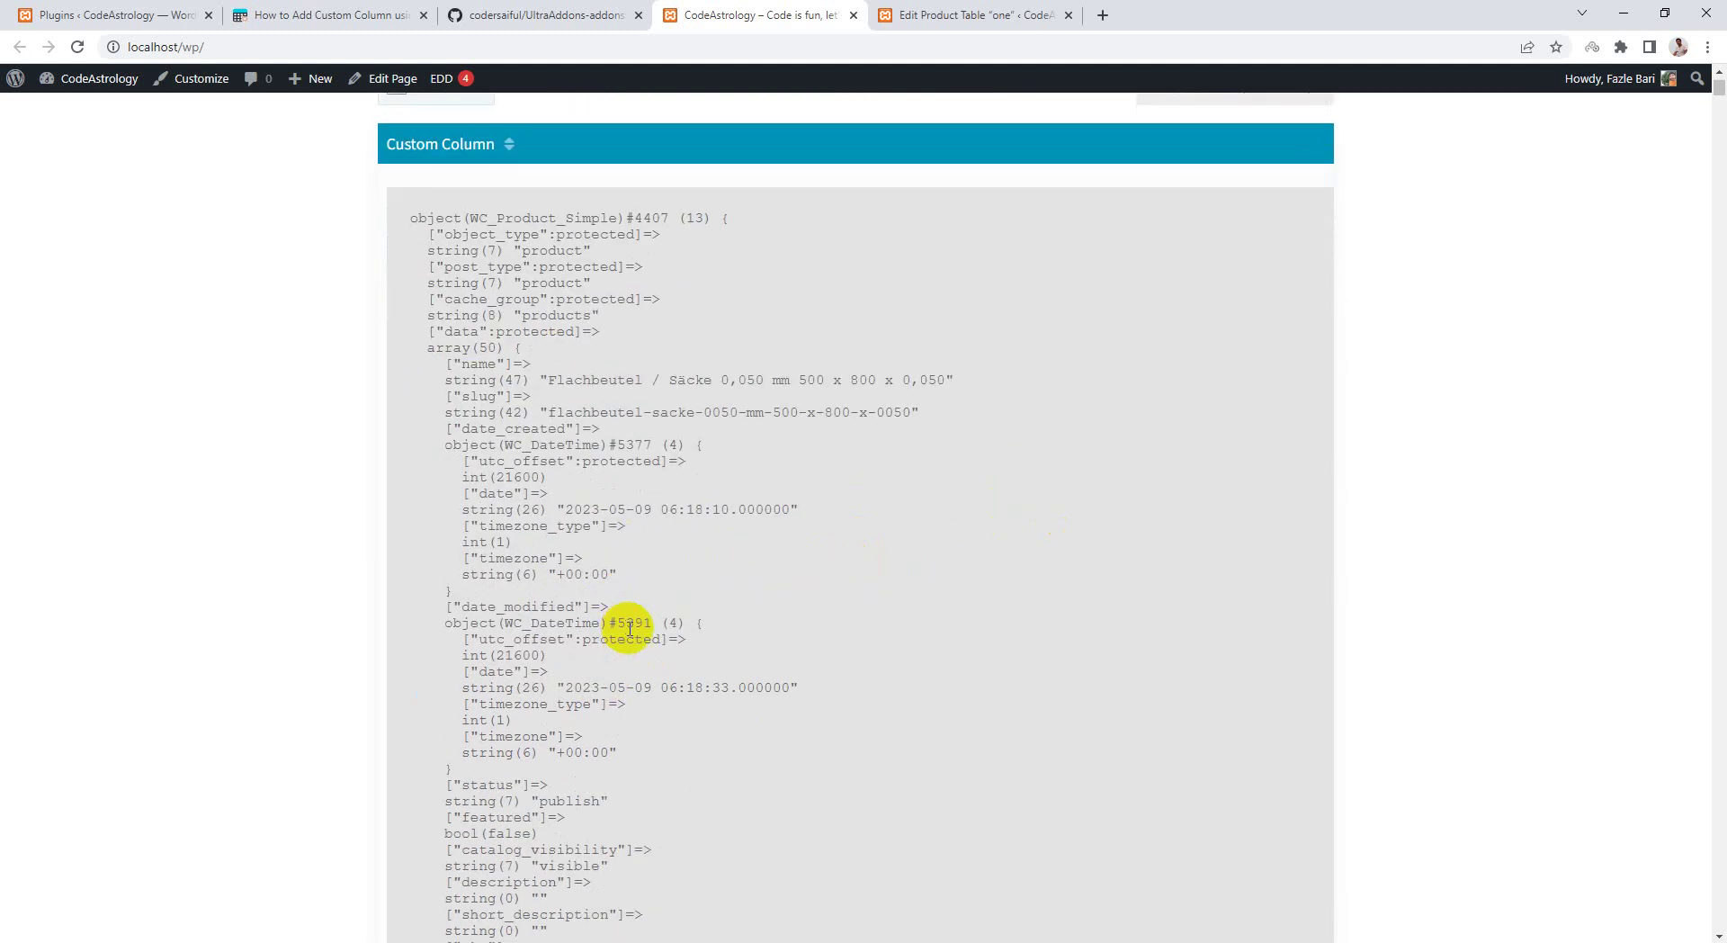
- Compare custom-column.php with the dump and the product table settings page
key("alt+Tab")
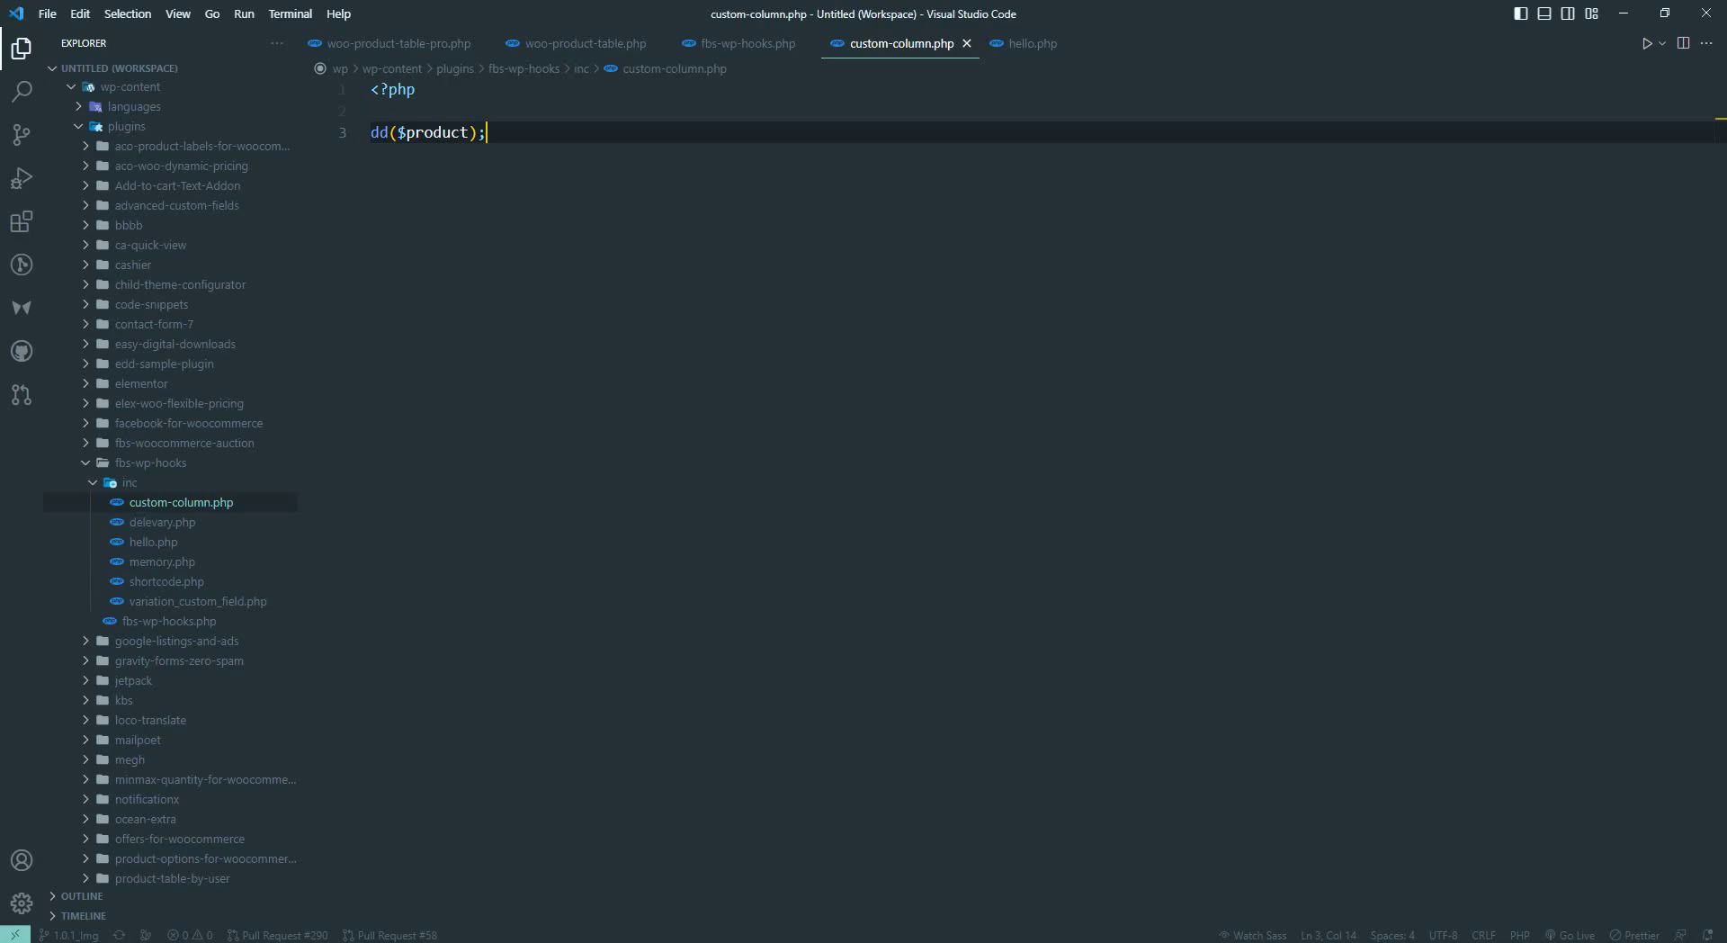
key("alt+Tab")
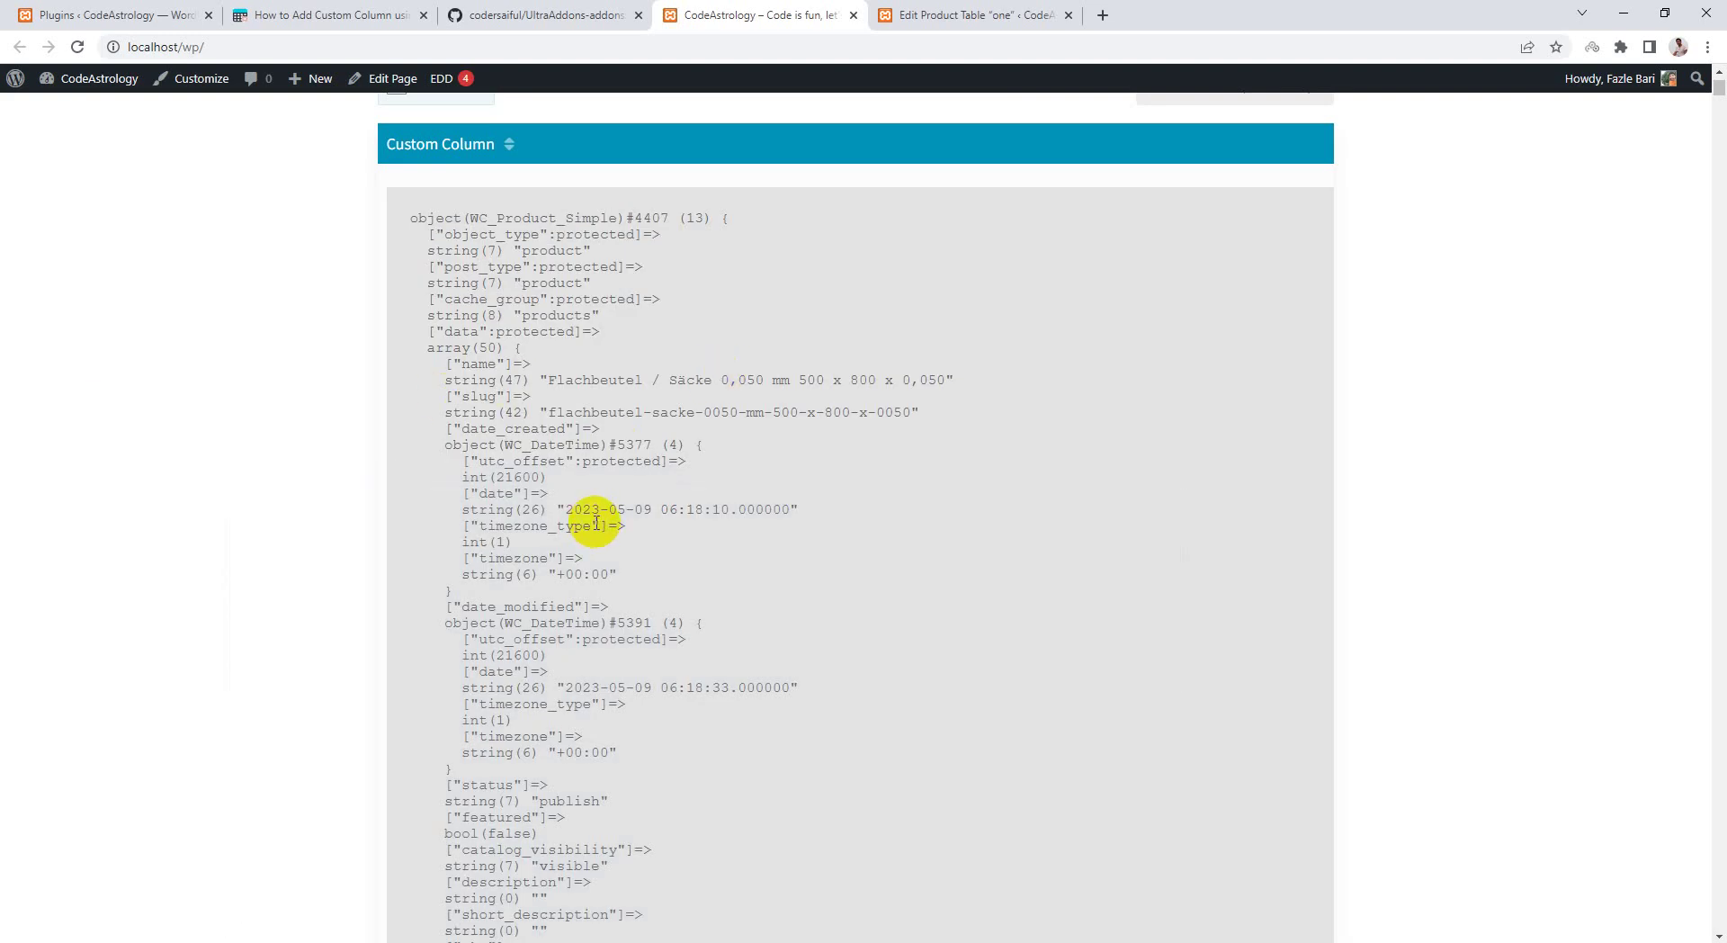
left_click(909, 16)
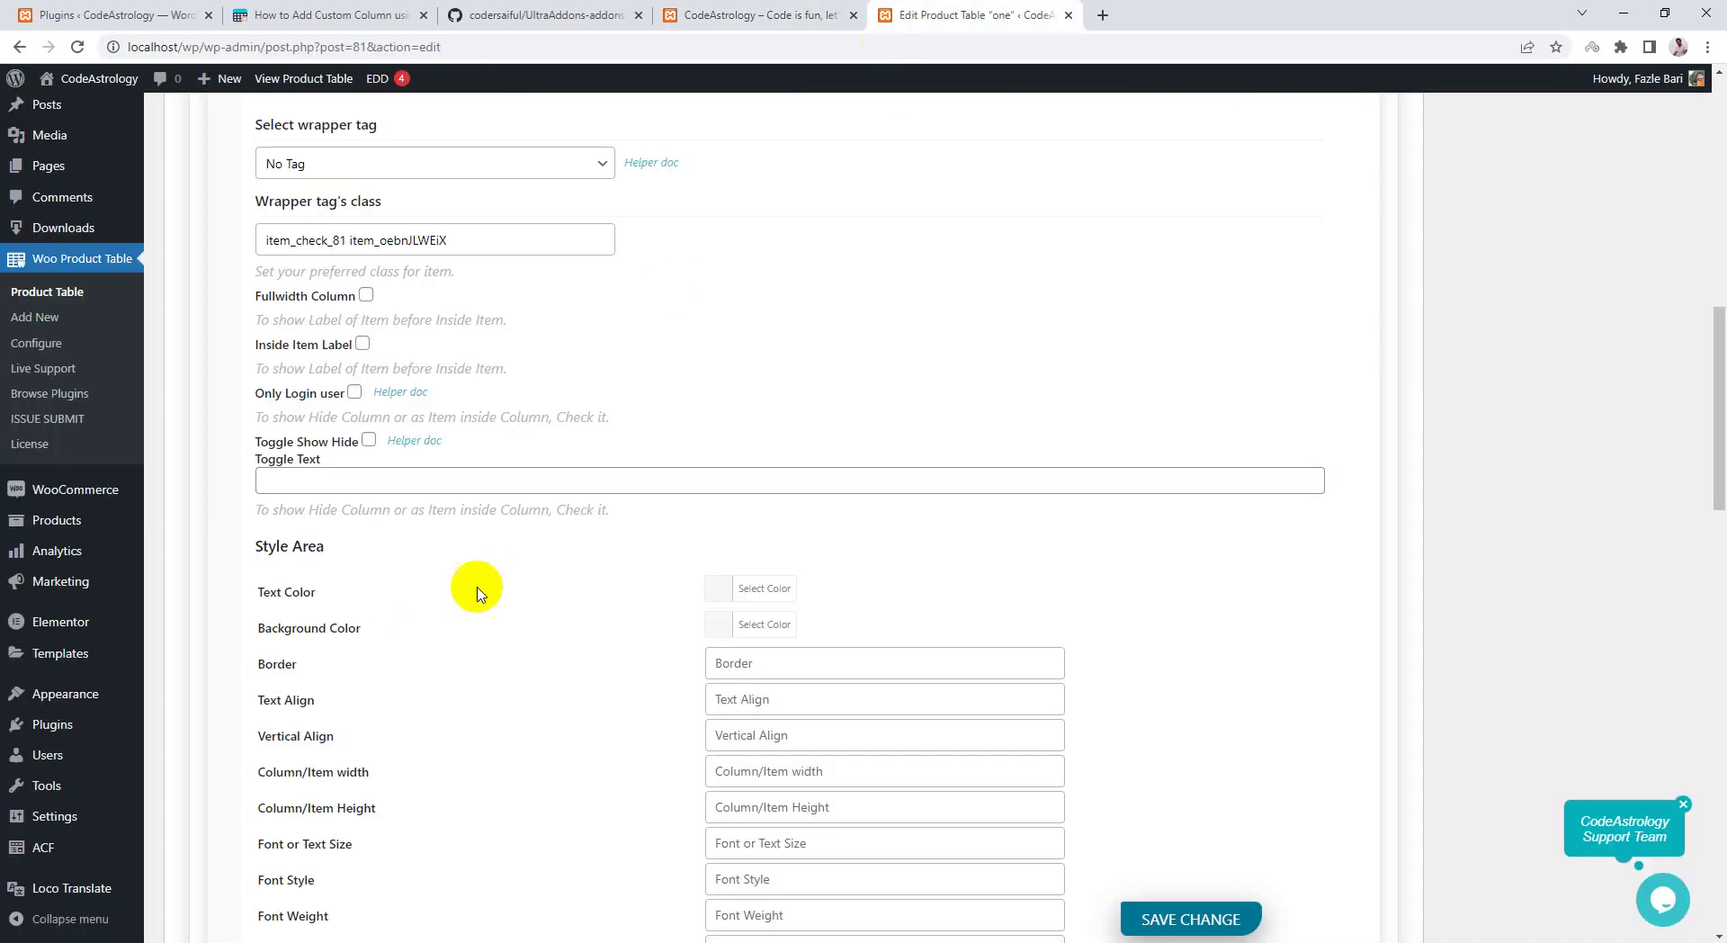
left_click(818, 17)
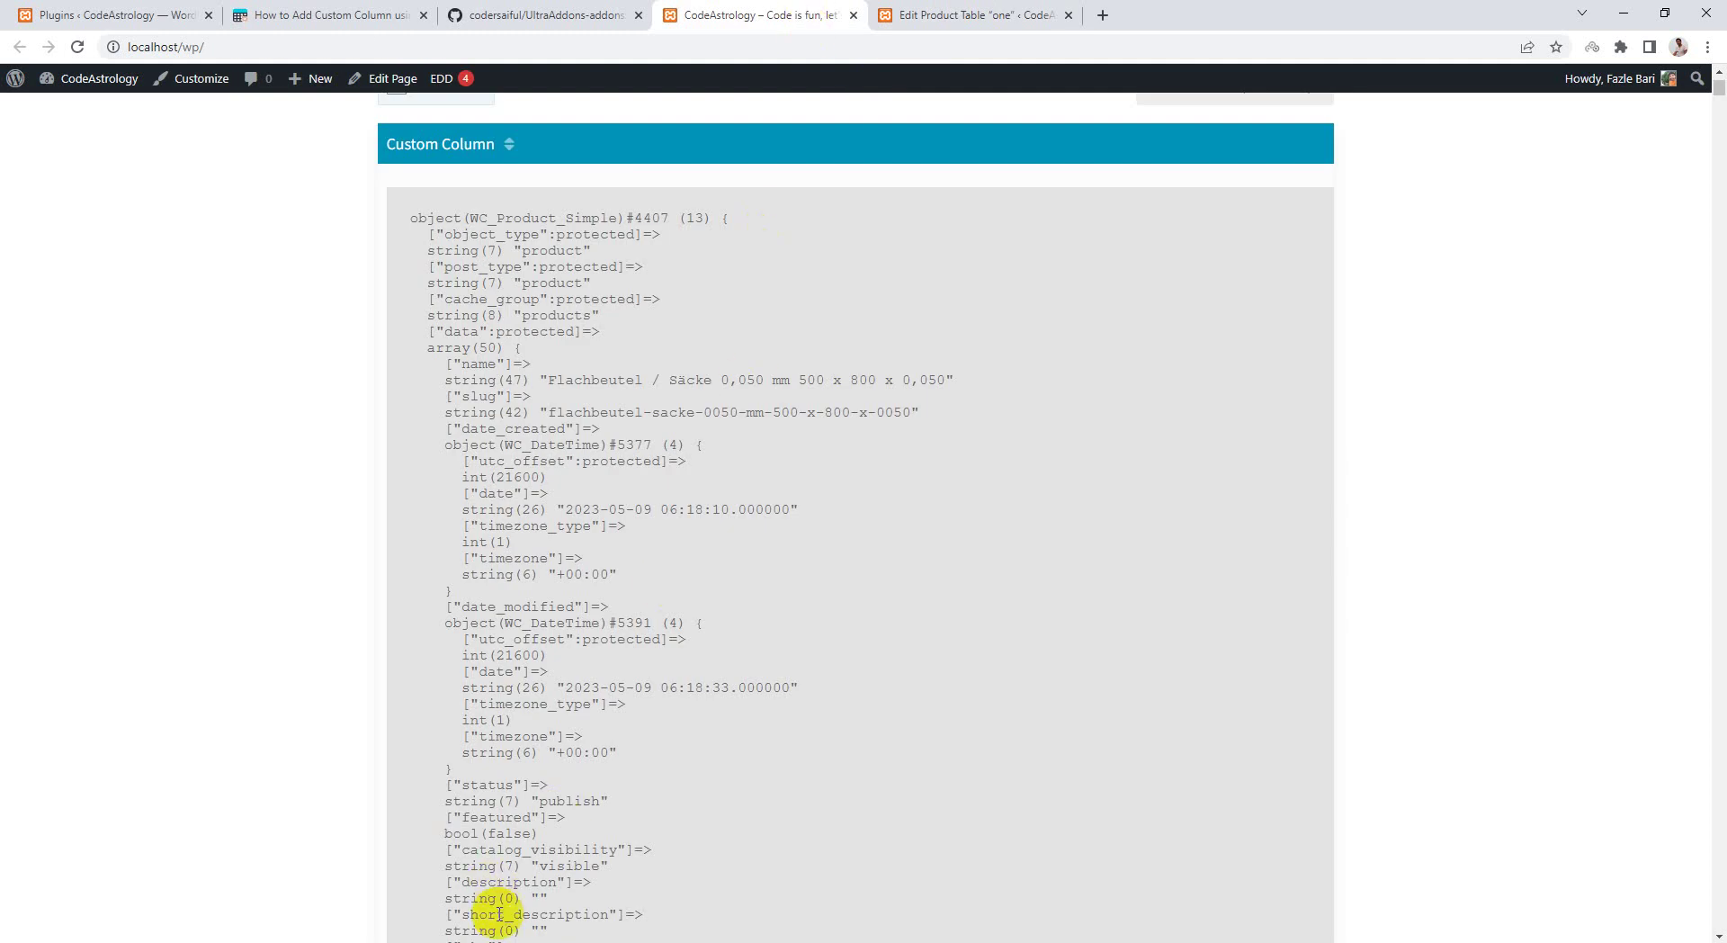
key("alt+Tab")
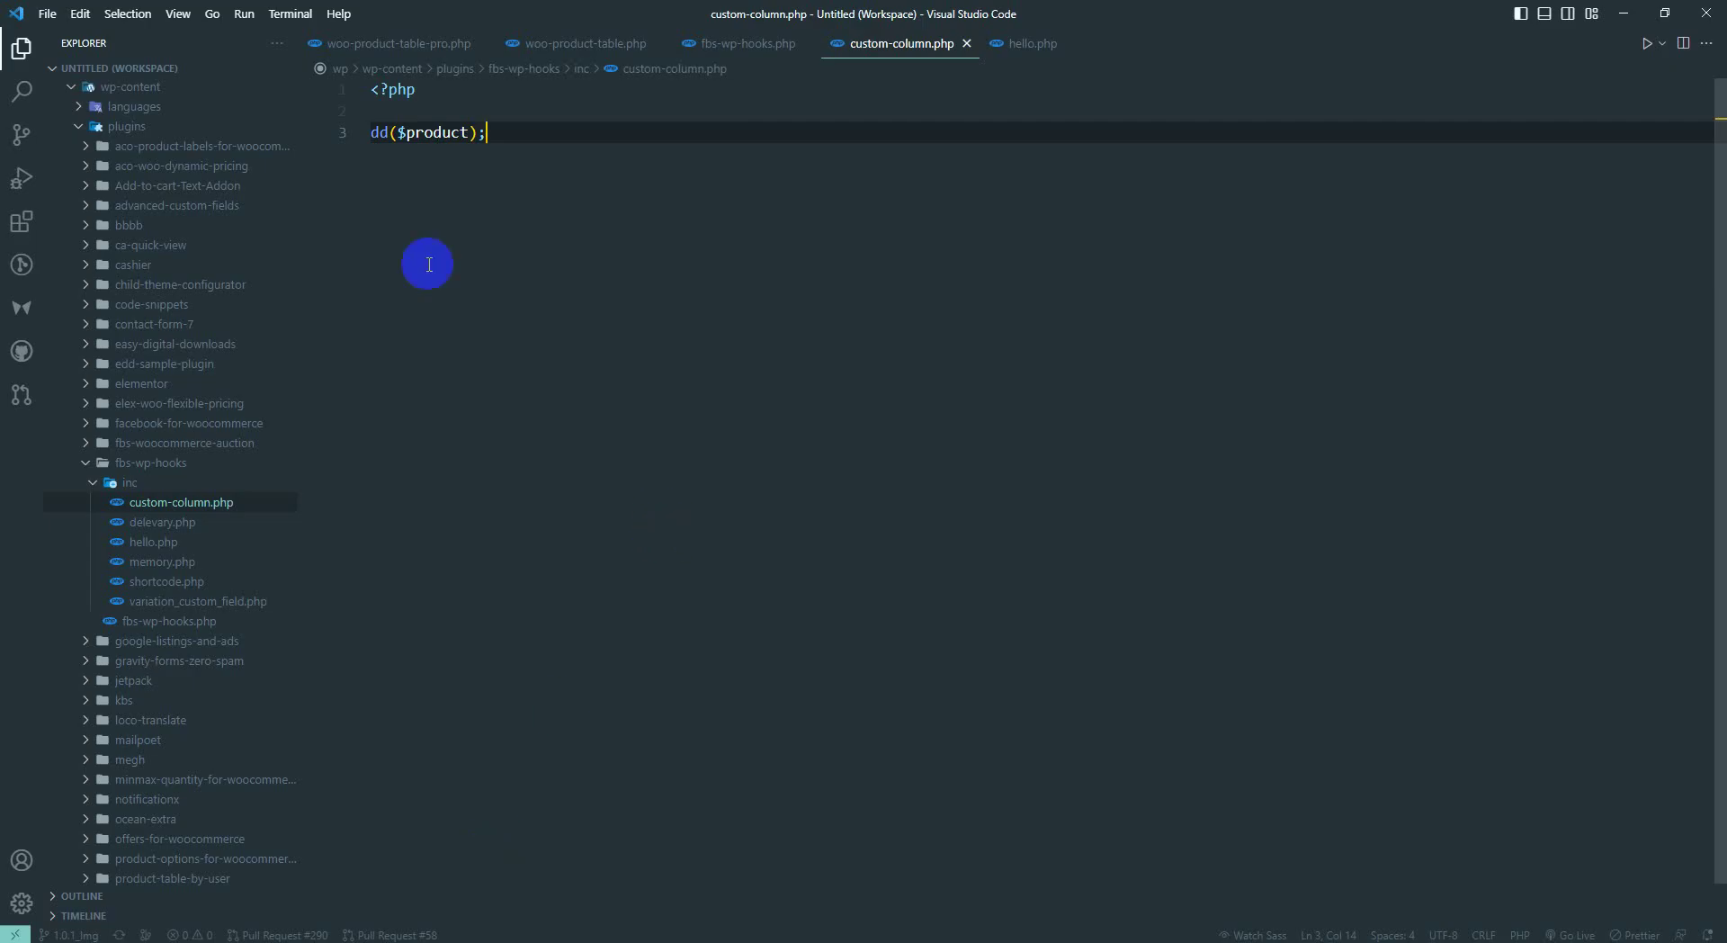
- Comment out the dd($product) line, save custom-column.php, and reload the storefront page
key("ctrl+slash")
key("ctrl+s")
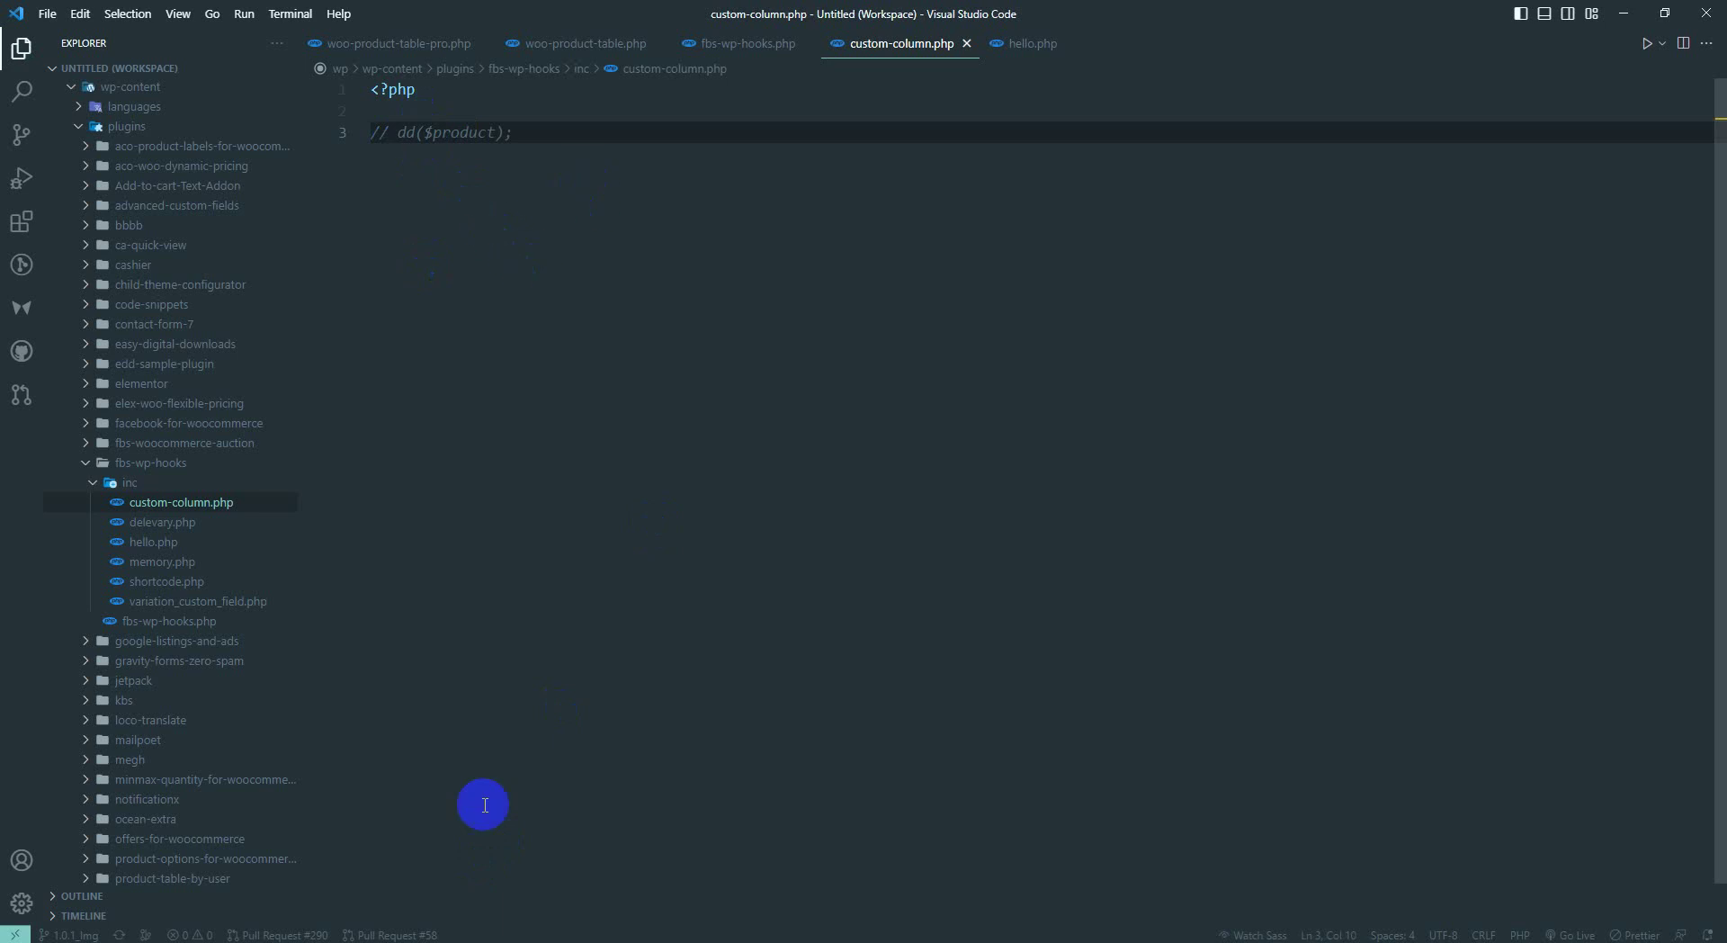
key("alt+Tab")
right_click(128, 279)
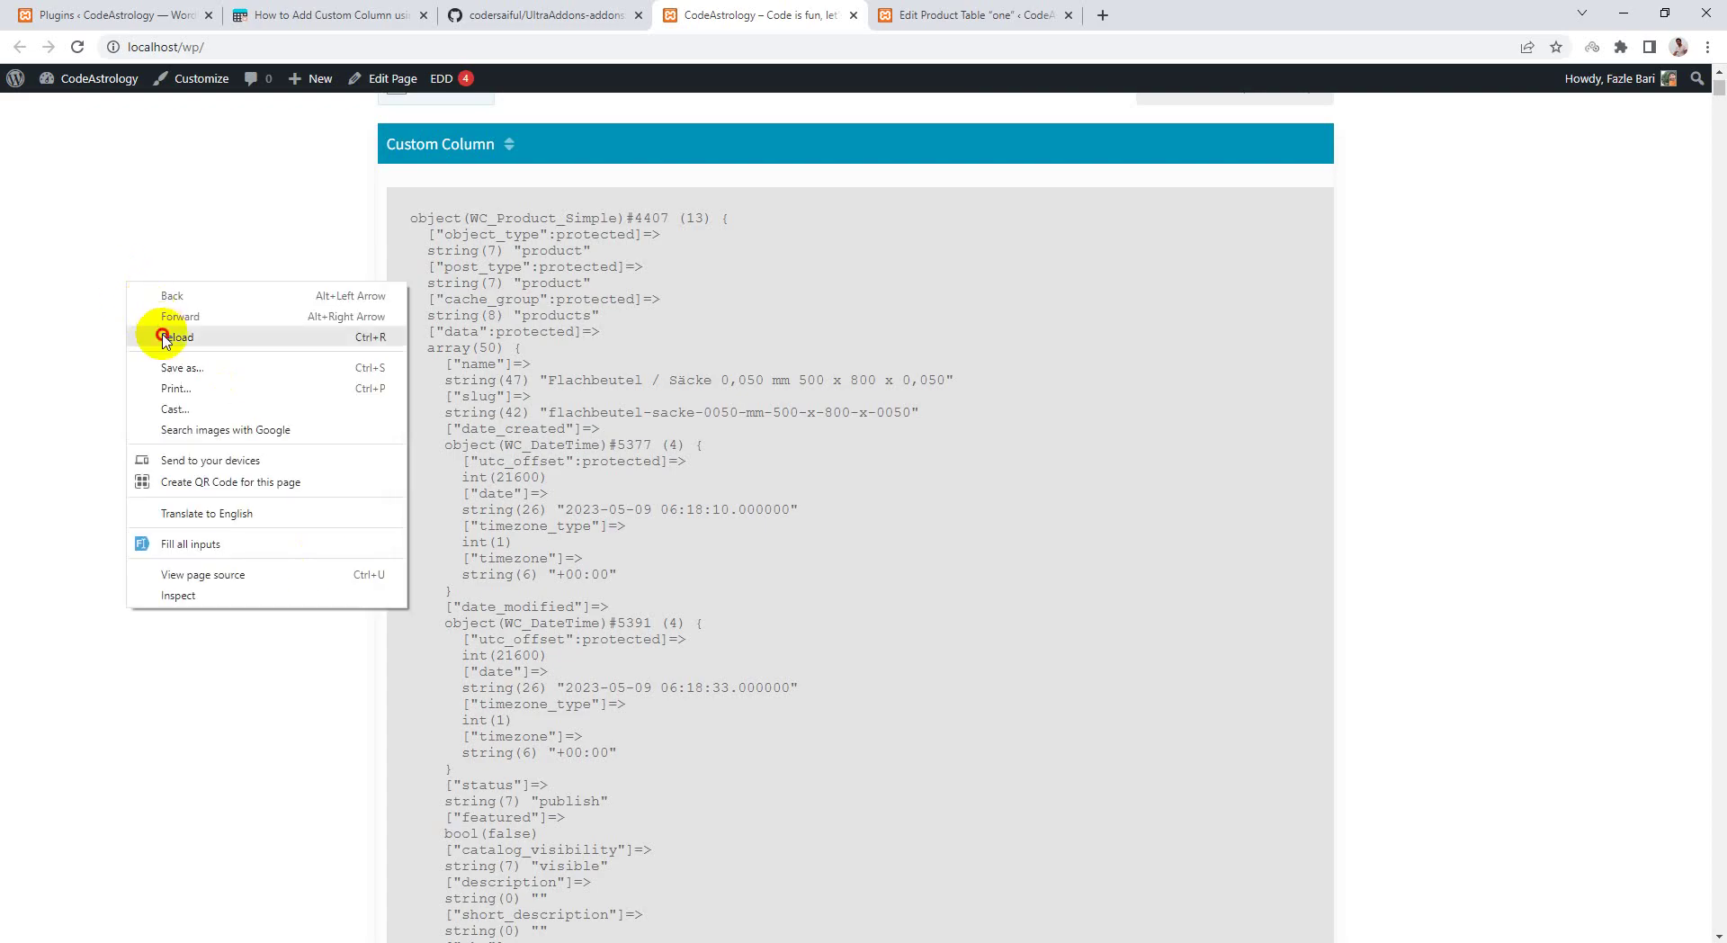
left_click(199, 339)
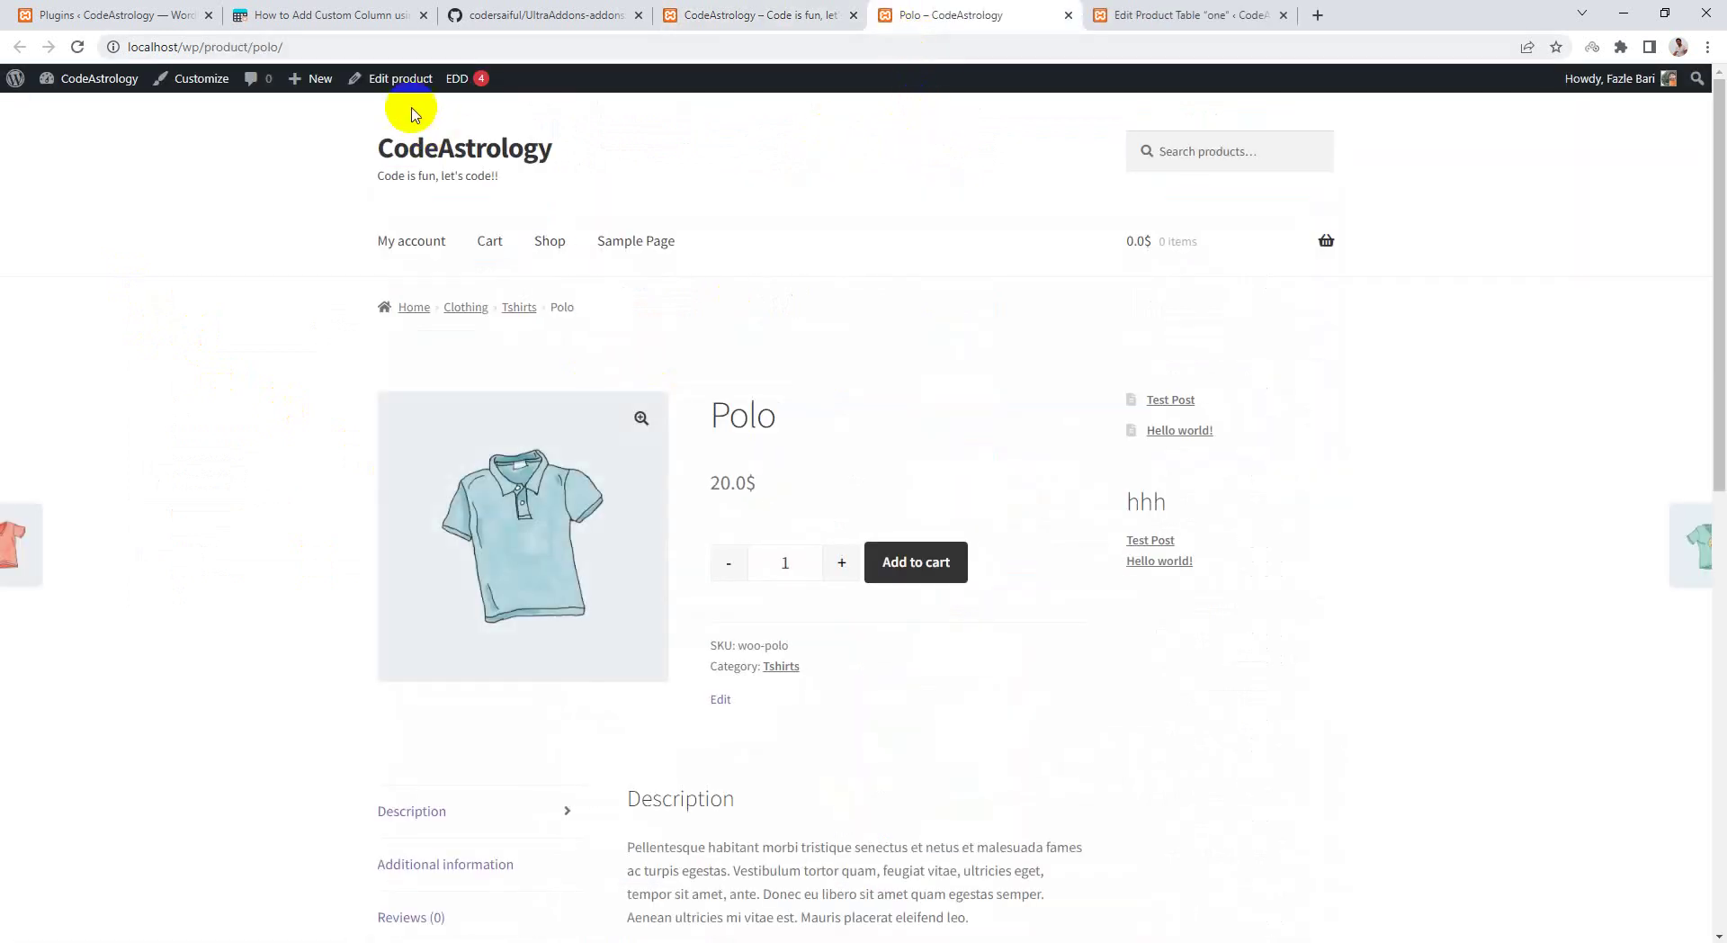
- Open the Polo product's editor and locate its Order field value 32.23
left_click(396, 86)
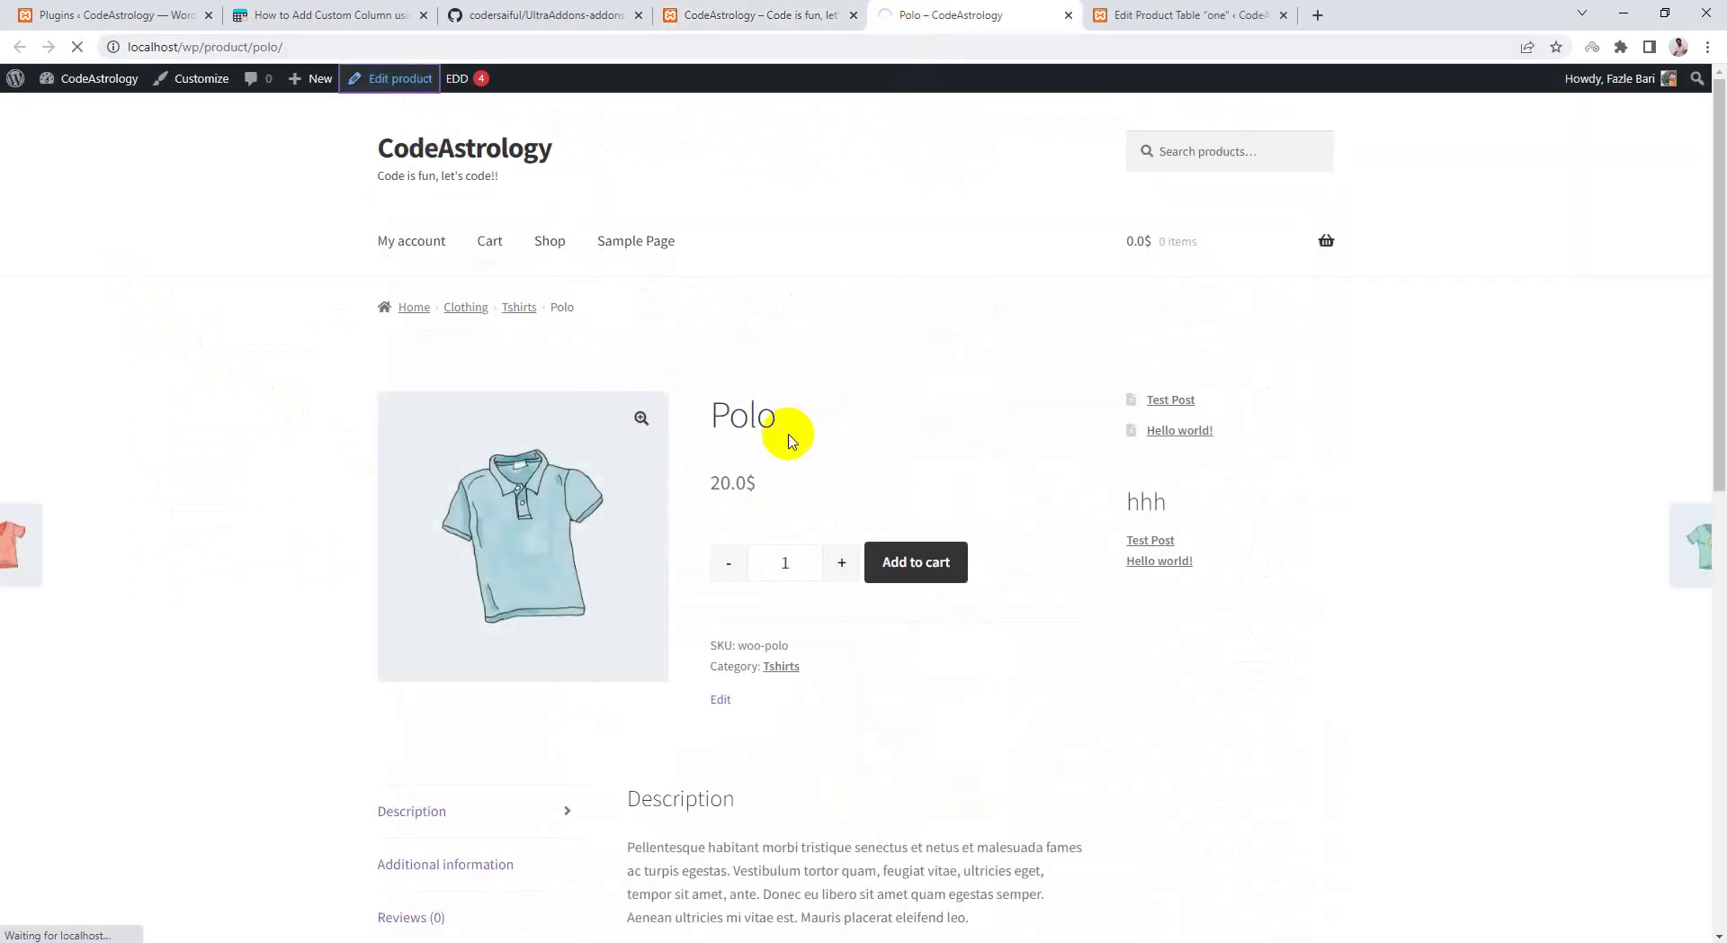
scroll(794, 485, "down", 4)
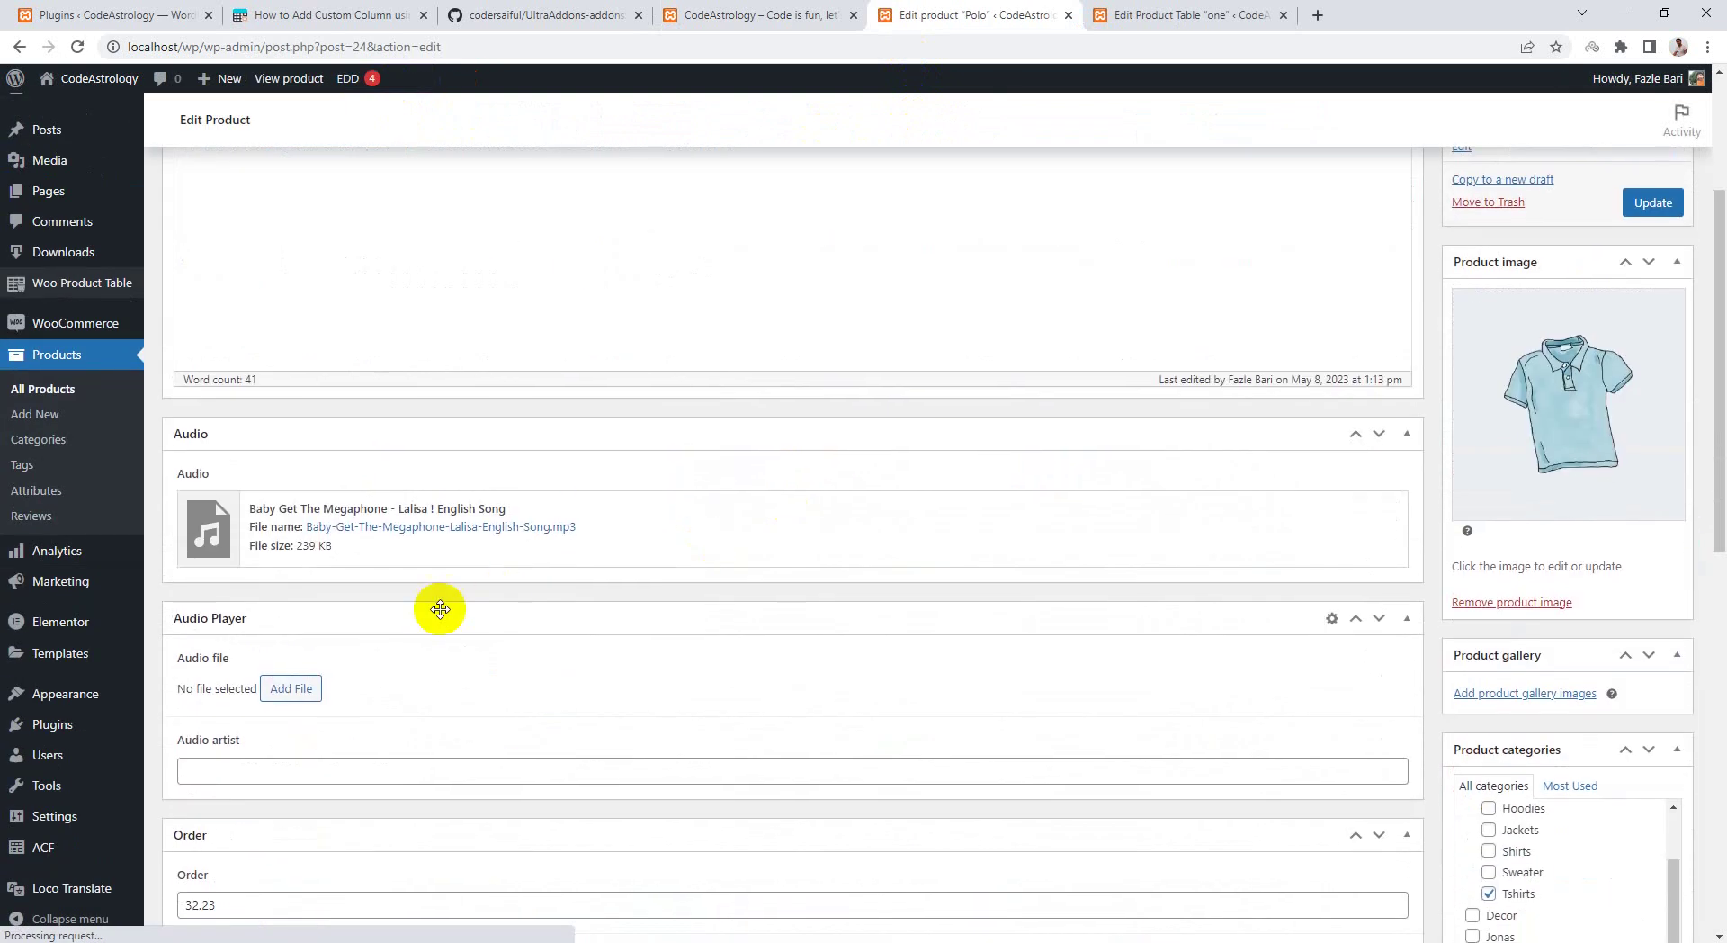
scroll(630, 557, "down", 2)
scroll(207, 653, "down", 2)
left_click_drag(237, 546, 182, 544)
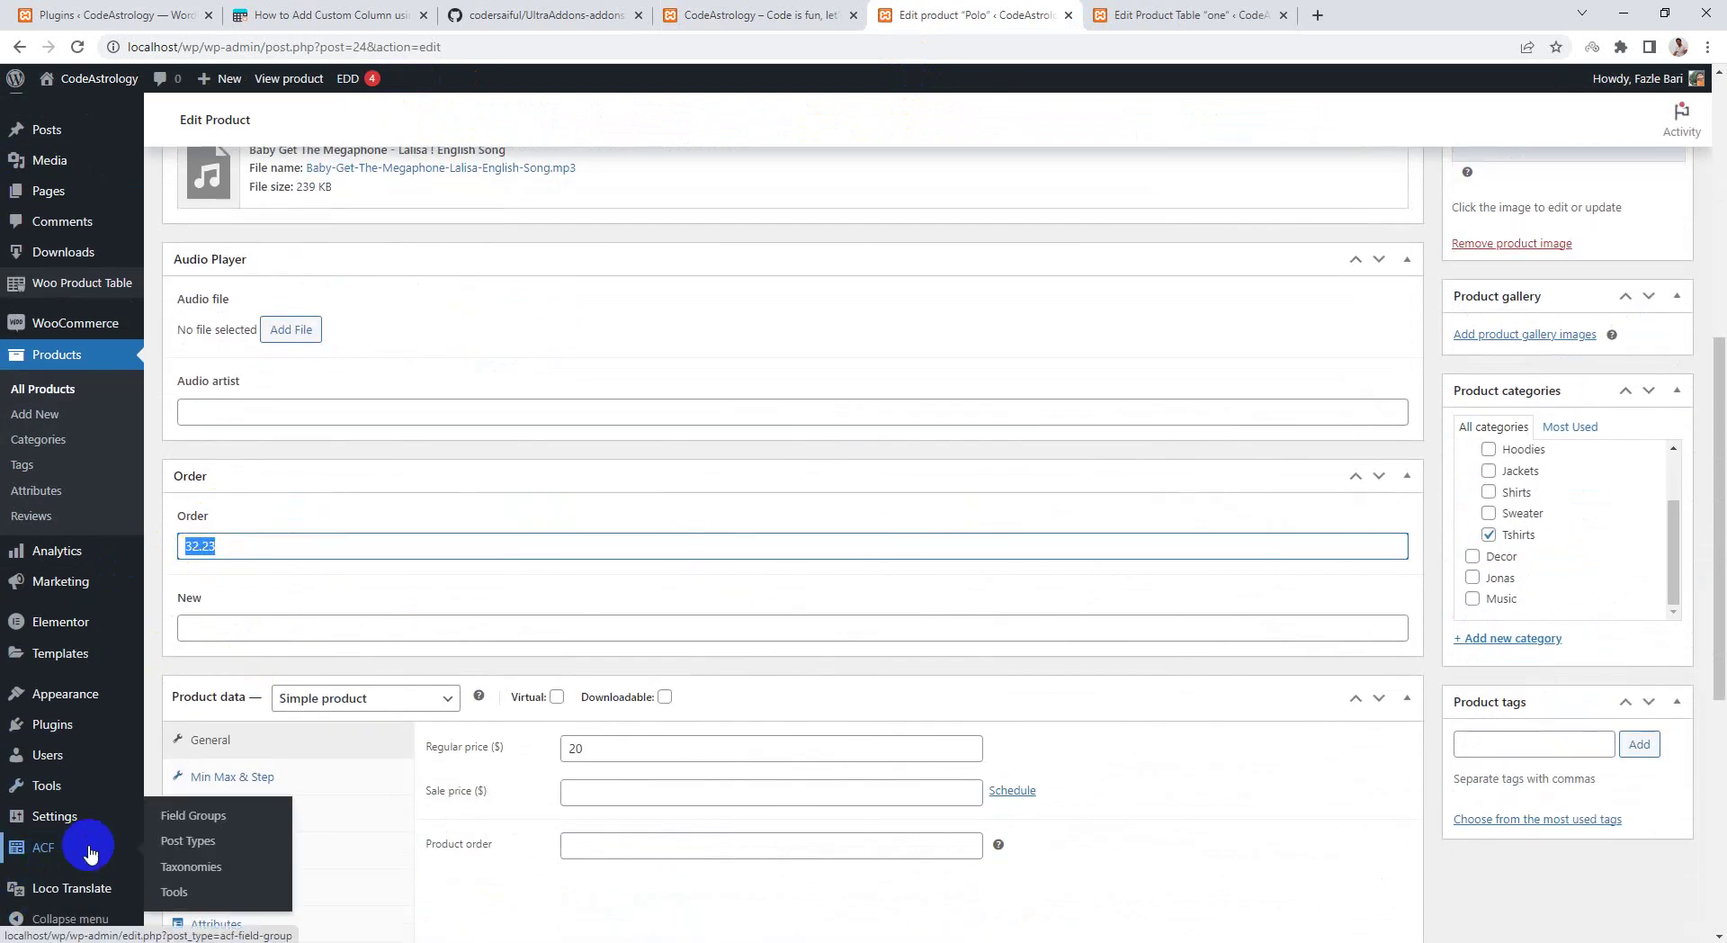
- Open ACF Field Groups in a new tab and edit the Order field group
middle_click(198, 817)
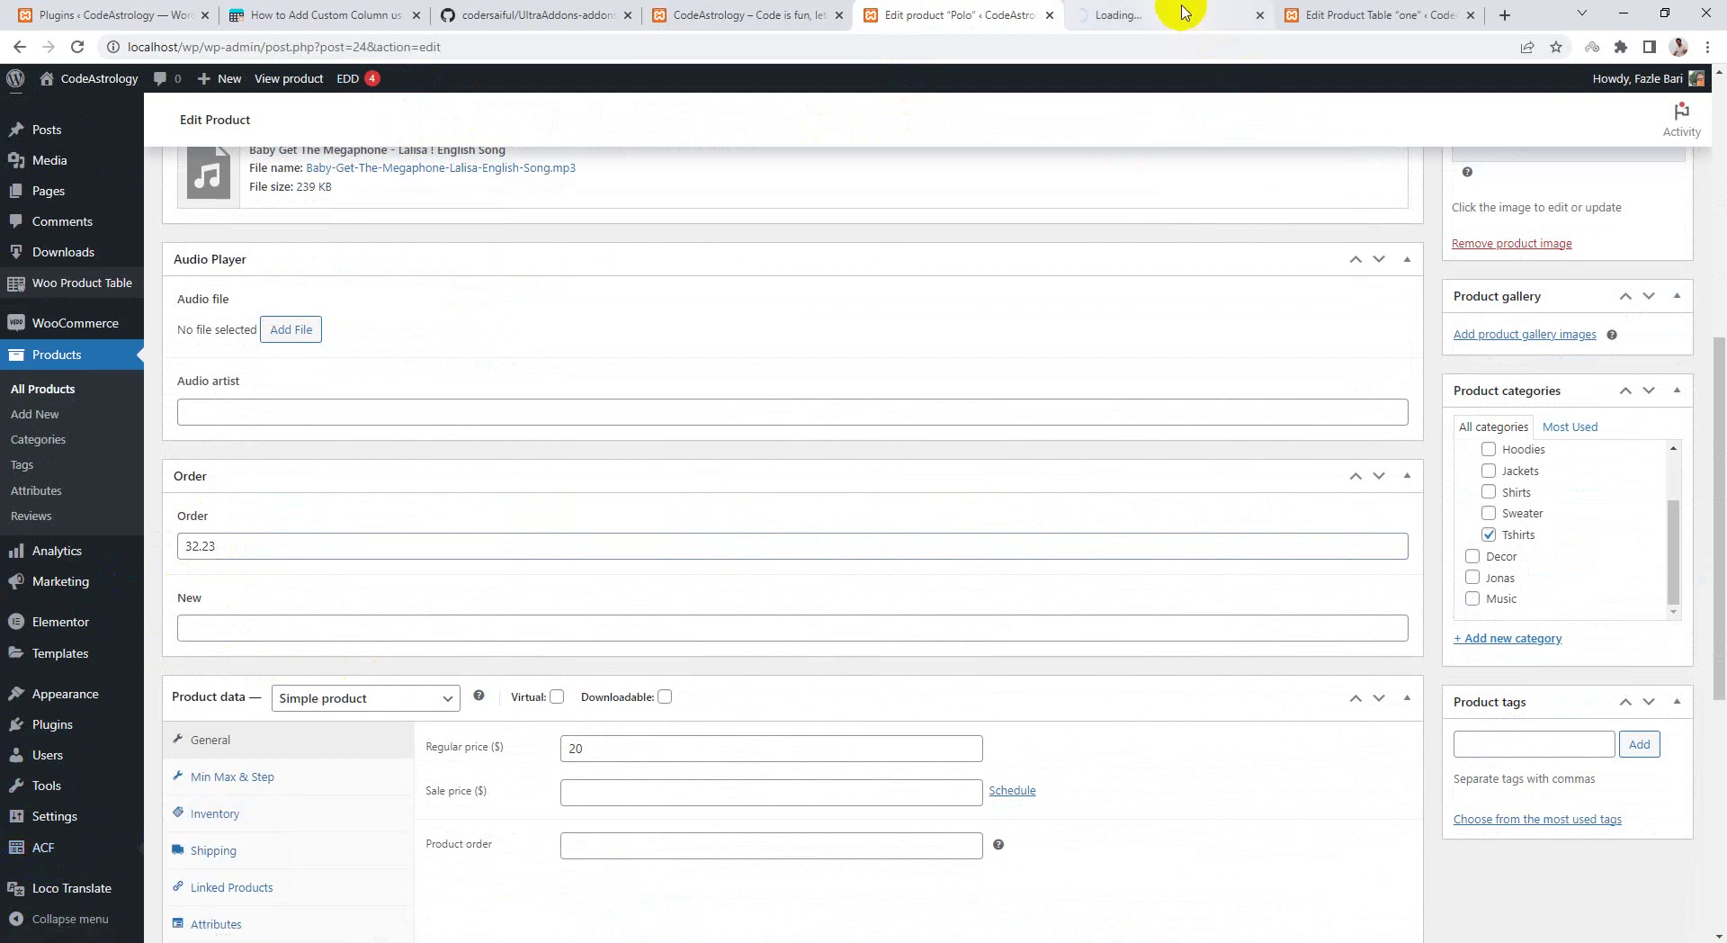
left_click(1179, 14)
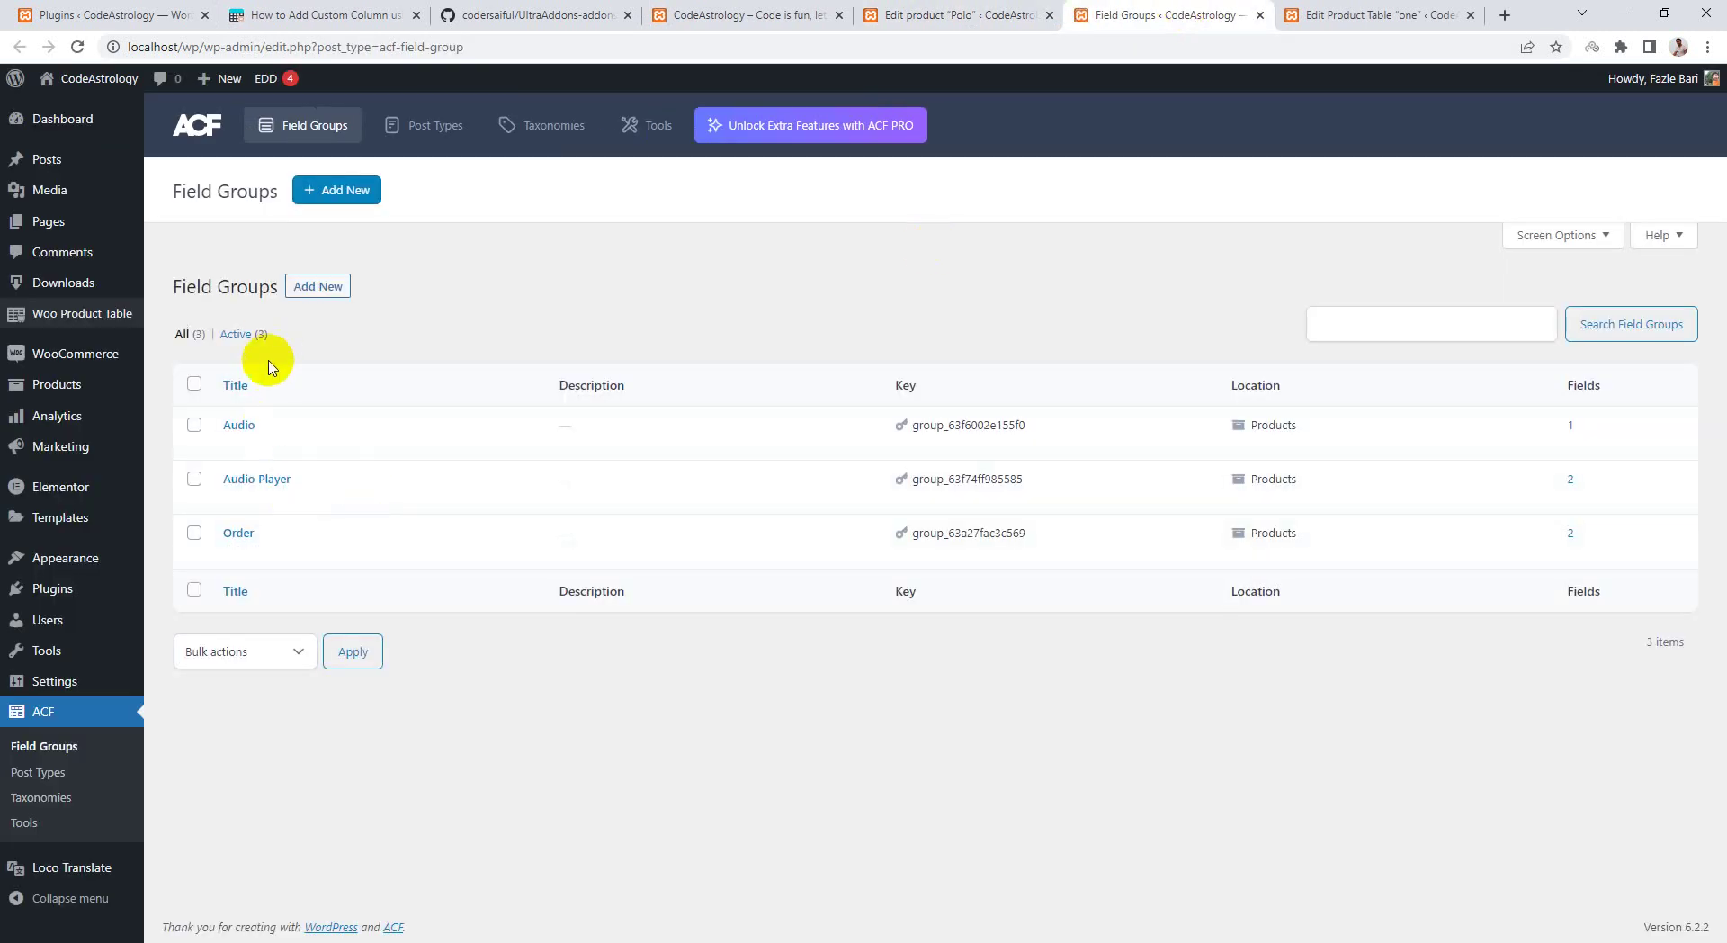
left_click(232, 549)
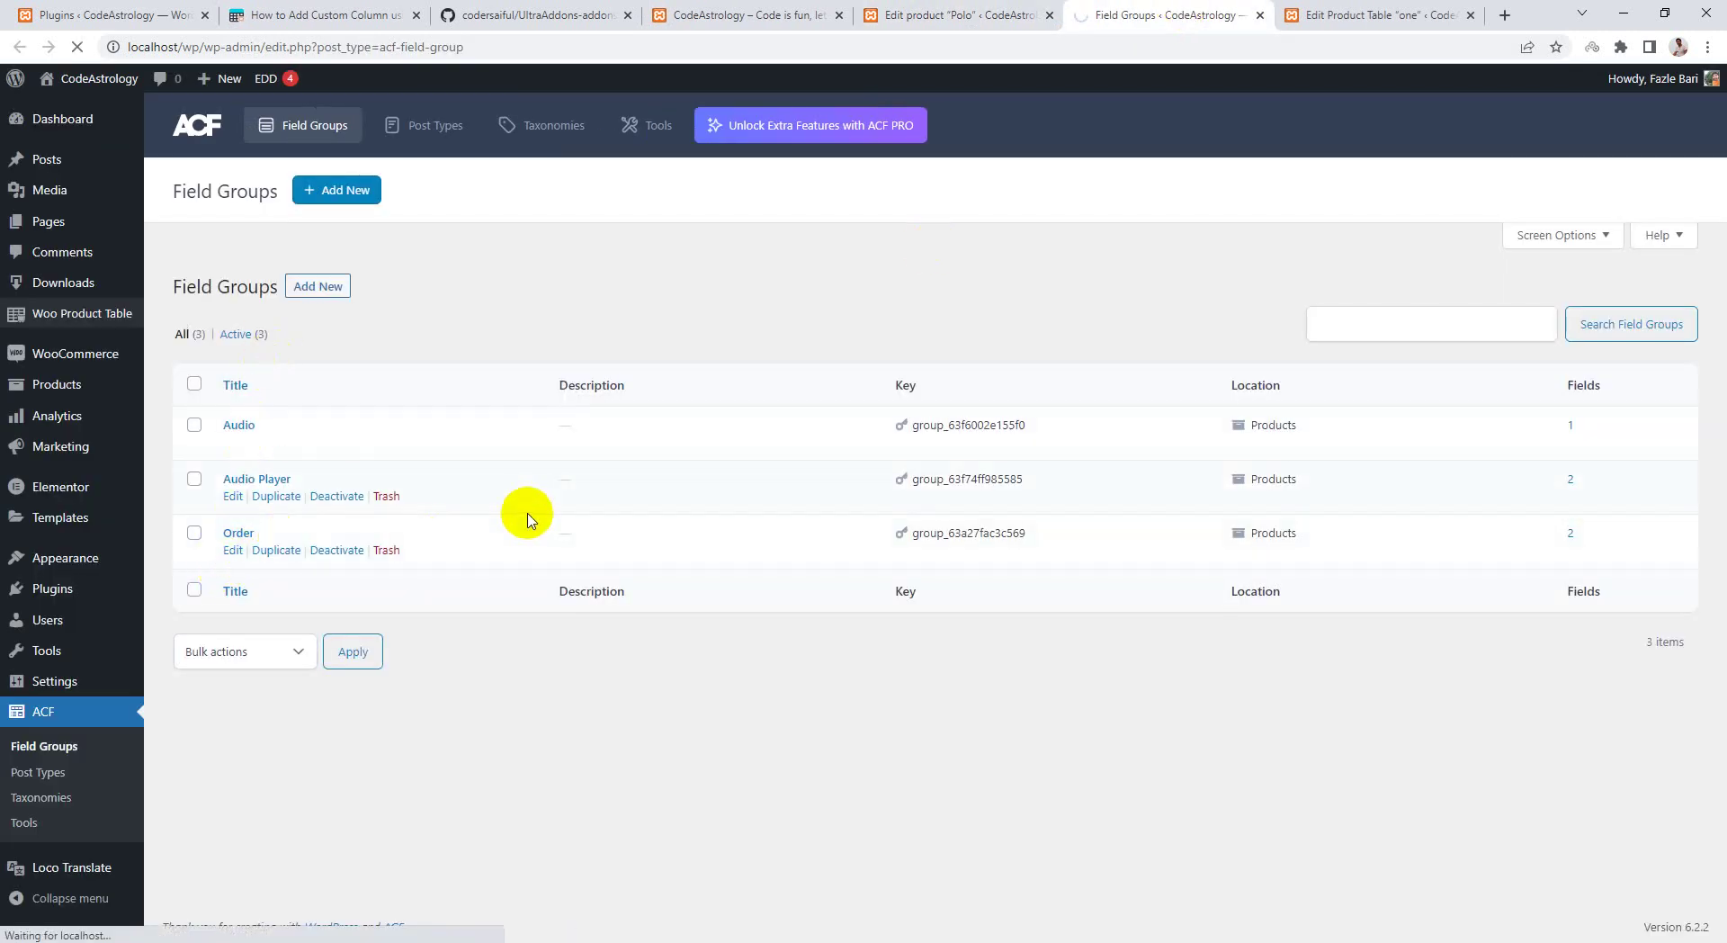
scroll(527, 520, "down", 2)
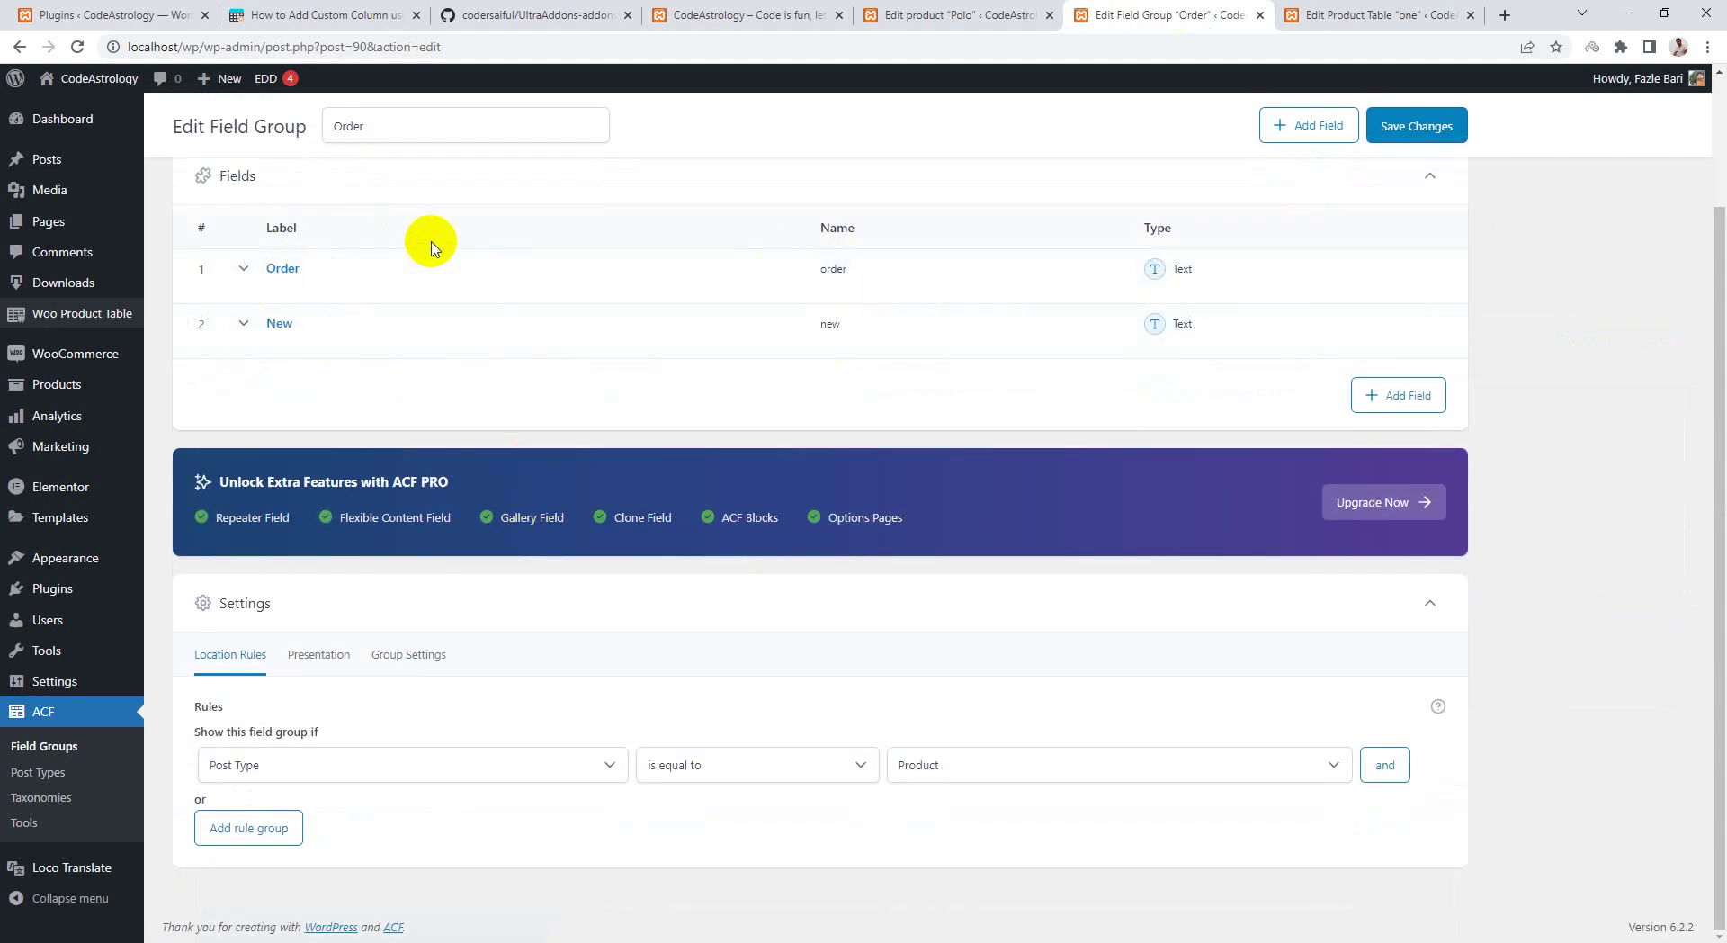
- Recheck Polo's 32.23 Order value against the Order field group's field name
left_click(1350, 15)
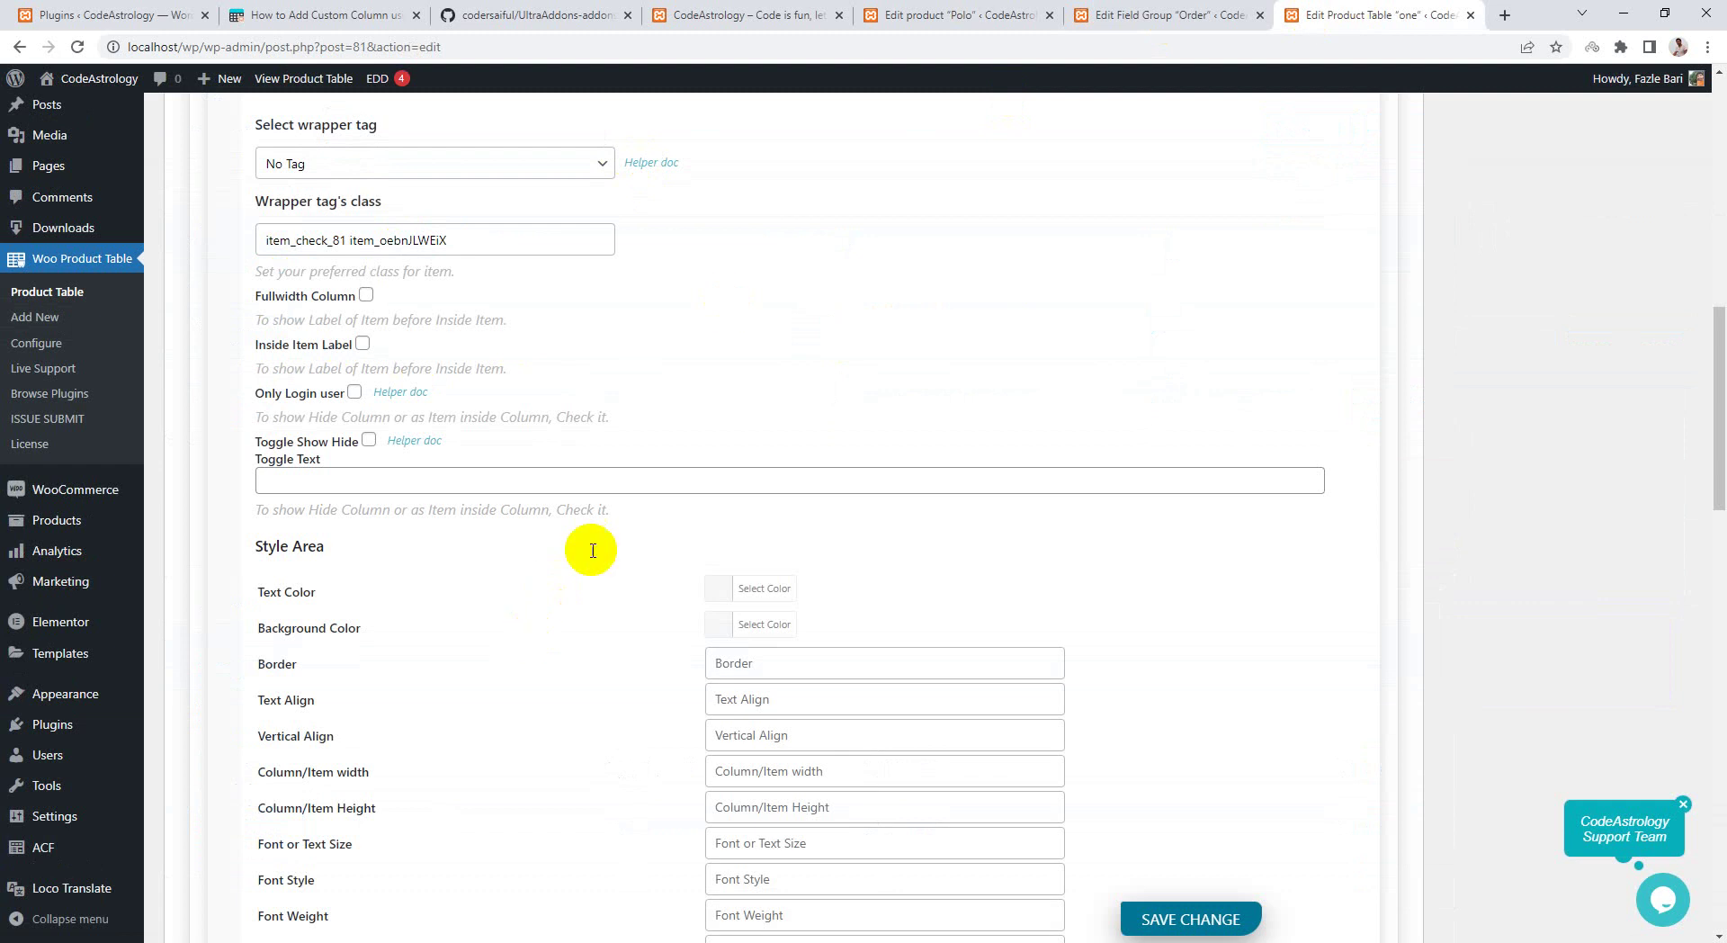
left_click(909, 15)
left_click(251, 546)
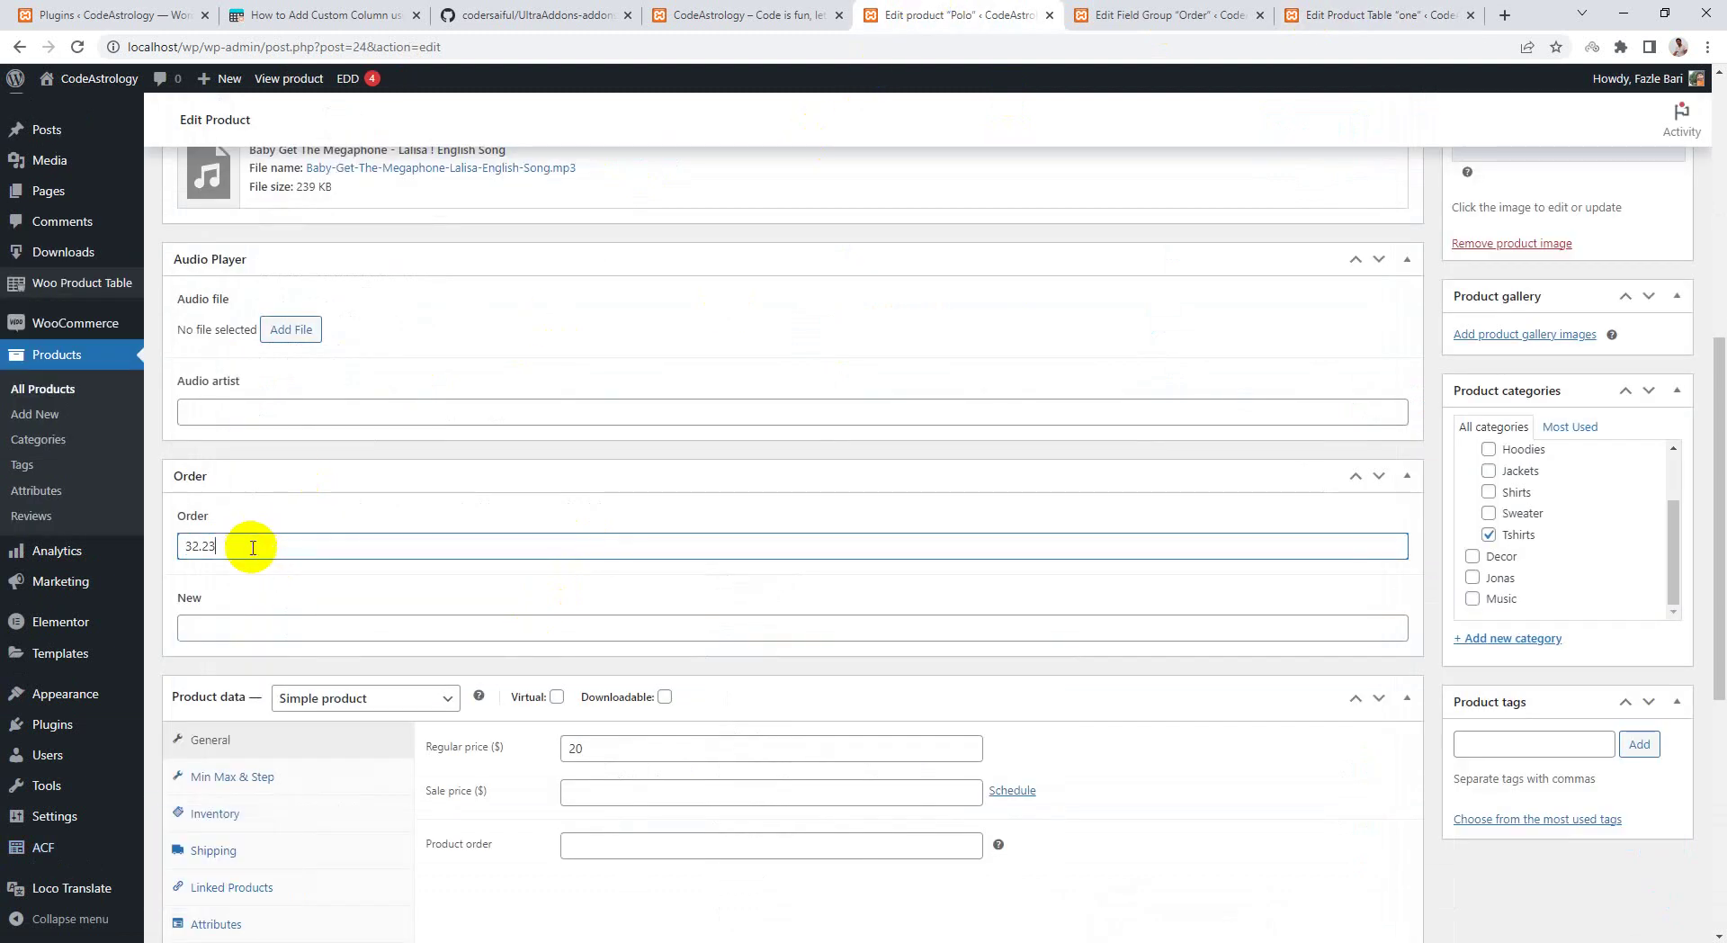
double_click(200, 546)
left_click(1354, 11)
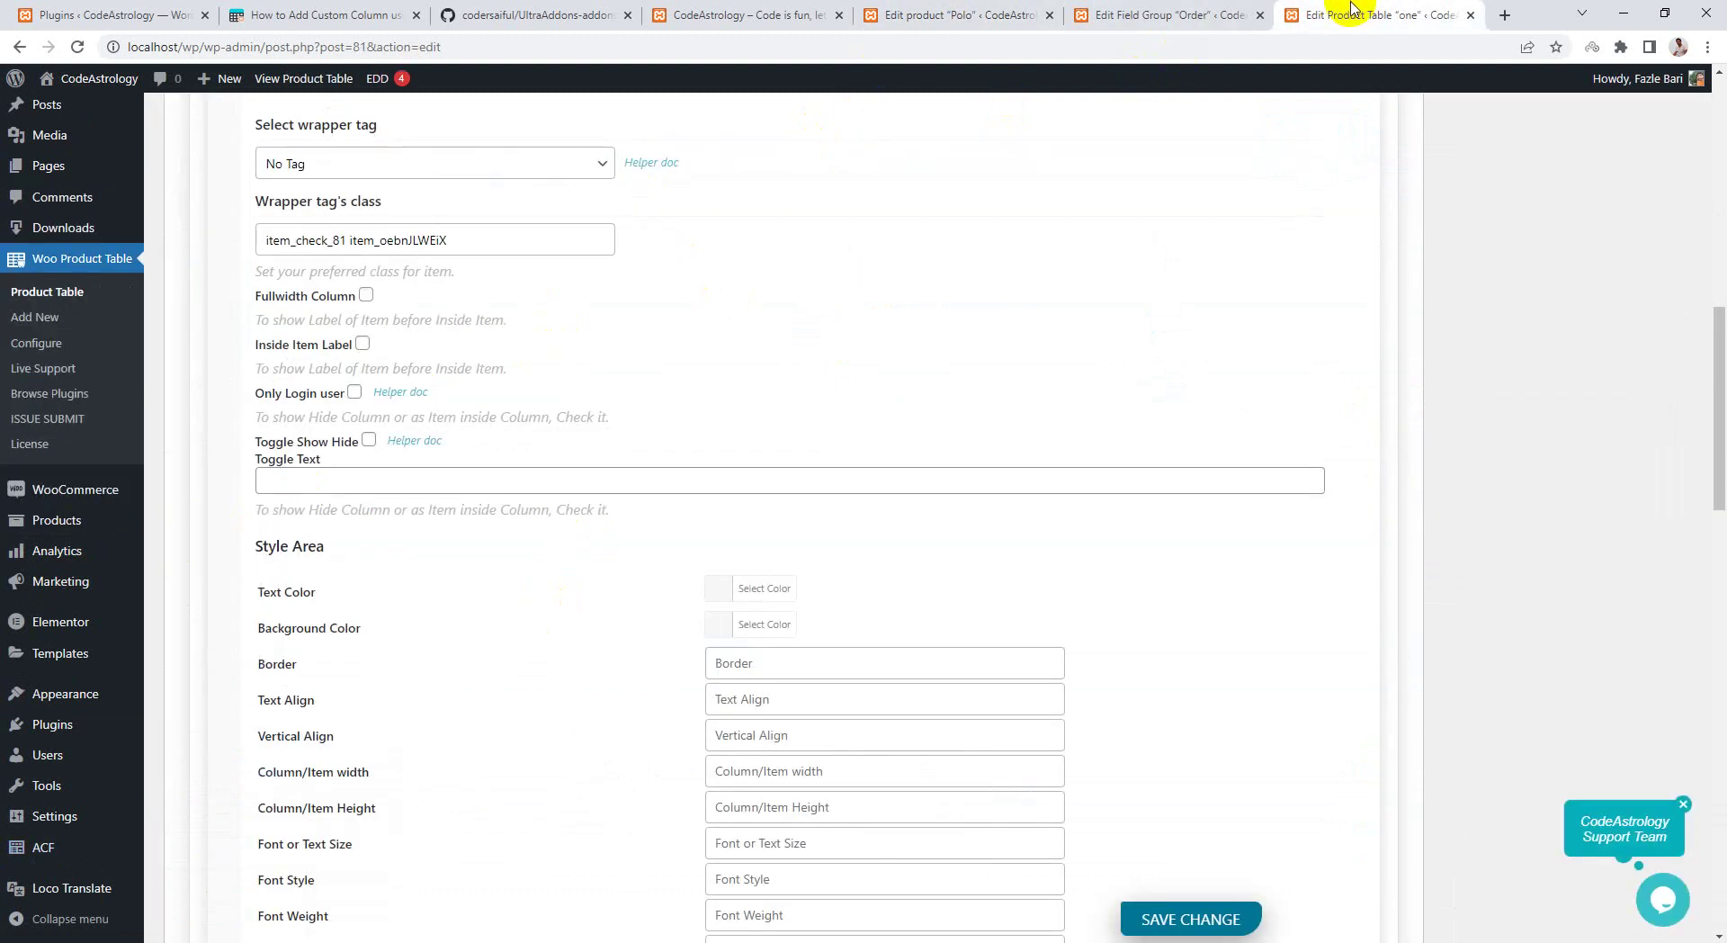
left_click(1201, 14)
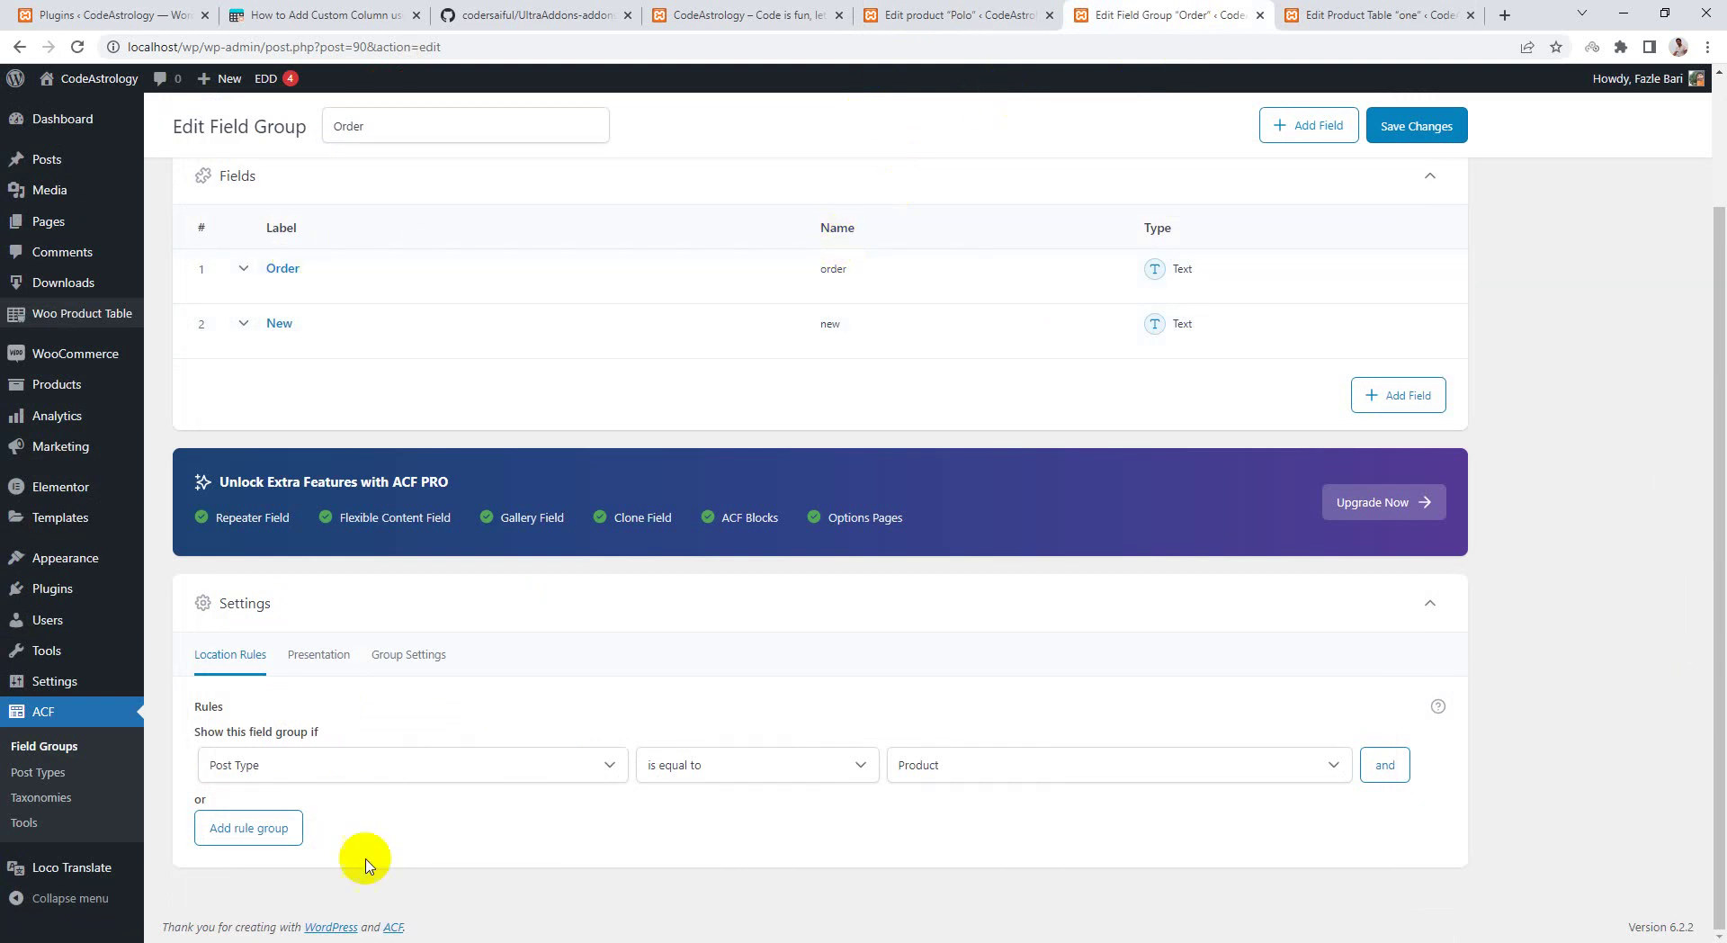
key("alt+Tab")
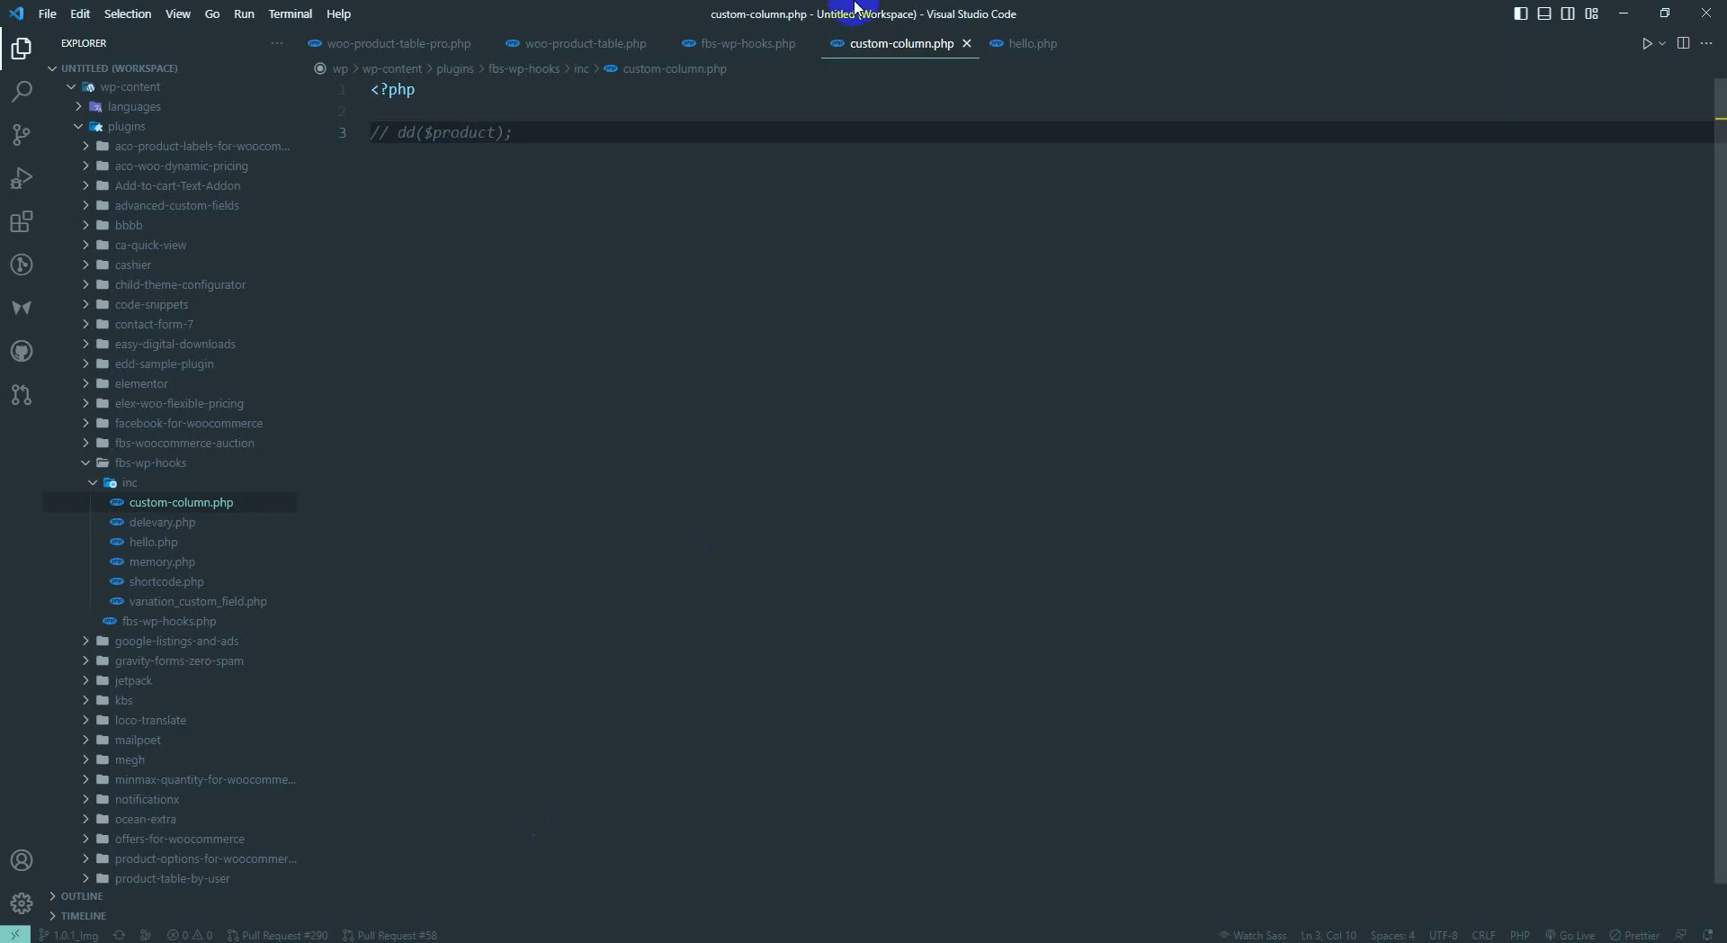
- Copy the get_post_meta example from fbs-wp-hooks.php into custom-column.php line 5
left_click(739, 45)
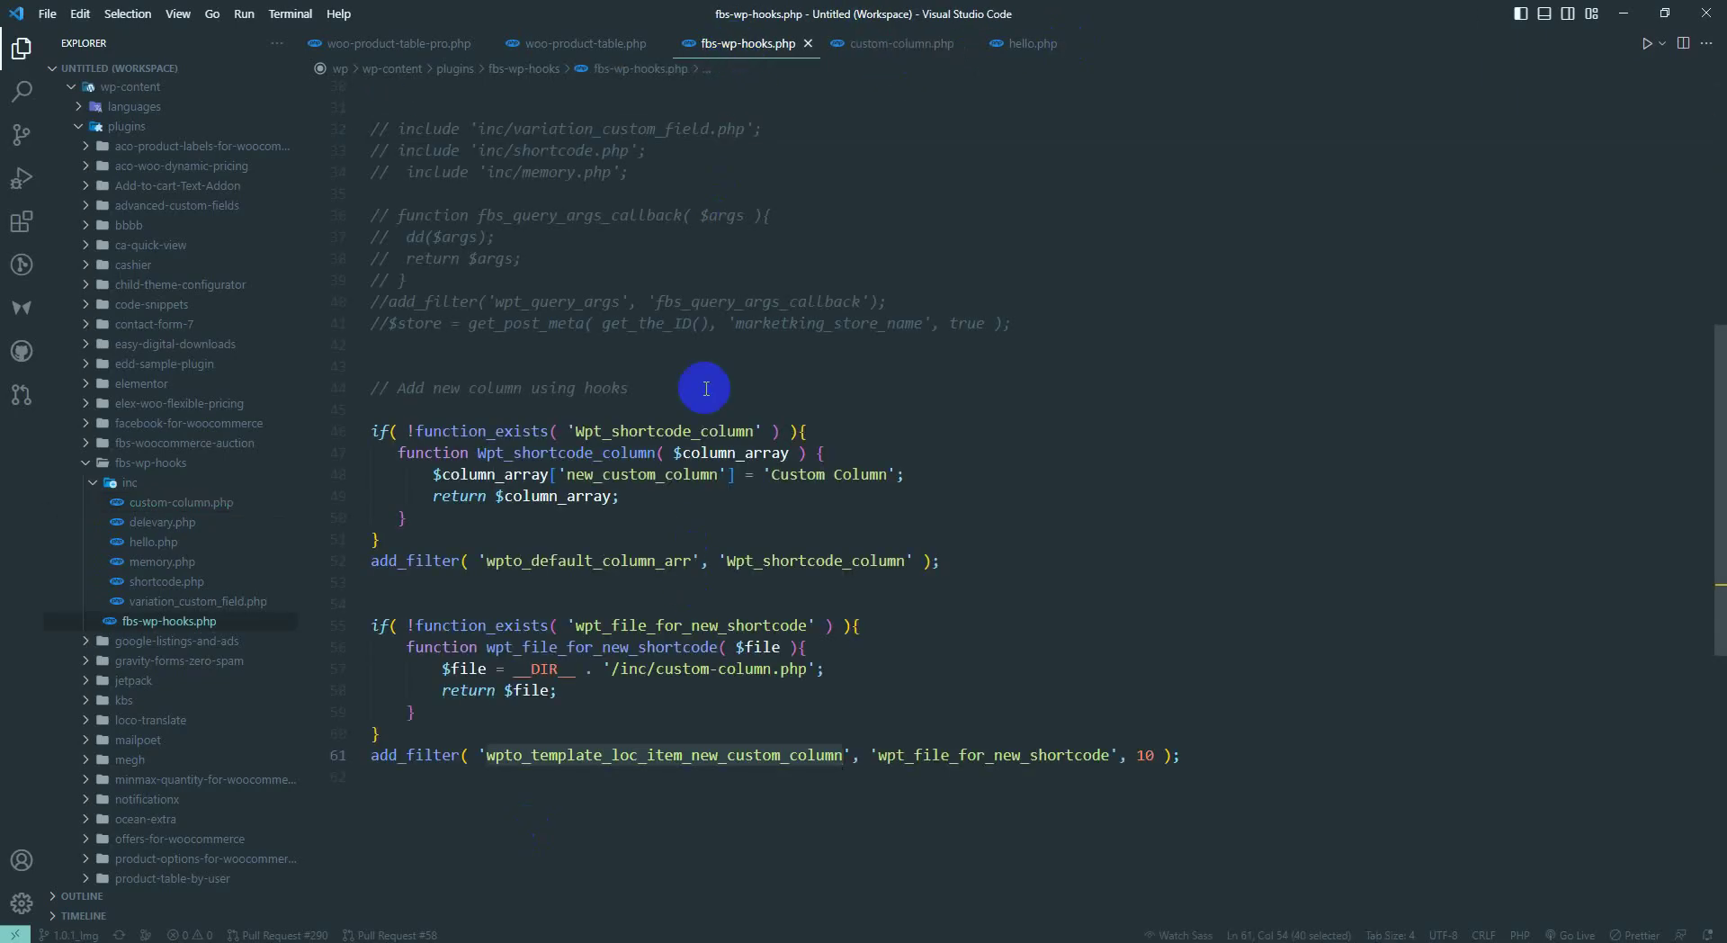
scroll(693, 431, "up", 2)
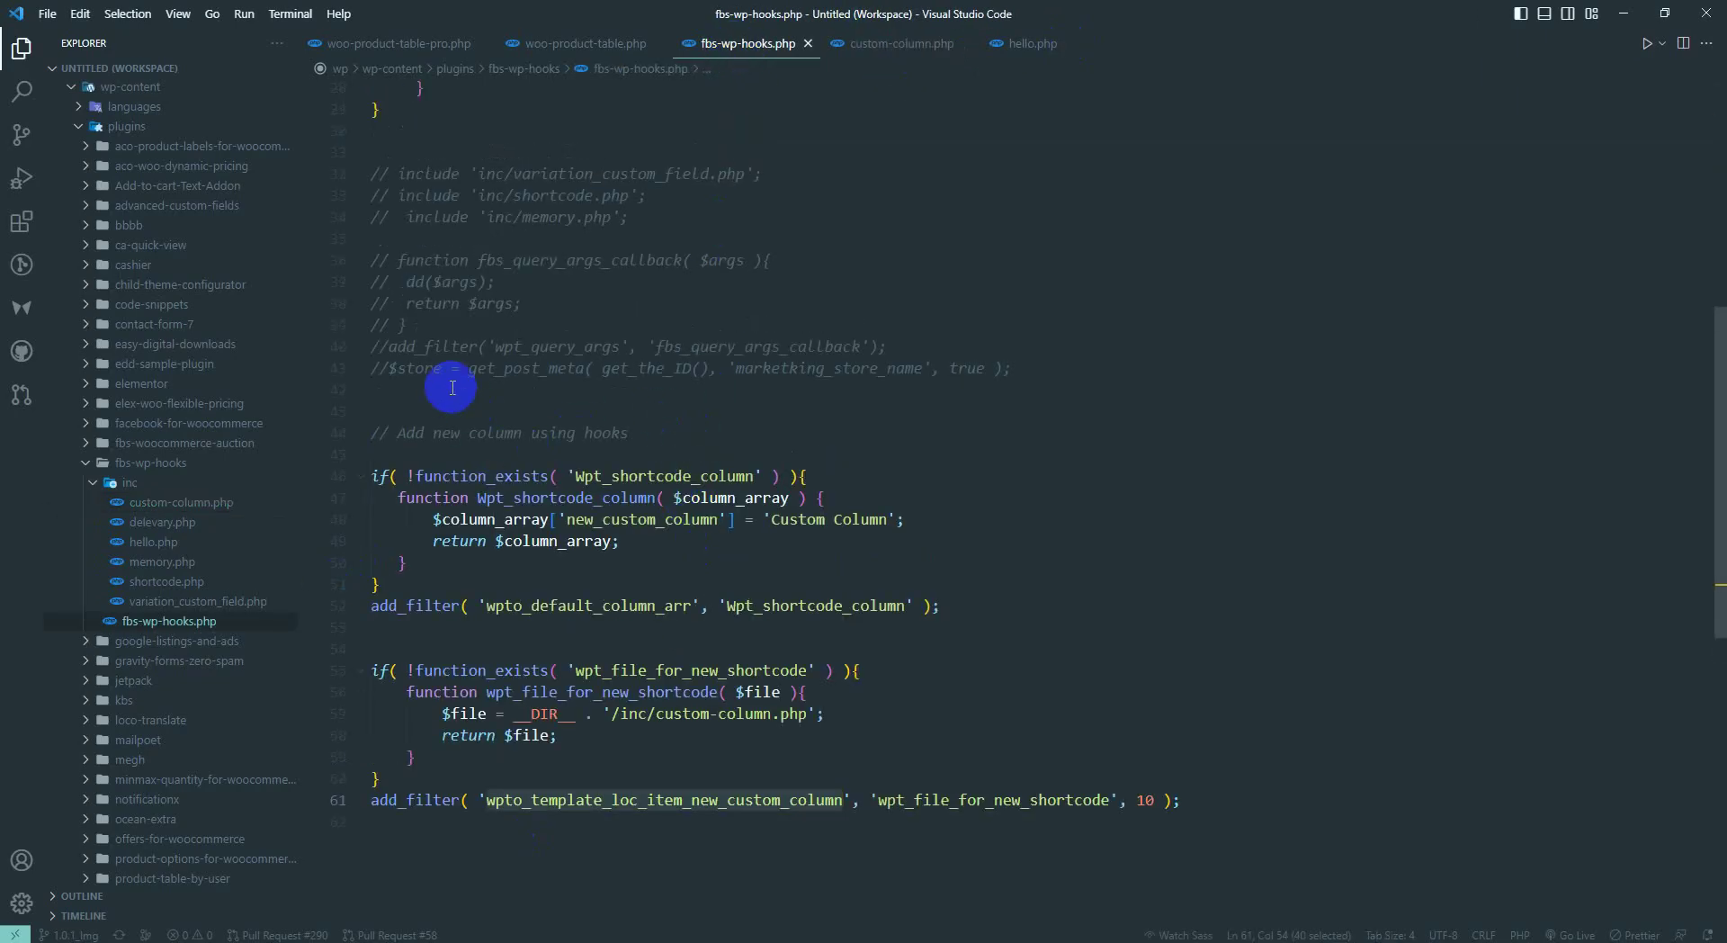
left_click_drag(402, 370, 1037, 367)
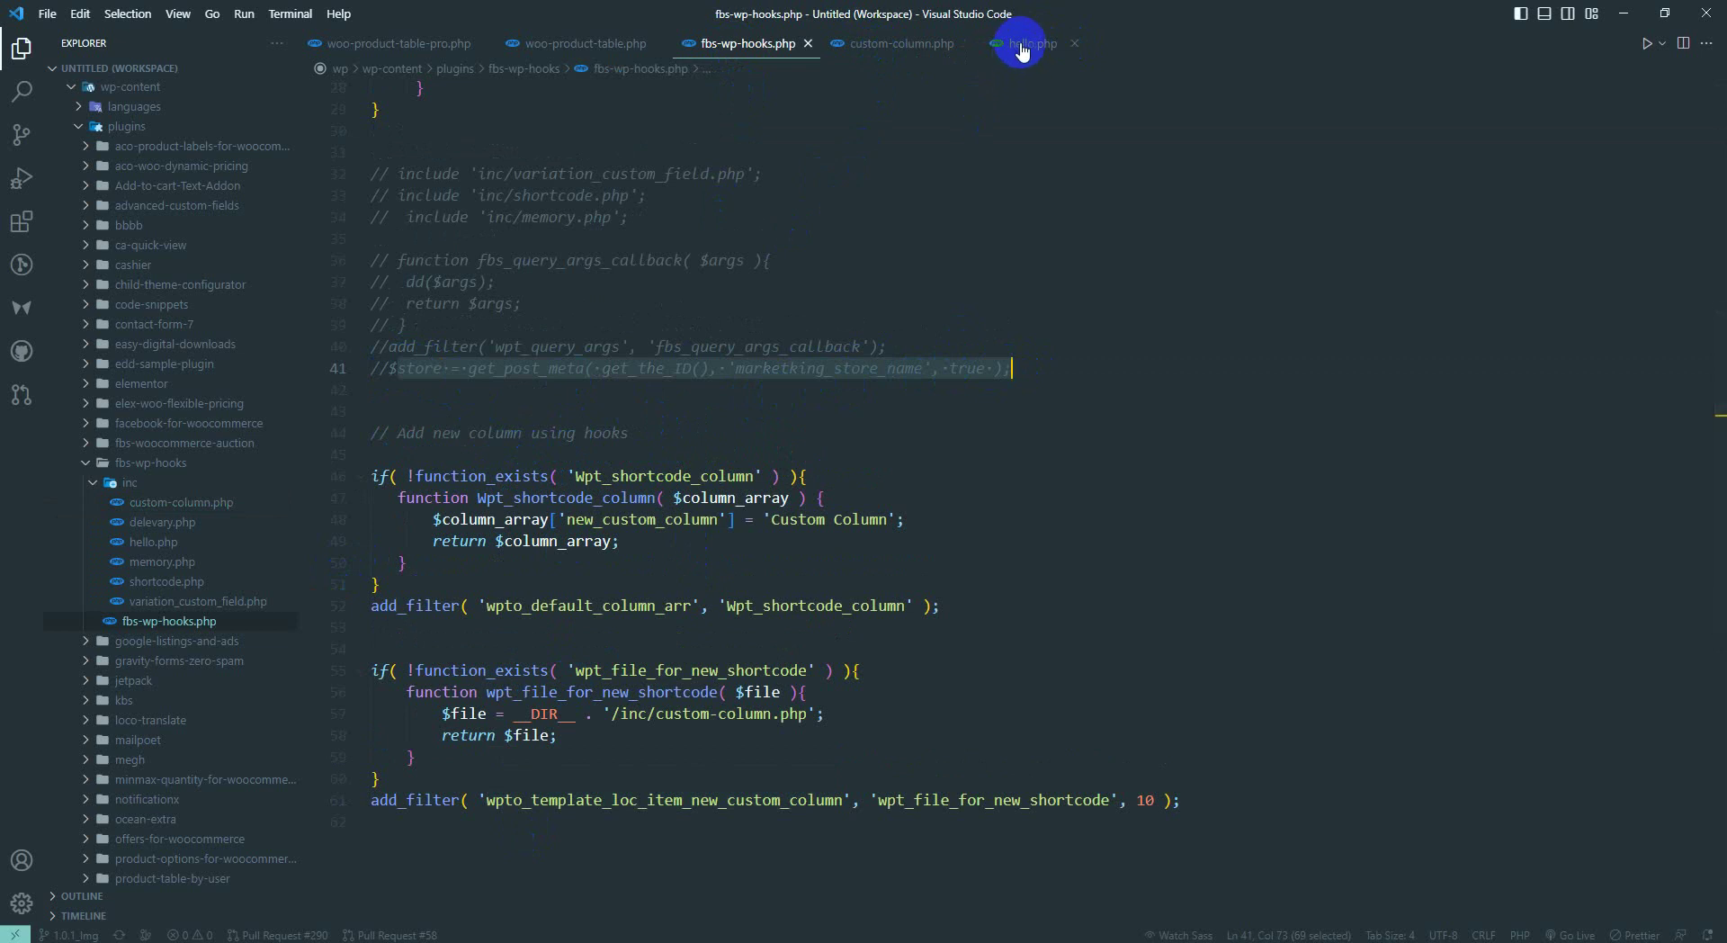
left_click(899, 43)
left_click(562, 139)
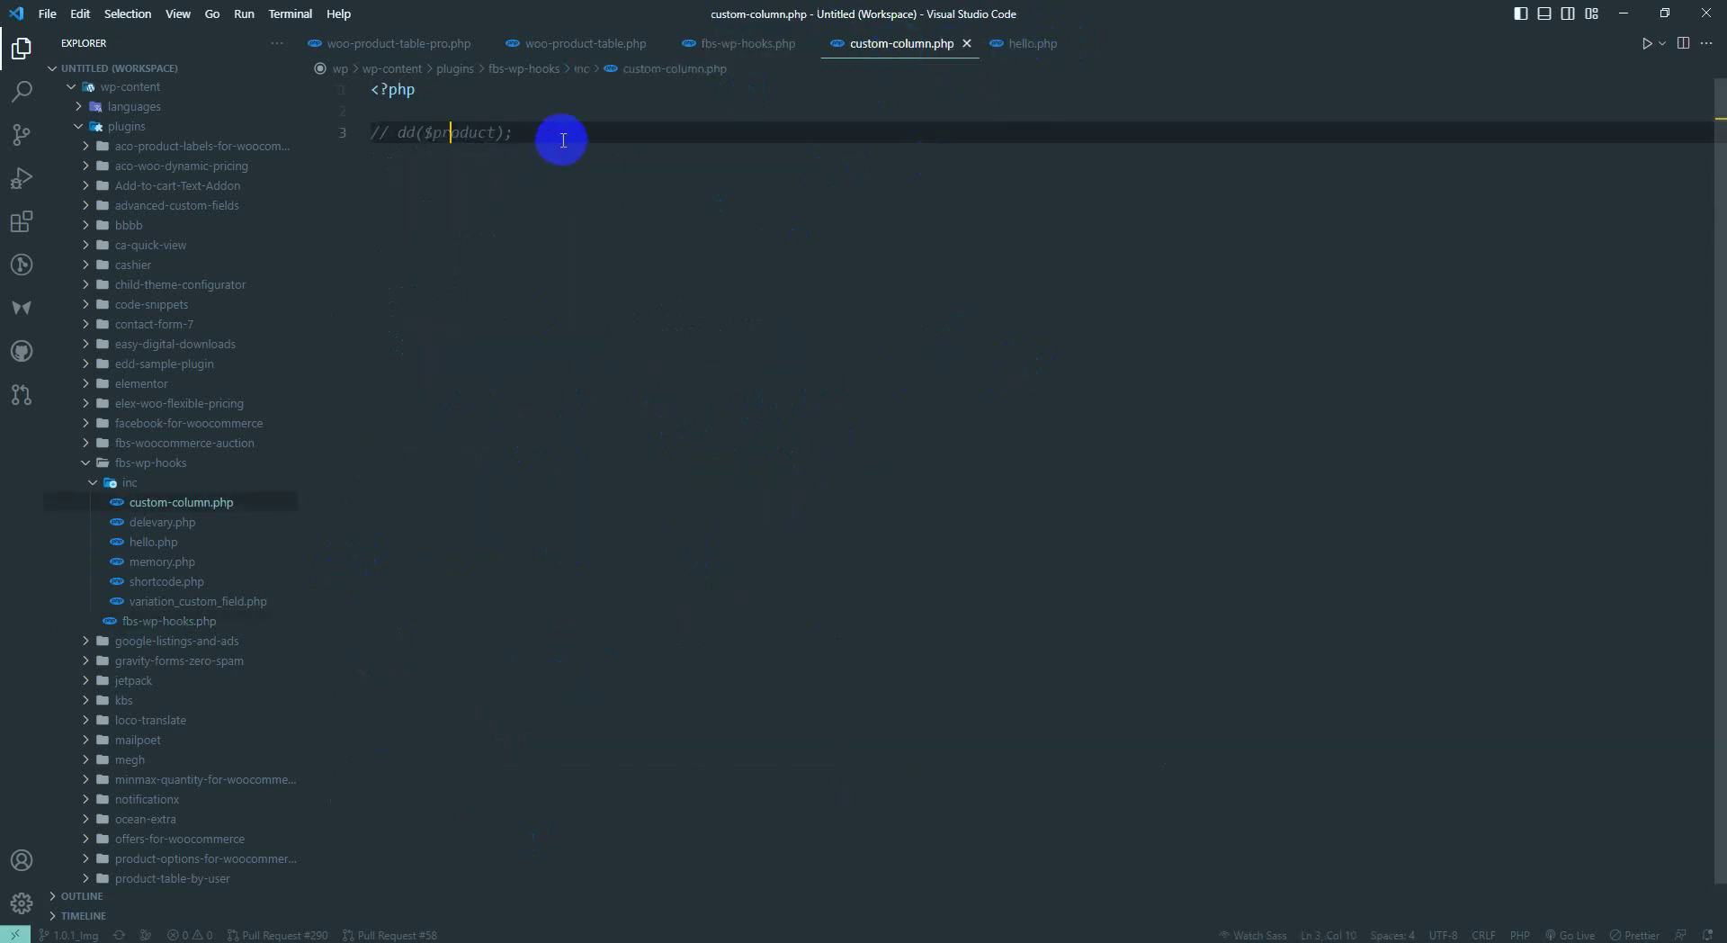
key("Return")
key("Return")
type("store = get_post_meta( get_the_ID(), 'marketking_store_name', true );")
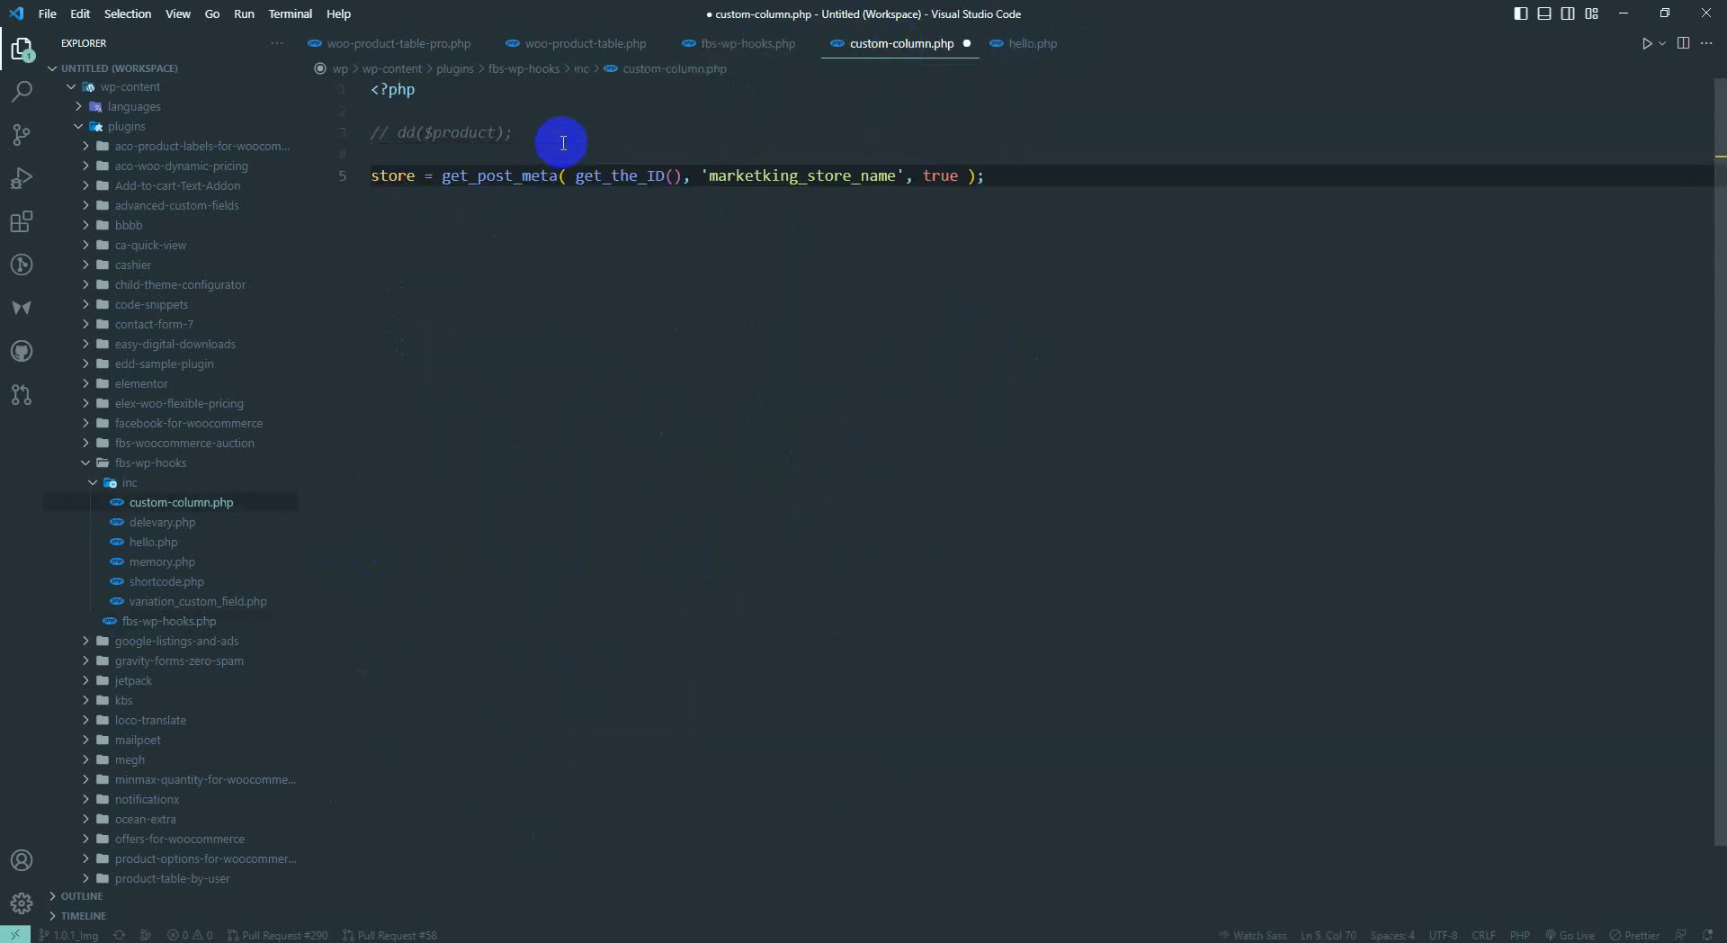
- Rename the variable to $order and change the meta key to 'order'
left_click_drag(415, 176, 378, 178)
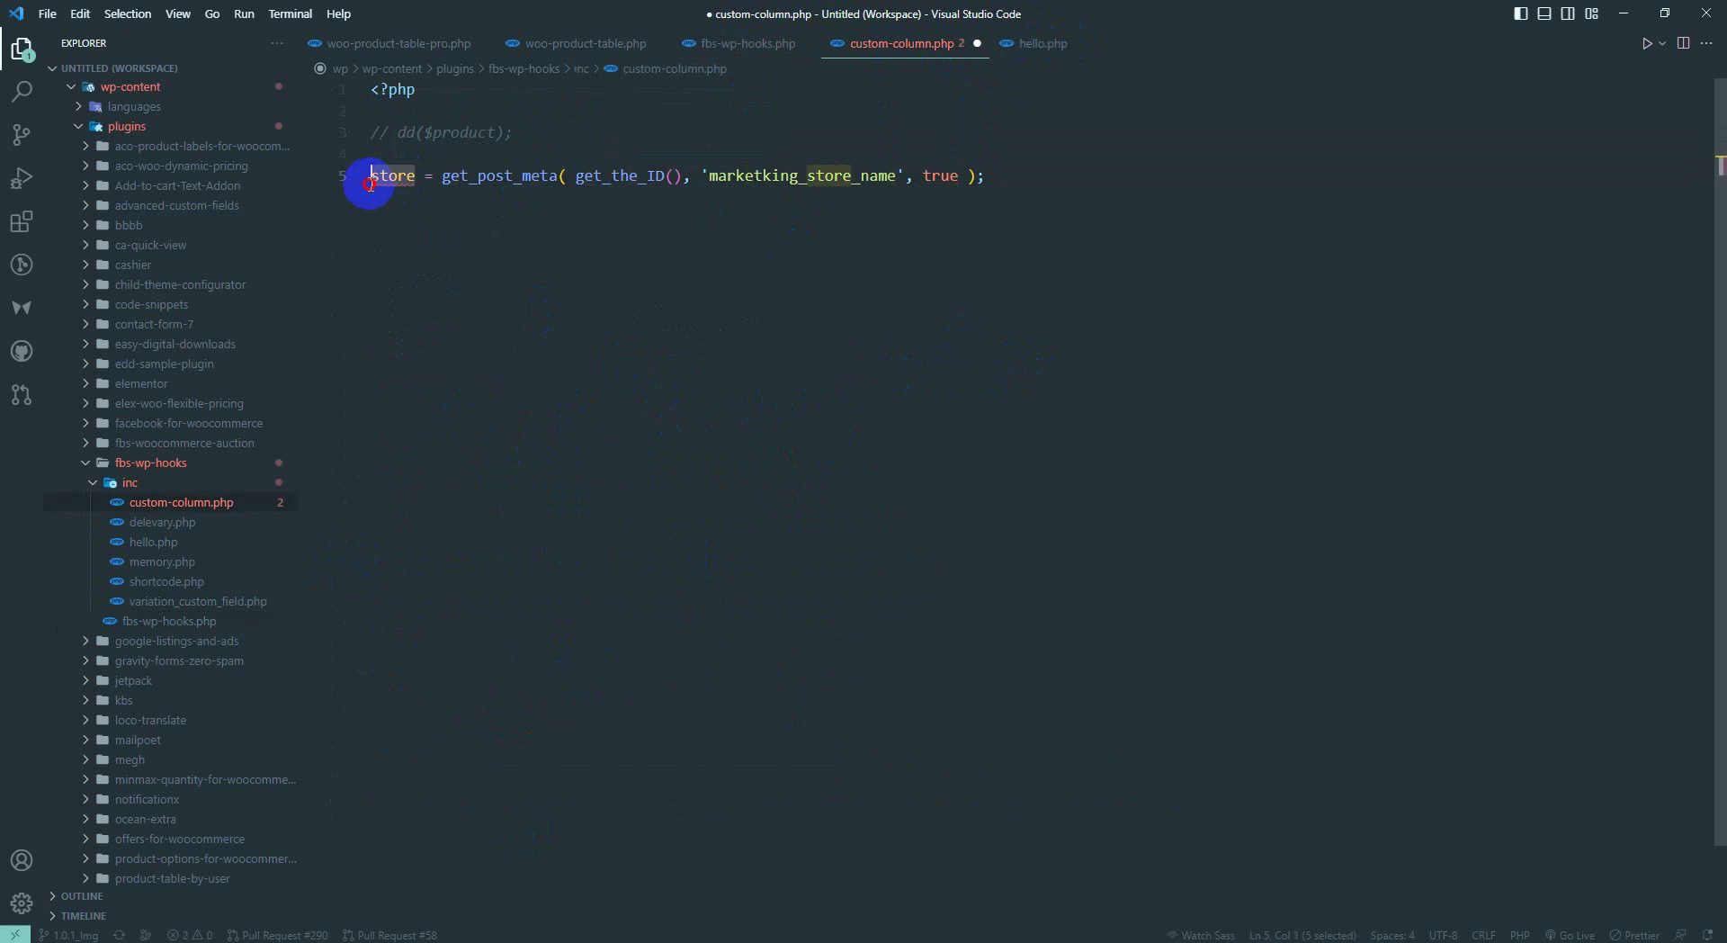
type("$")
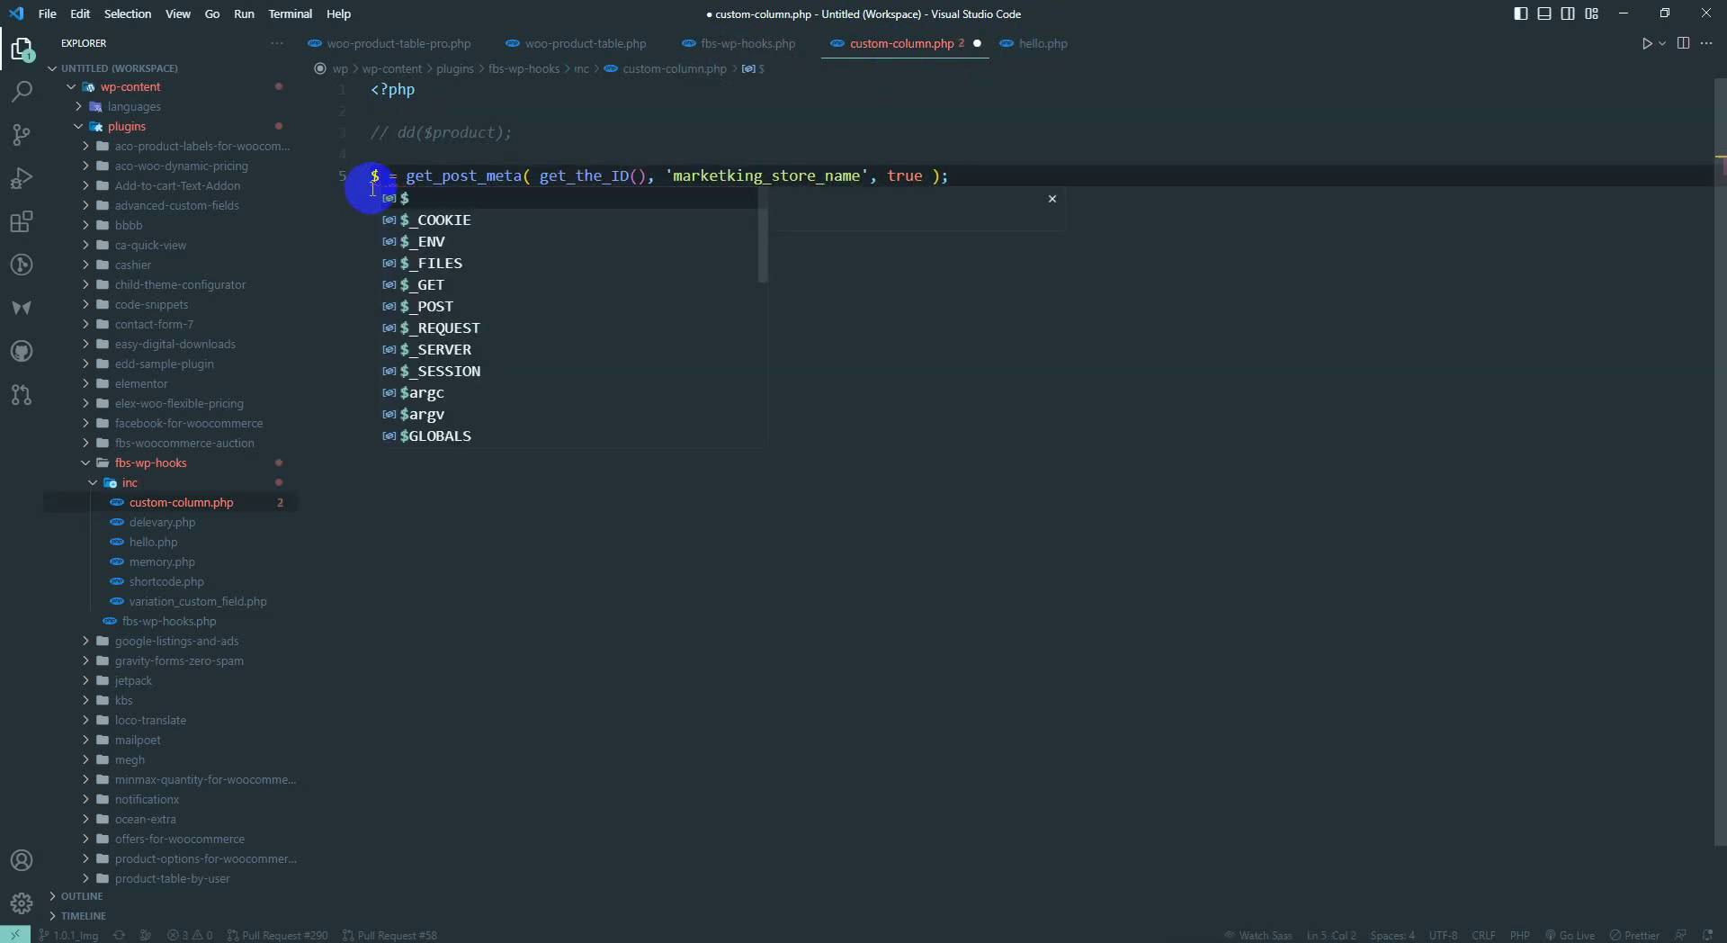
type("order")
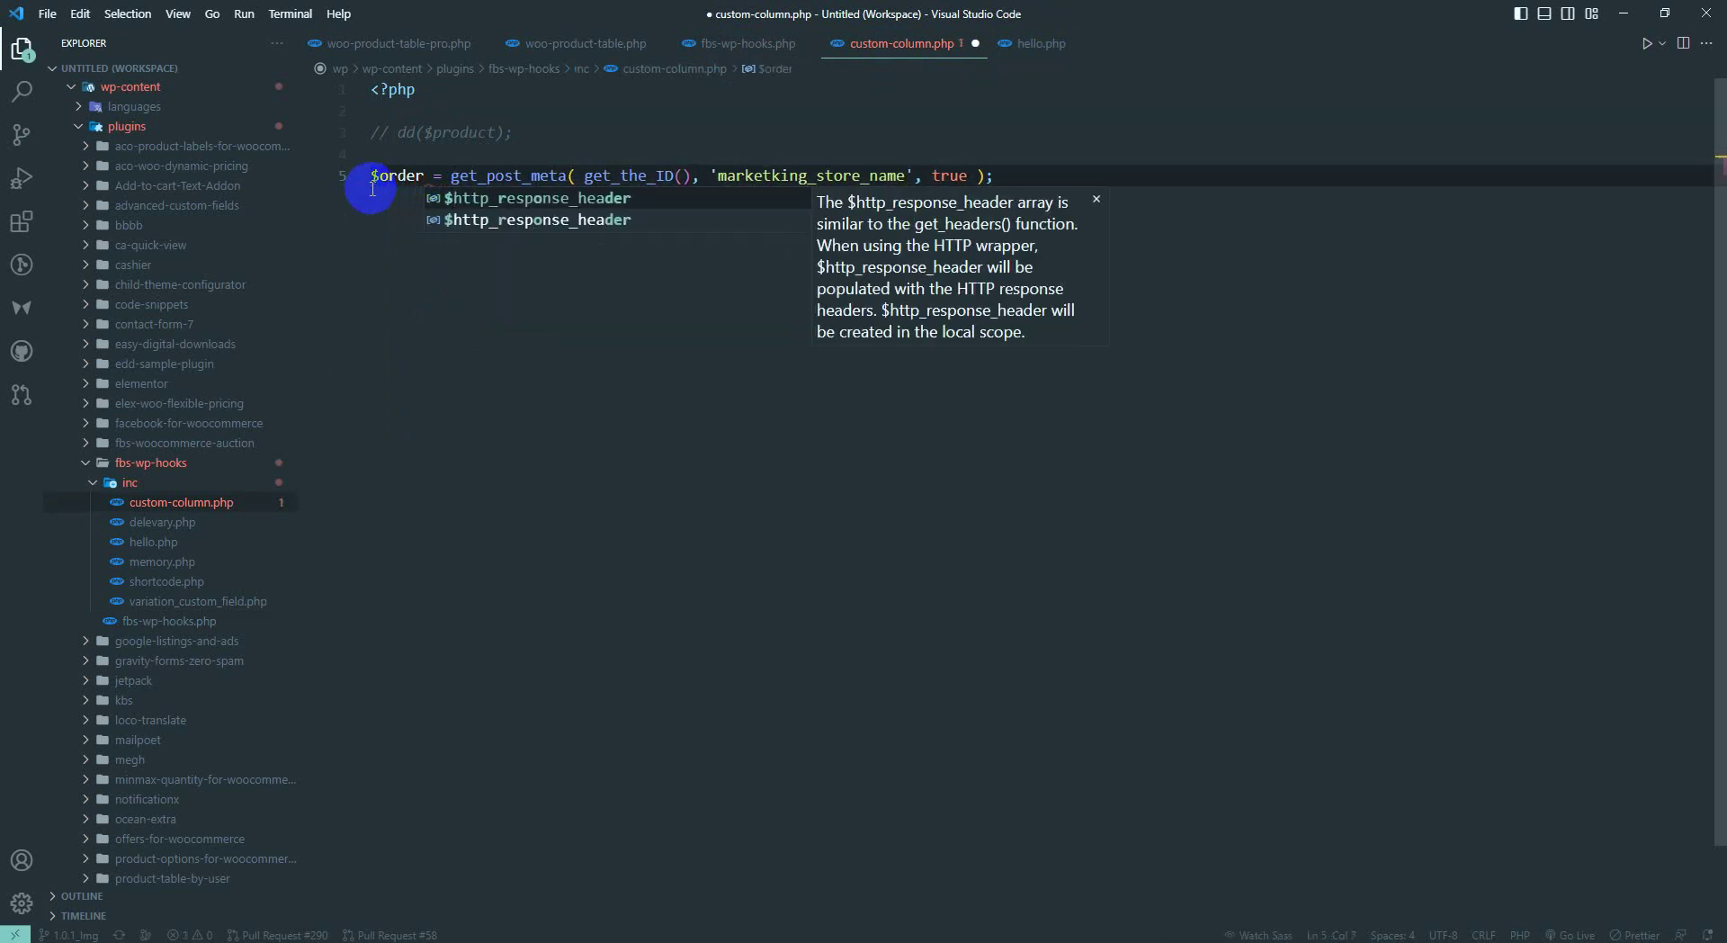
key("Escape")
double_click(526, 176)
mouse_move(507, 175)
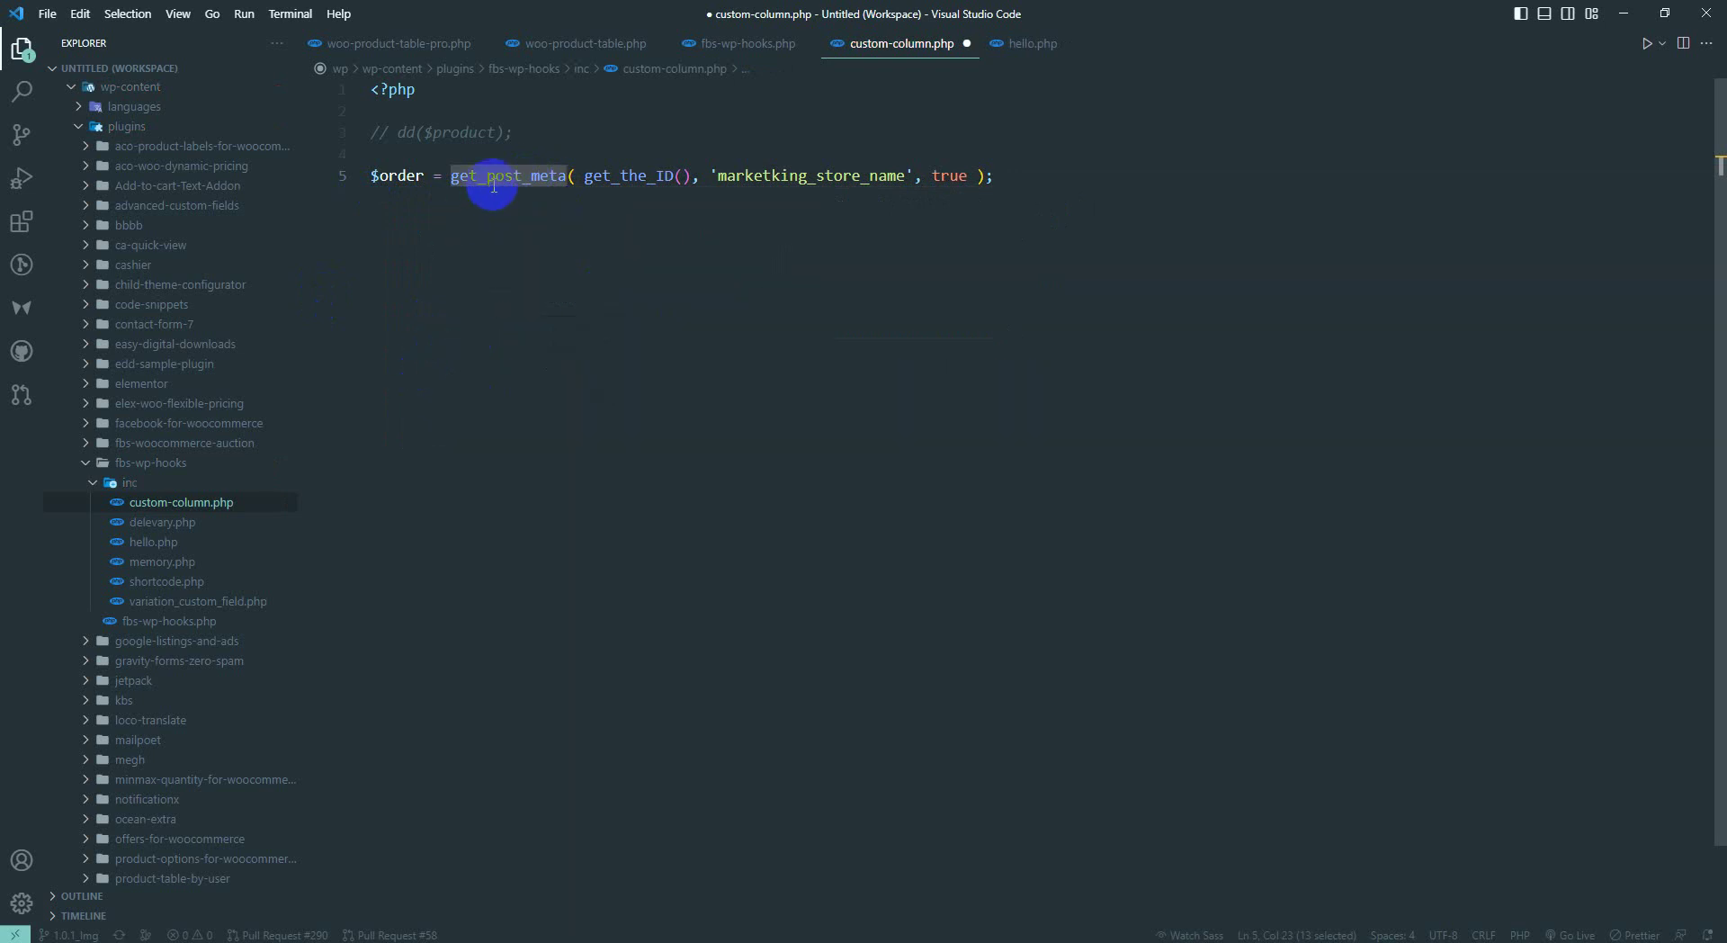
left_click(531, 257)
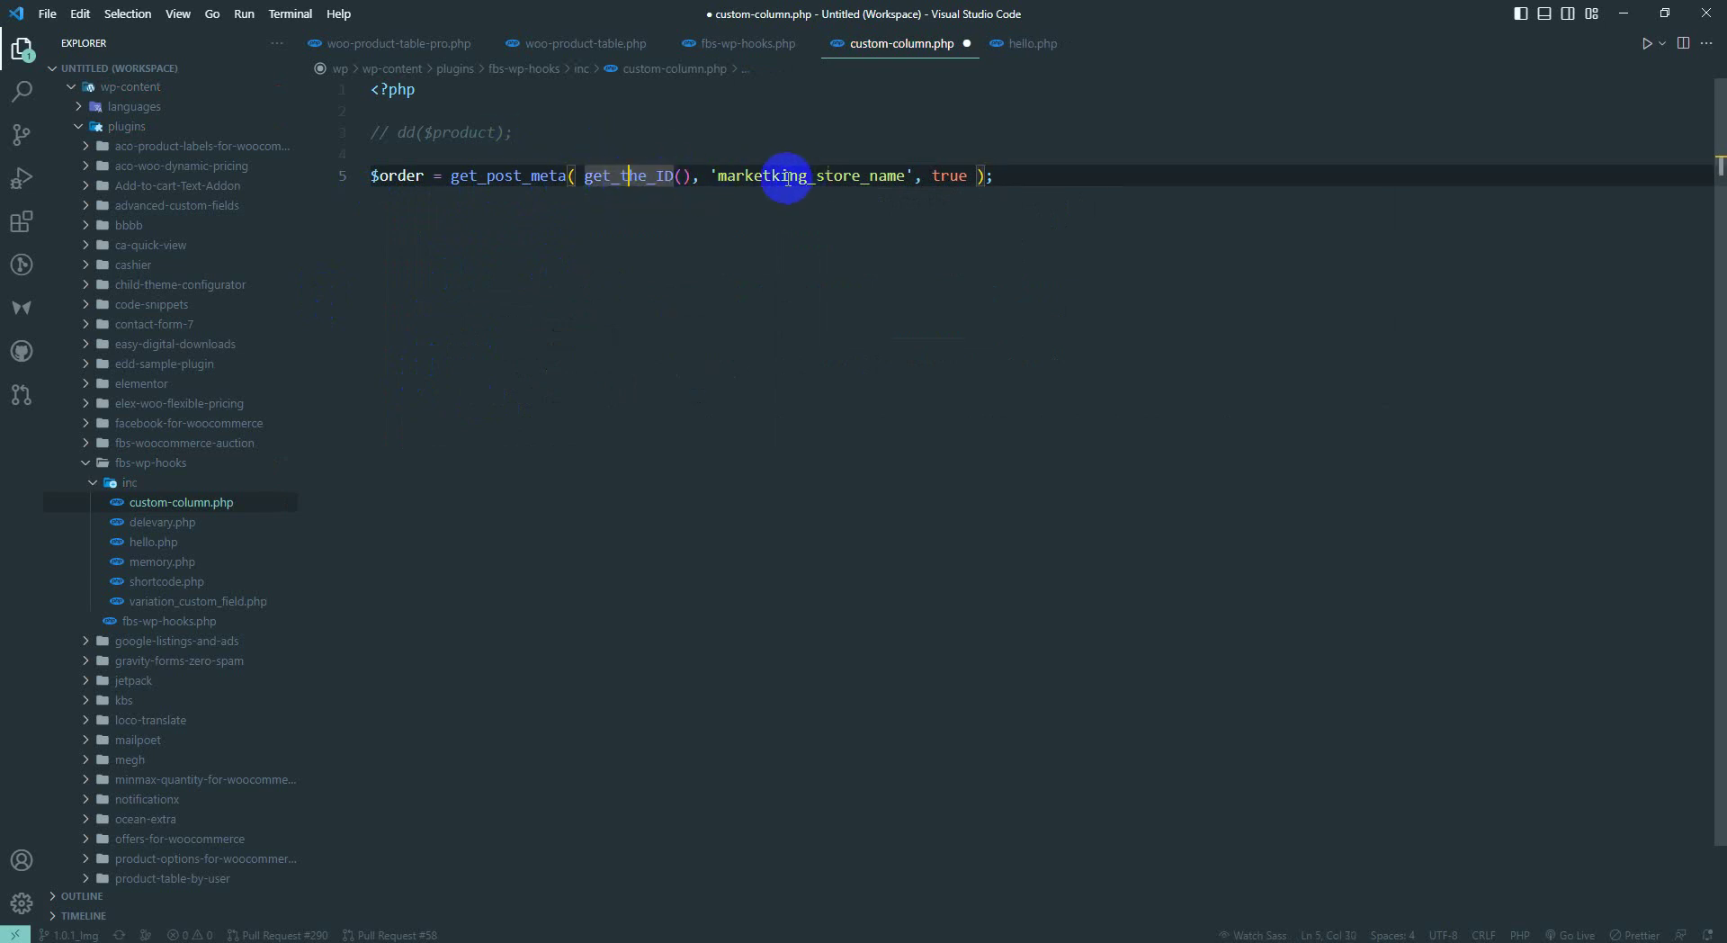
double_click(833, 177)
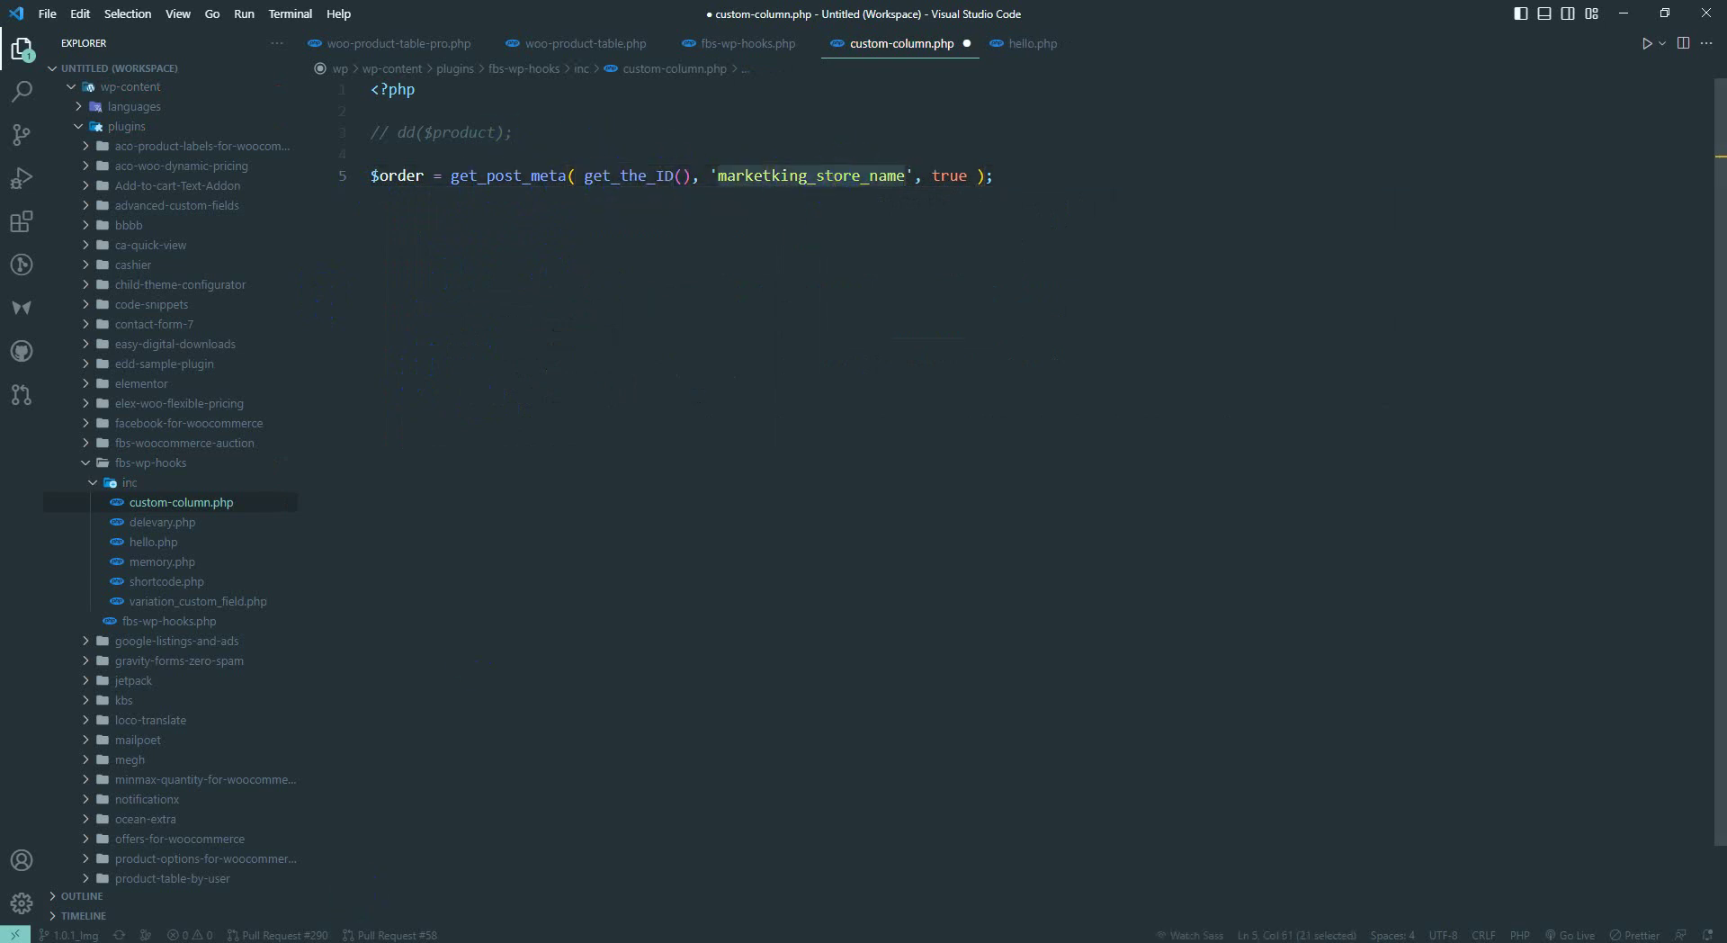
key("alt+Tab")
mouse_move(837, 268)
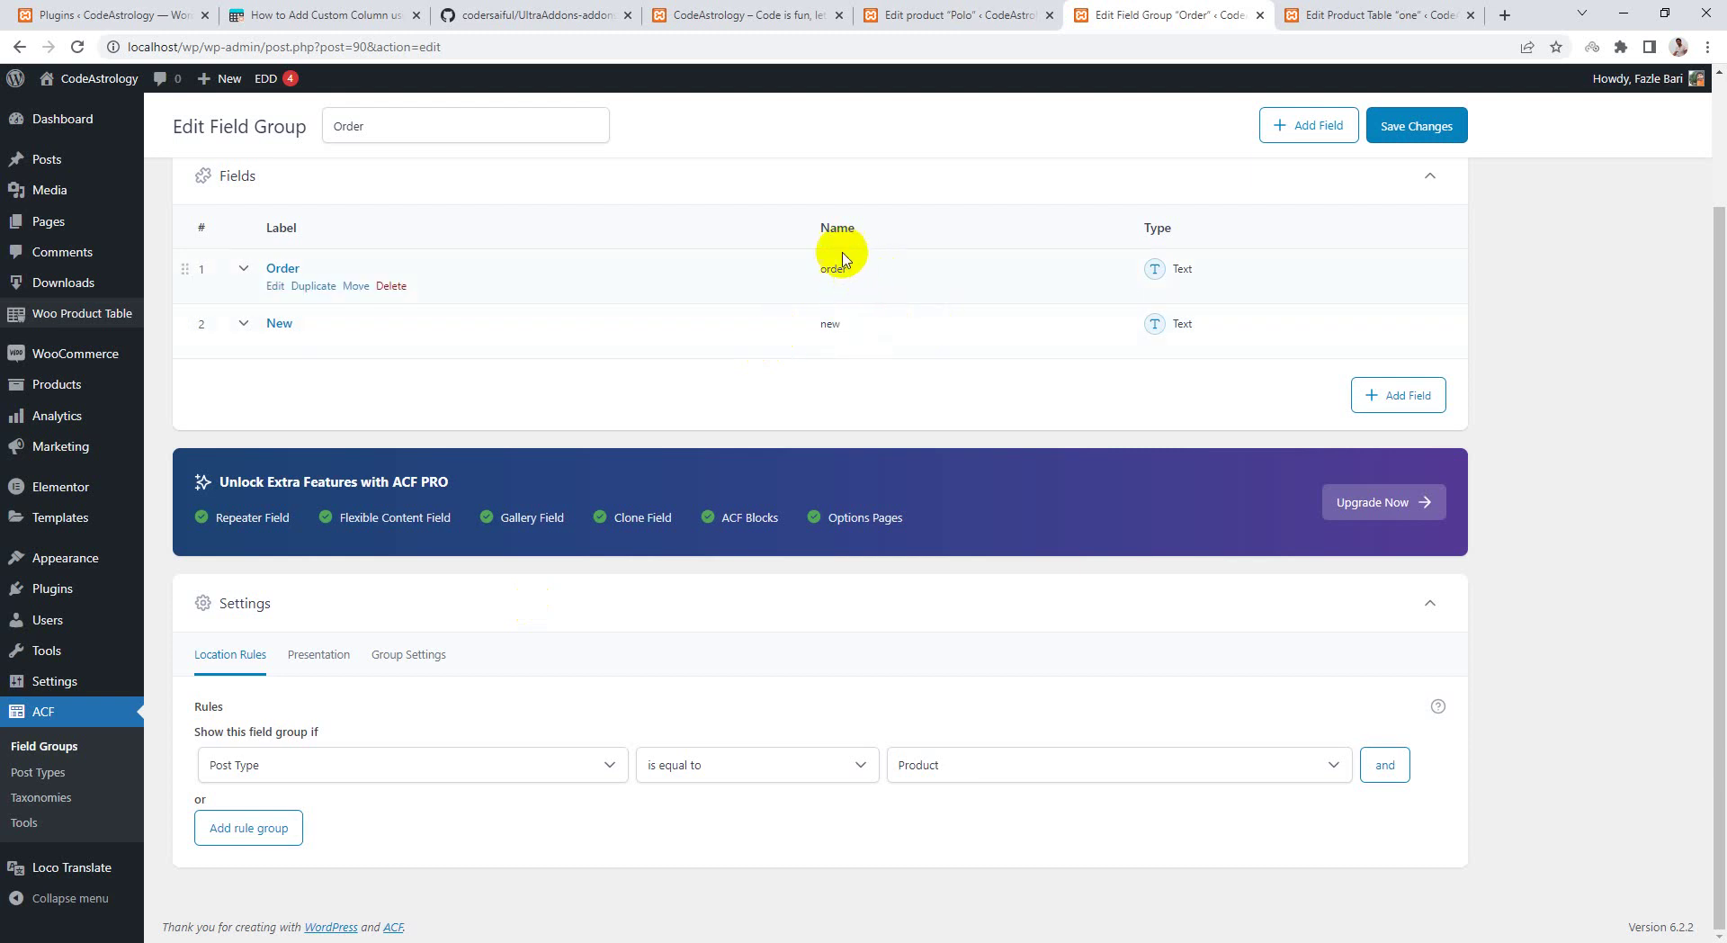
key("alt+Tab")
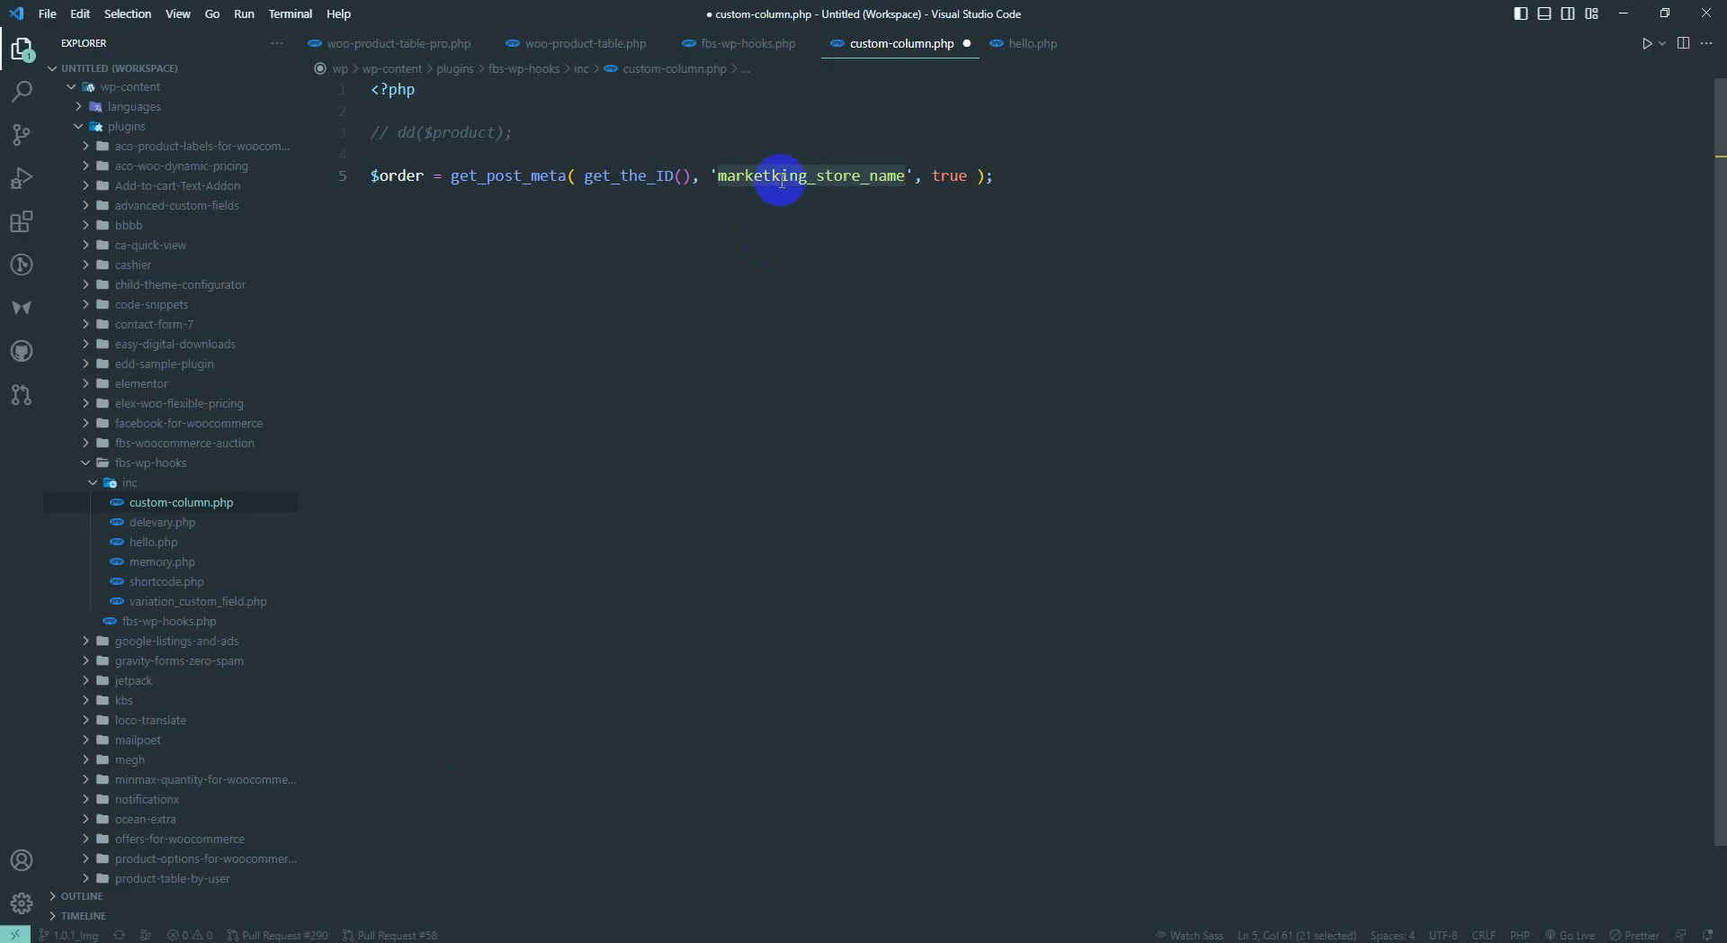
type("order")
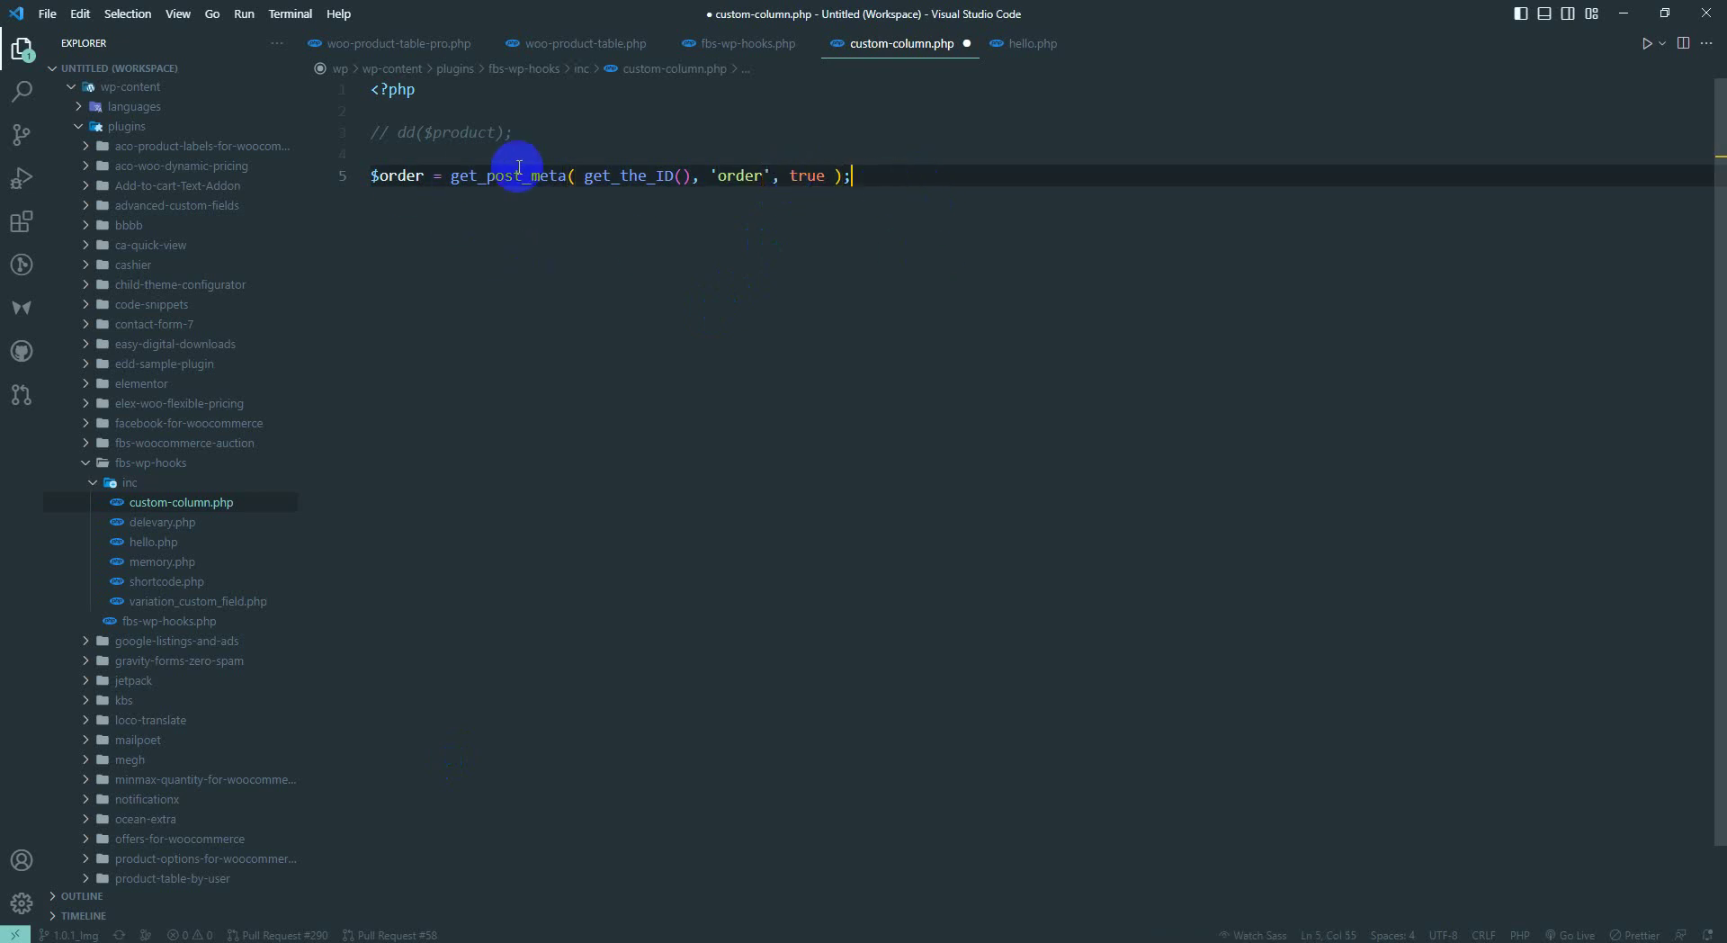
double_click(617, 175)
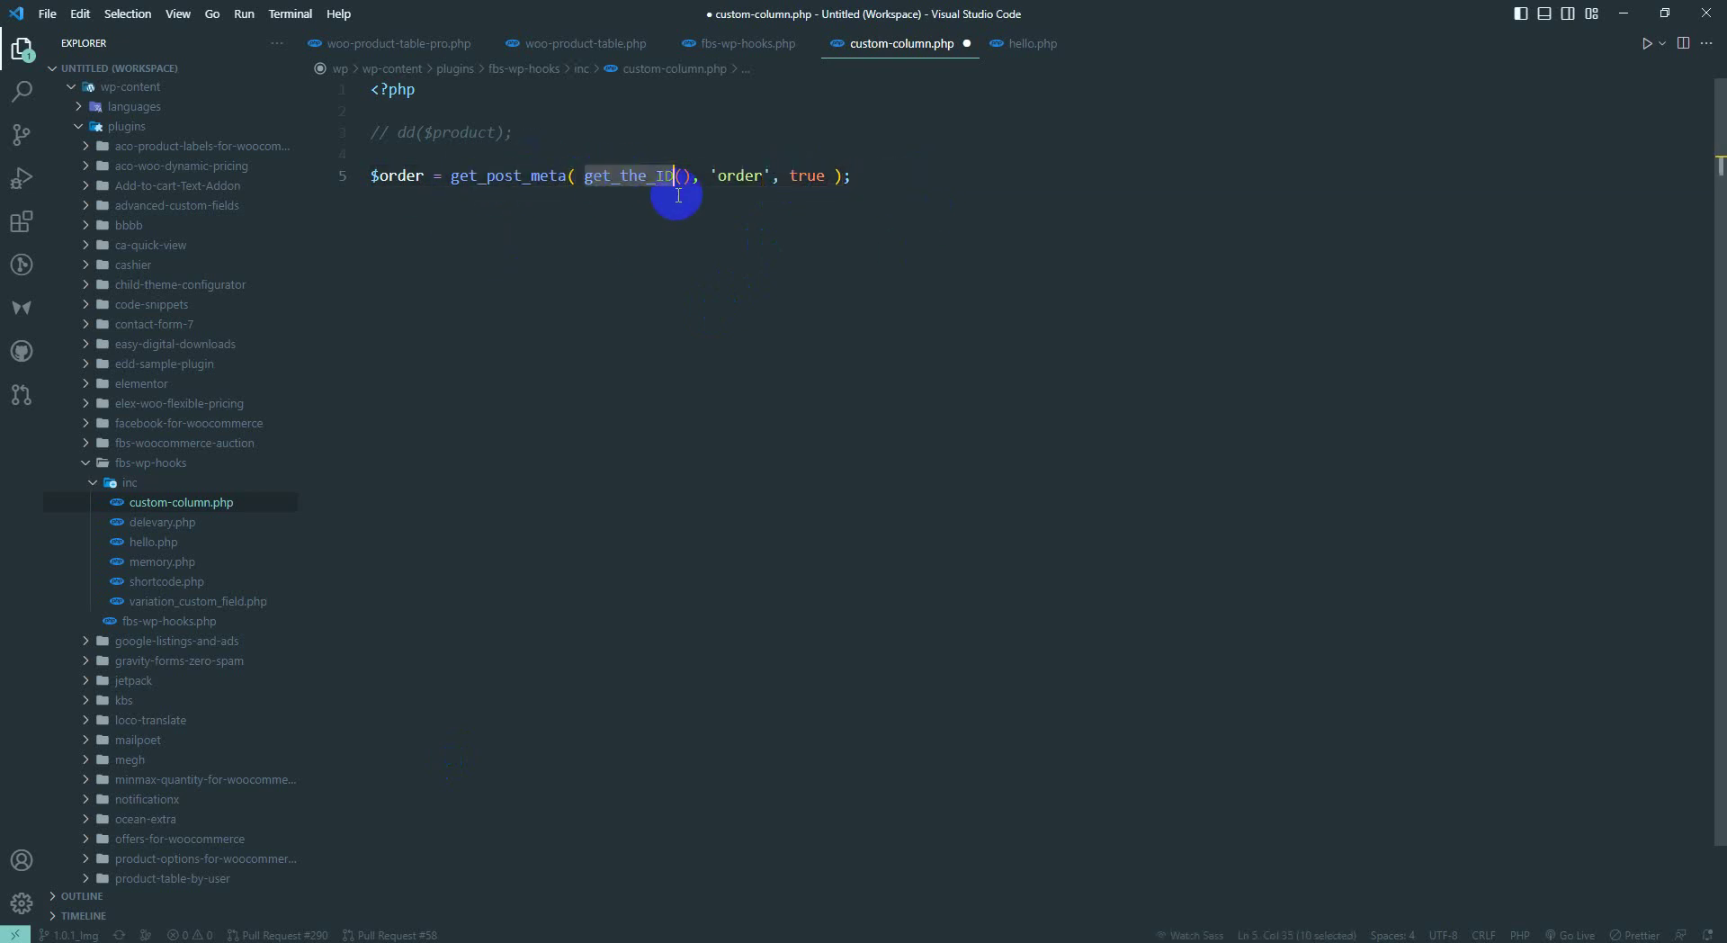
left_click(877, 176)
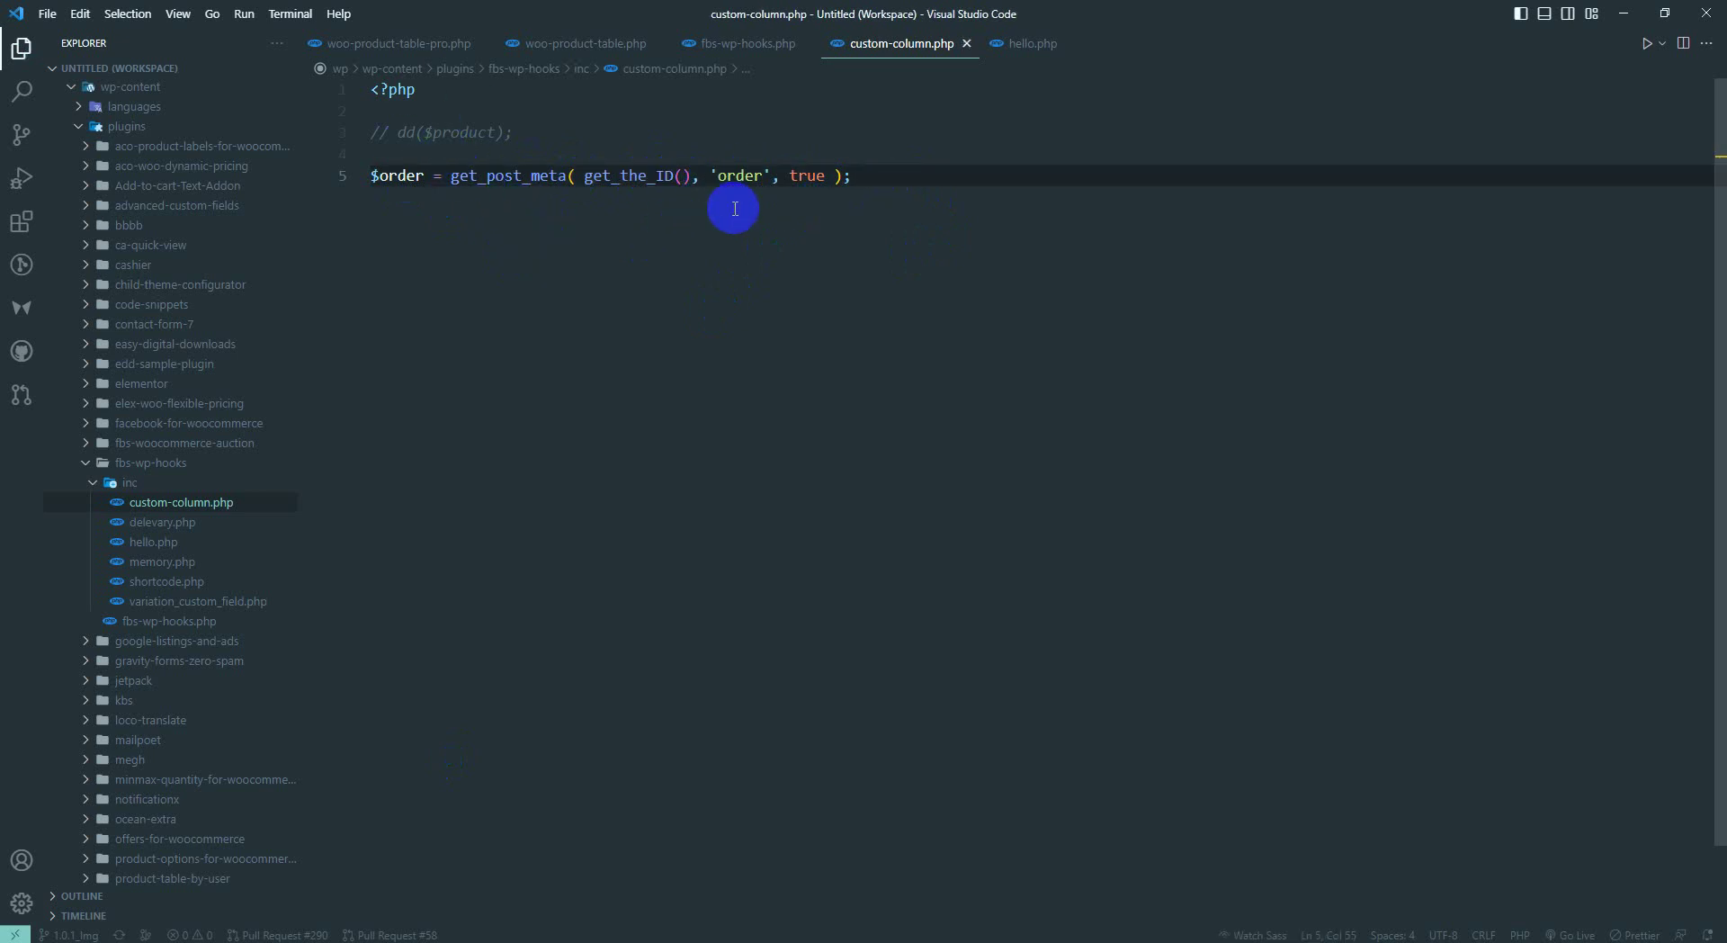
- Add an echo $order; line below the get_post_meta lookup
key("Return")
key("Return")
type("e")
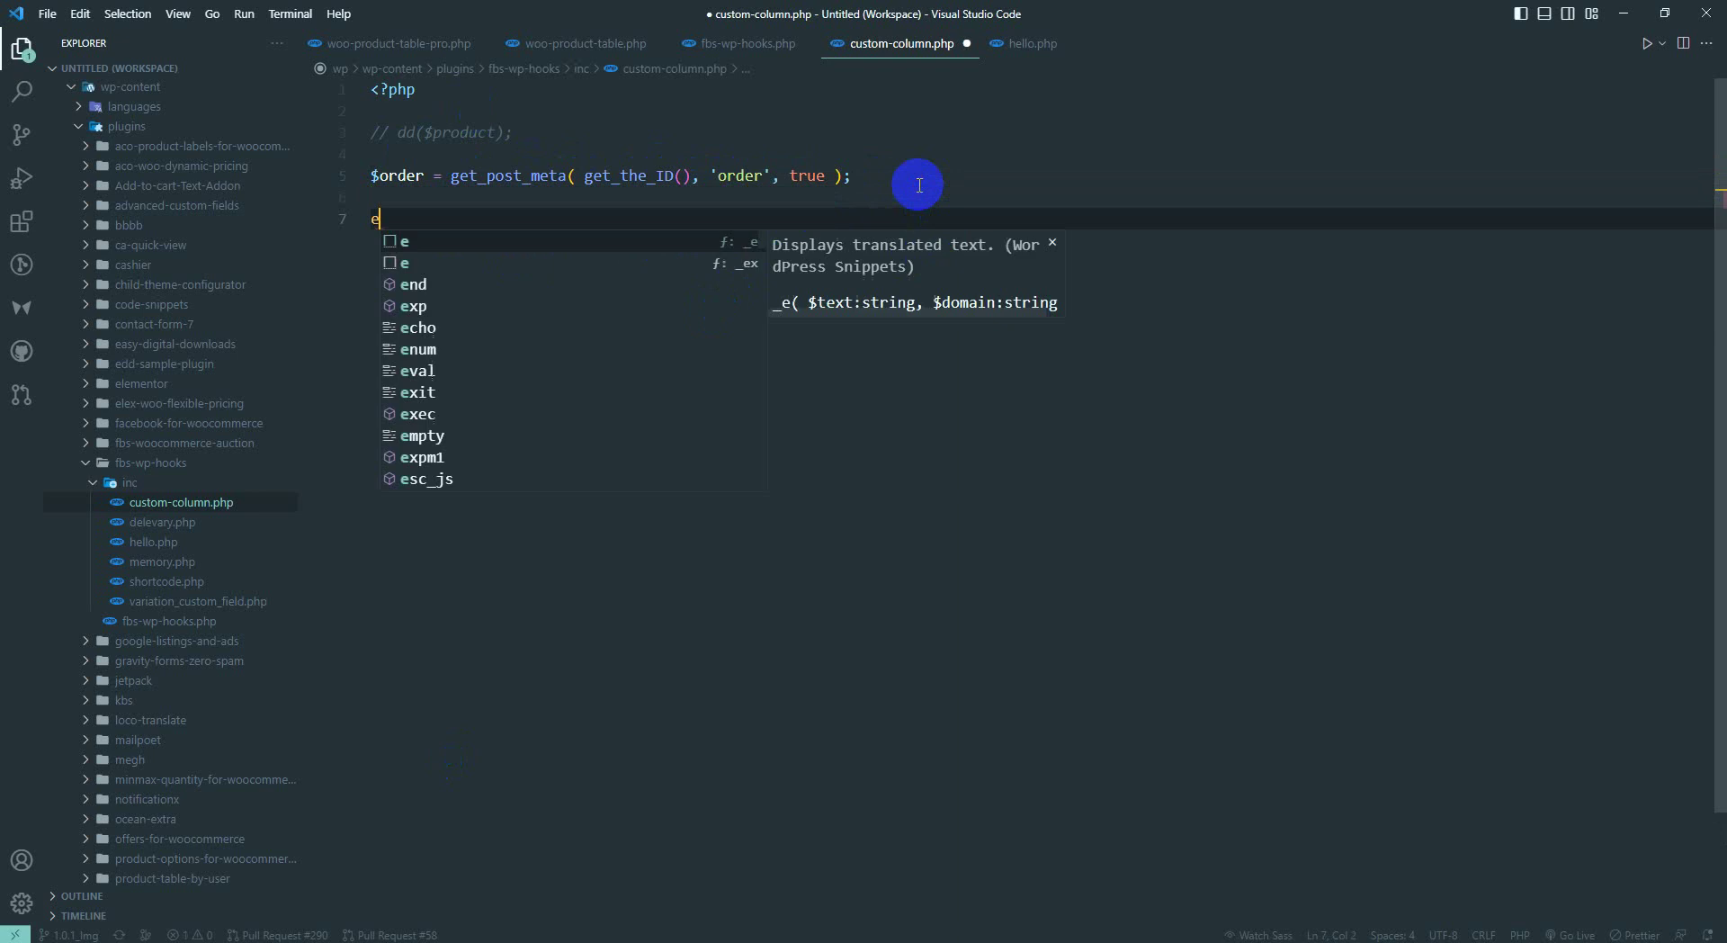
type("cho")
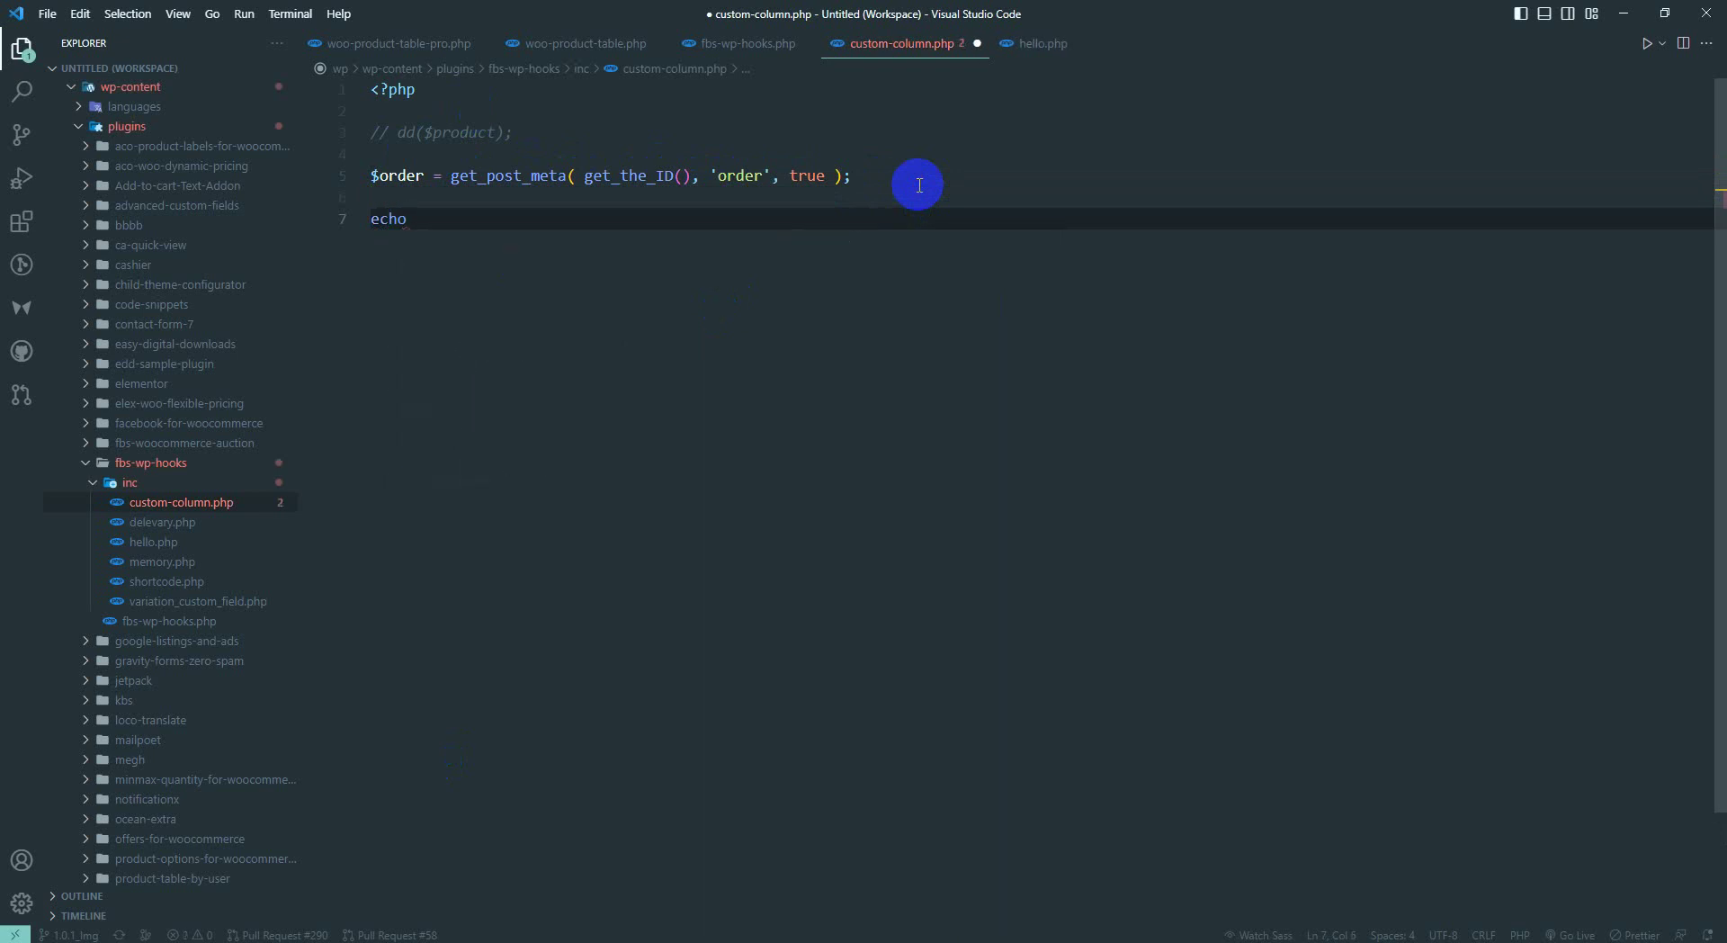
type(" $")
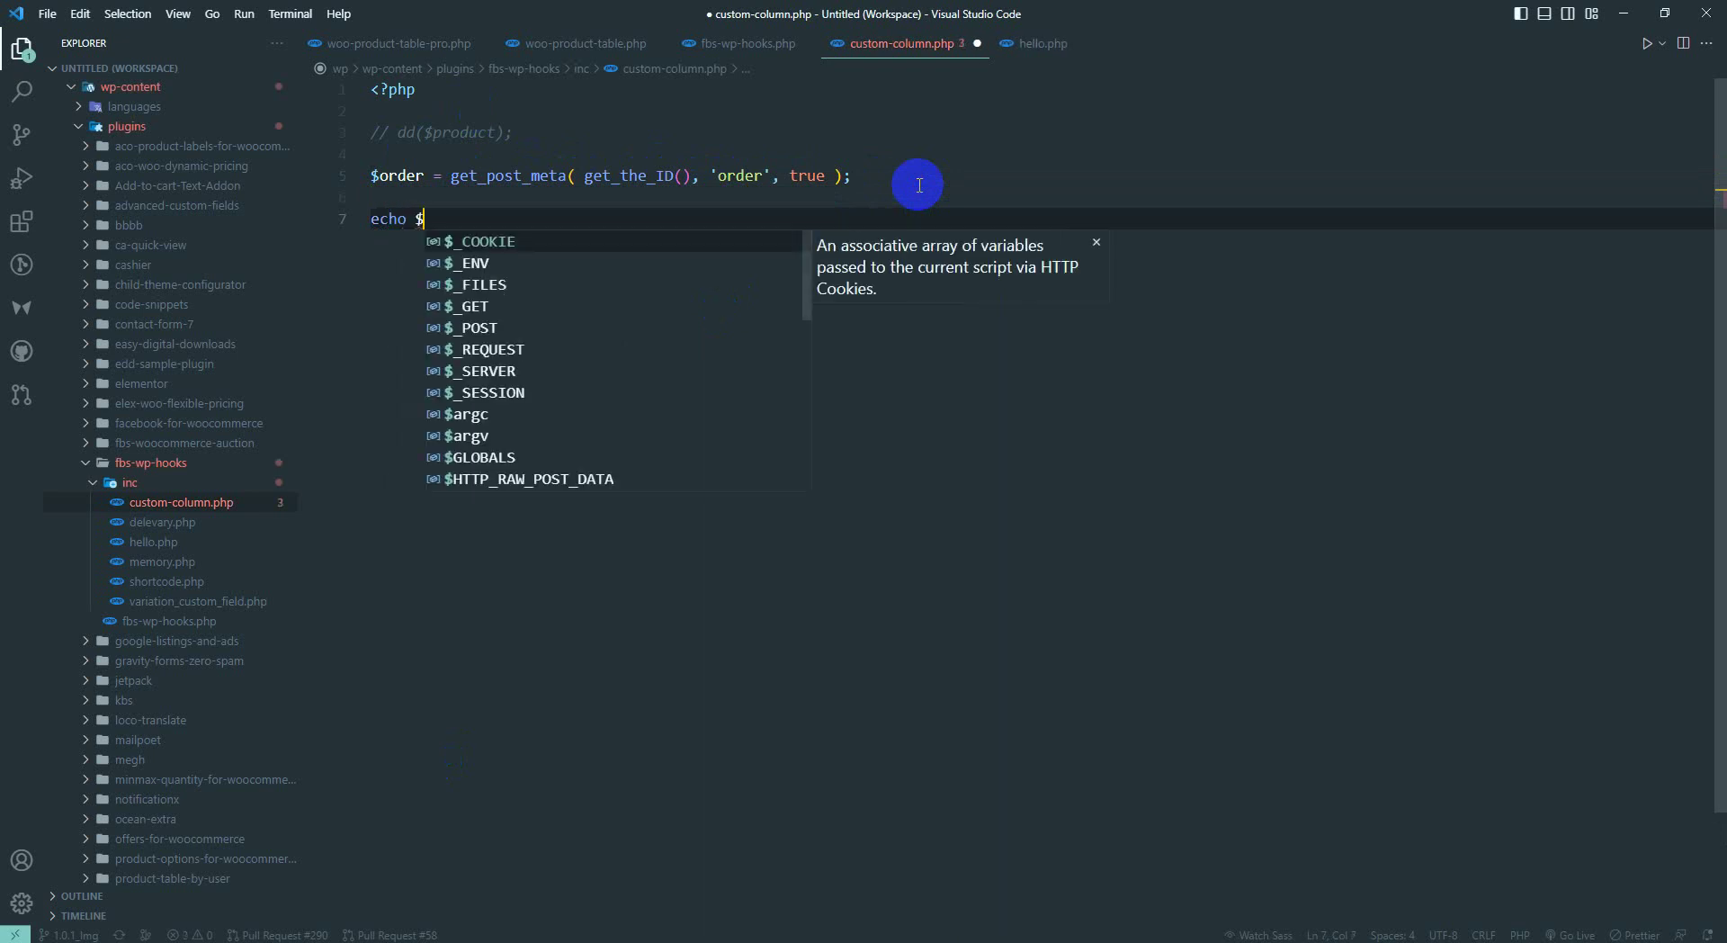
type("or")
key("Return")
type(";")
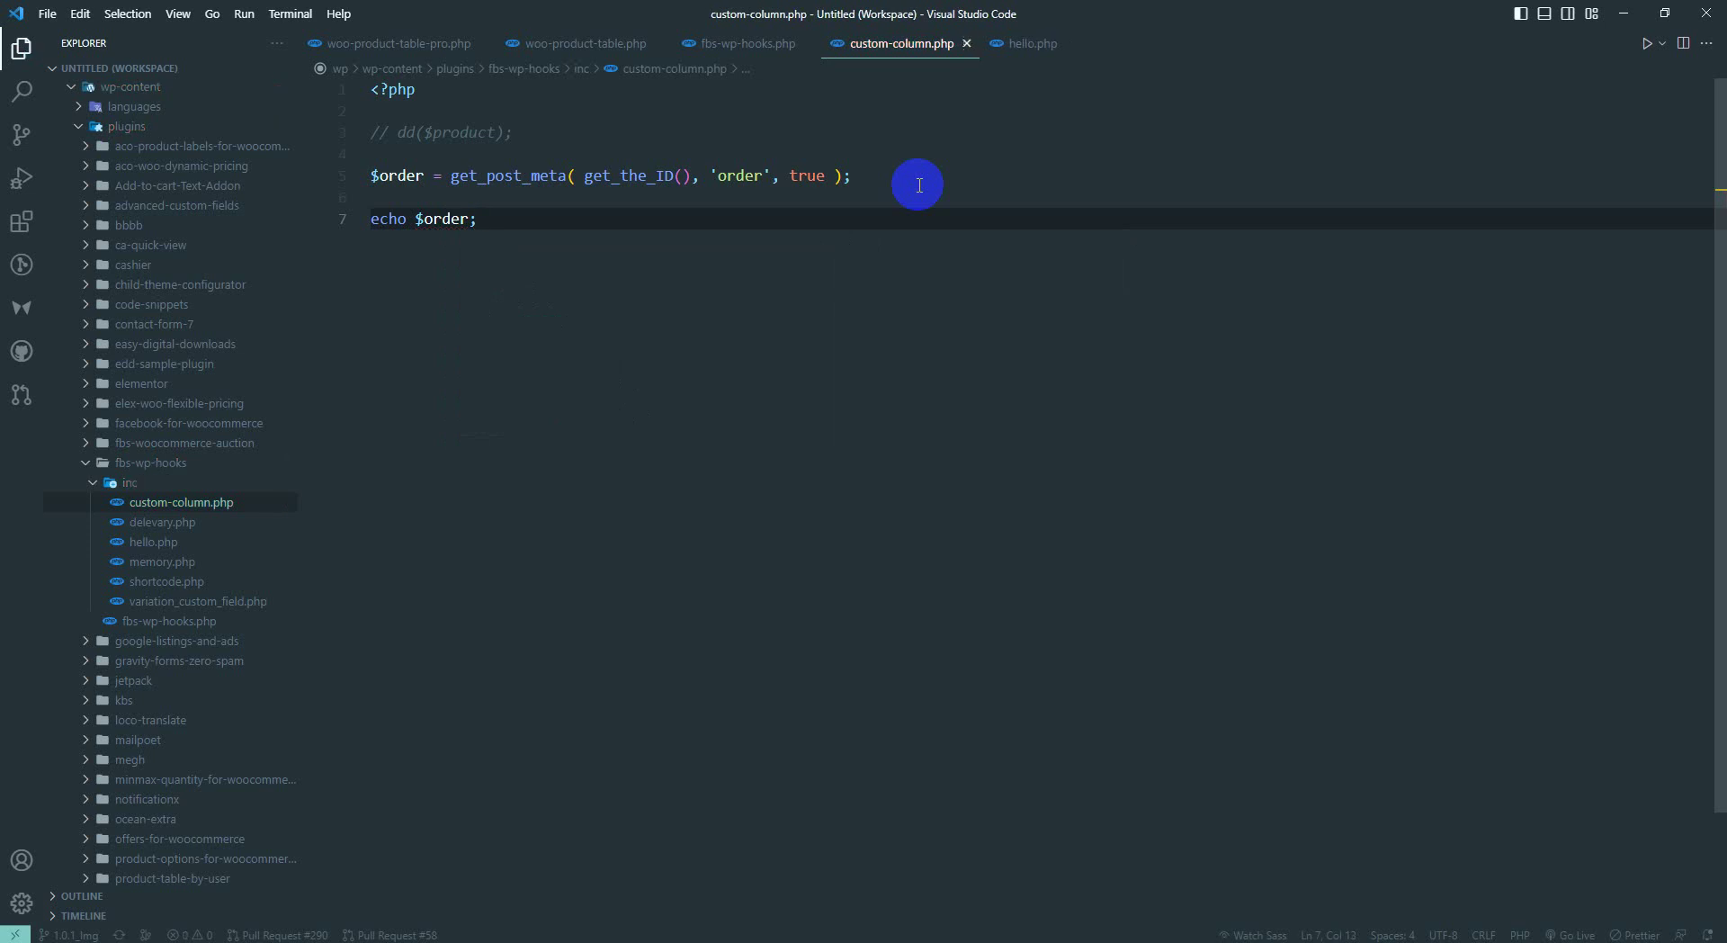
left_click(405, 931)
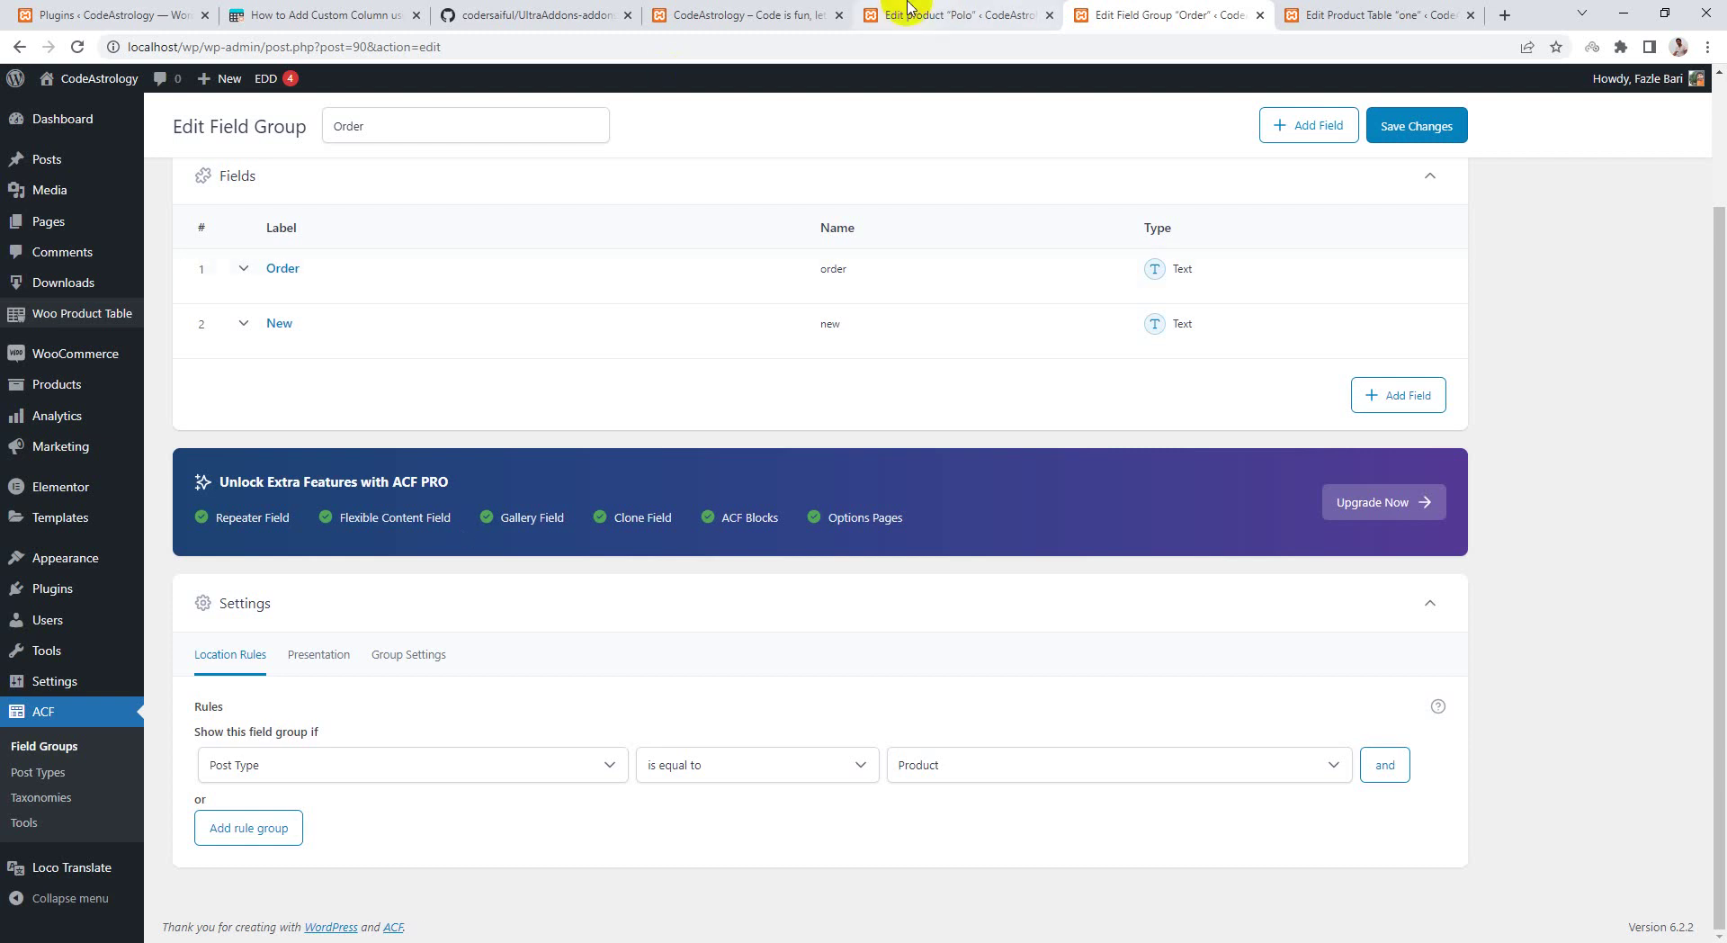
- Reload the product table page and check Polo's Custom Column value 32.23
left_click(727, 11)
left_click(652, 42)
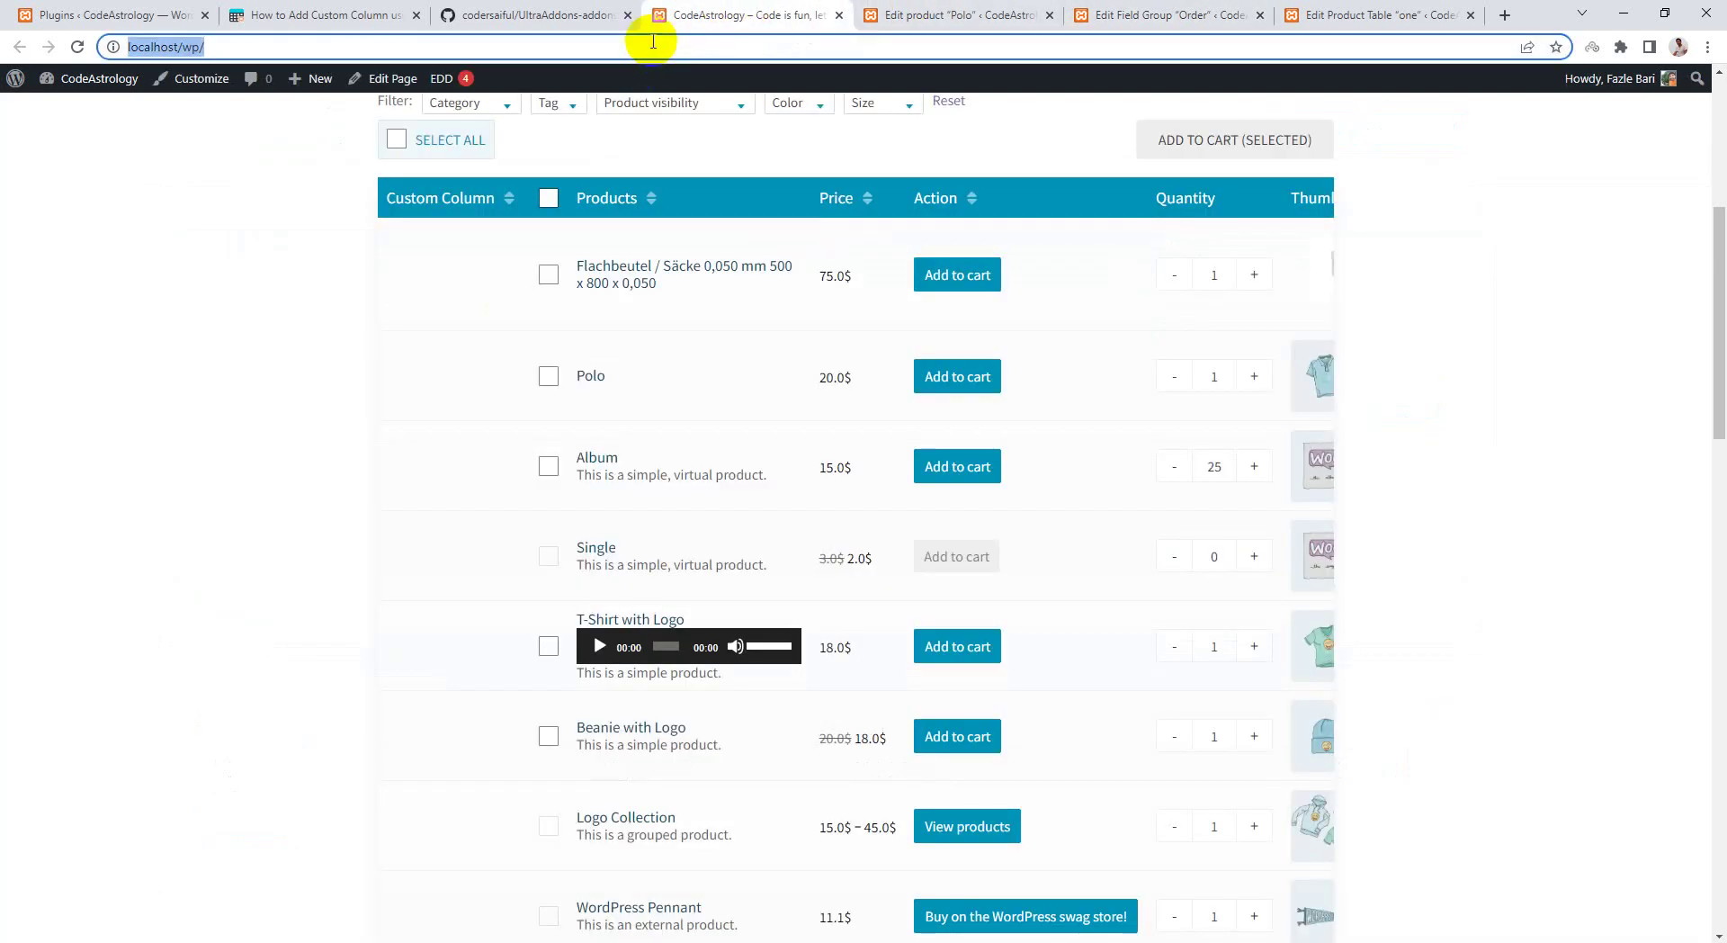
key("Return")
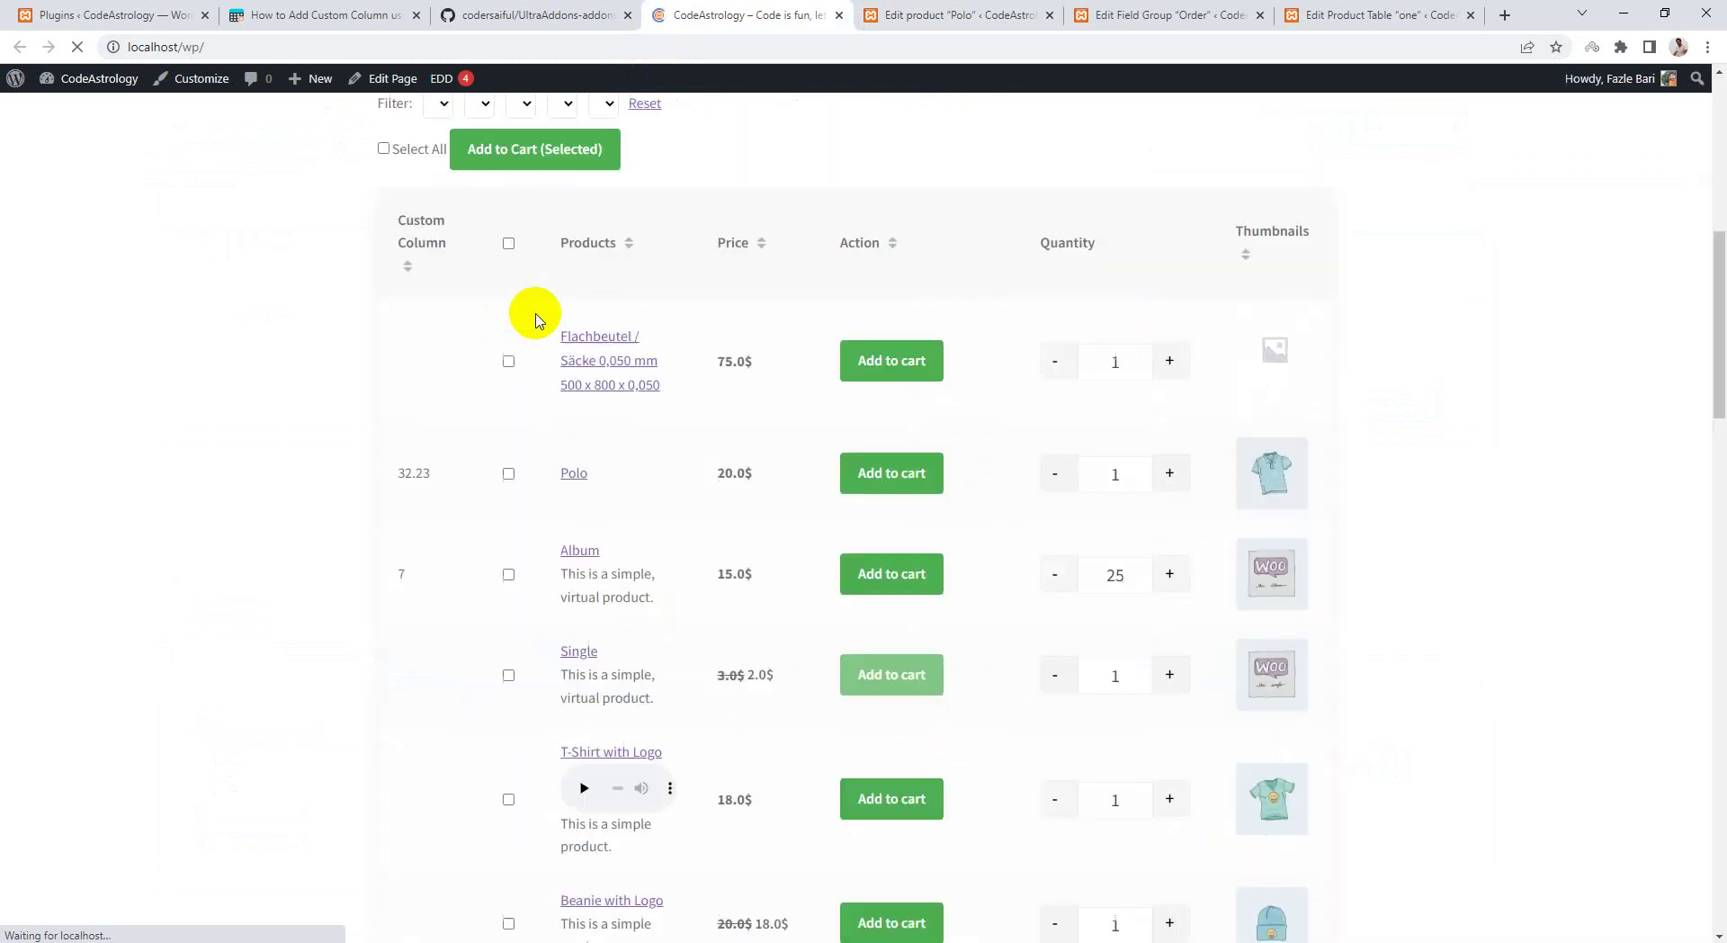
left_click_drag(432, 378, 382, 376)
- Cross-check the table value against Polo's Order field and the Order field group
left_click(1152, 11)
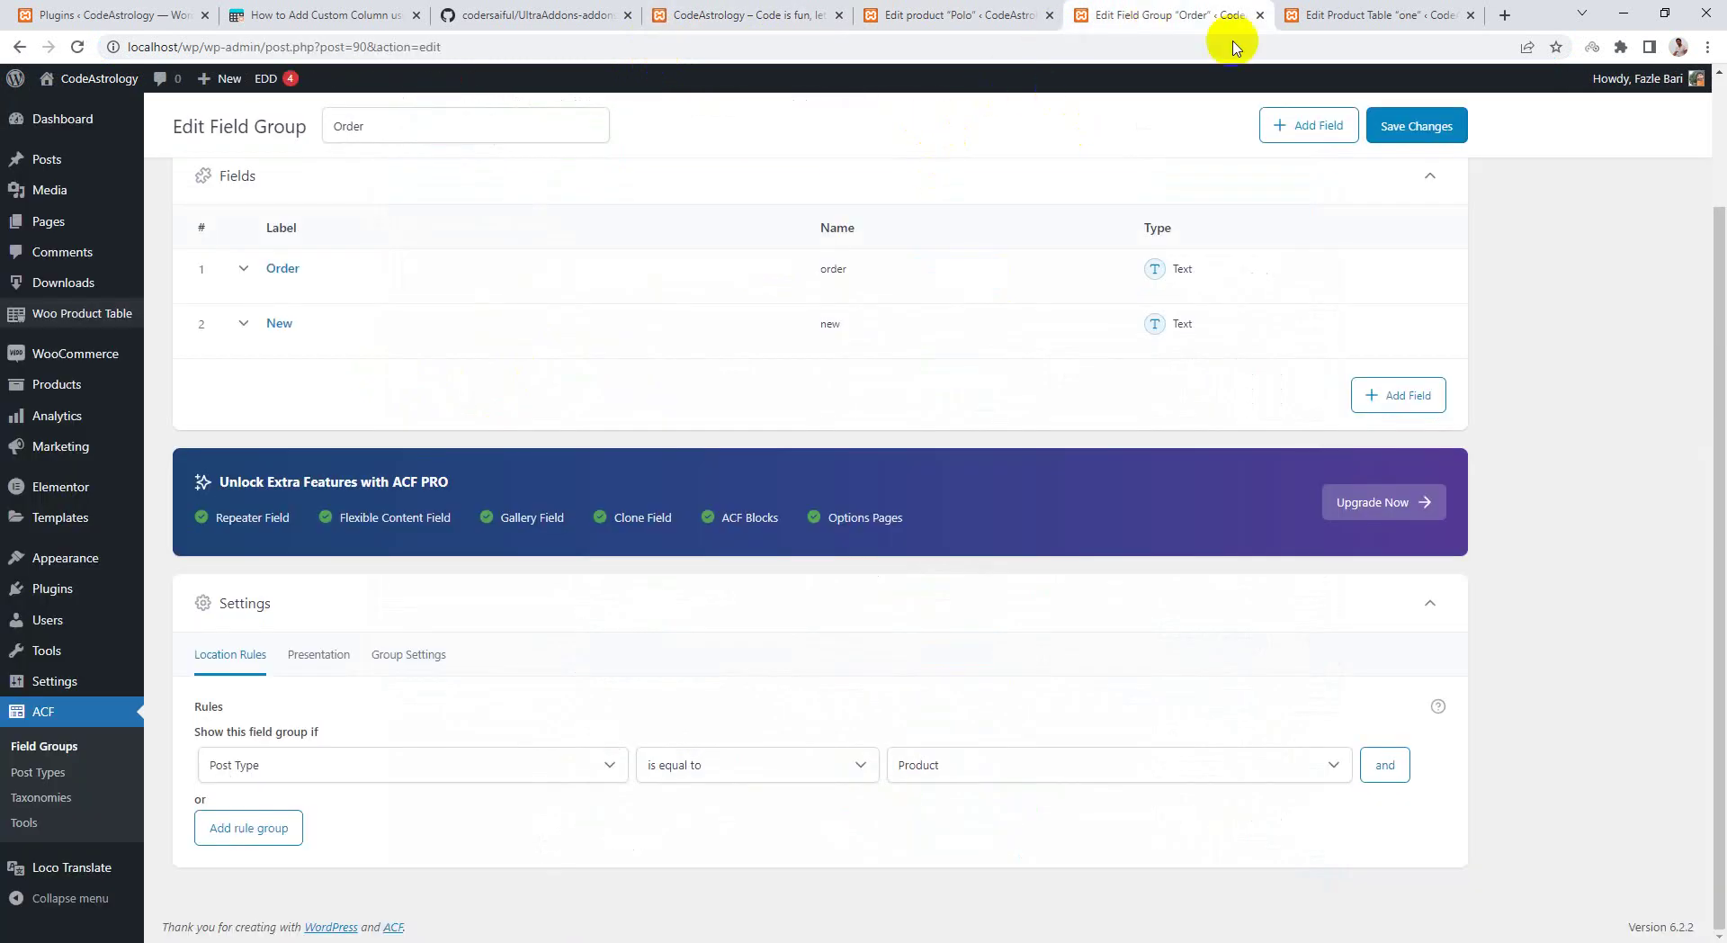
left_click(1304, 12)
scroll(532, 551, "up", 2)
left_click(788, 11)
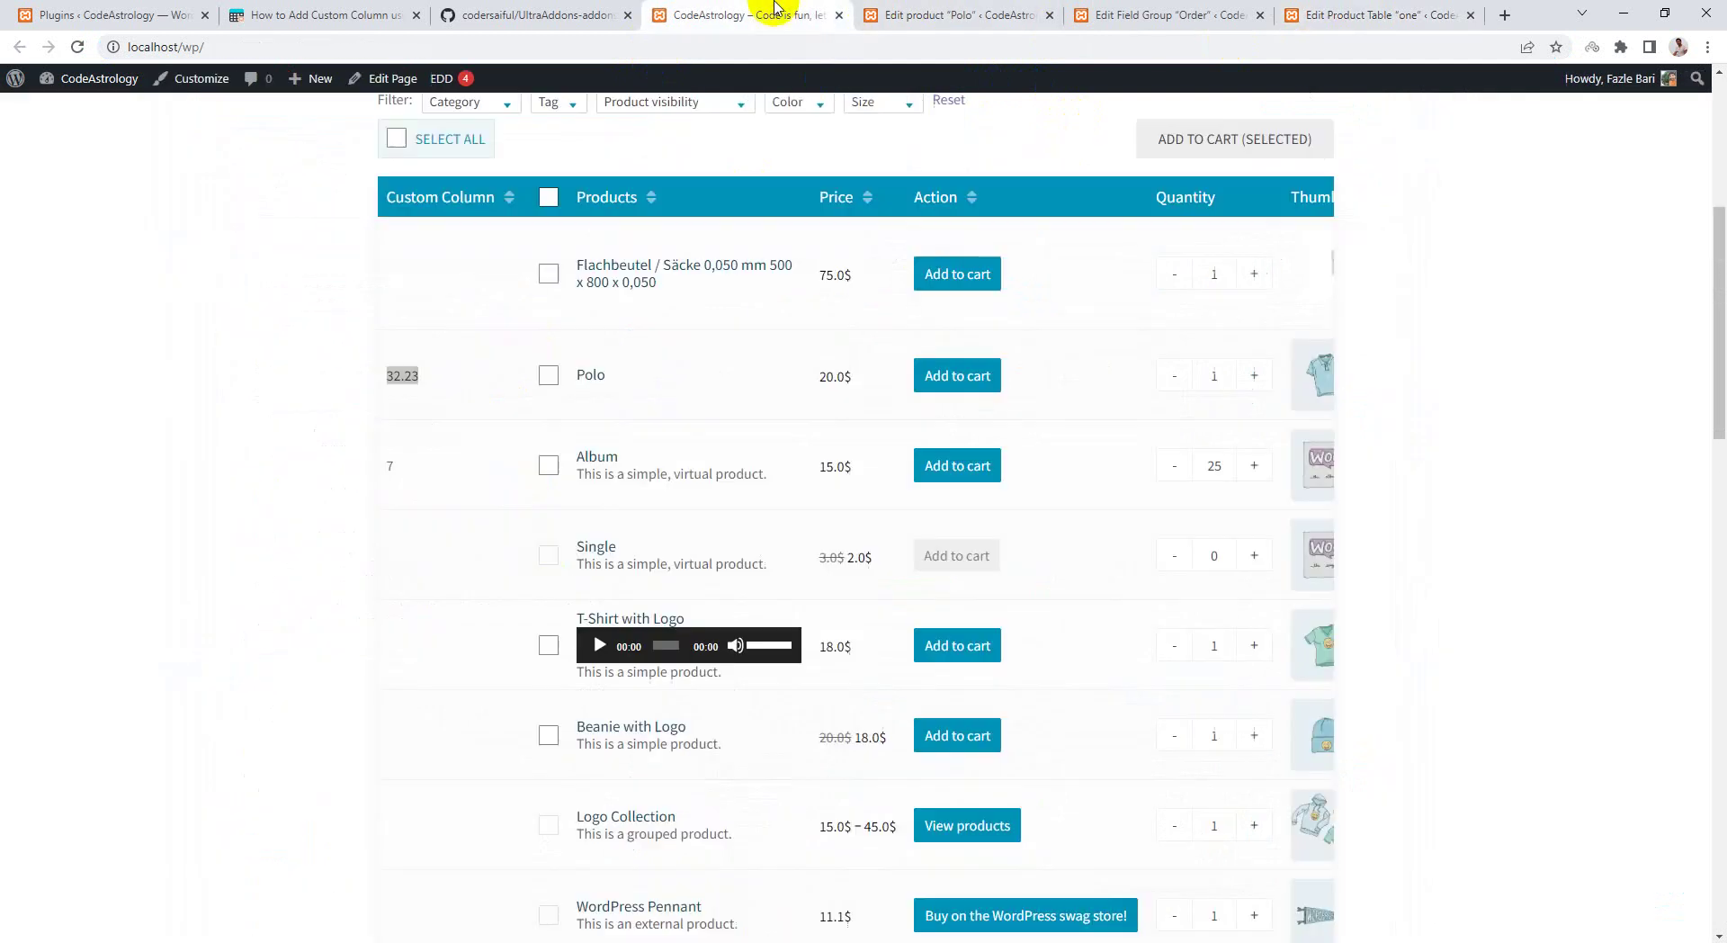
left_click(904, 9)
left_click(283, 539)
left_click(1084, 11)
left_click(786, 10)
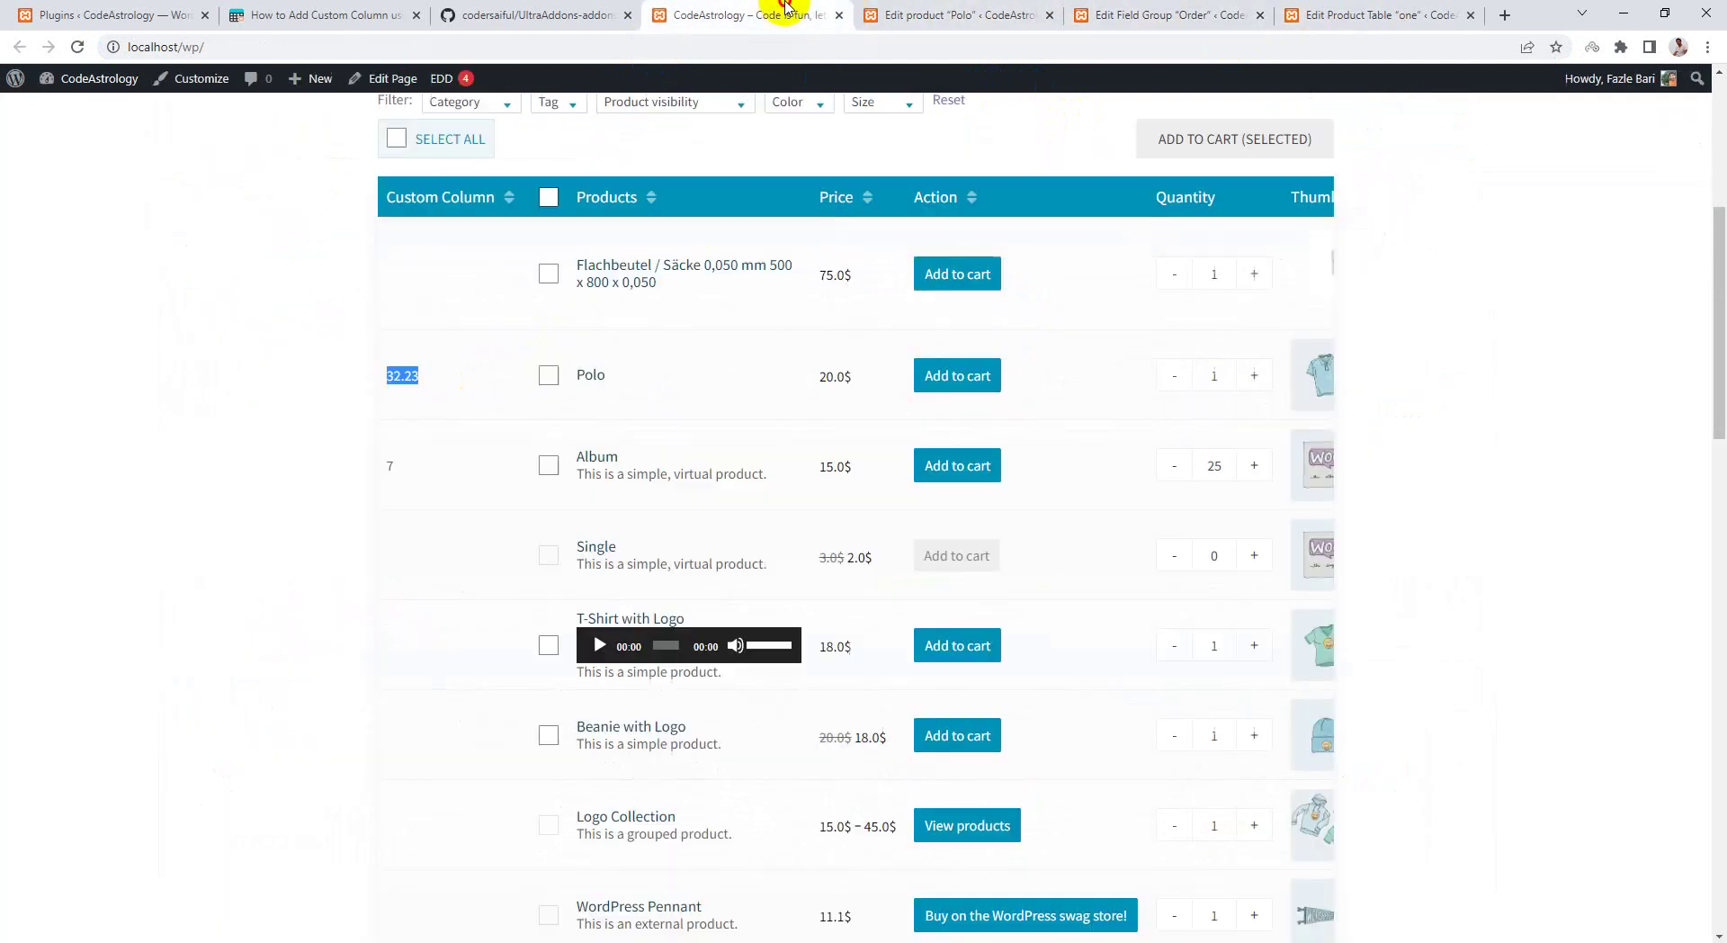
left_click(452, 382)
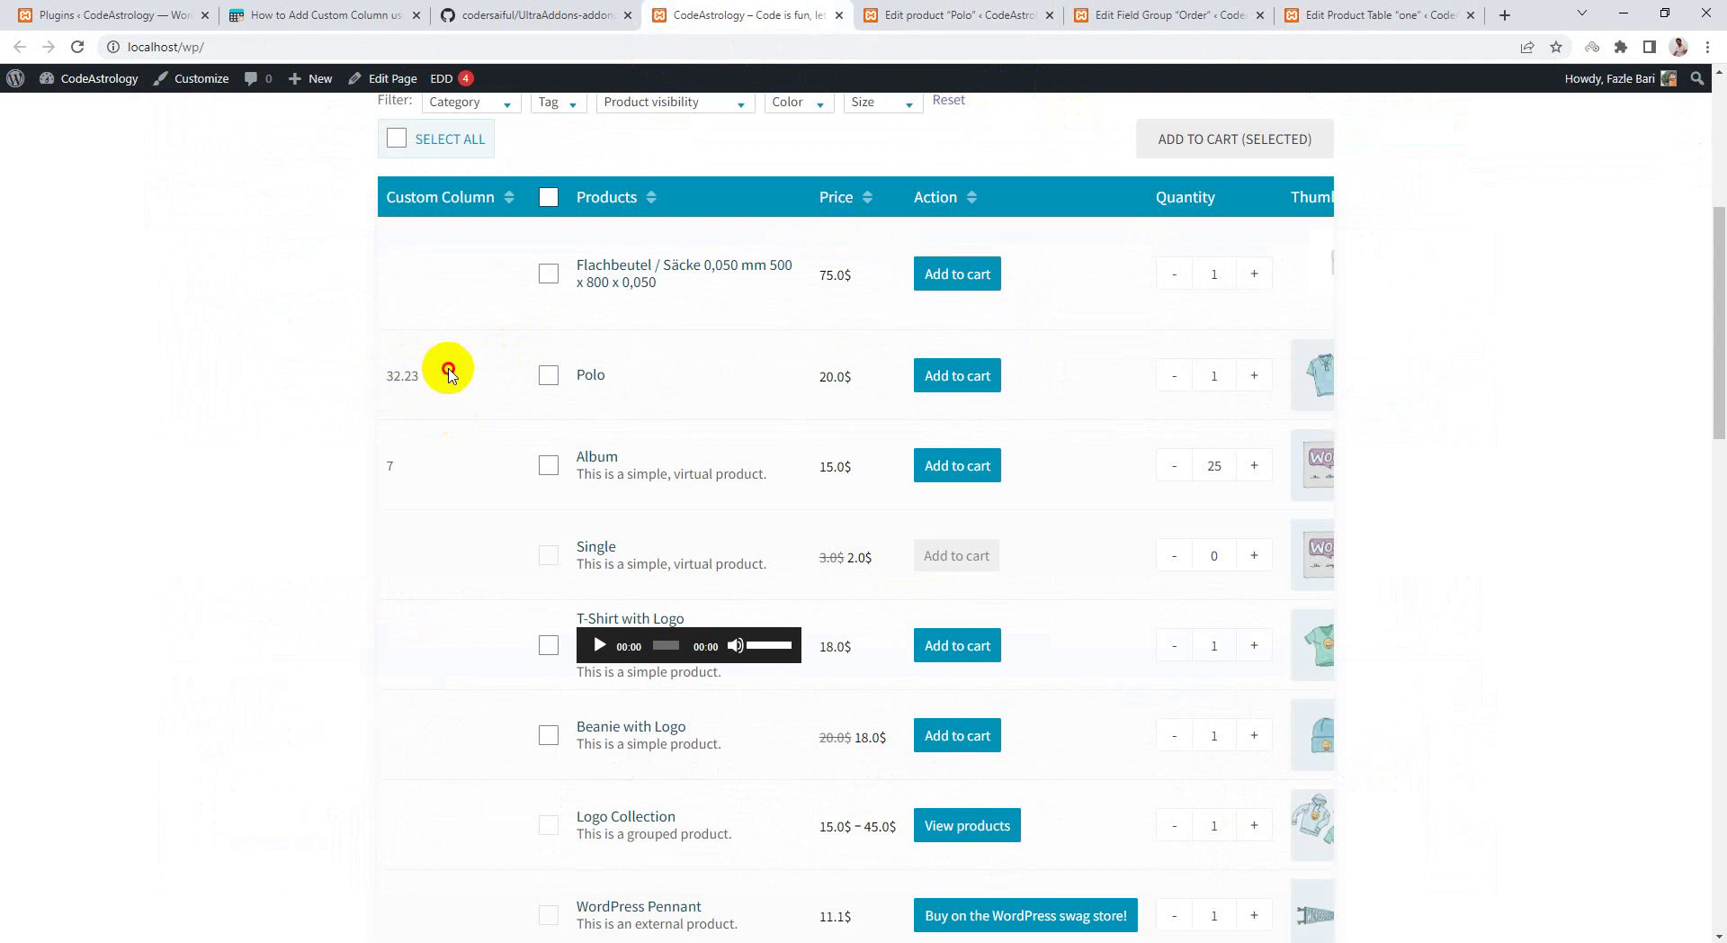
- Scroll the table to check the Hoodie products' order values in Custom Column
scroll(437, 383, "down", 3)
scroll(412, 605, "down", 8)
double_click(402, 601)
left_click_drag(441, 513, 396, 501)
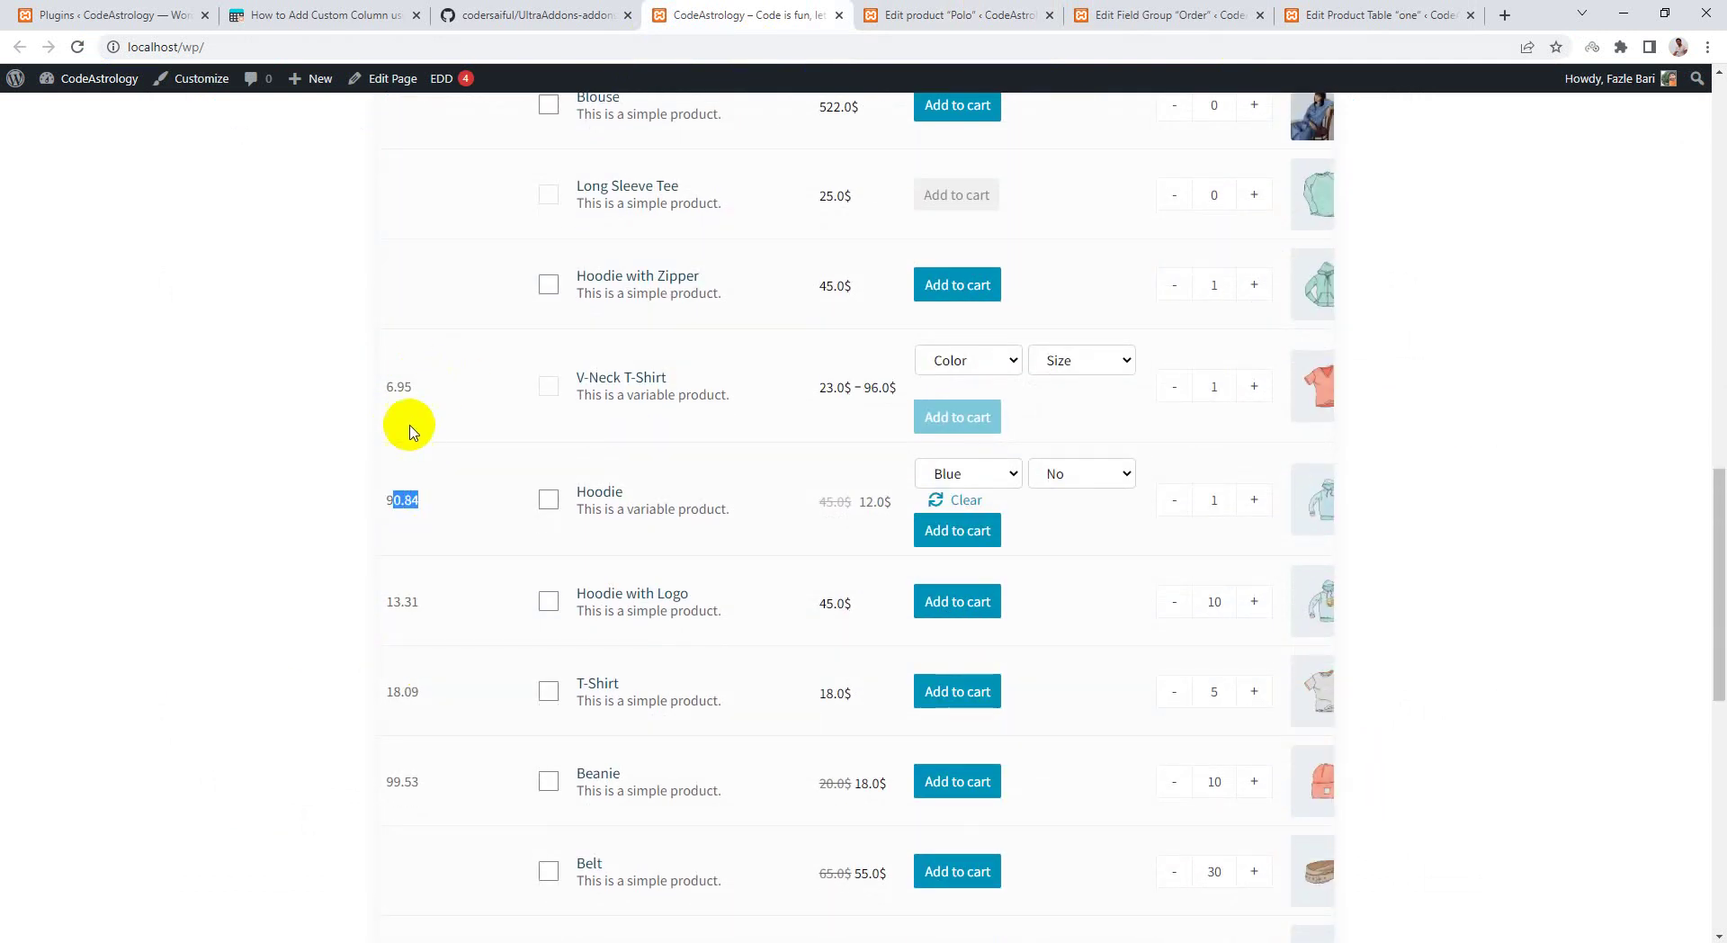
scroll(450, 403, "up", 3)
scroll(447, 512, "up", 5)
scroll(440, 515, "up", 3)
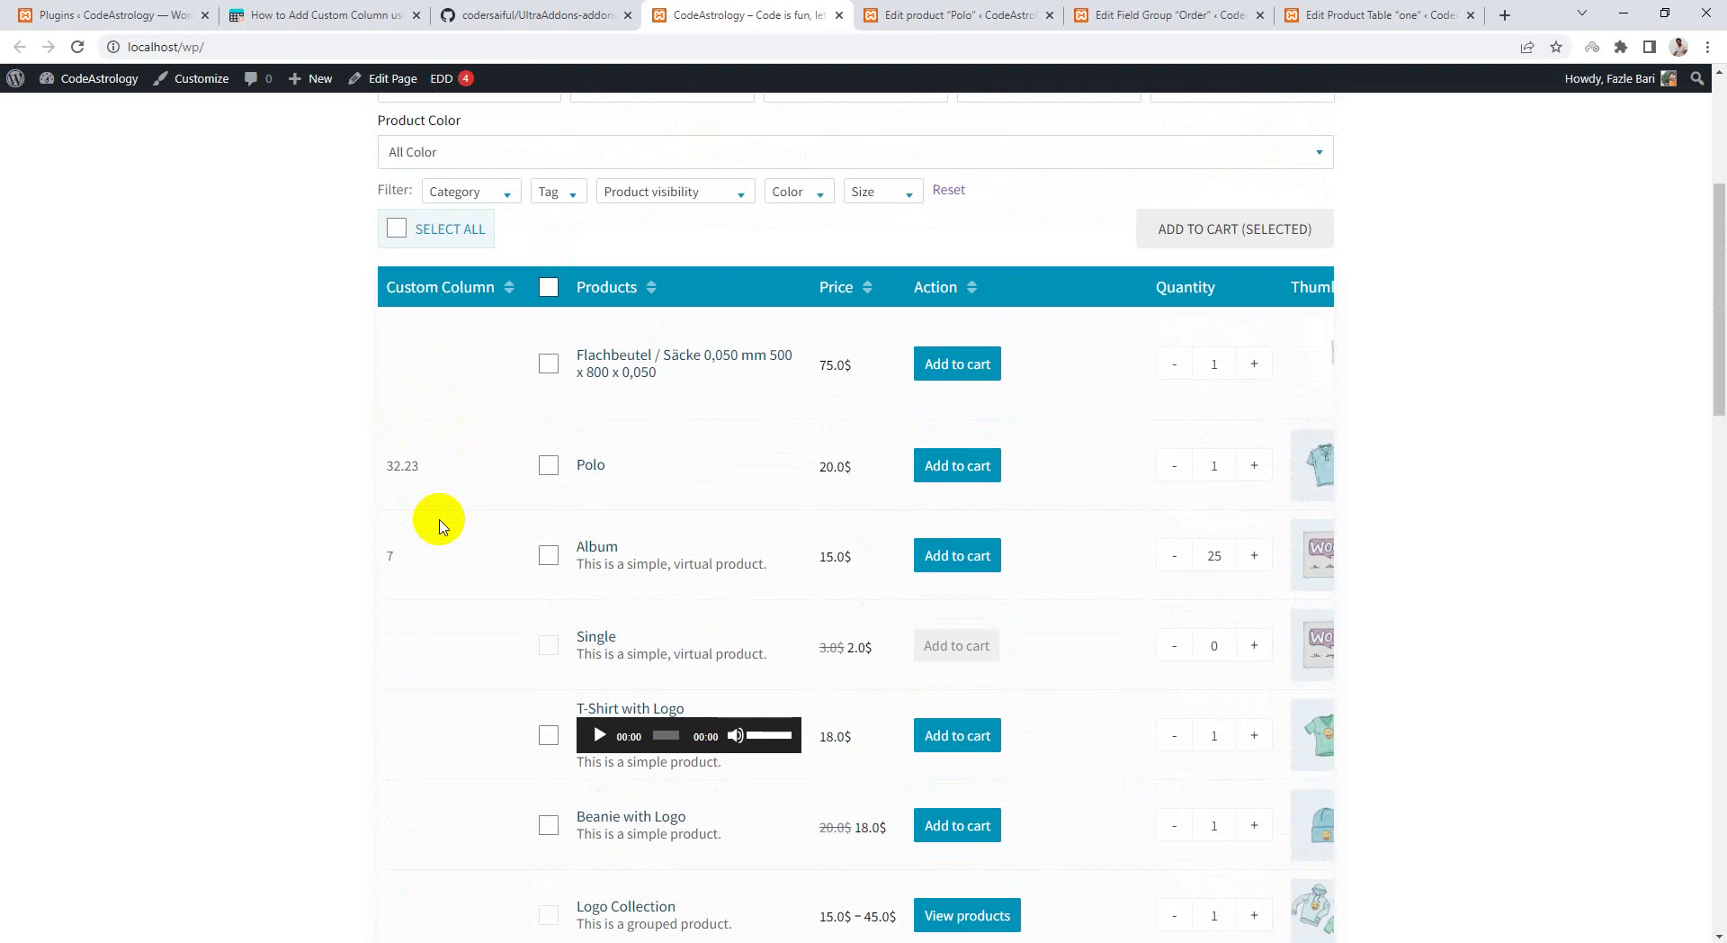
left_click(455, 941)
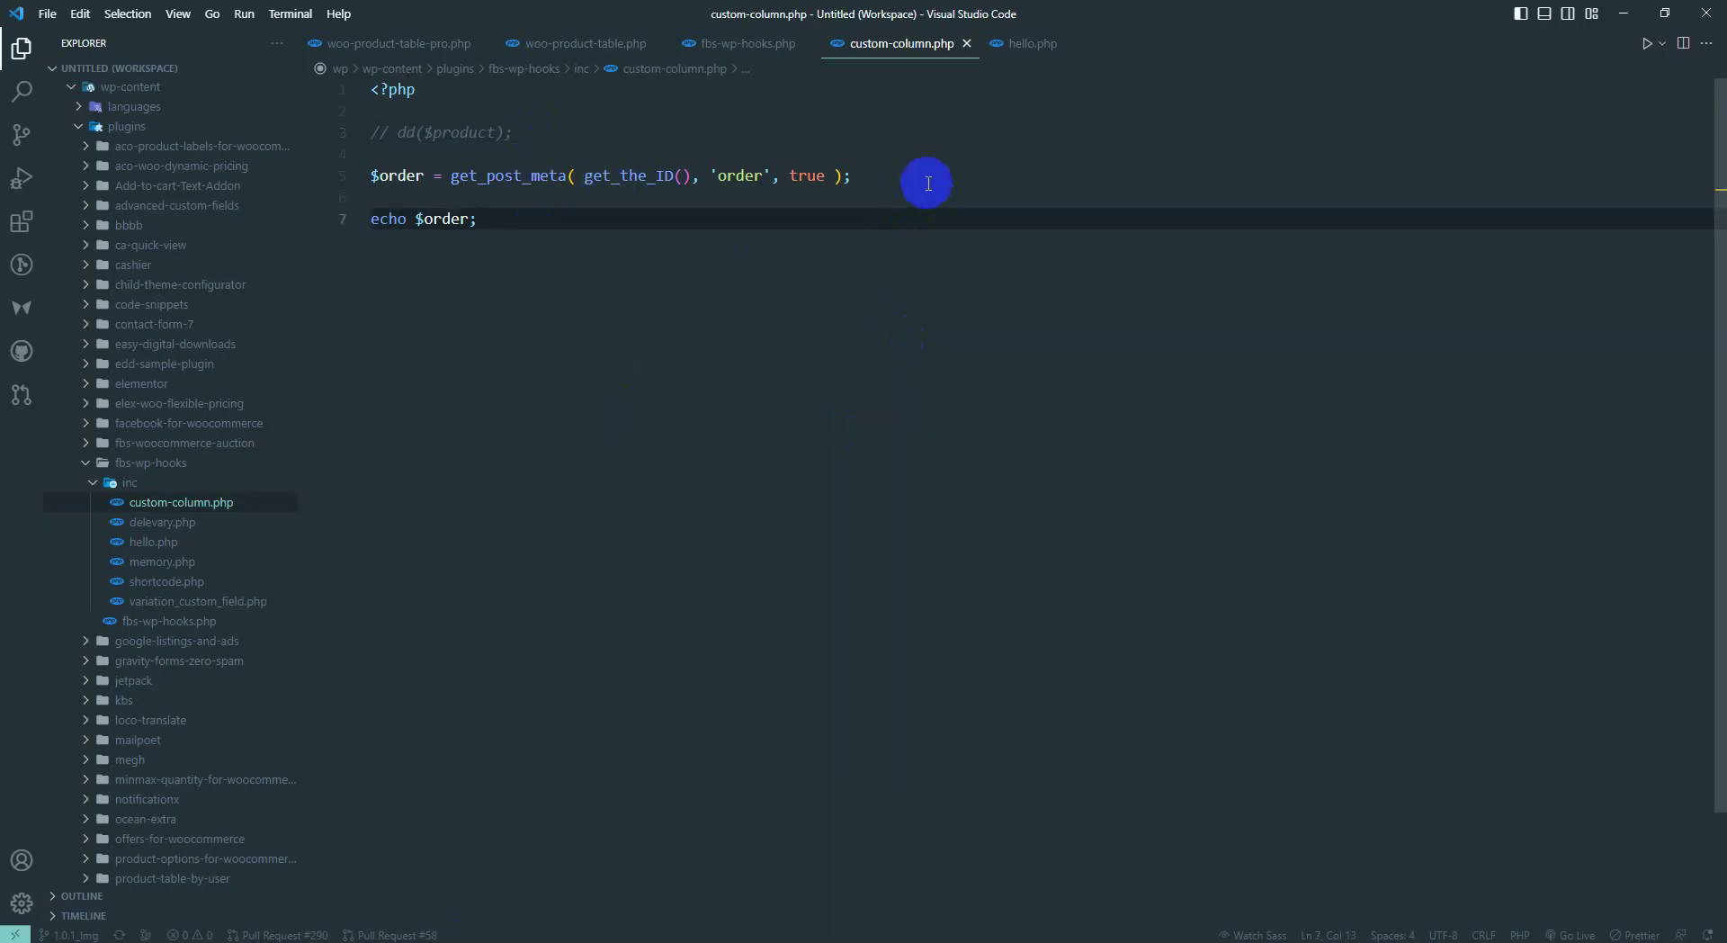
left_click_drag(926, 178, 375, 175)
left_click(526, 133)
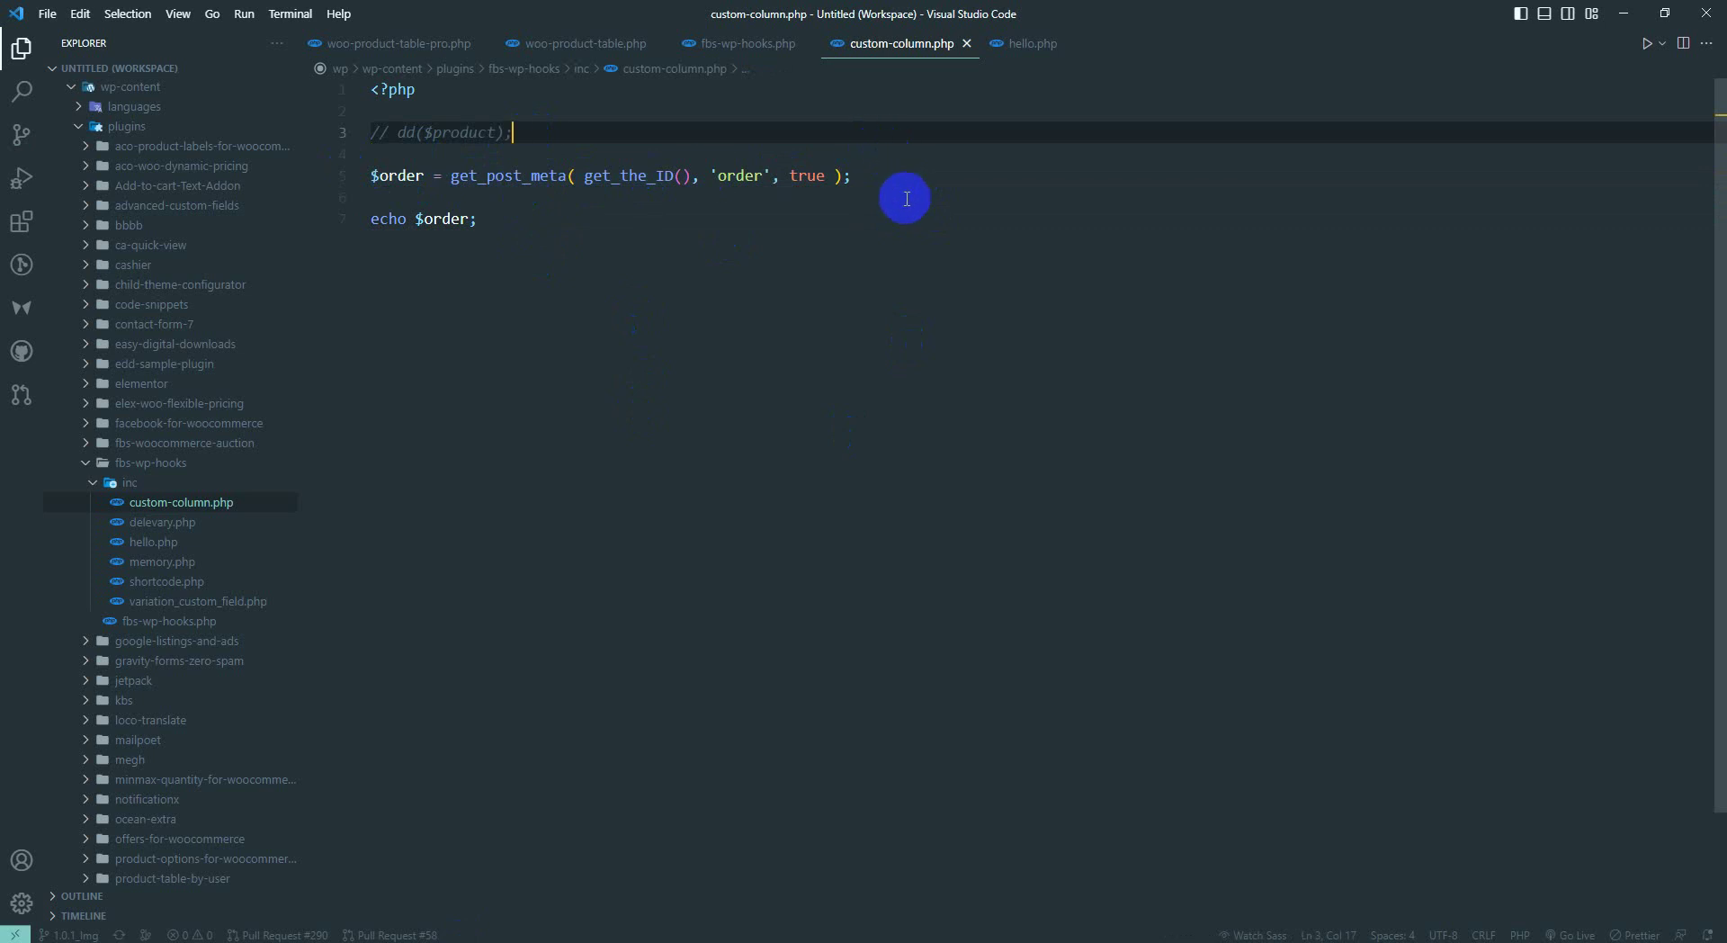
left_click(875, 163)
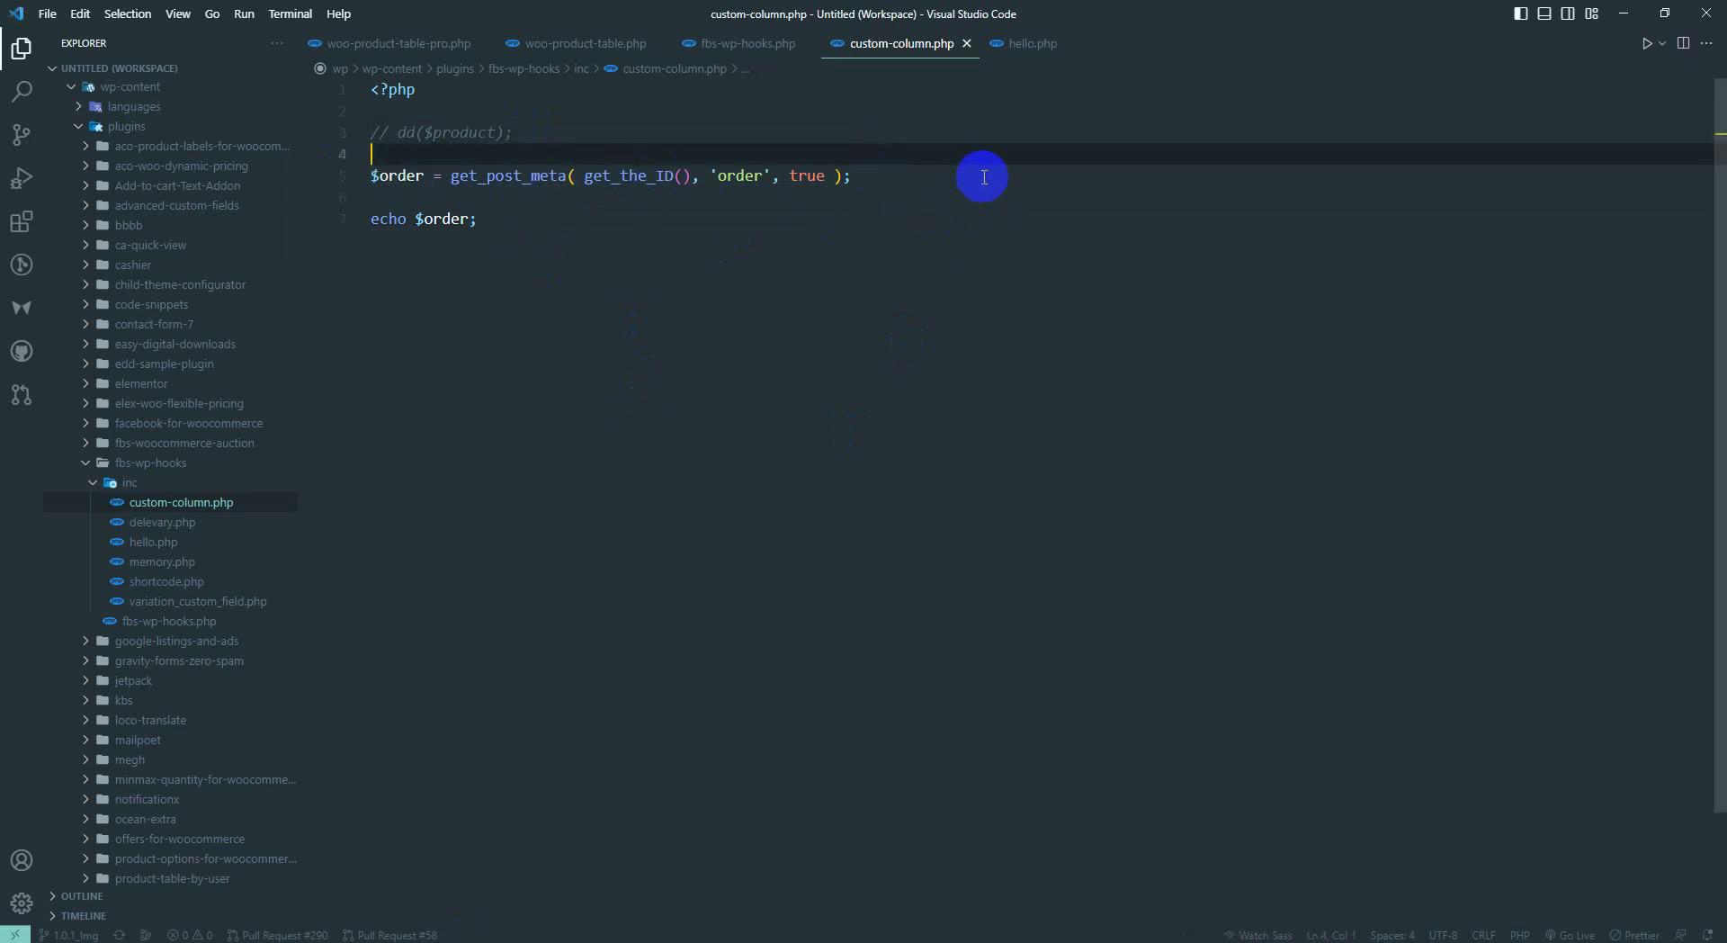
left_click(559, 205)
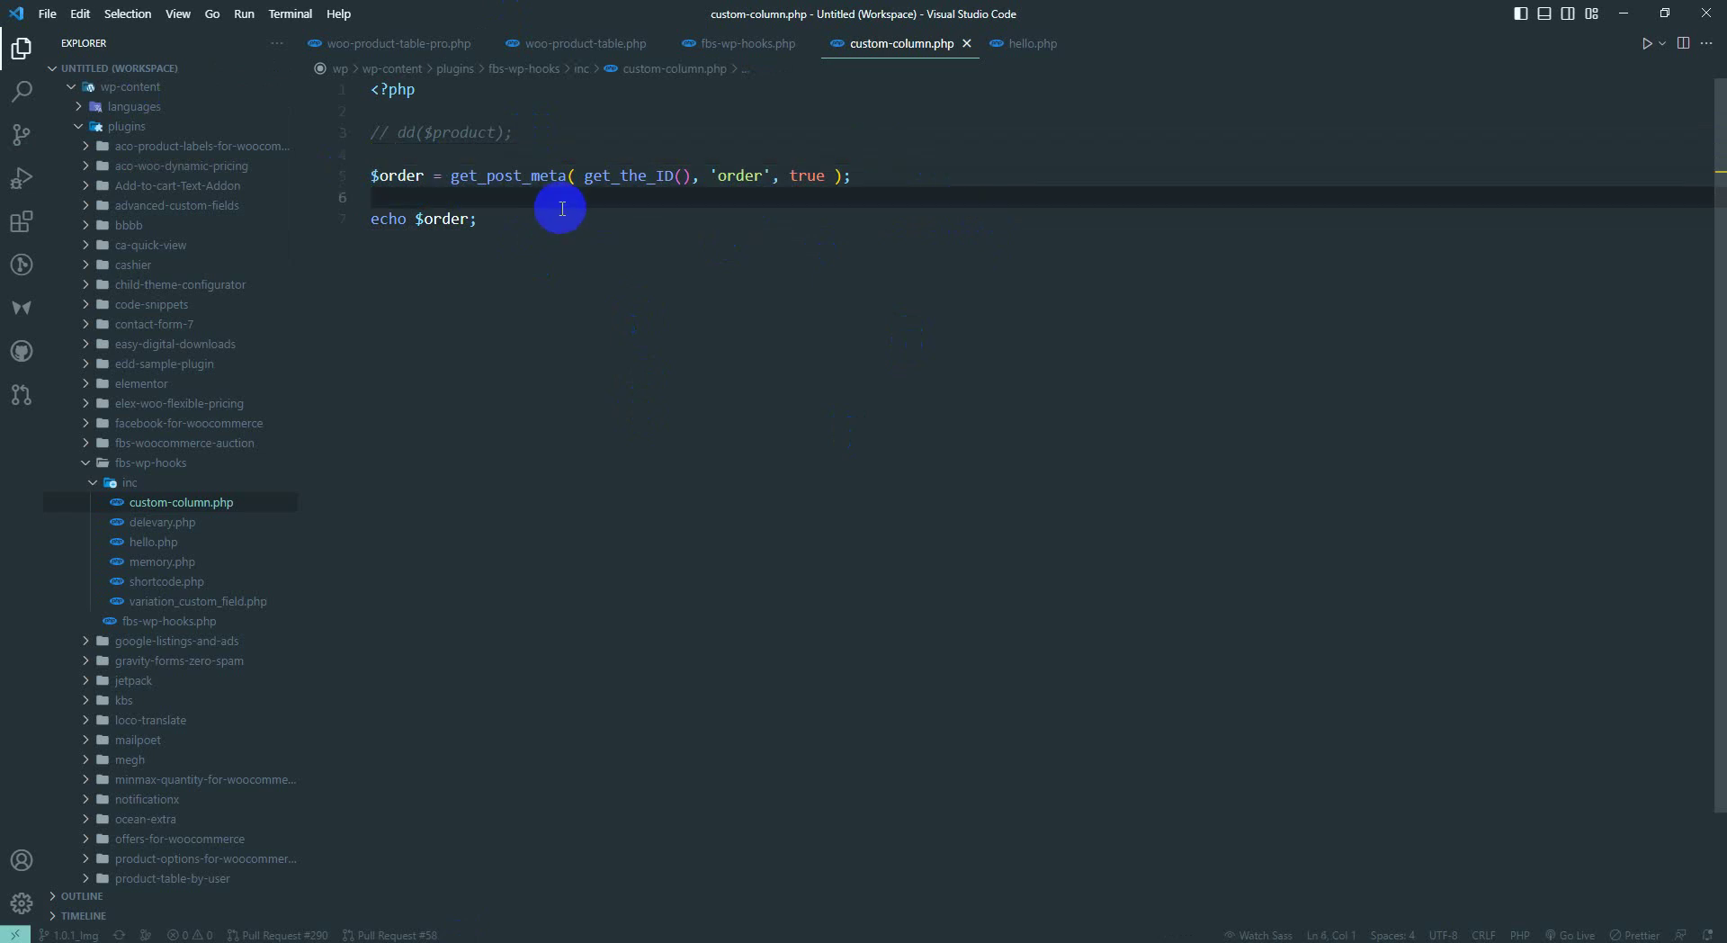
scroll(624, 276, "down", 2)
scroll(624, 276, "up", 2)
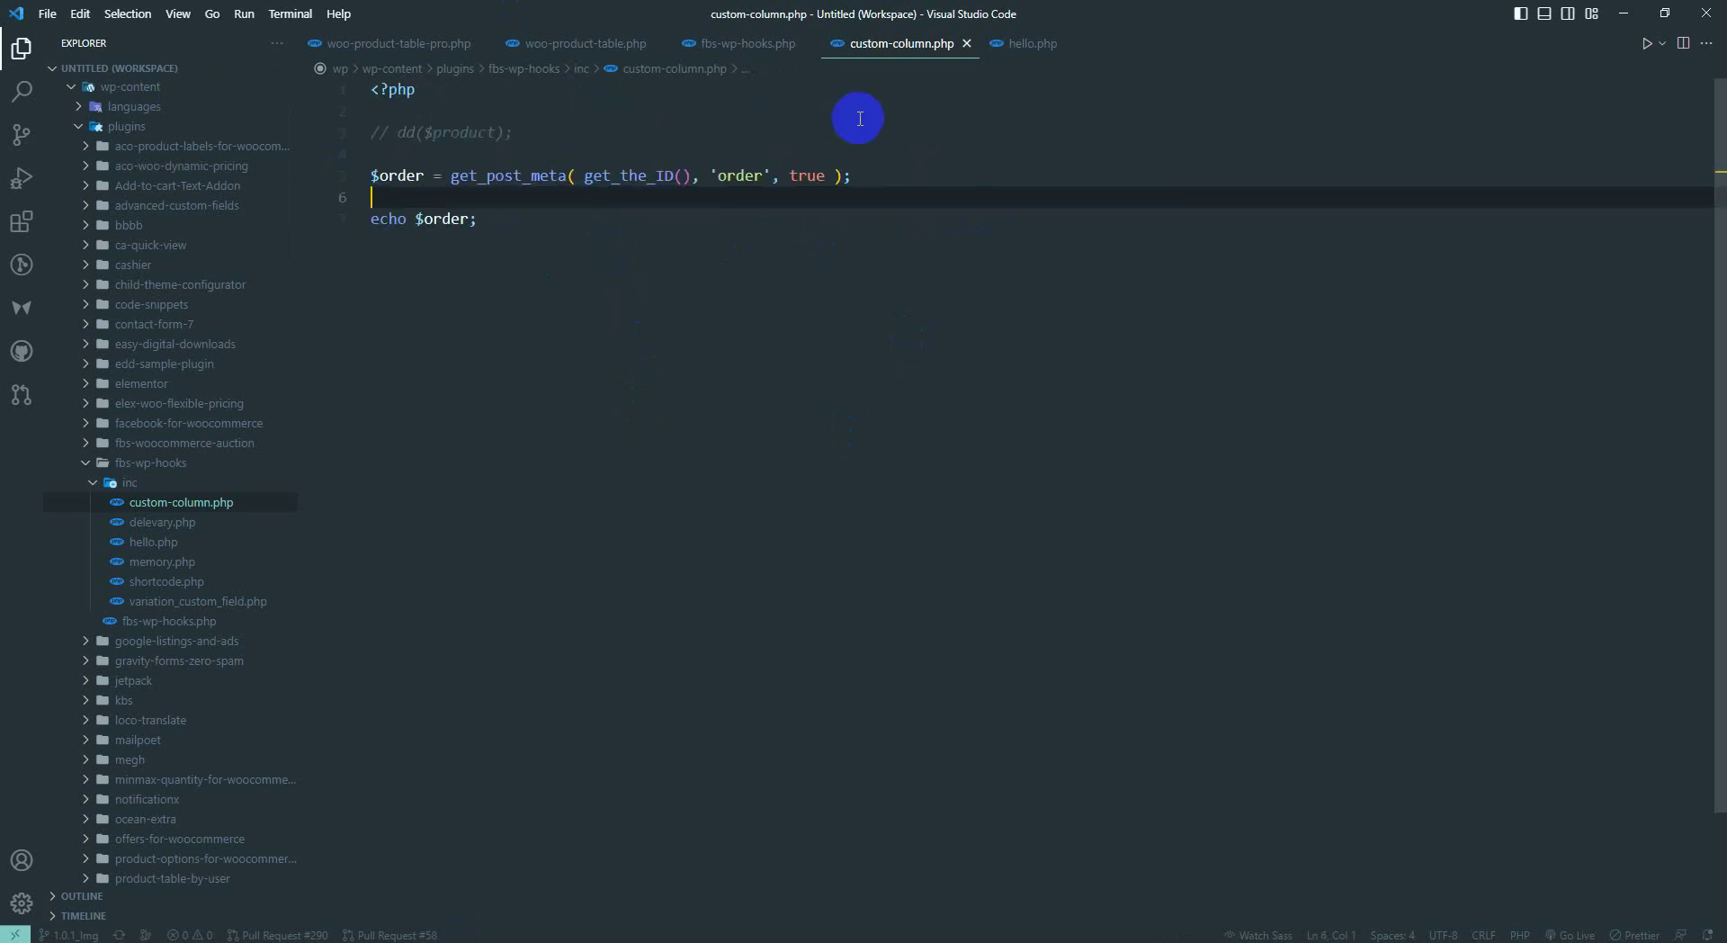
left_click(493, 146)
scroll(537, 212, "down", 2)
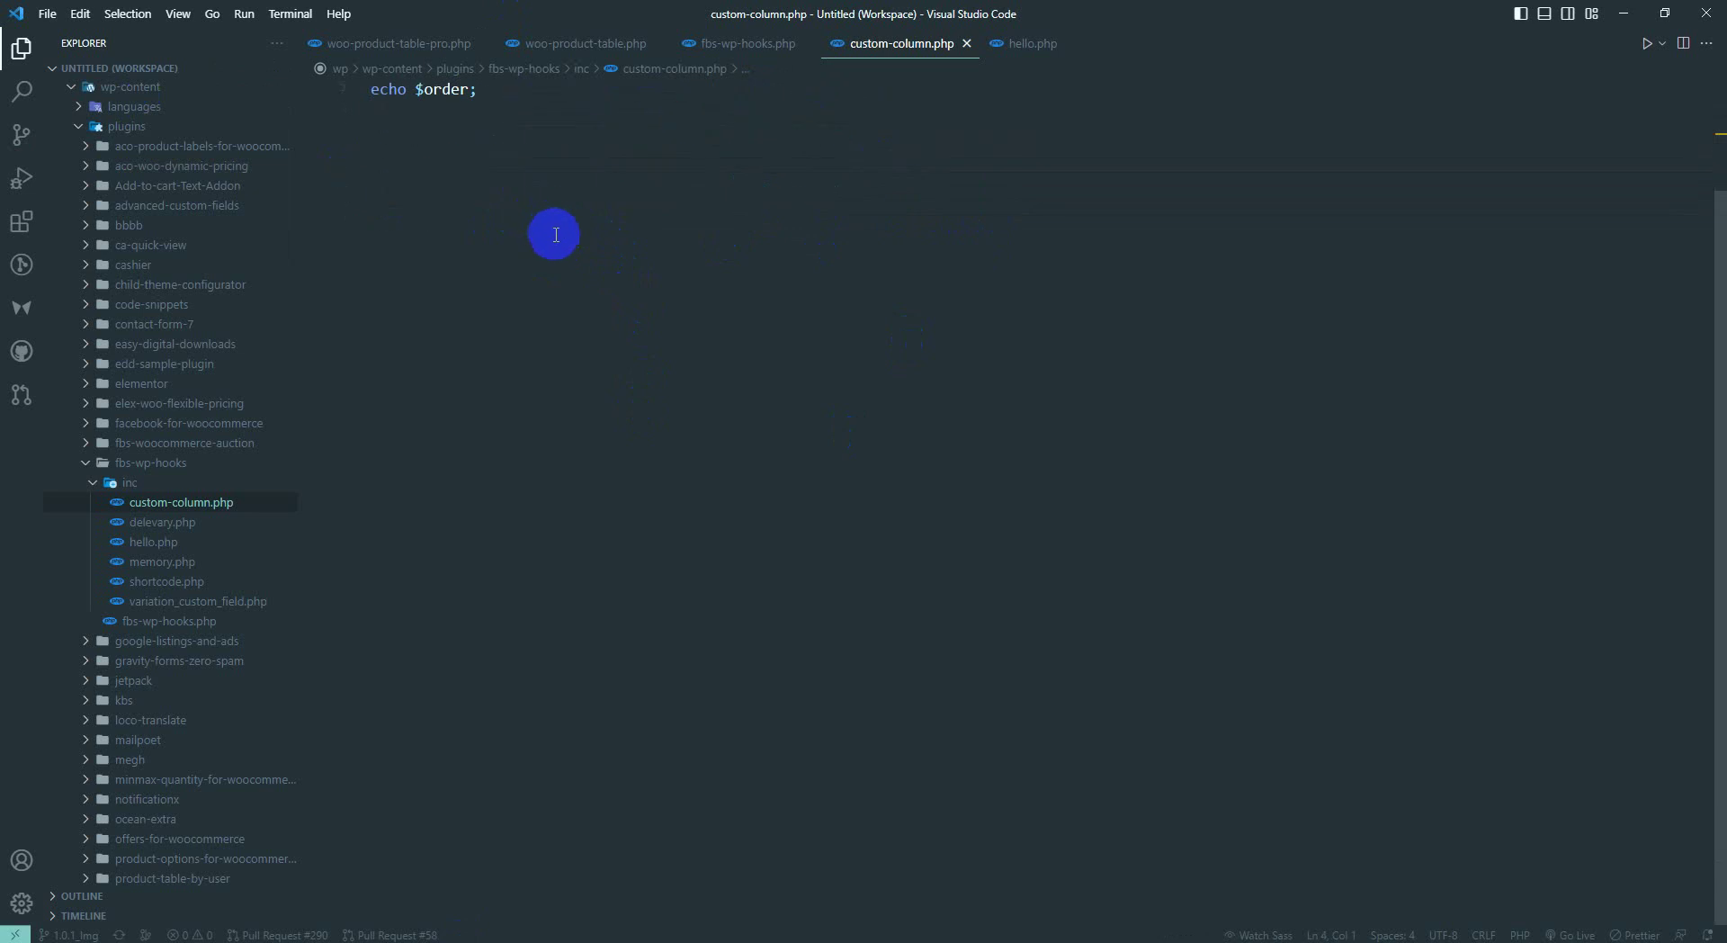
scroll(557, 238, "up", 2)
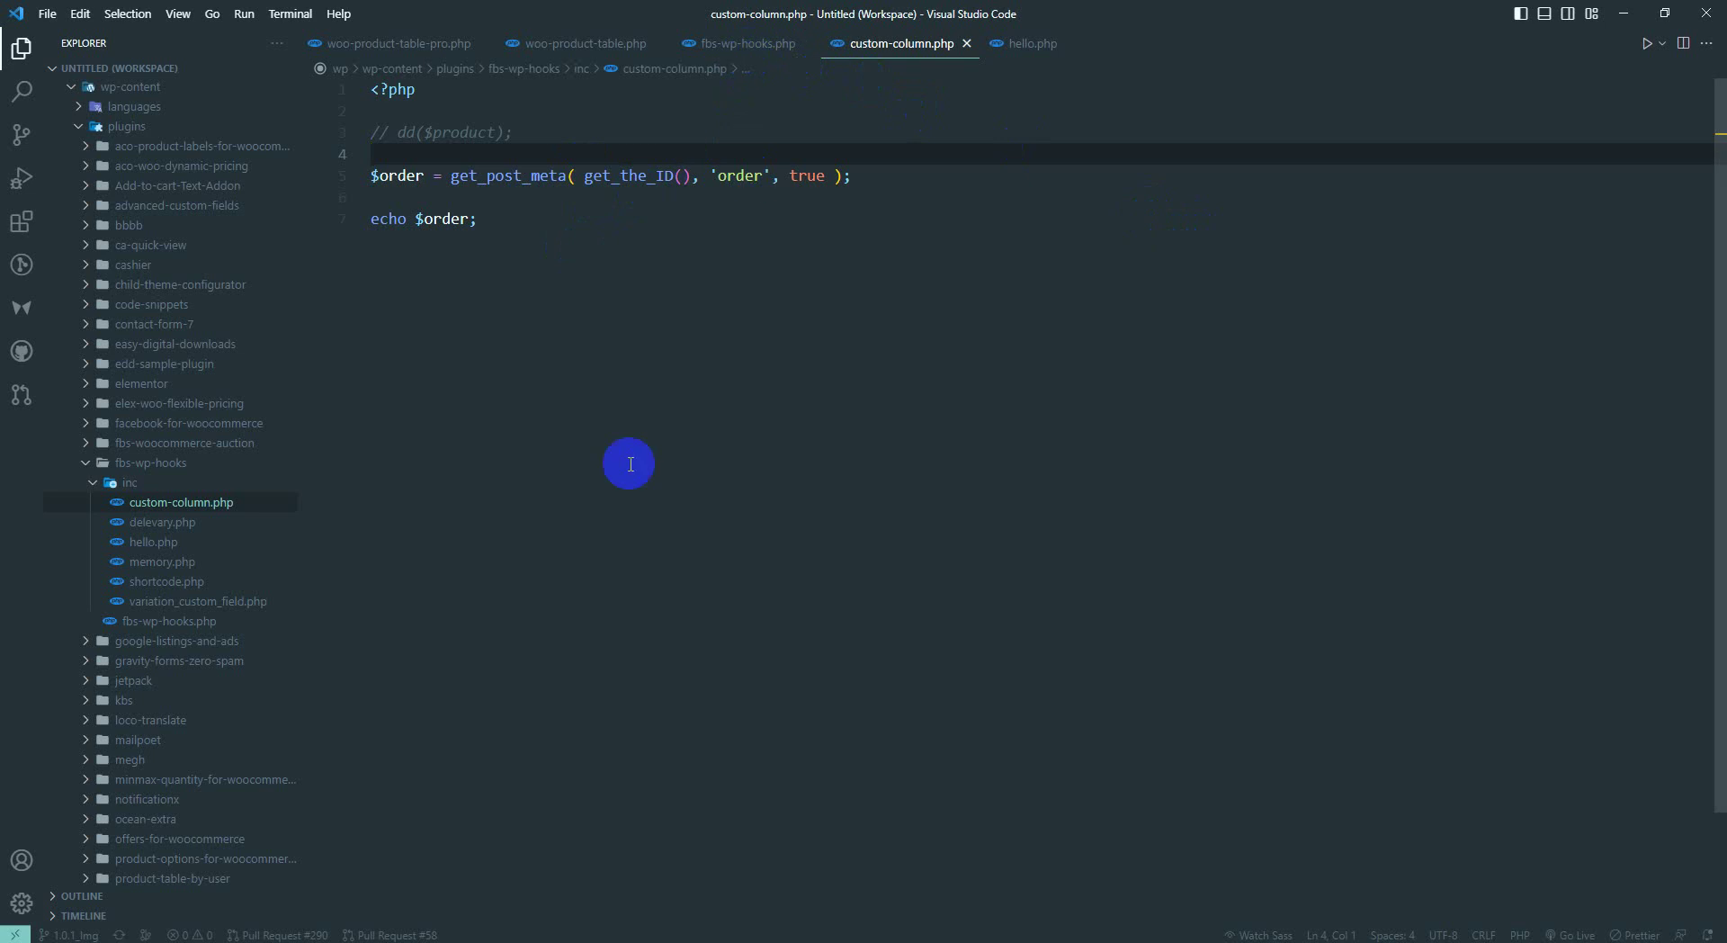
scroll(621, 522, "down", 2)
scroll(625, 535, "up", 2)
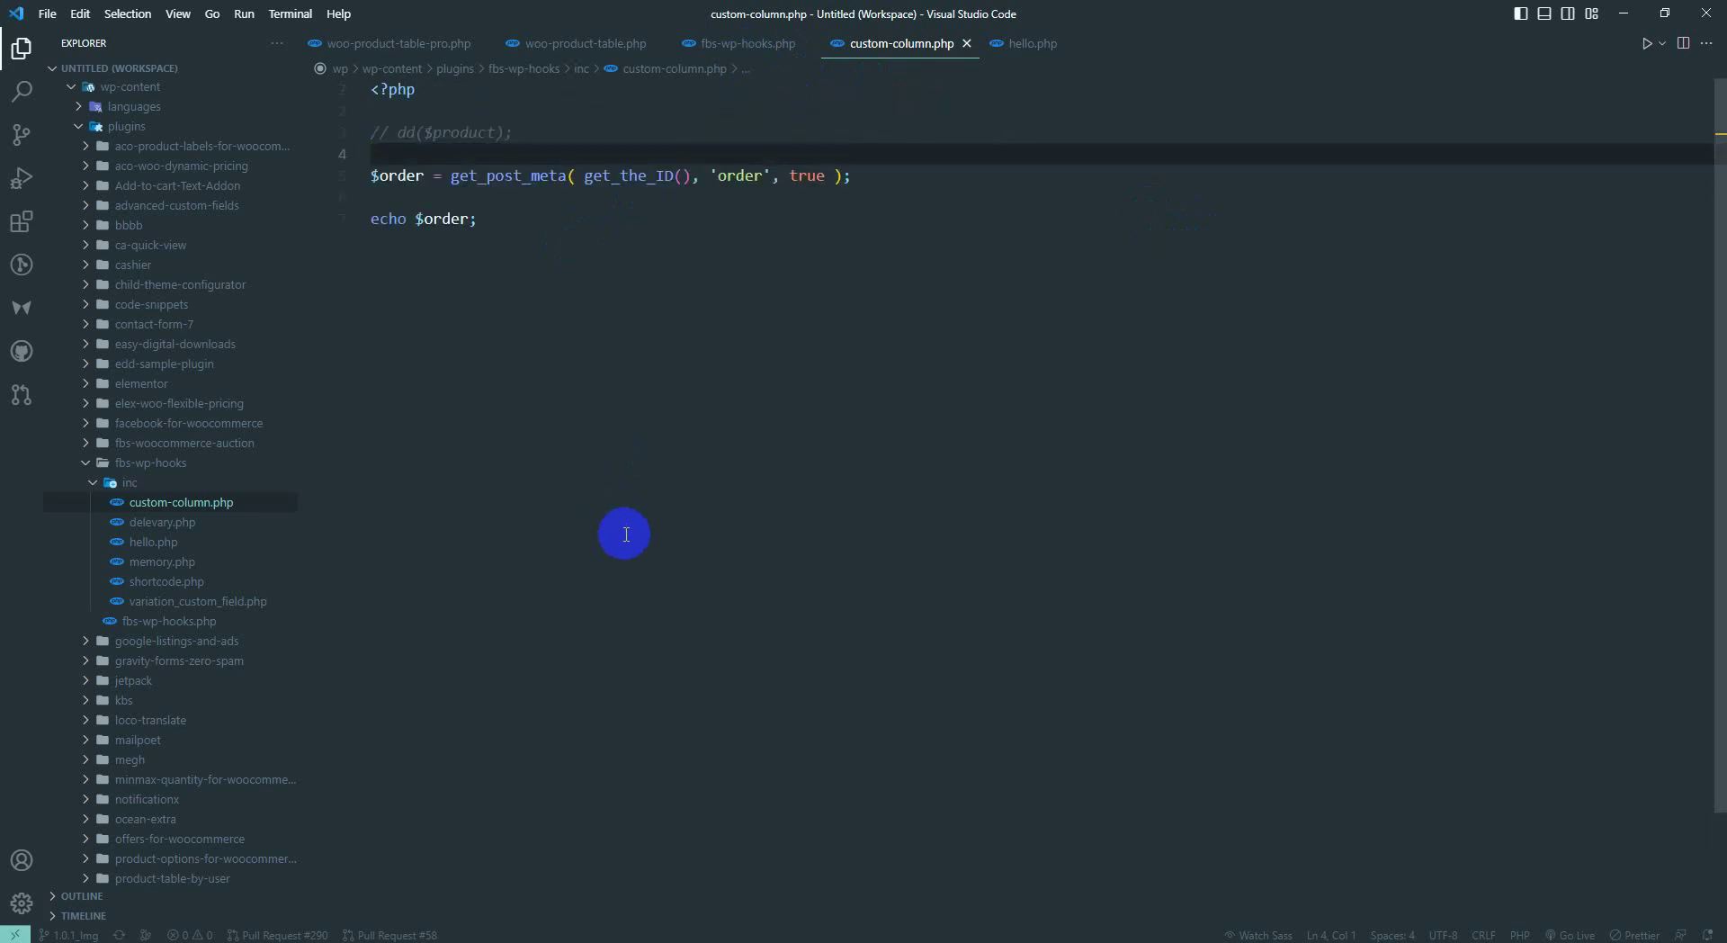